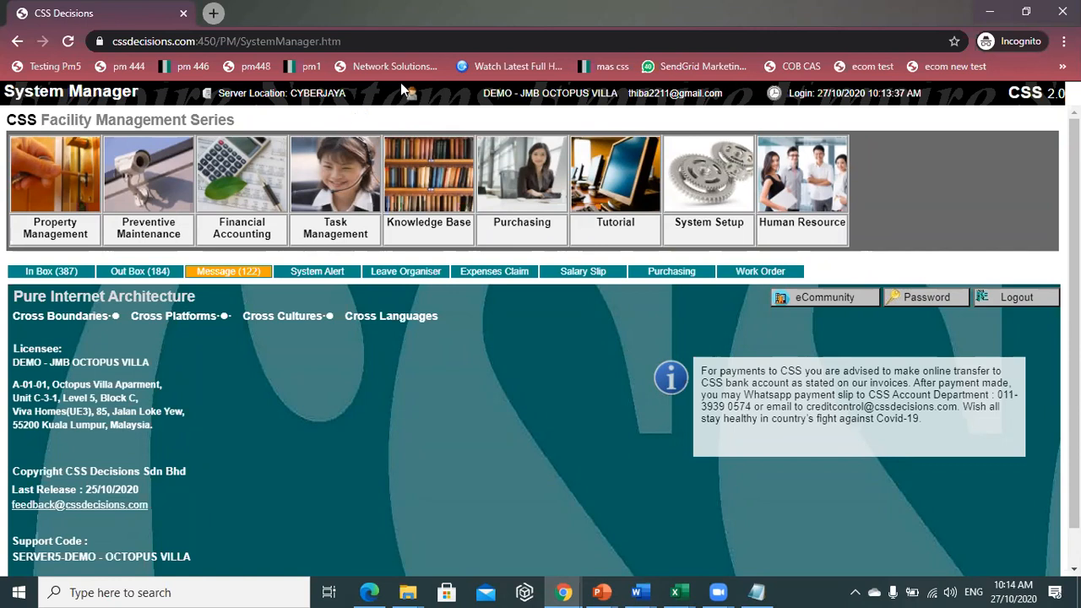
- Dismiss the new-messages alert and open the Reporting Chain page under System Setup
{"action": "left_click", "coordinate": [340, 192]}
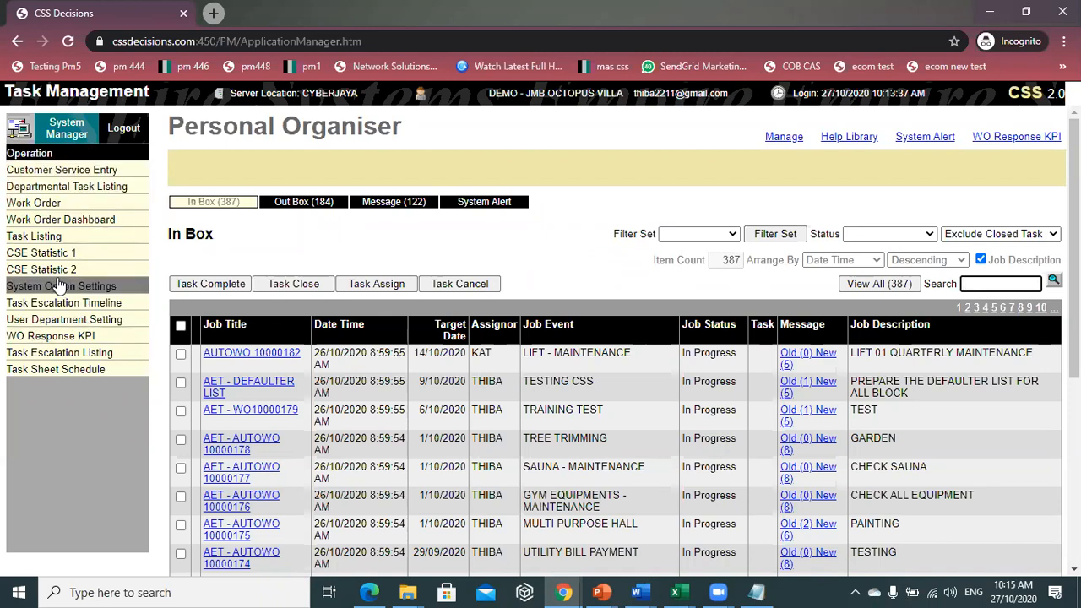
{"action": "left_click", "coordinate": [71, 130]}
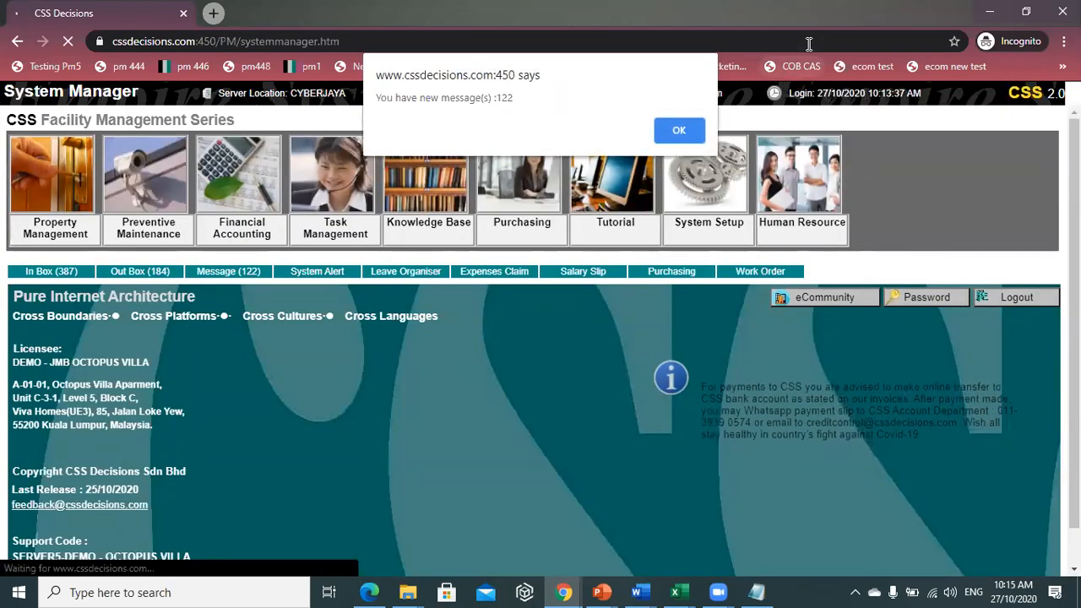
{"action": "left_click", "coordinate": [684, 129]}
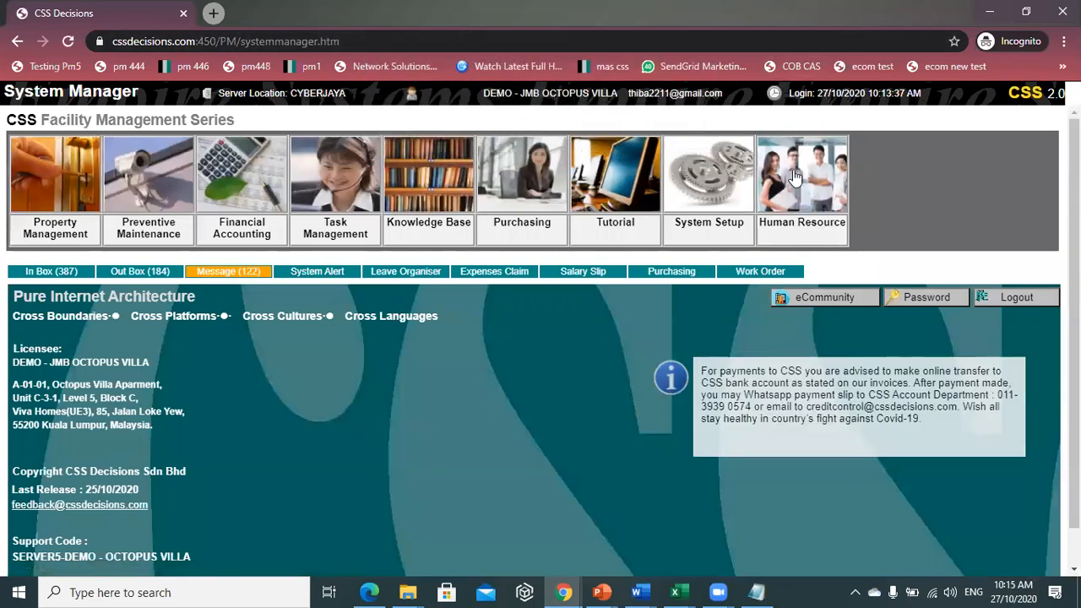
{"action": "left_click", "coordinate": [701, 175]}
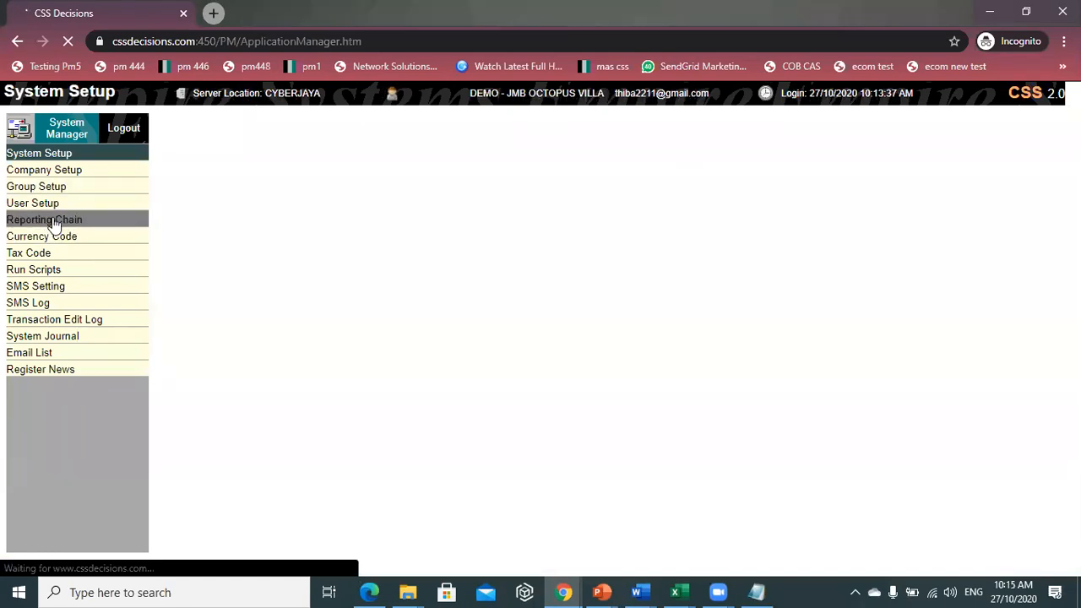
{"action": "left_click", "coordinate": [53, 221]}
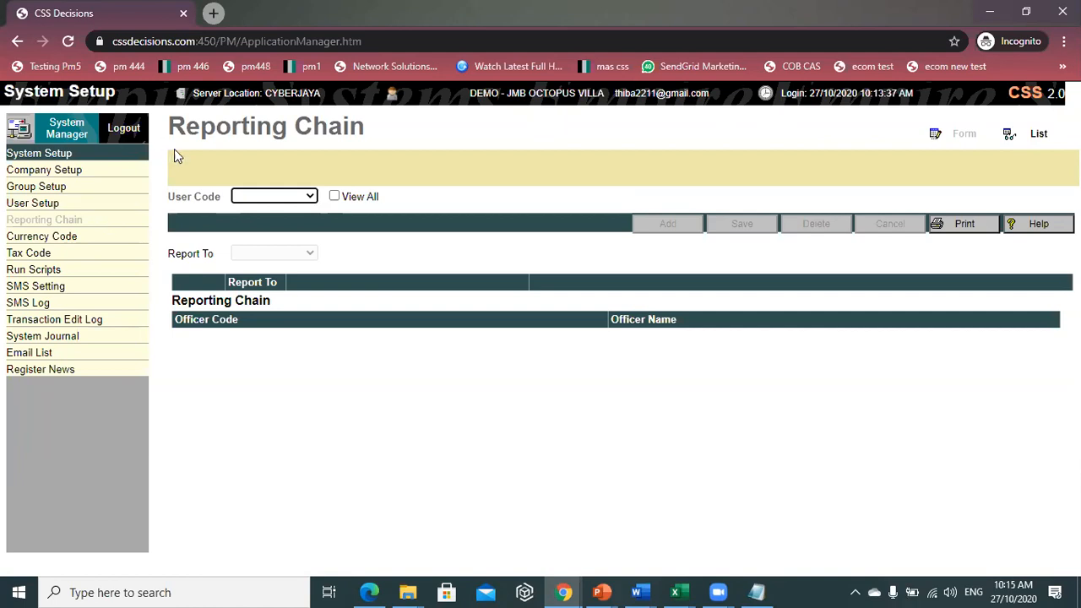
- Select the technician's user code and delete its existing Report To entry
{"action": "left_click", "coordinate": [267, 197]}
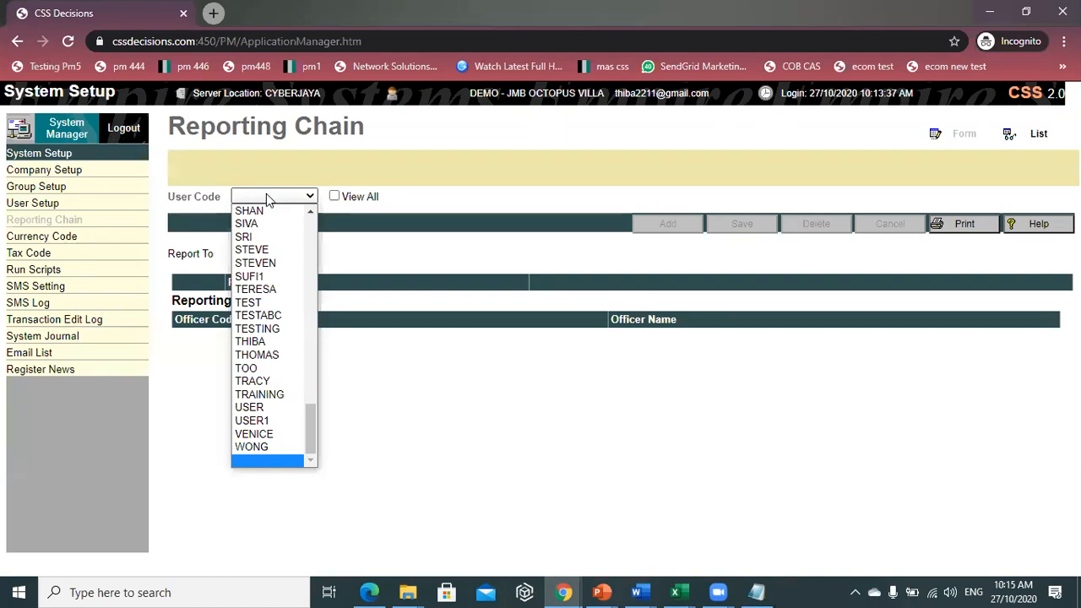
{"action": "key", "text": "s"}
{"action": "key", "text": "s"}
{"action": "key", "text": "s"}
{"action": "key", "text": "s"}
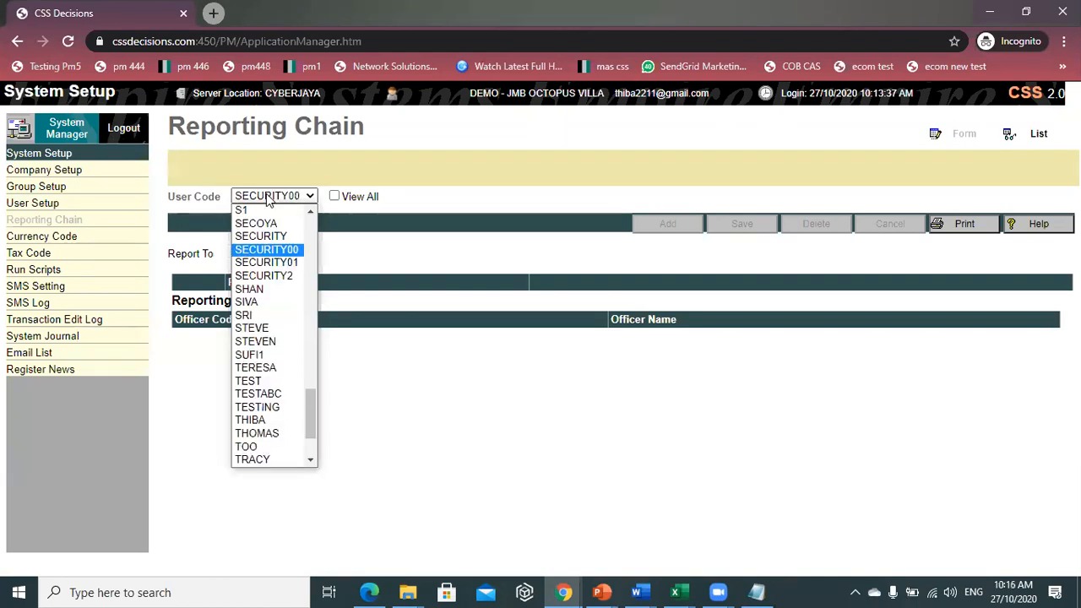
{"action": "left_click", "coordinate": [253, 302]}
{"action": "left_click", "coordinate": [195, 302]}
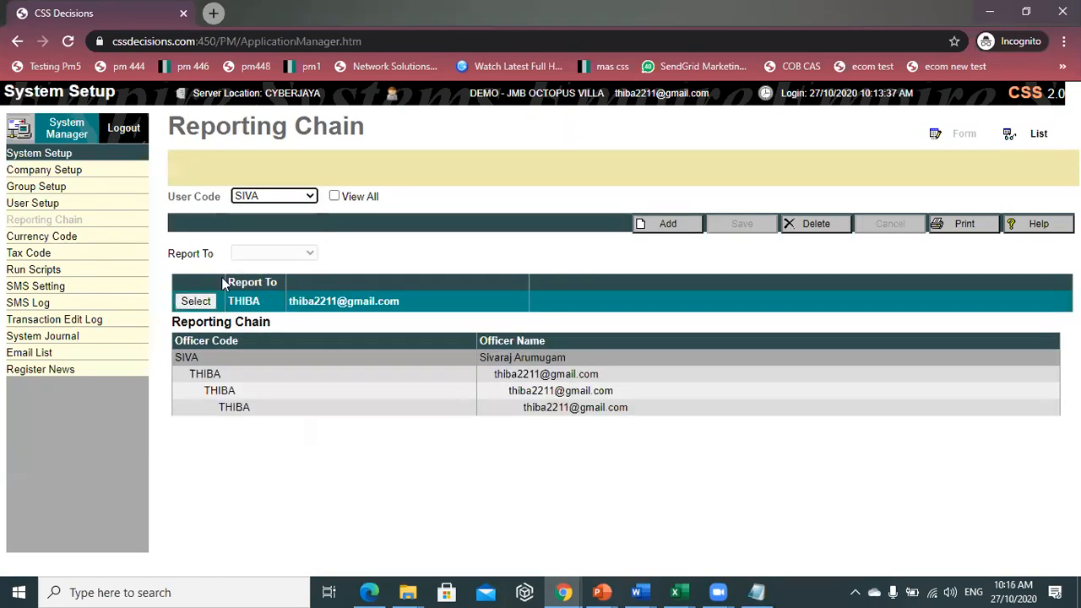
{"action": "left_click", "coordinate": [810, 224]}
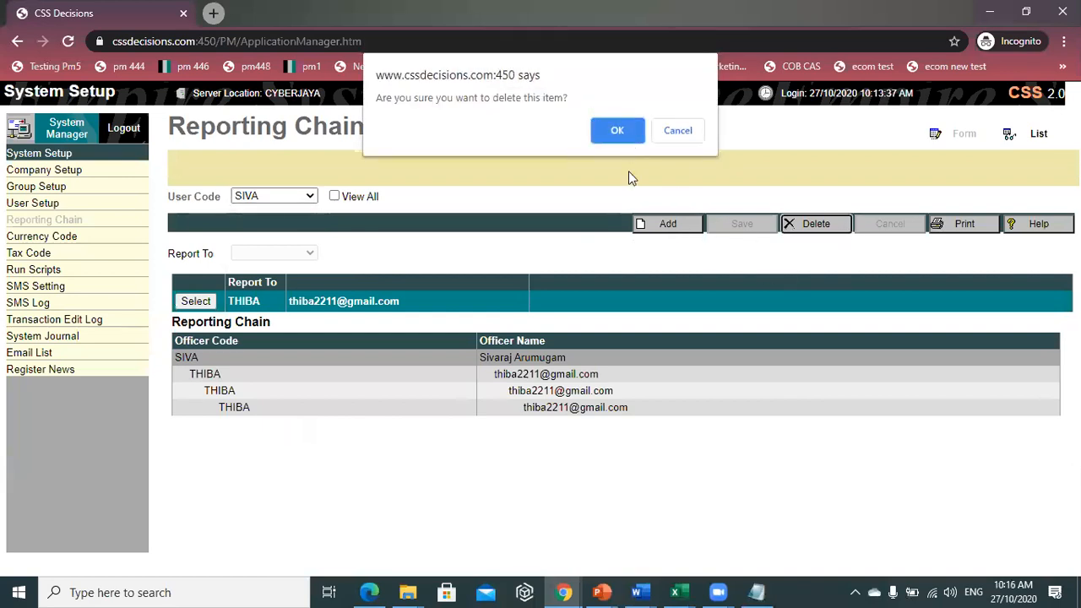
{"action": "left_click", "coordinate": [621, 134]}
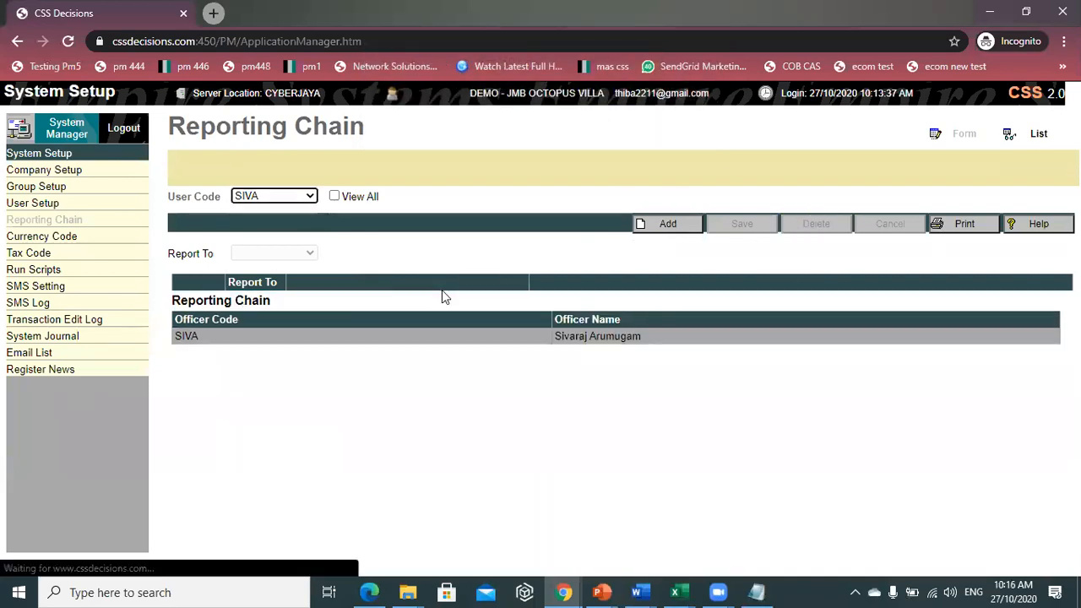
- Add and save a new chain entry with the supervisor as Report To, then return home
{"action": "left_click", "coordinate": [255, 189]}
{"action": "left_click", "coordinate": [271, 459]}
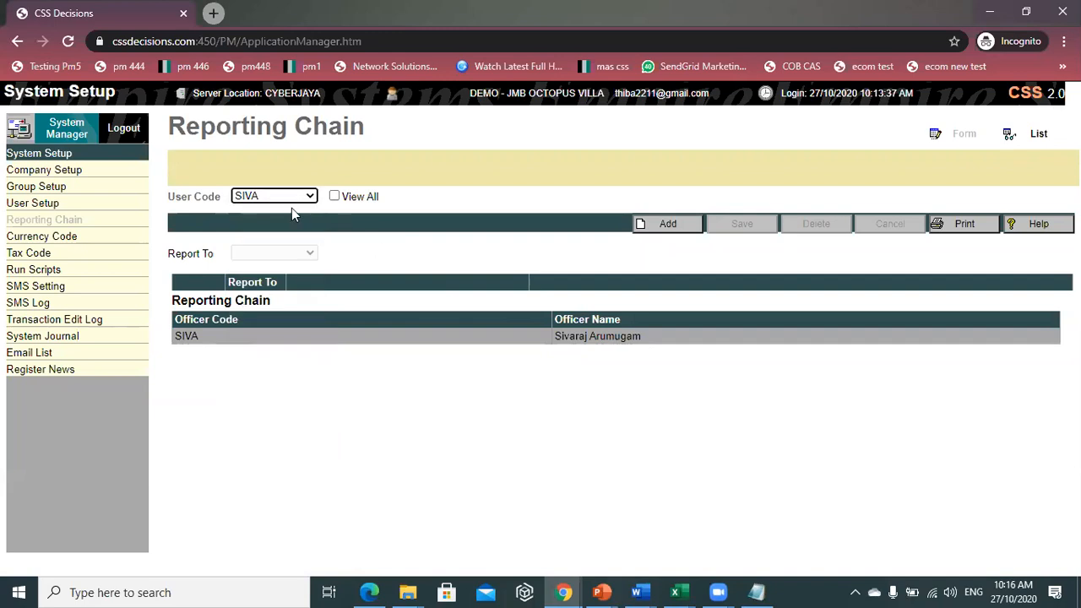
{"action": "left_click", "coordinate": [667, 226]}
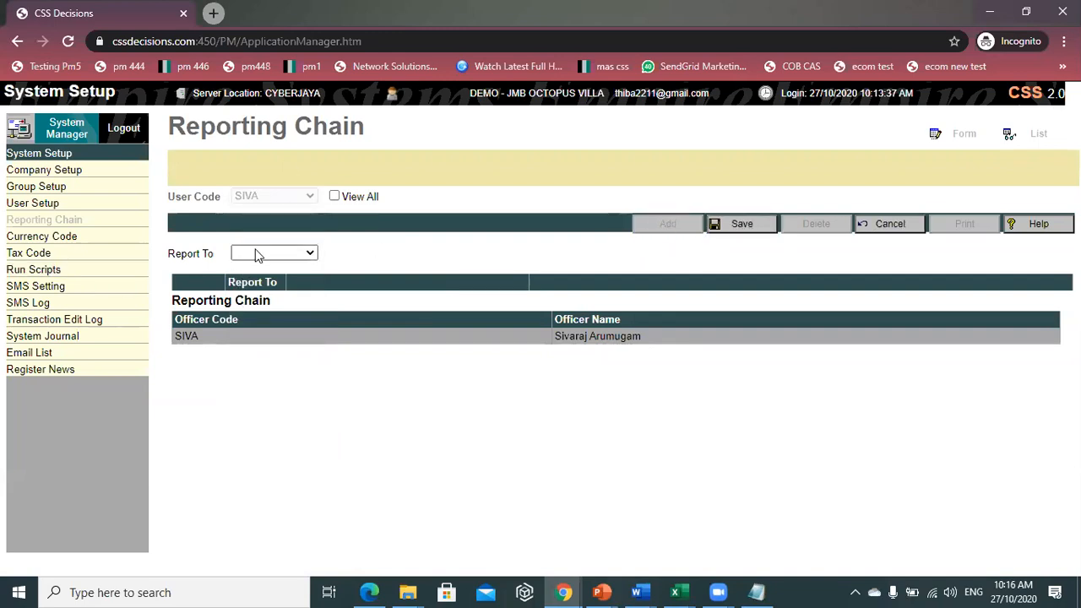
{"action": "left_click", "coordinate": [257, 255]}
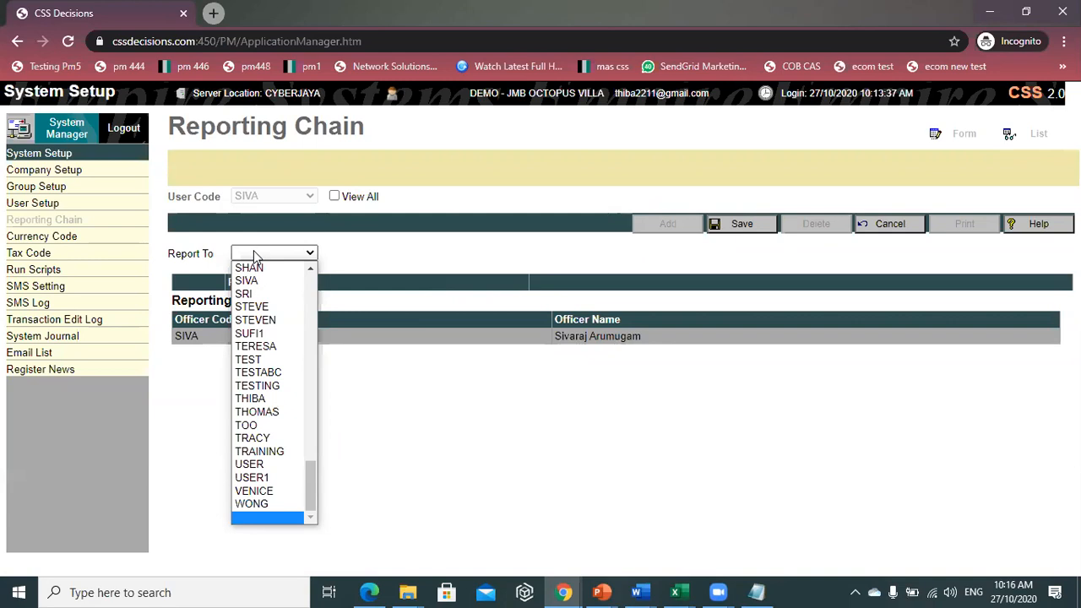
{"action": "type", "text": "testing"}
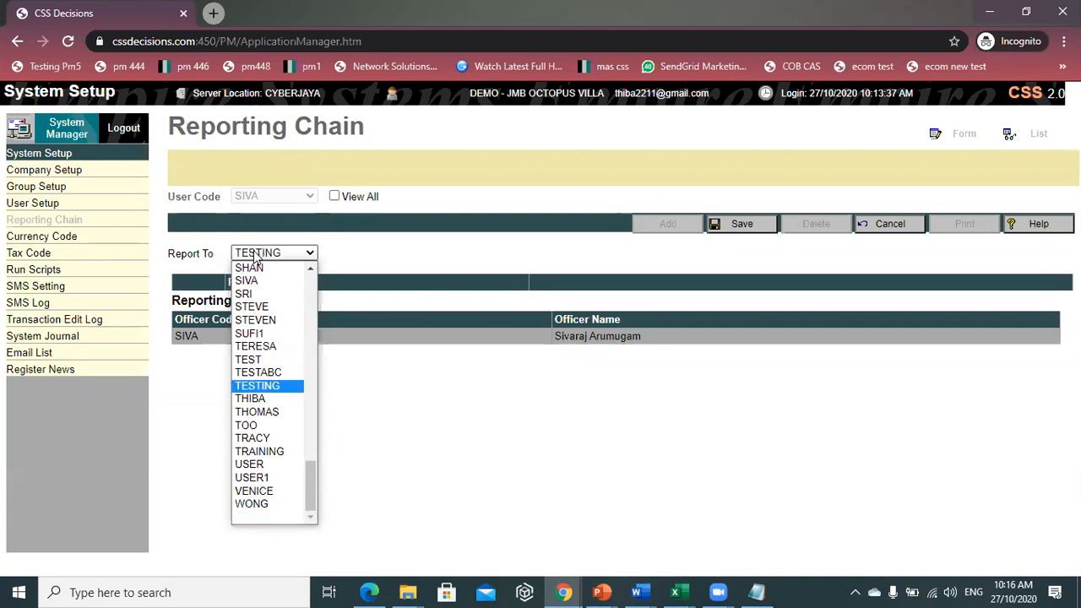
{"action": "left_click", "coordinate": [269, 395]}
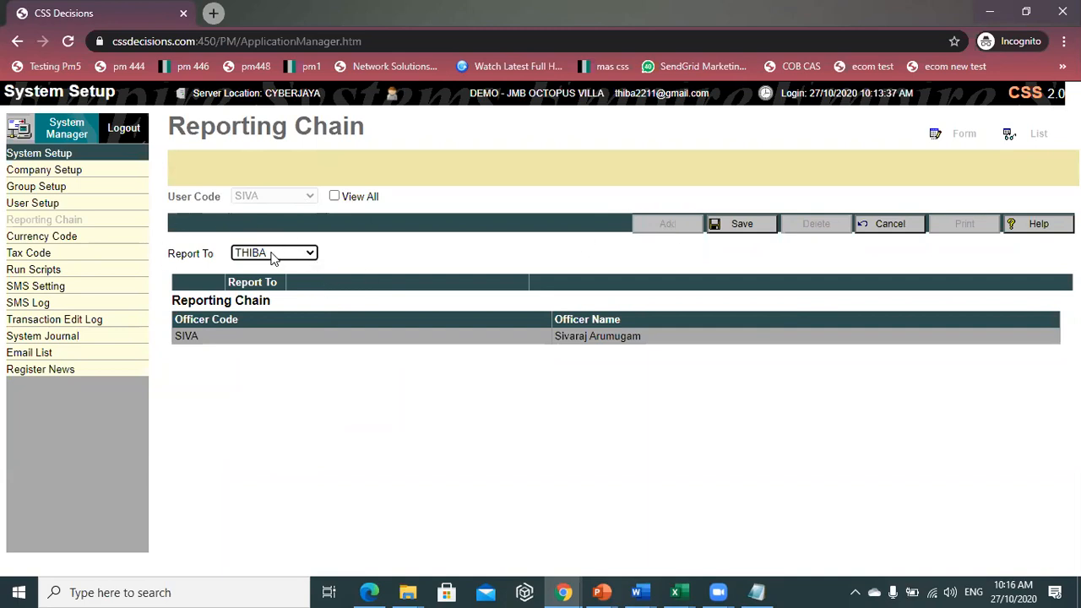
{"action": "left_click", "coordinate": [740, 230]}
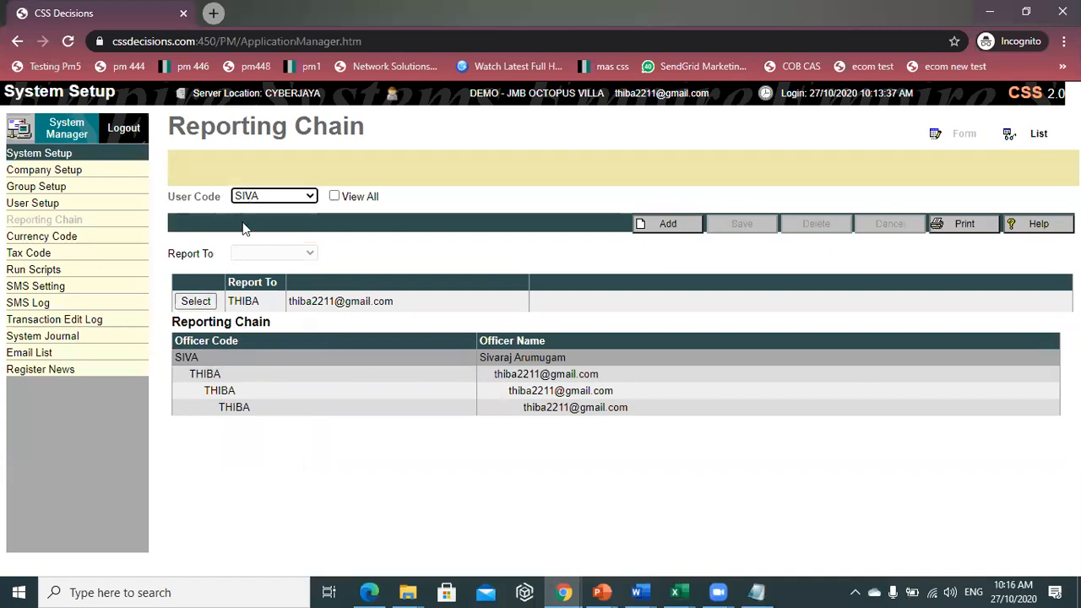
{"action": "left_click_drag", "start_coordinate": [205, 357], "coordinate": [177, 358]}
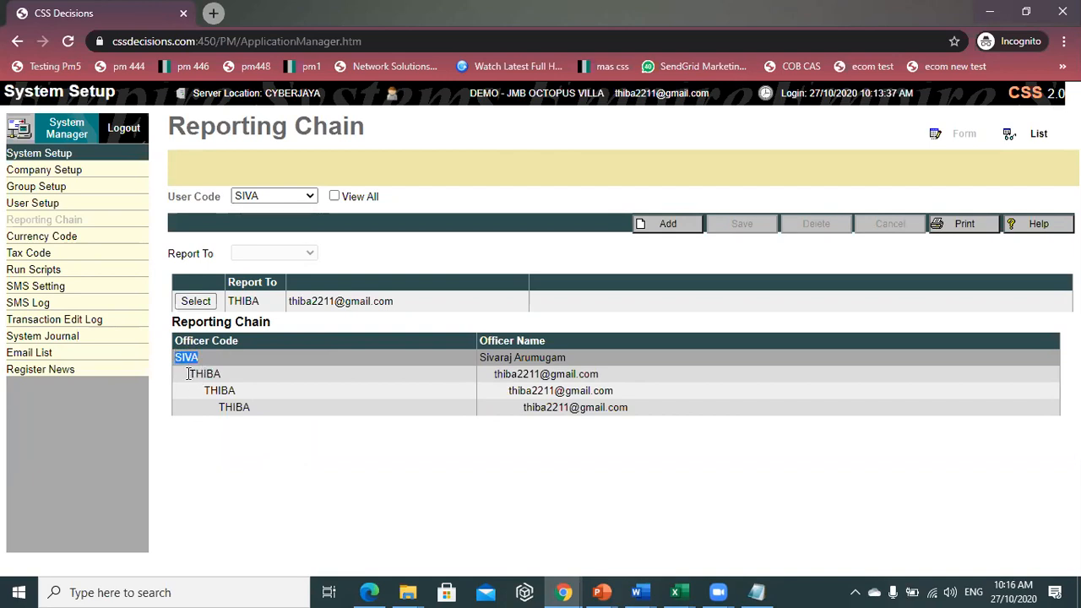
{"action": "left_click", "coordinate": [78, 132]}
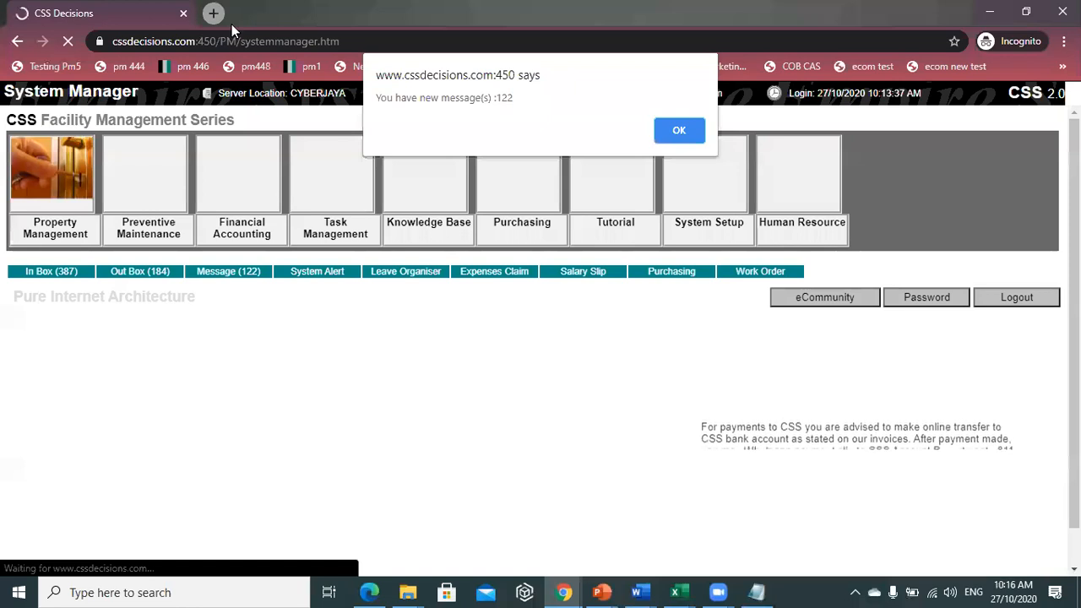
{"action": "left_click", "coordinate": [678, 135]}
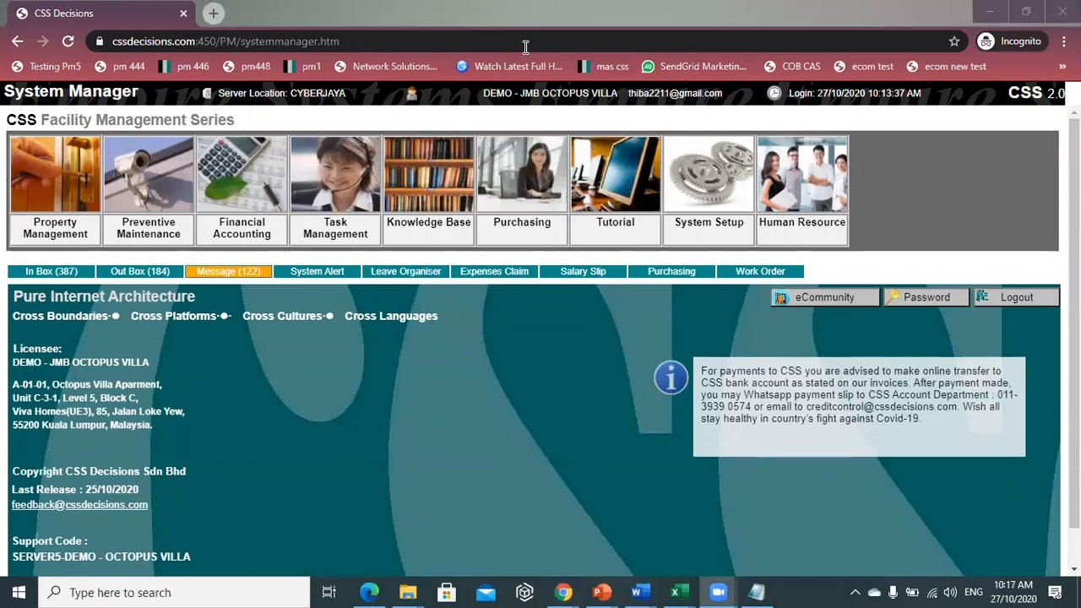
{"action": "left_click", "coordinate": [523, 497]}
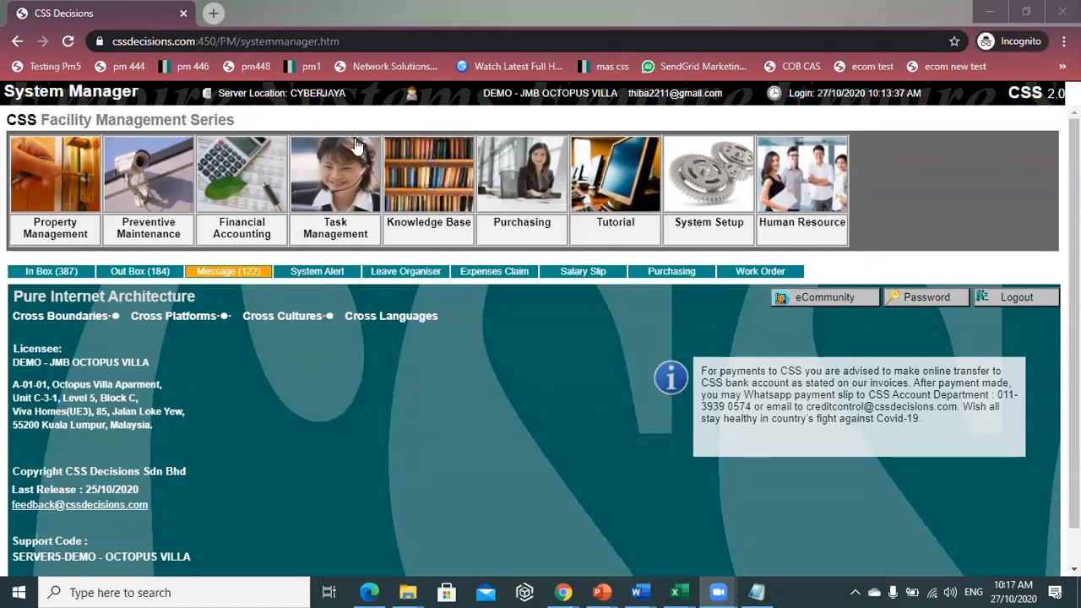
{"action": "left_click", "coordinate": [350, 188]}
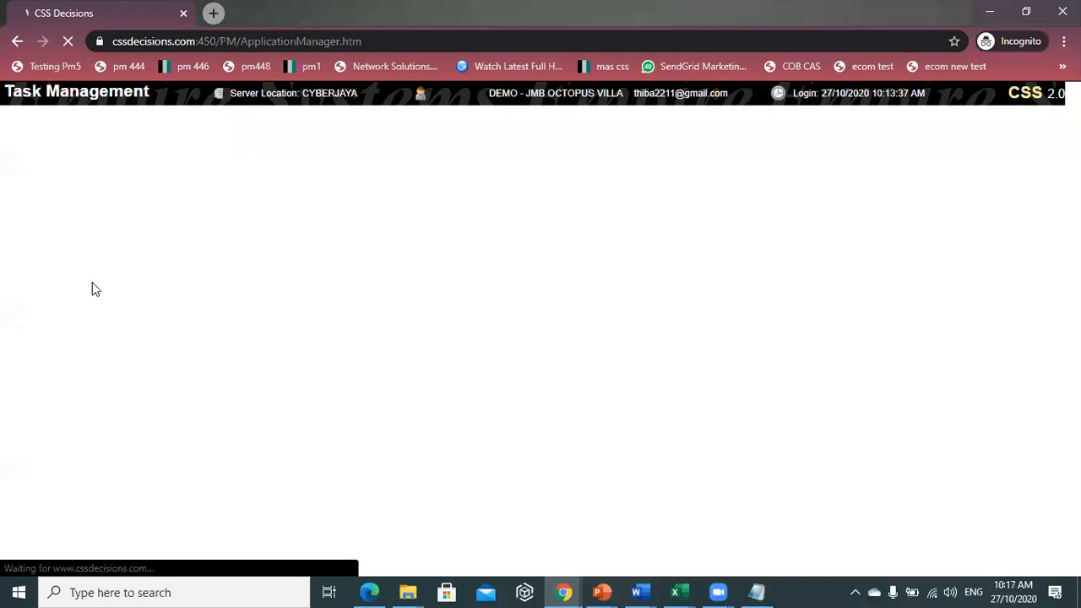
{"action": "left_click", "coordinate": [929, 590]}
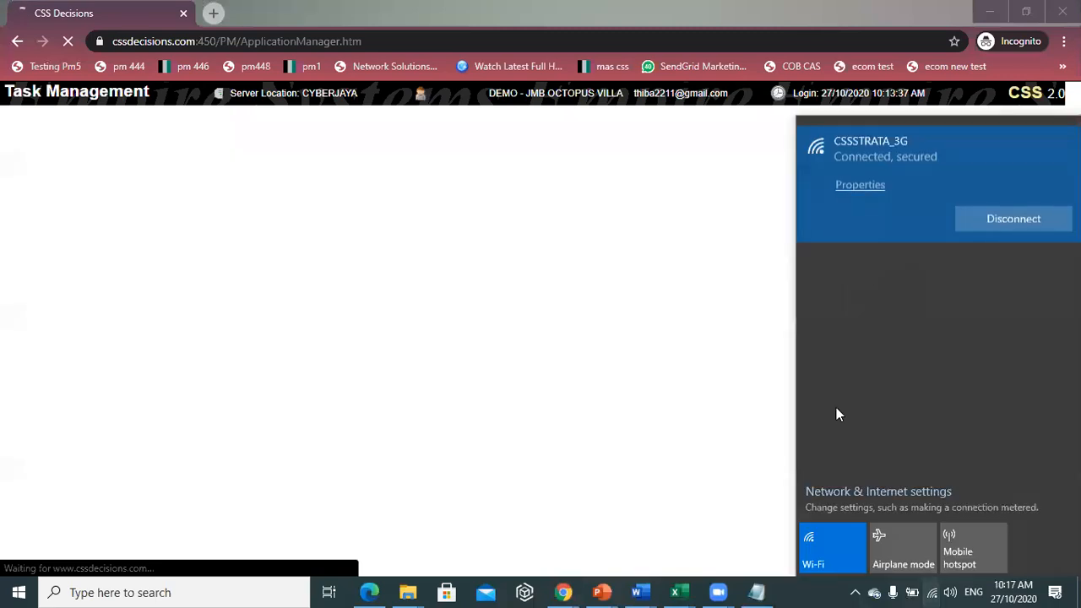
{"action": "left_click", "coordinate": [425, 330]}
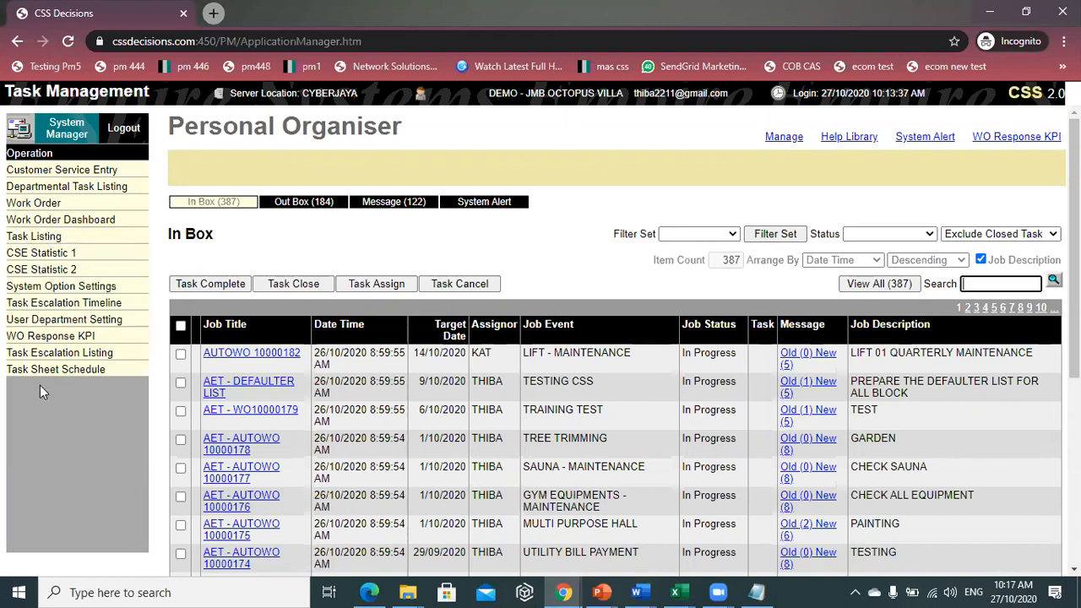
- Load the user in User Department Setting, edit, and move all three assigned departments back to available
{"action": "left_click", "coordinate": [105, 328]}
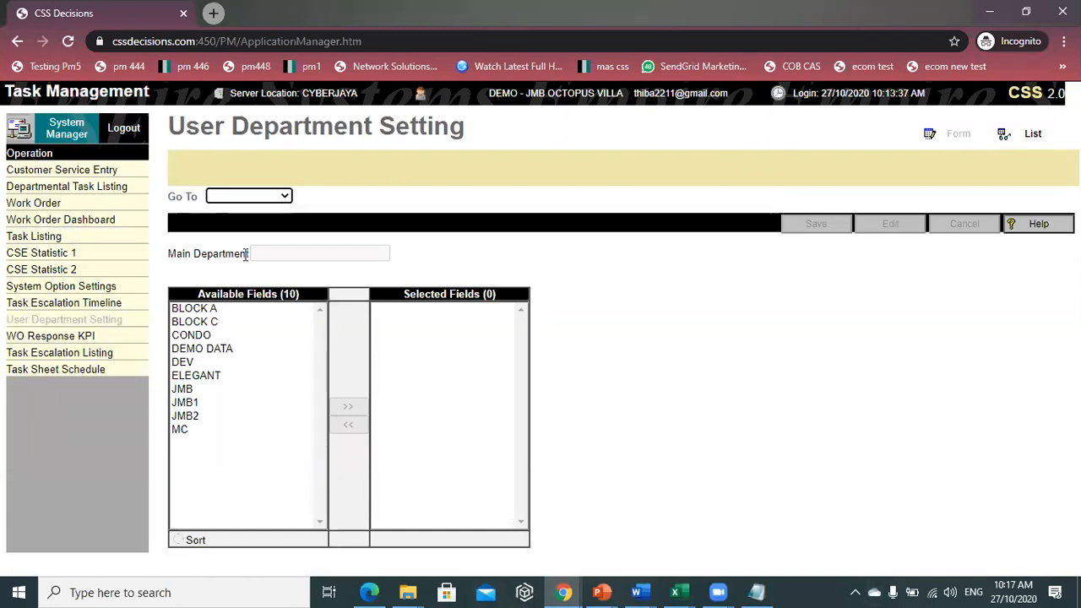
{"action": "left_click", "coordinate": [232, 198]}
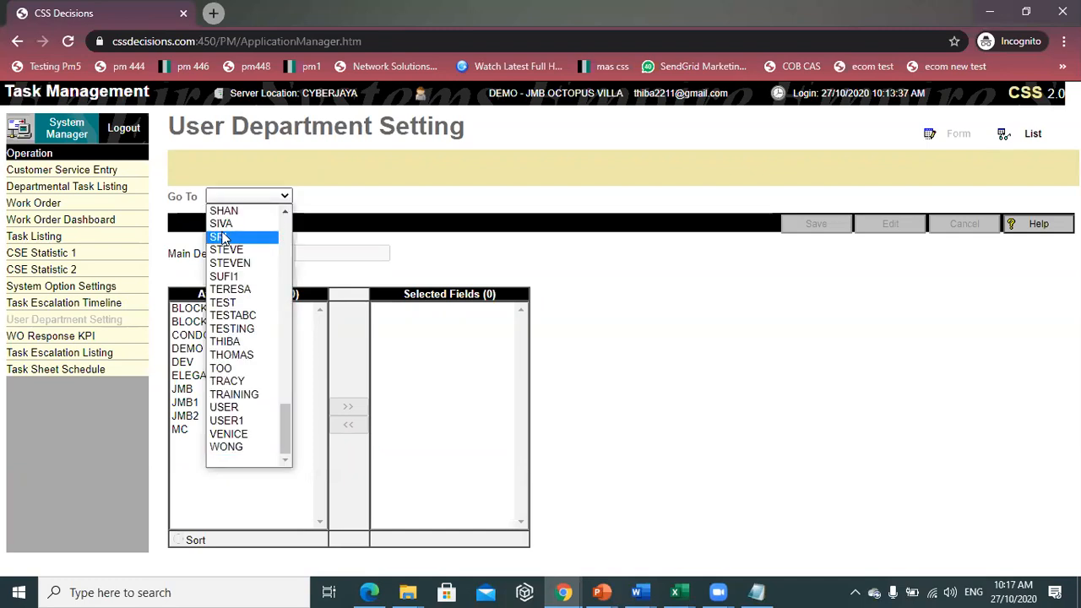
{"action": "left_click", "coordinate": [233, 225]}
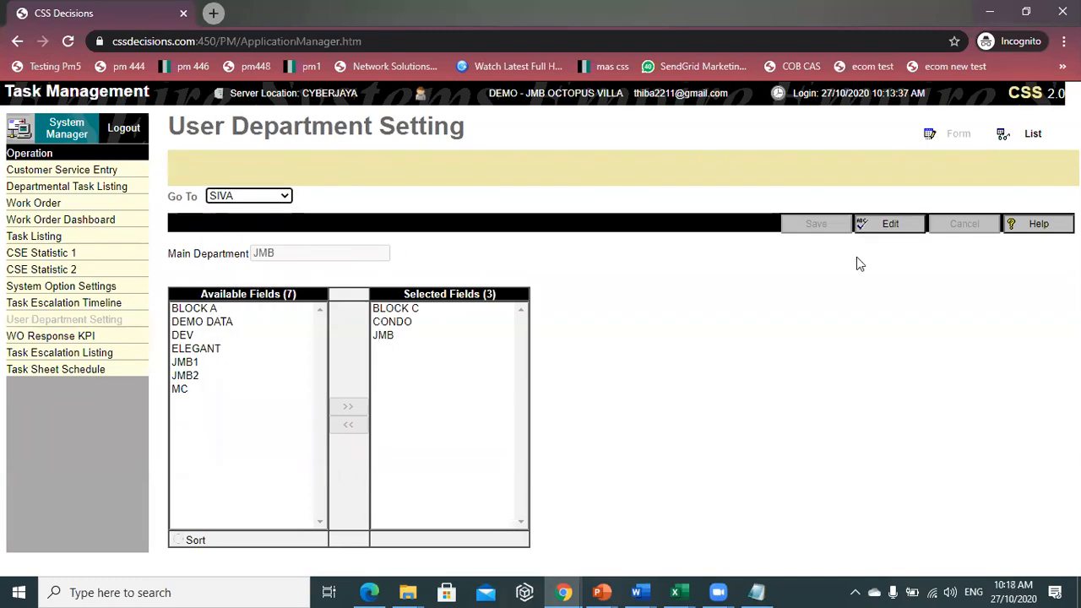
{"action": "left_click", "coordinate": [900, 235]}
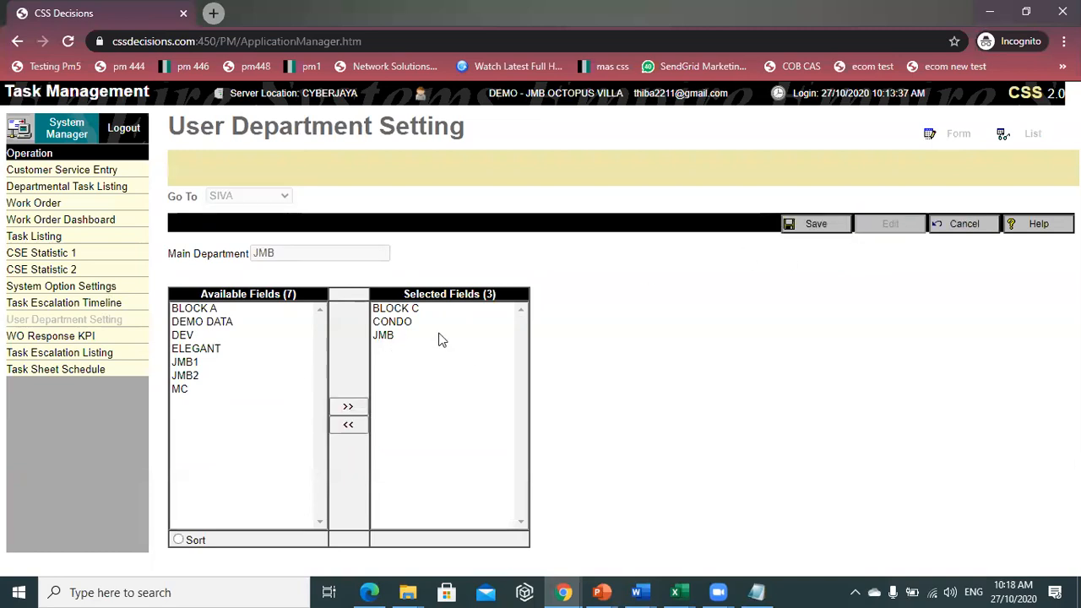
{"action": "left_click", "coordinate": [350, 425]}
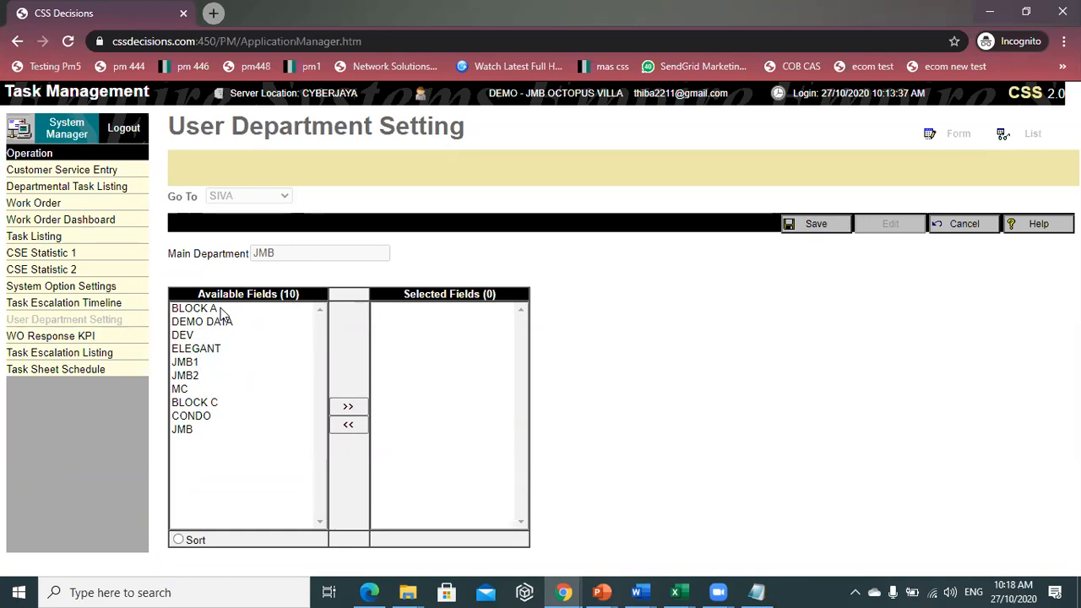
- Move JMB, CONDO and BLOCK C into the user's Selected Fields and save
{"action": "left_click", "coordinate": [184, 432]}
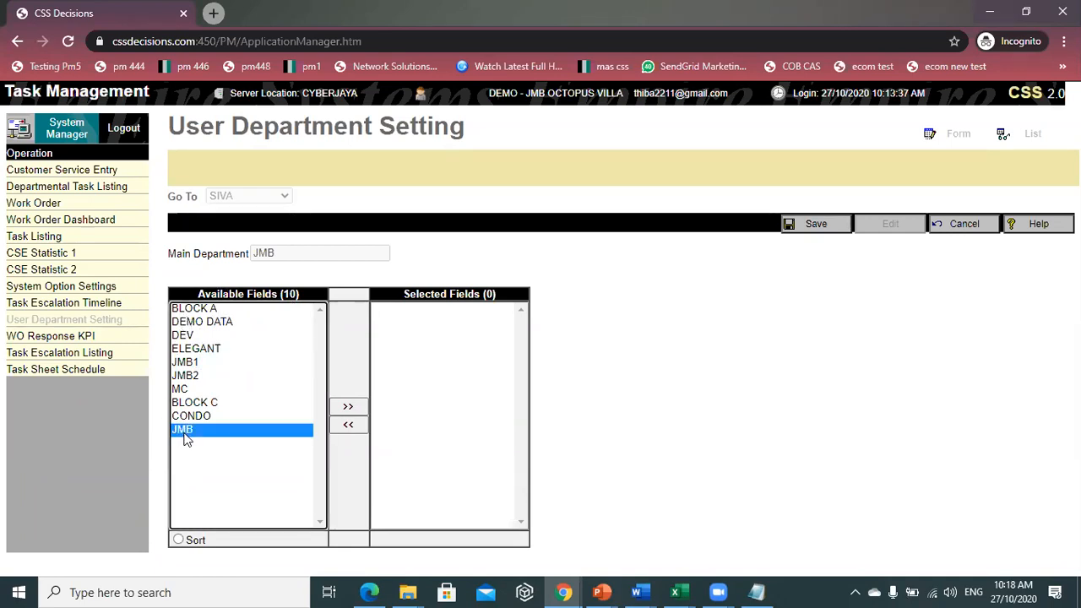
{"action": "double_click", "coordinate": [185, 433]}
{"action": "double_click", "coordinate": [197, 416]}
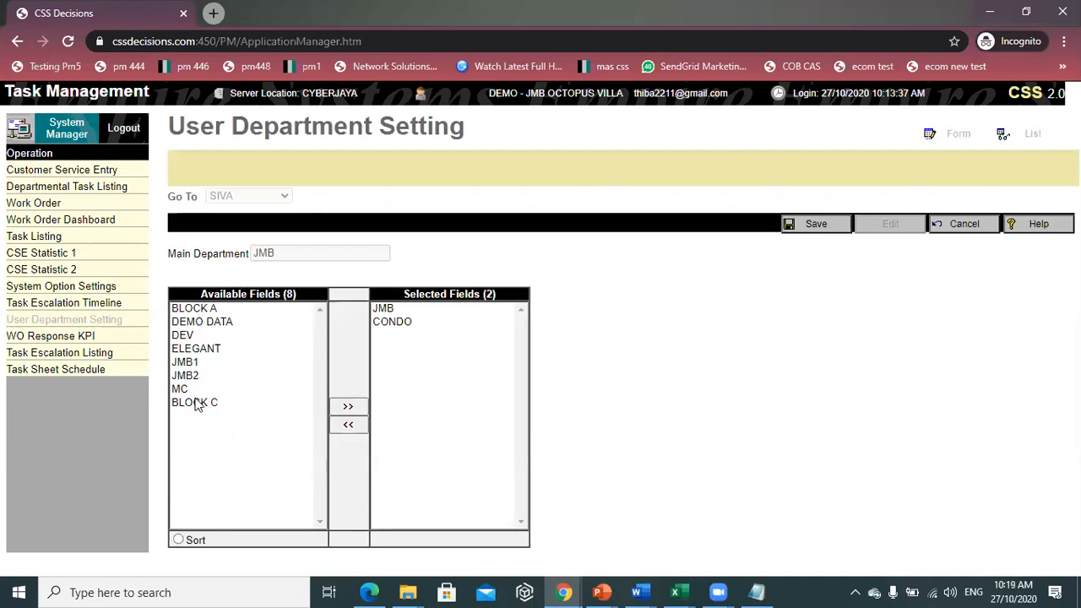
{"action": "double_click", "coordinate": [197, 403]}
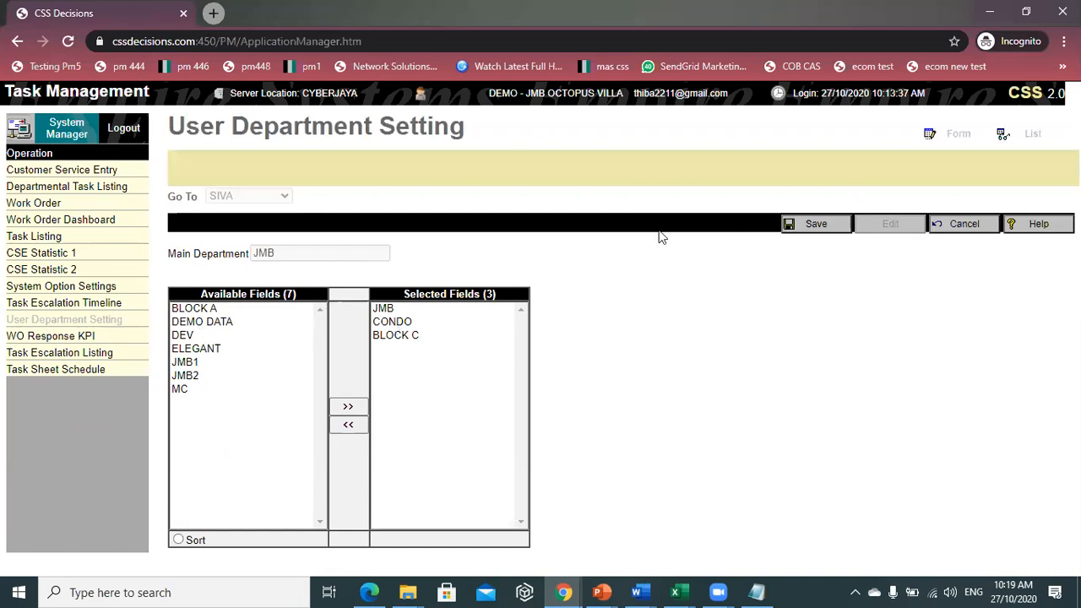
{"action": "left_click", "coordinate": [806, 229]}
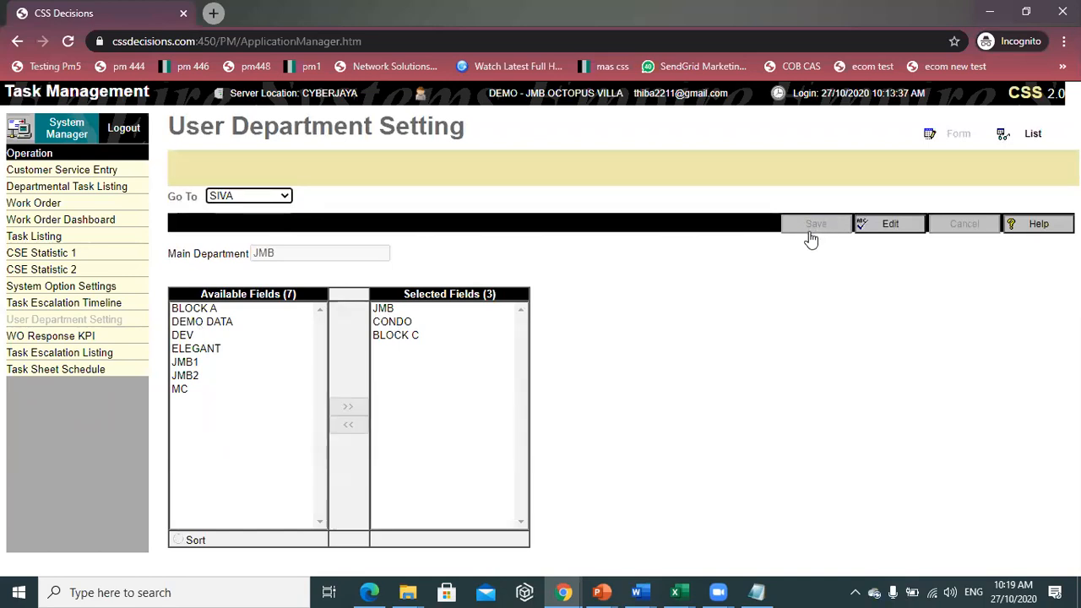
- Open the Task Escalation Timeline page from the left menu
{"action": "left_click", "coordinate": [122, 308]}
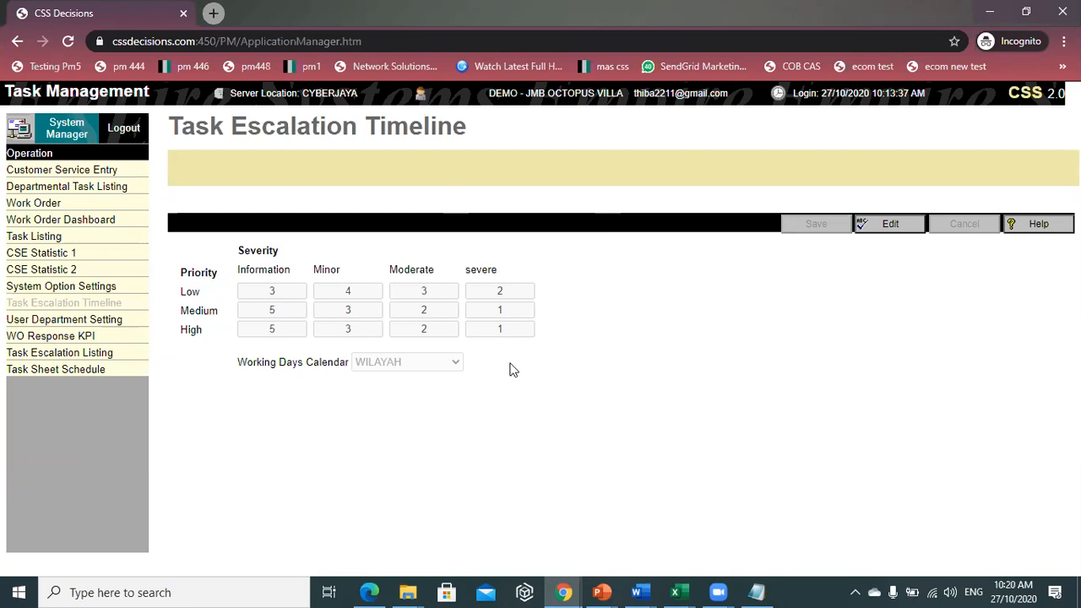
- Edit the escalation grid, review the Medium row values (5/3/2/1), and save them unchanged
{"action": "left_click", "coordinate": [887, 225]}
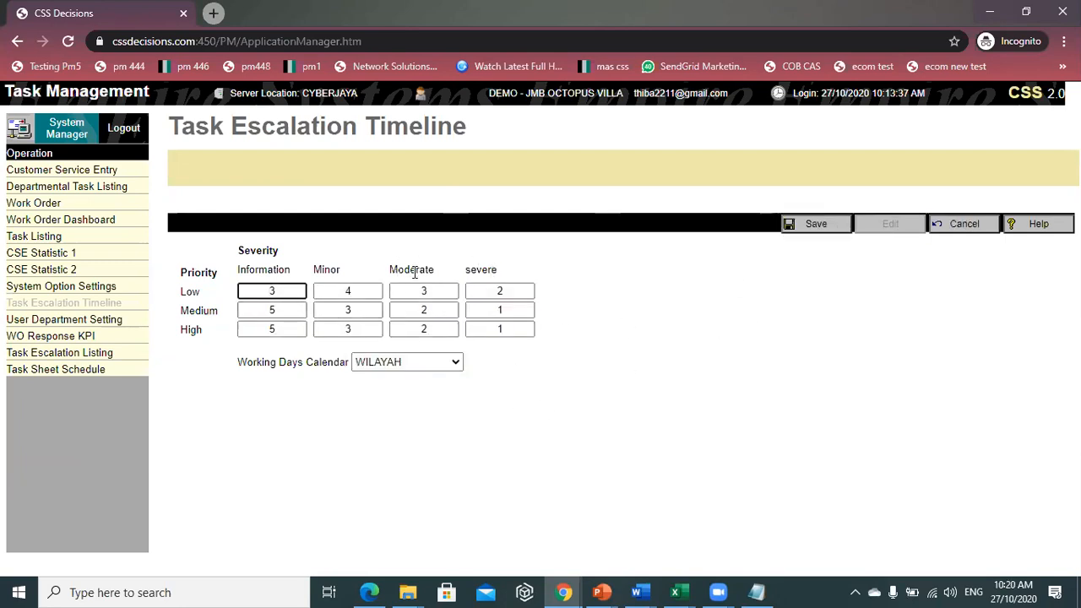
{"action": "left_click", "coordinate": [437, 311]}
{"action": "double_click", "coordinate": [423, 310]}
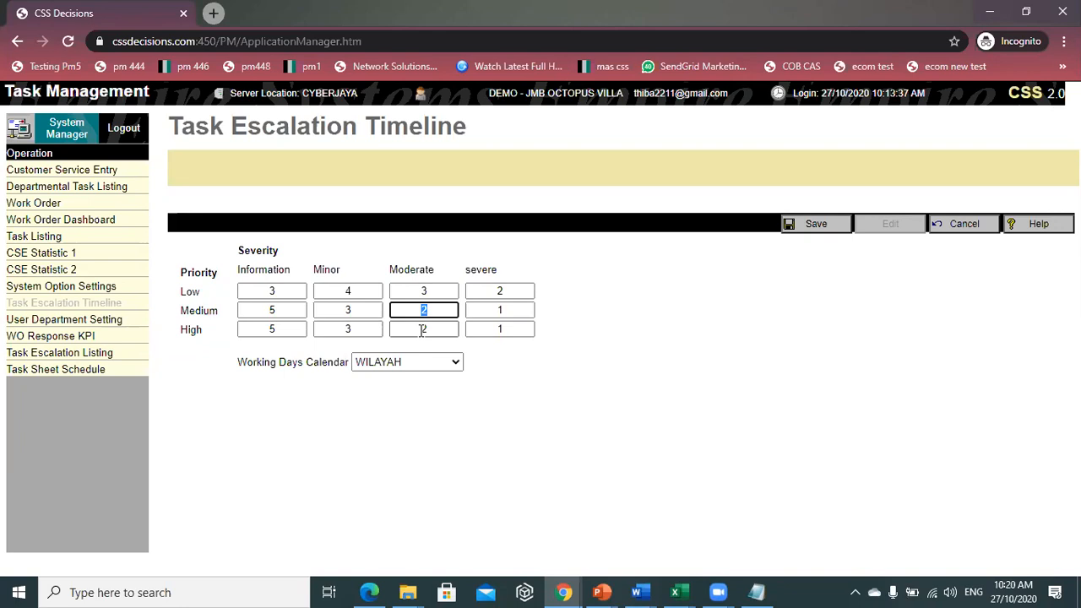
{"action": "left_click", "coordinate": [350, 310]}
{"action": "left_click", "coordinate": [285, 310]}
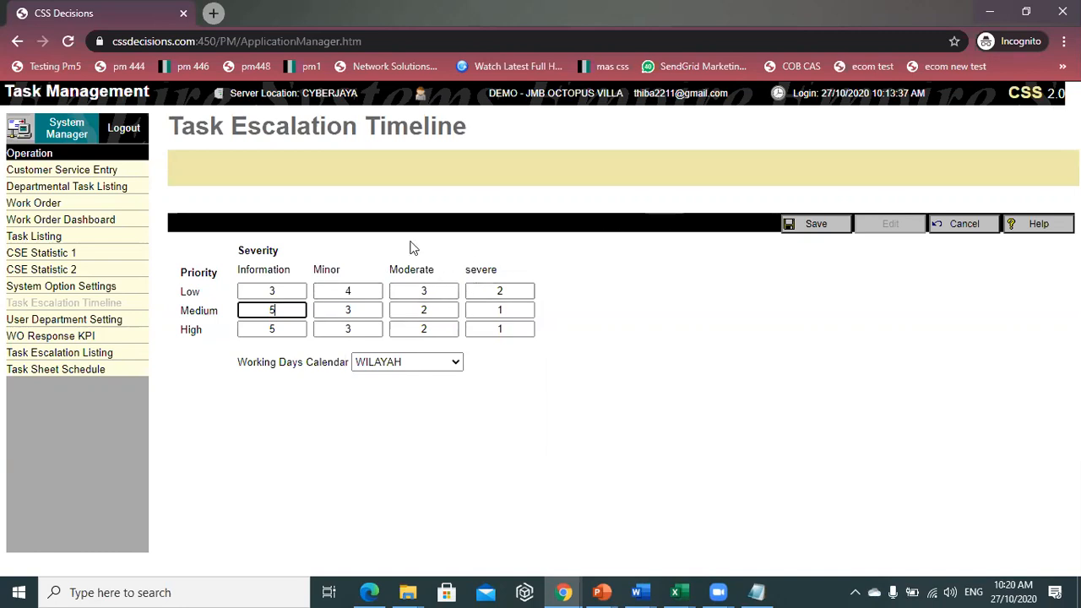
{"action": "left_click", "coordinate": [849, 231]}
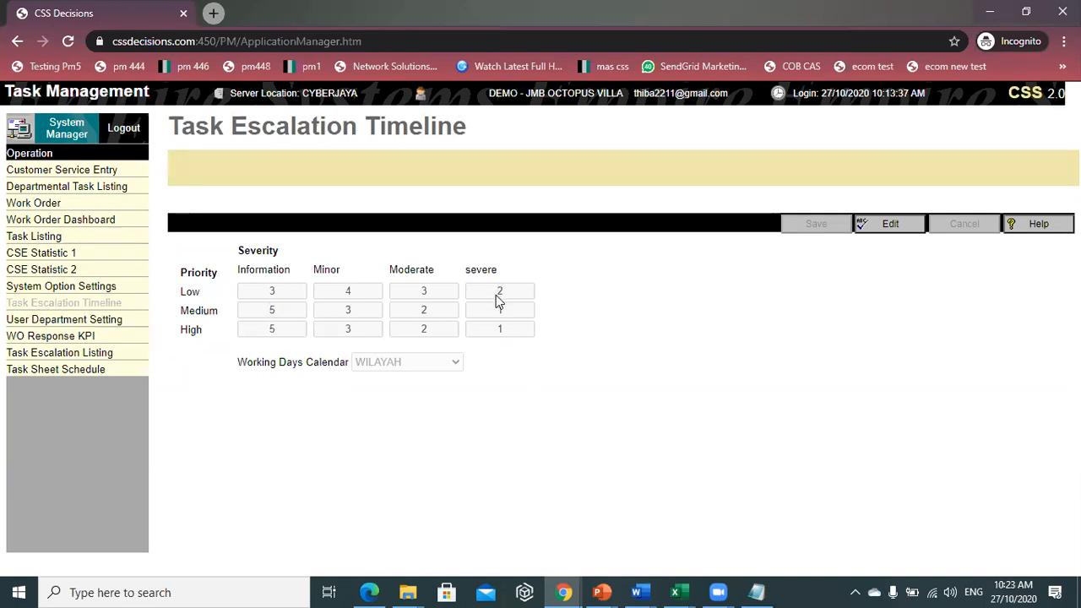
- Switch the Task Escalation Timeline form into edit mode
{"action": "left_click", "coordinate": [863, 226]}
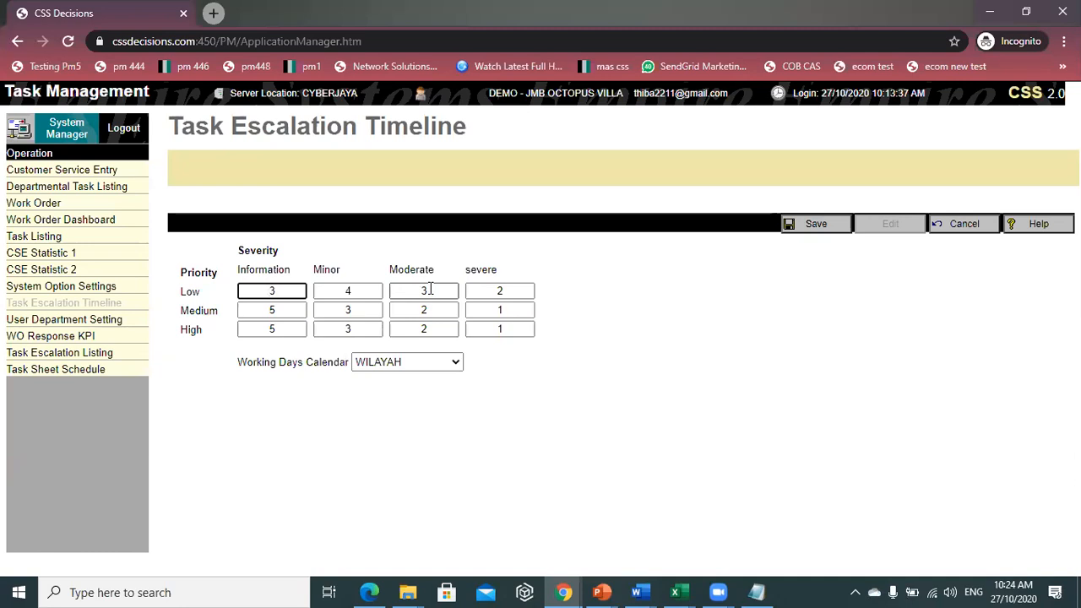
- Cancel the escalation timeline edits and go to System Option Settings
{"action": "left_click", "coordinate": [964, 226]}
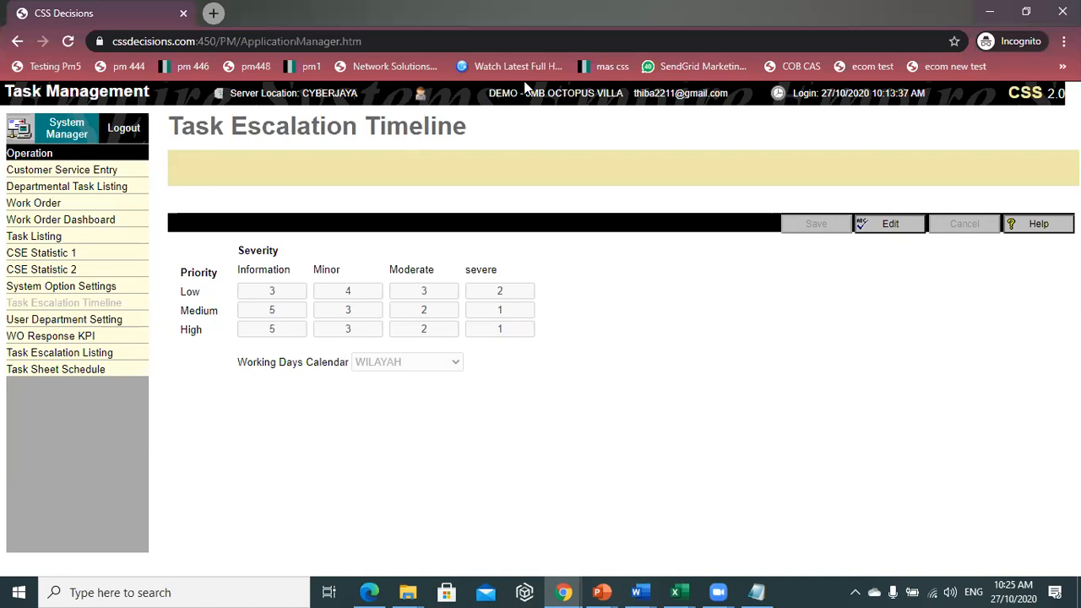
{"action": "left_click", "coordinate": [53, 289]}
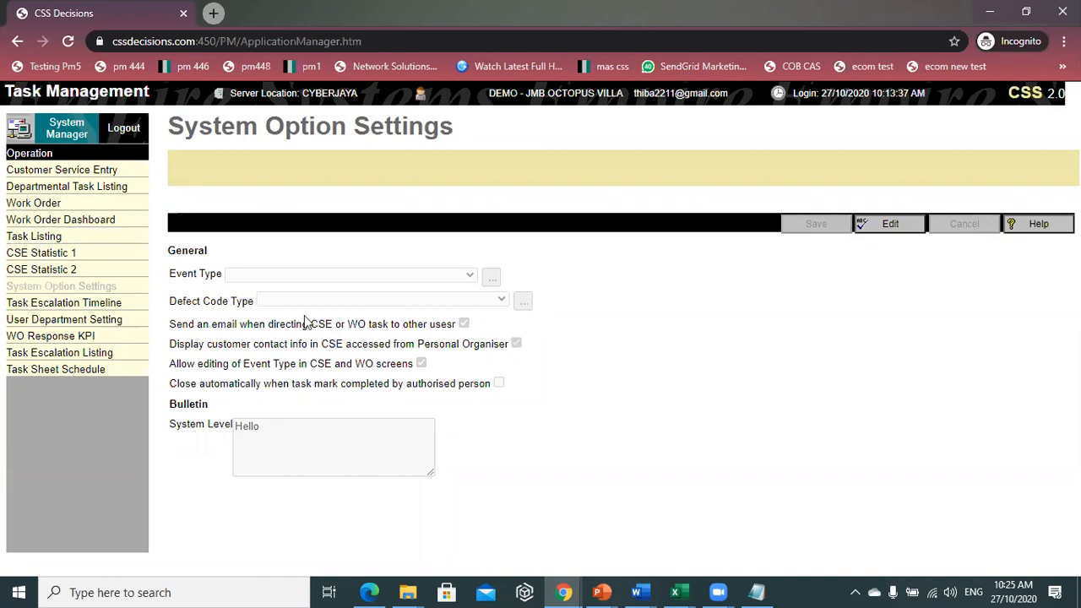
- Put the System Option Settings form into edit mode
{"action": "left_click", "coordinate": [890, 234]}
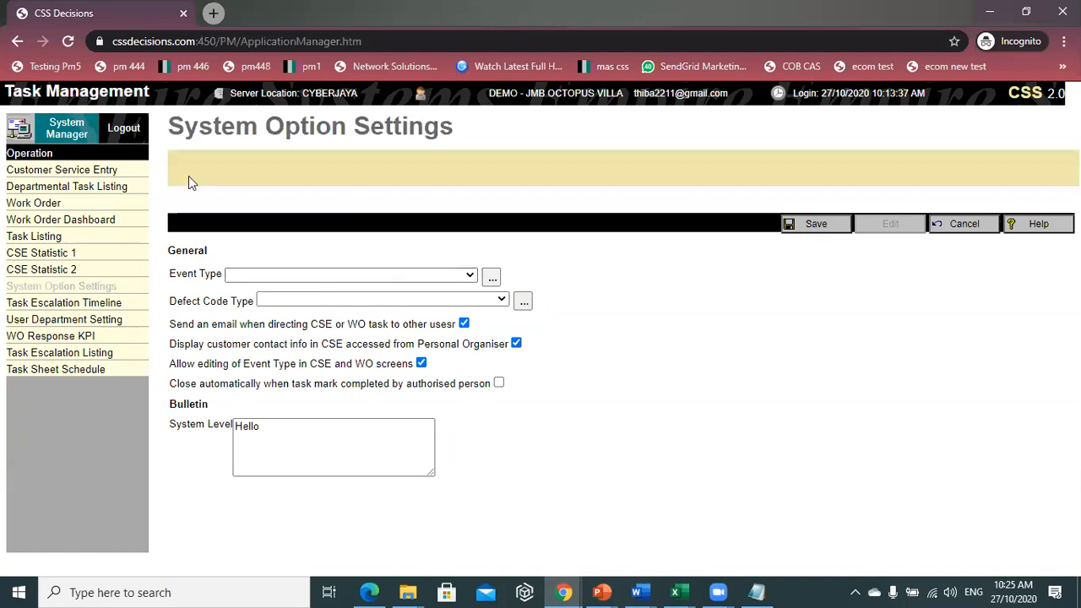
{"action": "left_click", "coordinate": [415, 277]}
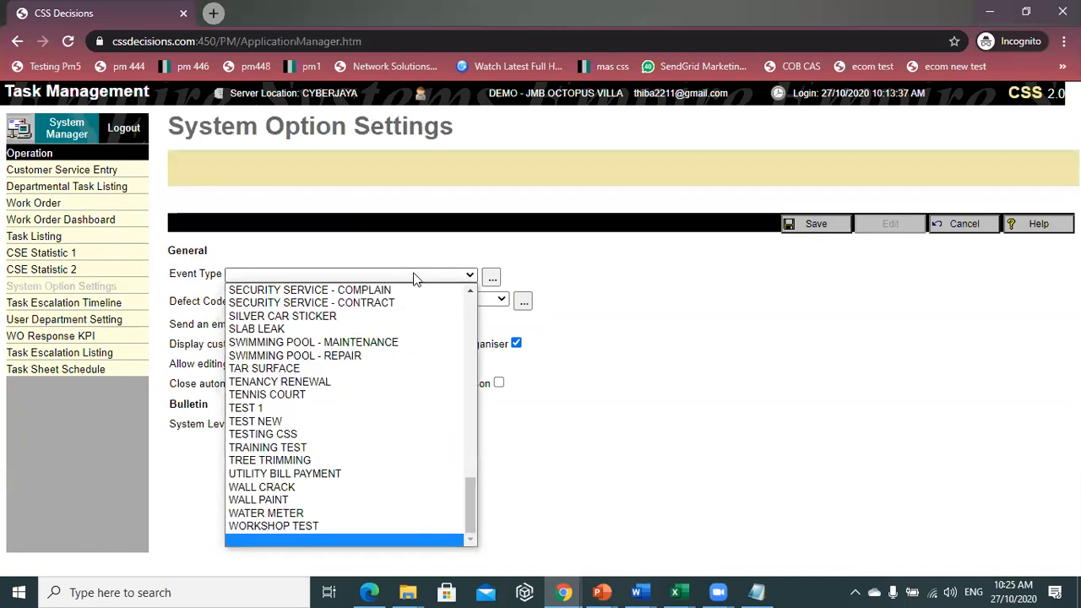
{"action": "left_click", "coordinate": [565, 377]}
{"action": "left_click", "coordinate": [384, 277]}
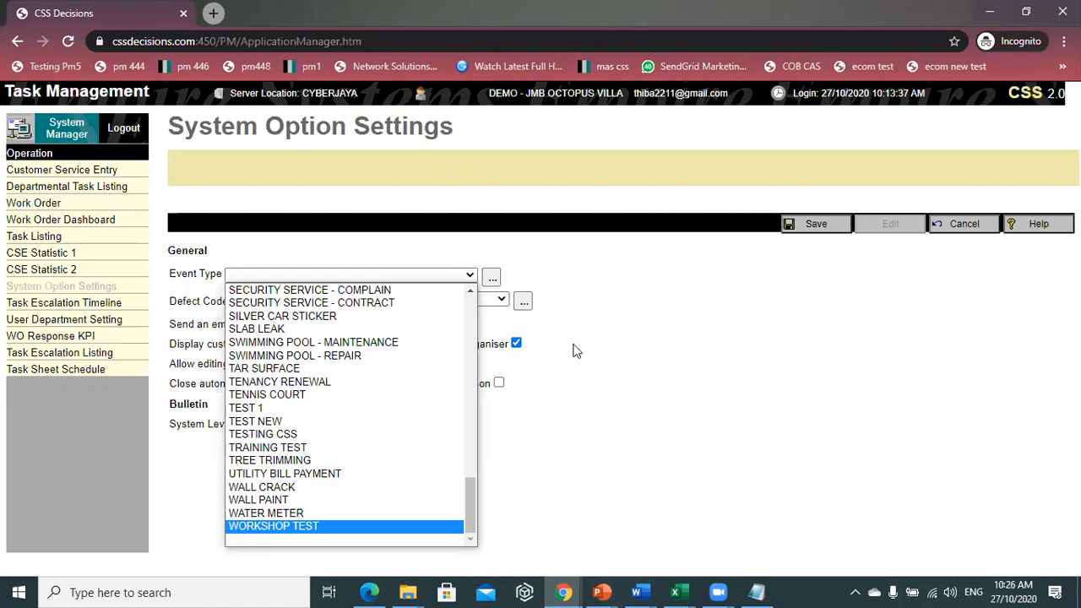
{"action": "scroll", "coordinate": [283, 353], "scroll_direction": "up", "scroll_amount": 10}
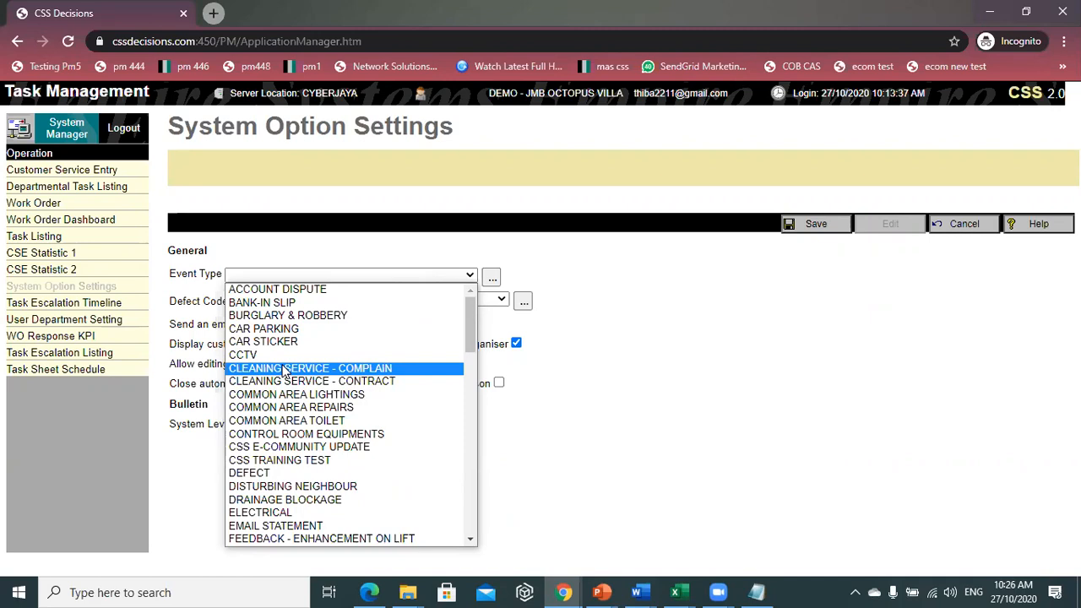
{"action": "left_click", "coordinate": [603, 230]}
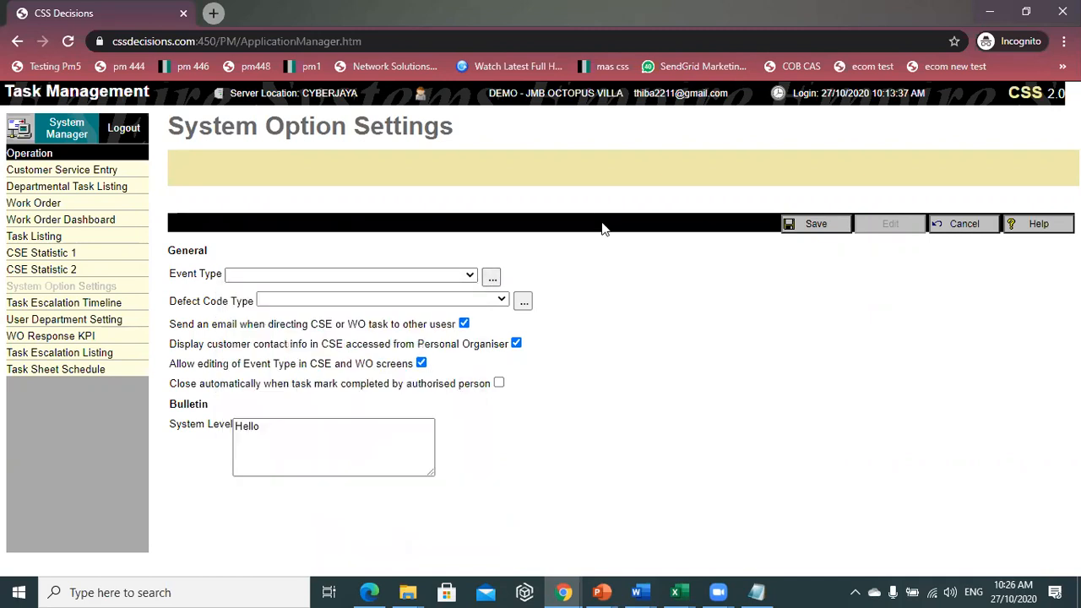
- Add APP REVAMPING as a new Event Type directory item and exit the directory
{"action": "left_click", "coordinate": [493, 278]}
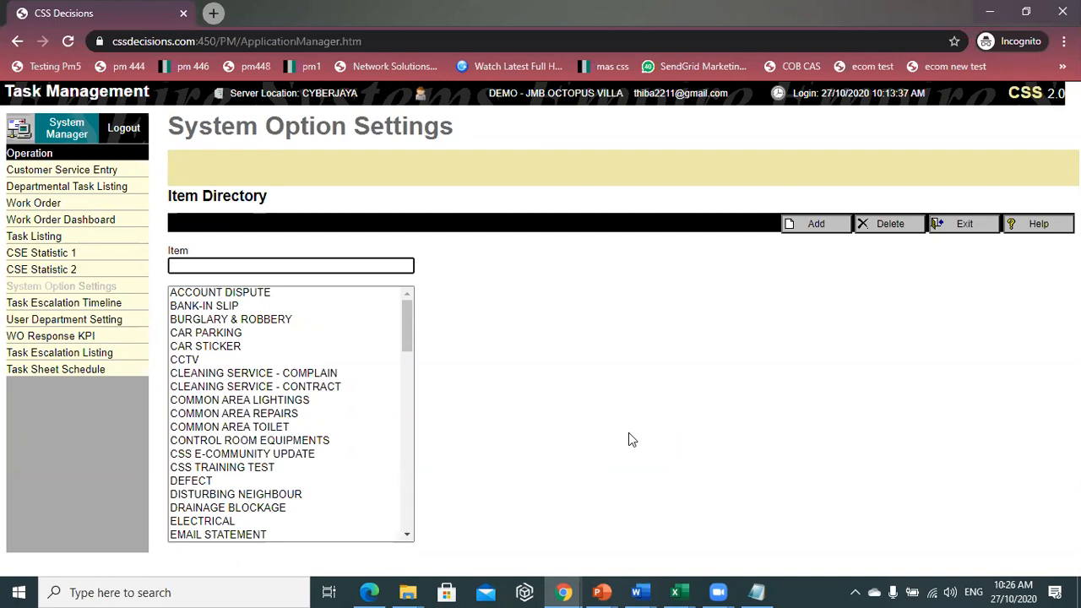
{"action": "type", "text": "APP"}
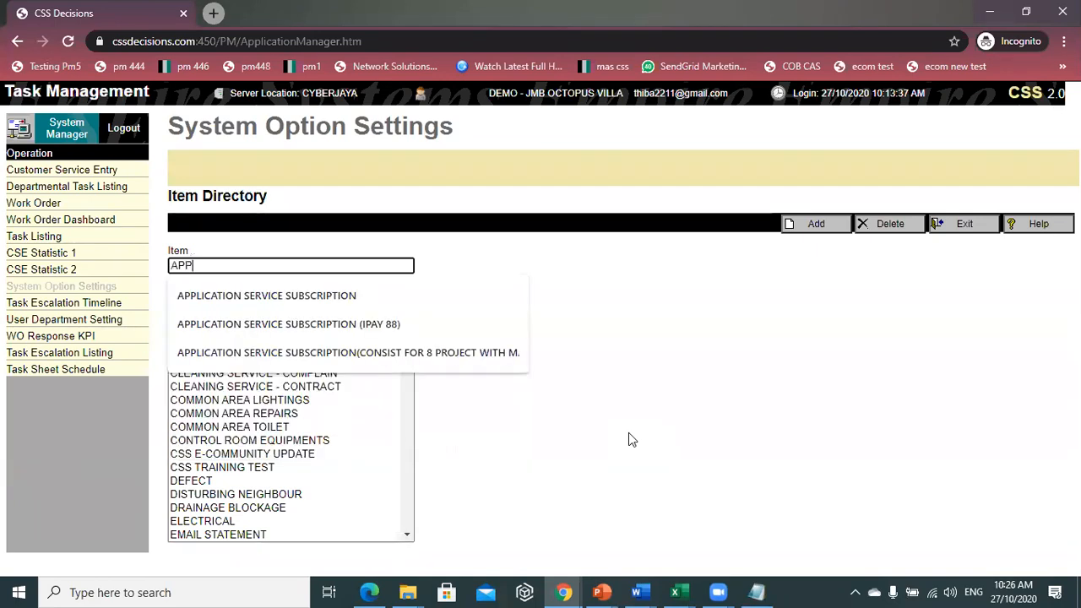
{"action": "type", "text": " REVAMPING"}
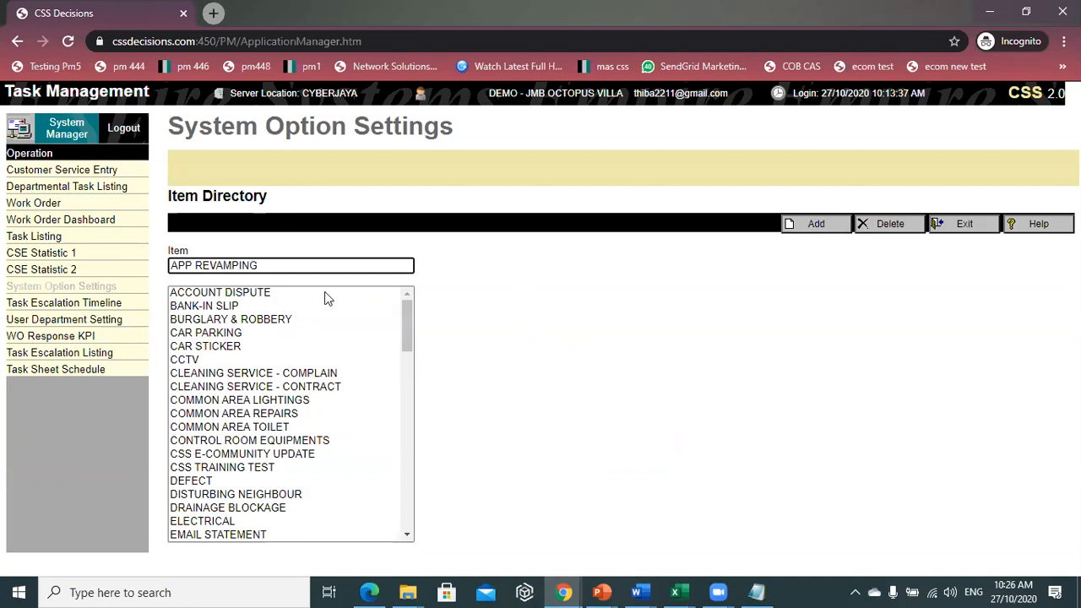
{"action": "scroll", "coordinate": [291, 312], "scroll_direction": "down", "scroll_amount": 3}
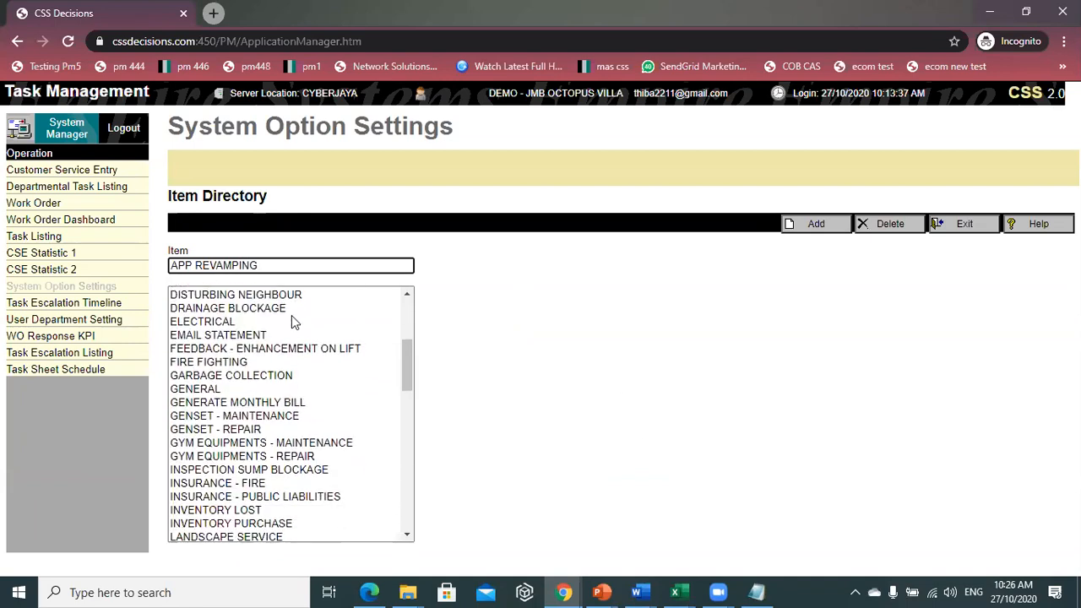
{"action": "scroll", "coordinate": [282, 347], "scroll_direction": "up", "scroll_amount": 2}
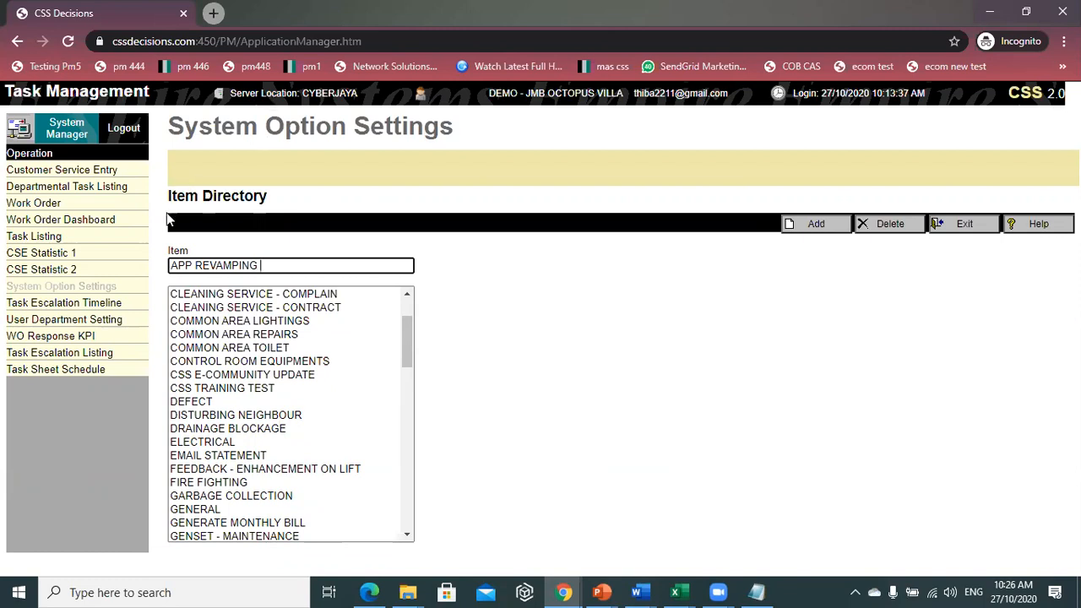
{"action": "left_click_drag", "start_coordinate": [256, 267], "coordinate": [168, 272]}
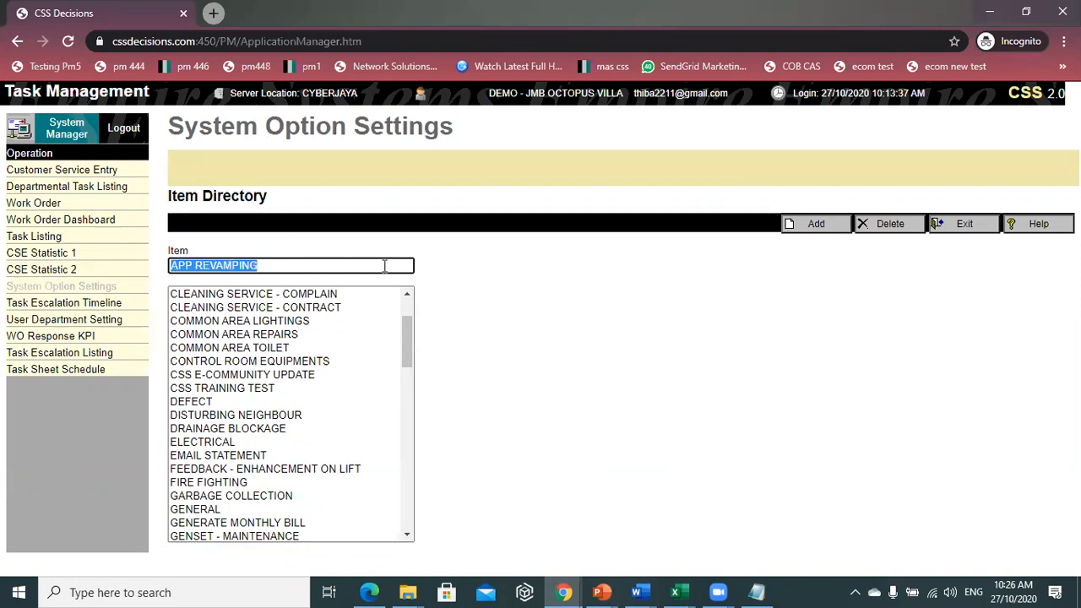
{"action": "left_click", "coordinate": [816, 224]}
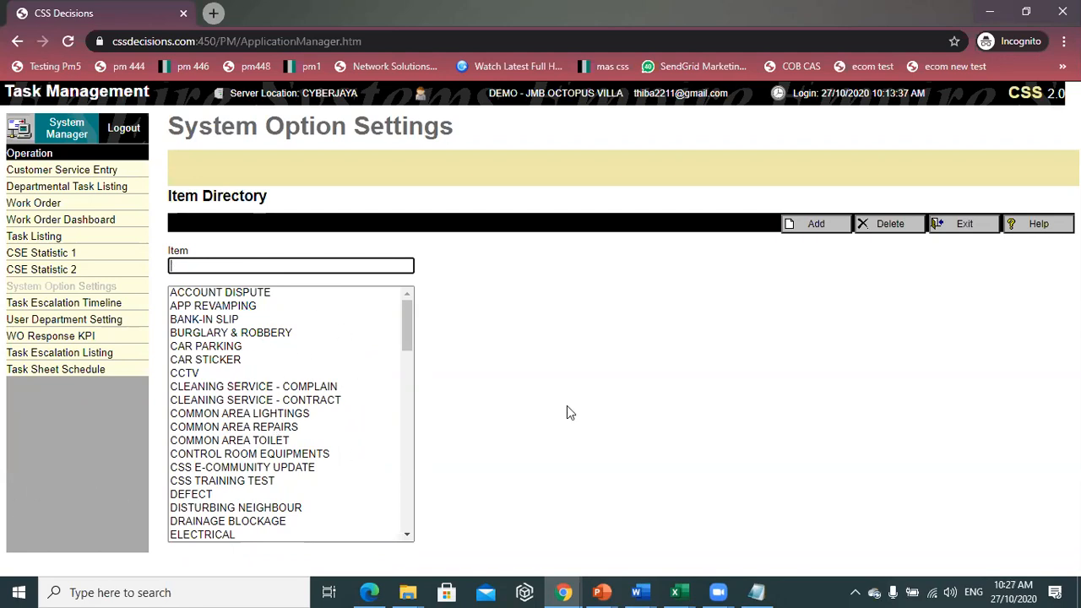
{"action": "left_click", "coordinate": [967, 223]}
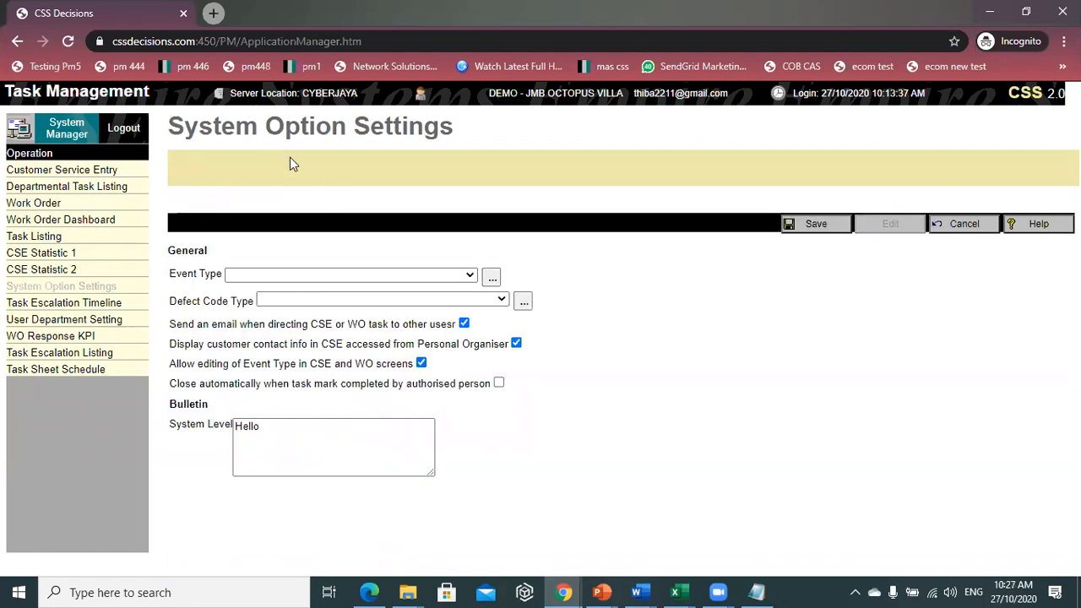
{"action": "left_click", "coordinate": [410, 300]}
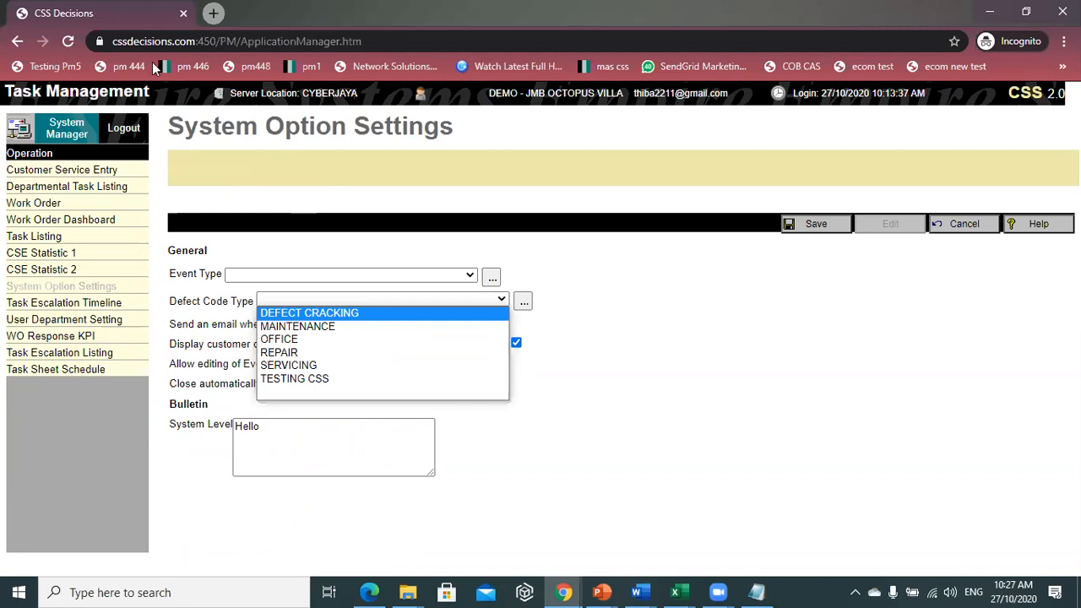
- Add TEST as a new defect code through the Defect Code Type editor
{"action": "left_click", "coordinate": [465, 301]}
{"action": "left_click", "coordinate": [471, 302]}
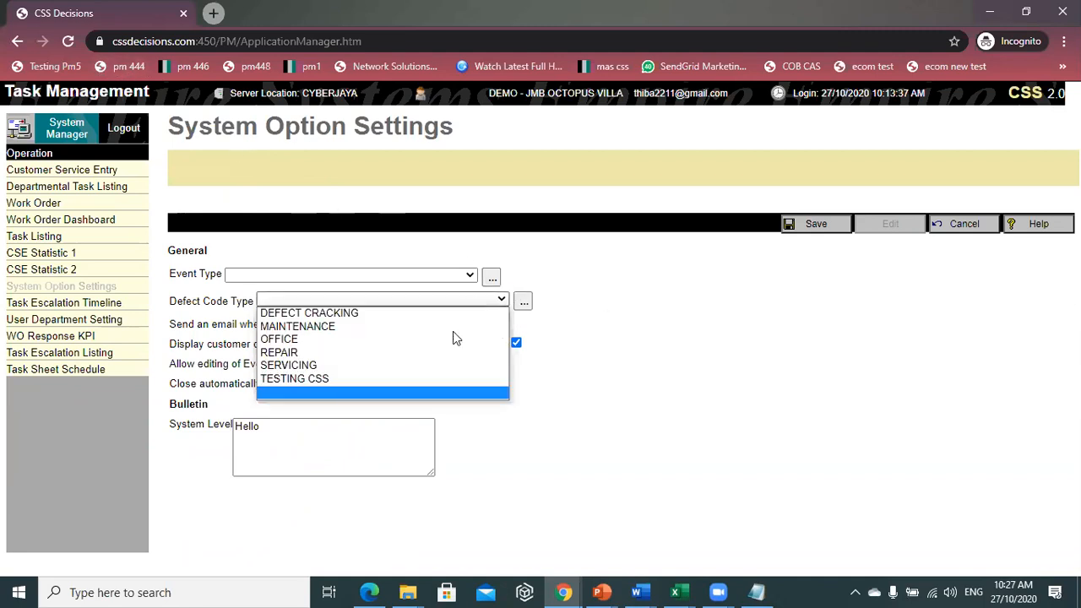
{"action": "left_click", "coordinate": [529, 327]}
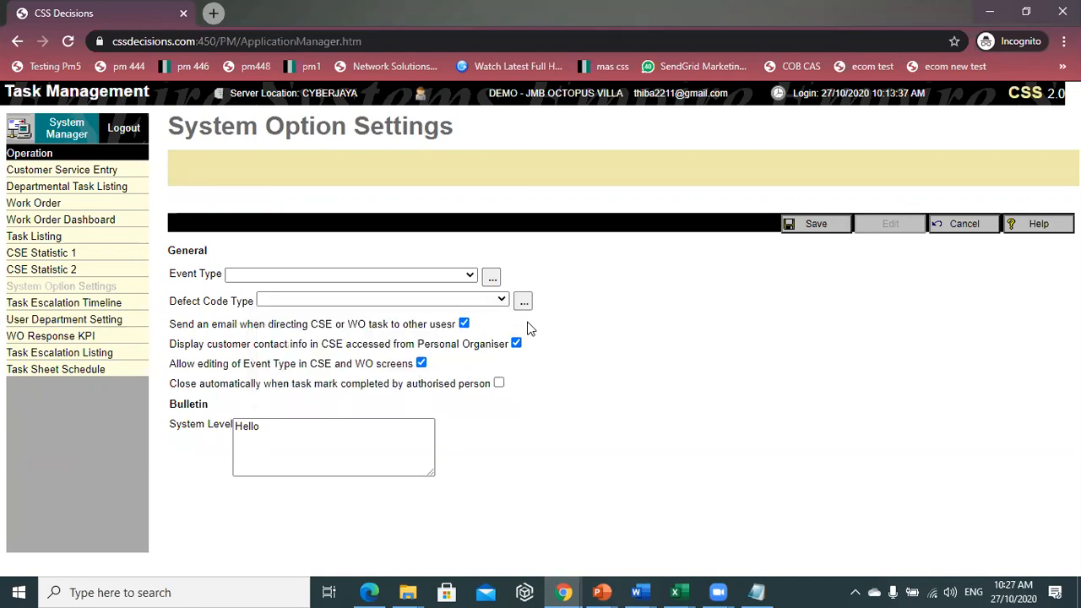
{"action": "left_click", "coordinate": [526, 303]}
{"action": "left_click", "coordinate": [398, 266]}
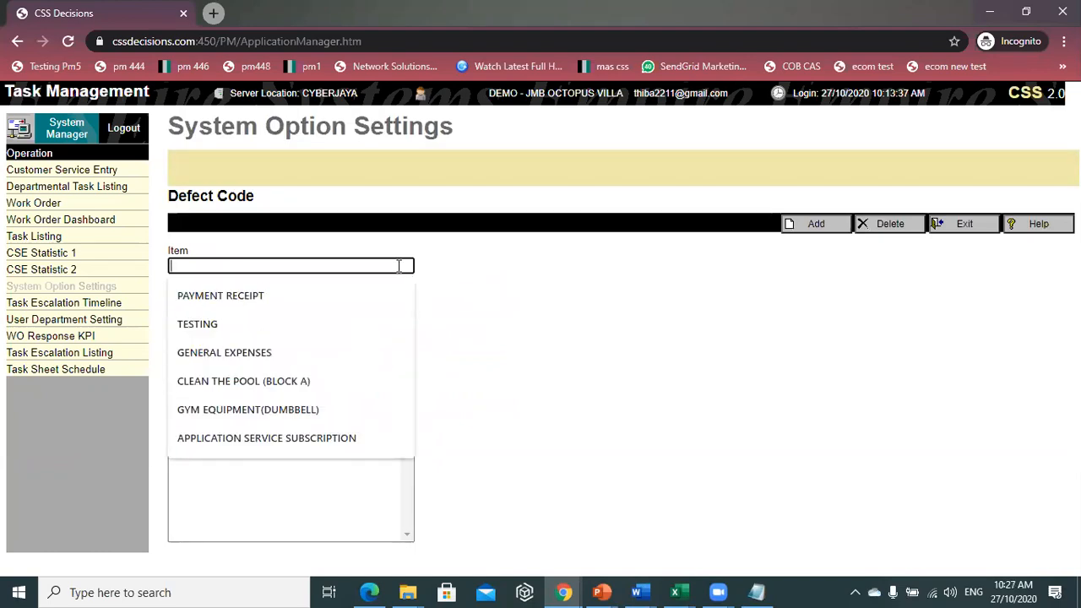
{"action": "type", "text": "TEST"}
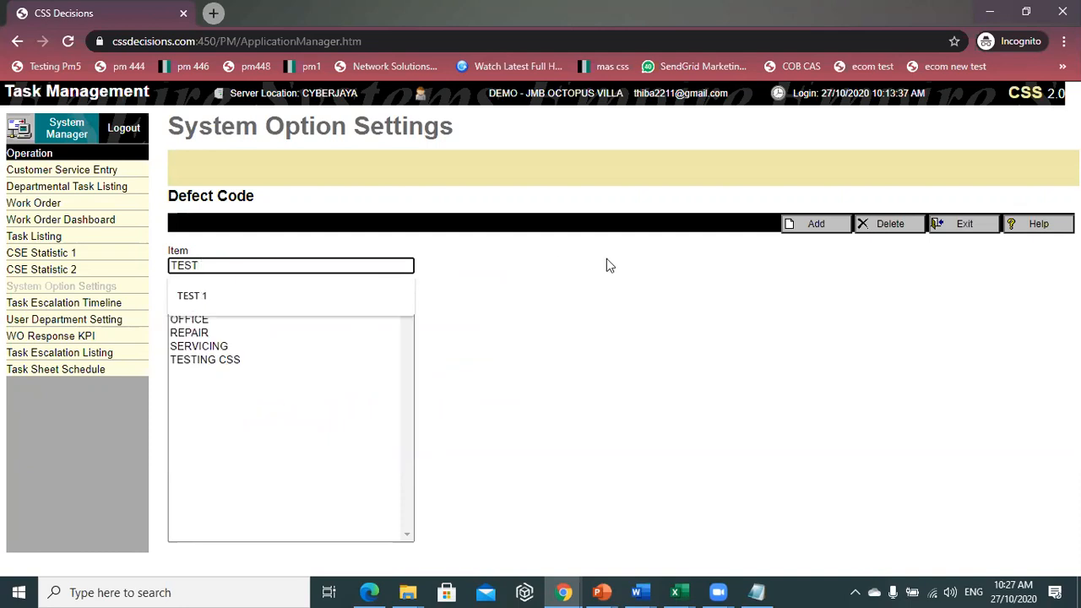
{"action": "left_click", "coordinate": [540, 379]}
{"action": "left_click", "coordinate": [242, 265]}
{"action": "left_click", "coordinate": [816, 230]}
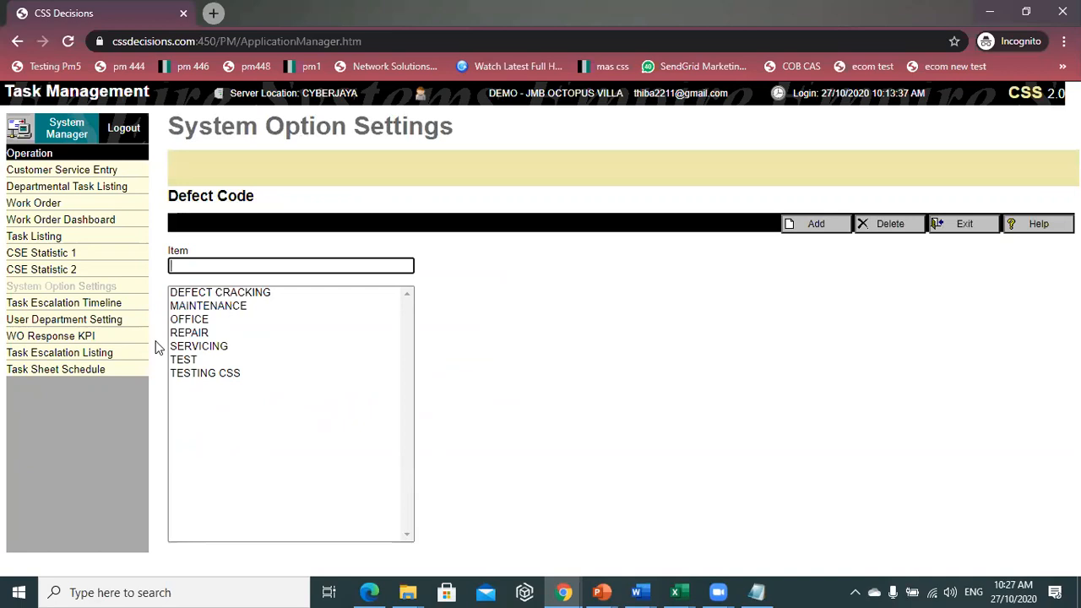
{"action": "left_click", "coordinate": [980, 227]}
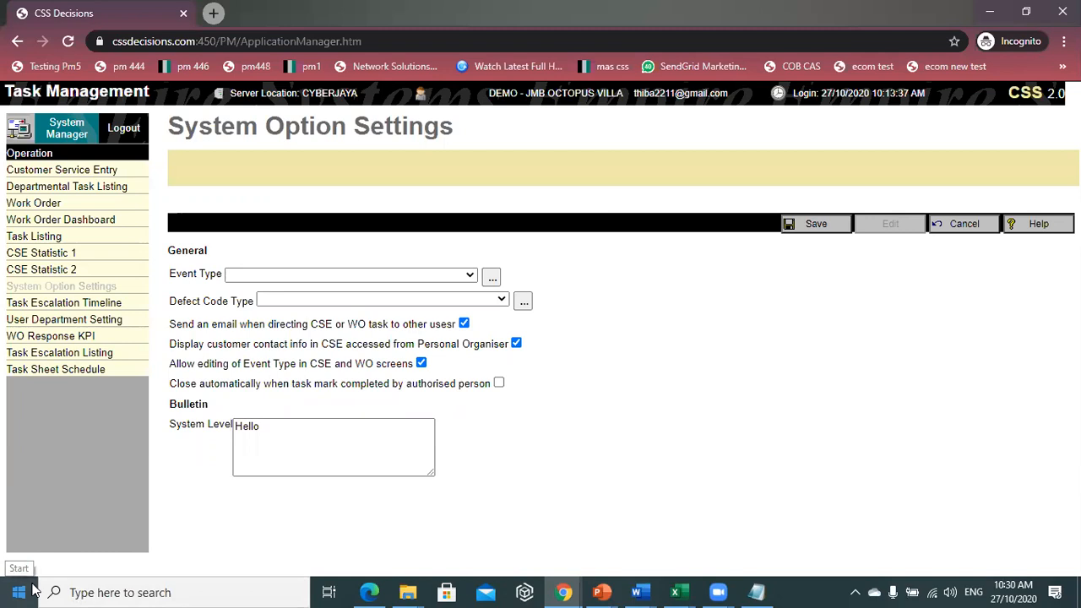
- Cancel the System Option Settings edits and go to Customer Service Entry
{"action": "left_click", "coordinate": [988, 222]}
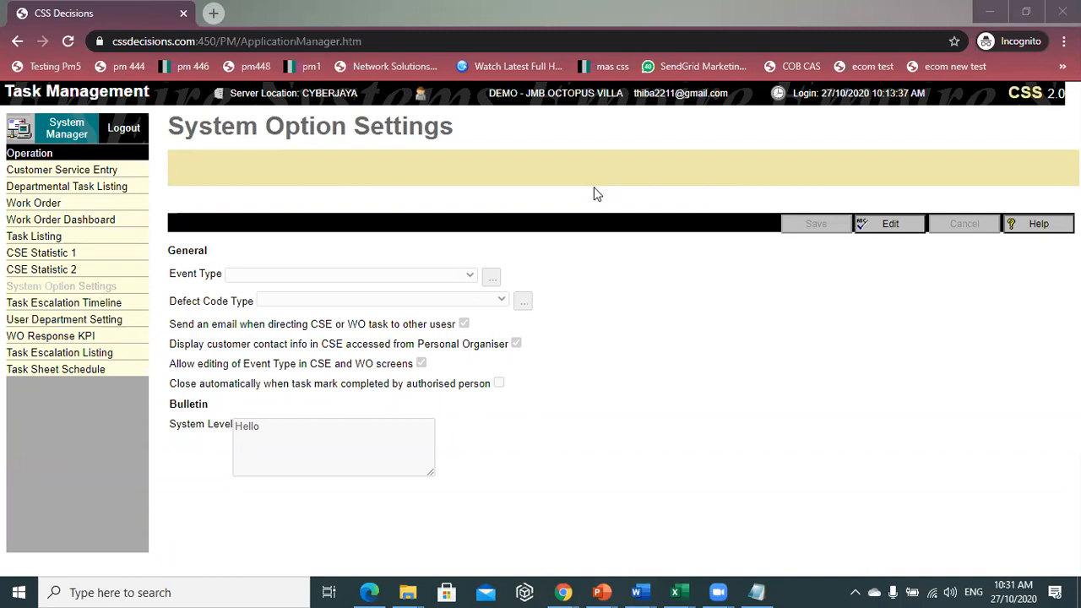
{"action": "left_click", "coordinate": [100, 172]}
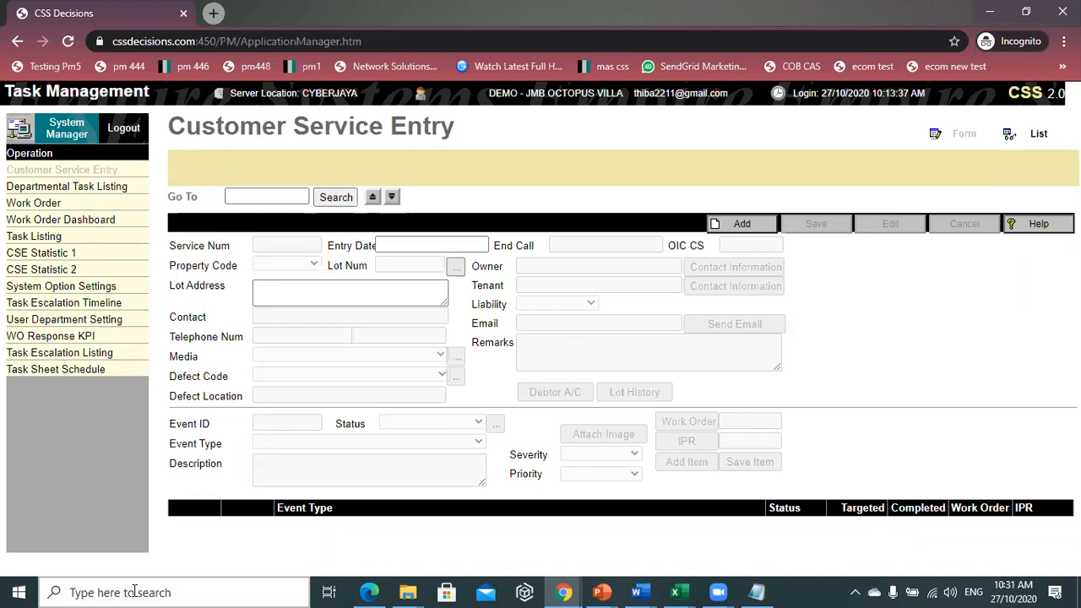
- View the Work Order page, then return to Customer Service Entry
{"action": "left_click", "coordinate": [42, 204]}
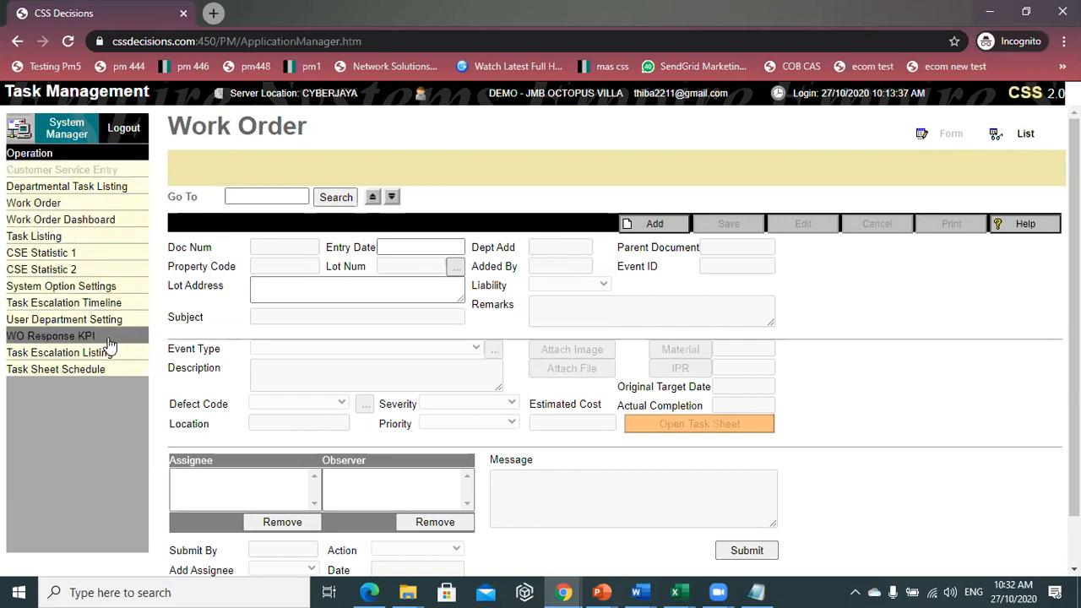
{"action": "left_click", "coordinate": [69, 170]}
- Return to System Manager home, dismiss the messages alert, and reopen Task Management
{"action": "left_click", "coordinate": [72, 135]}
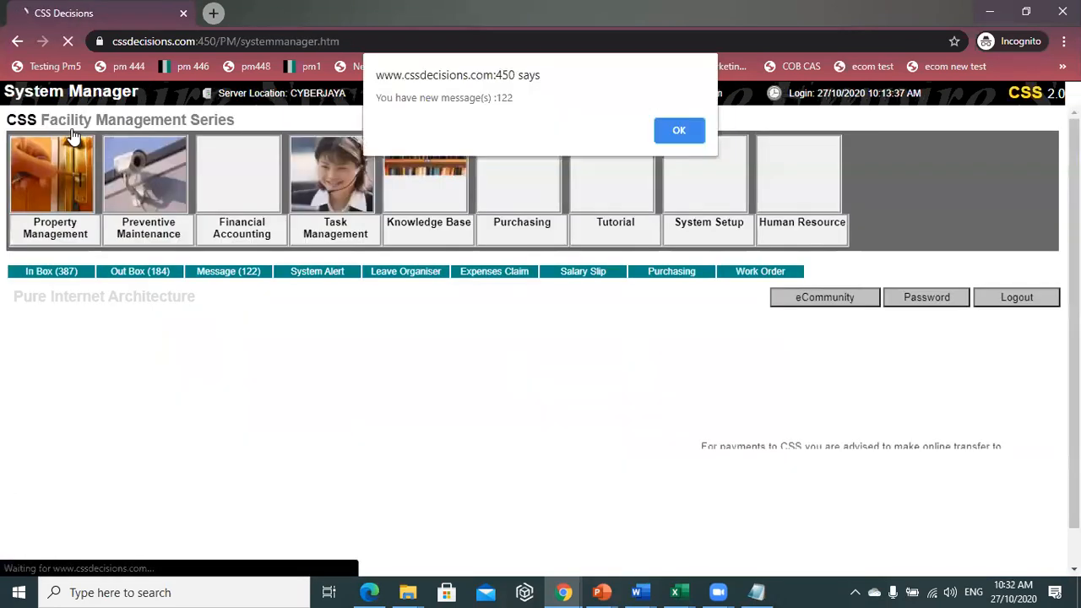
{"action": "key", "text": "Return"}
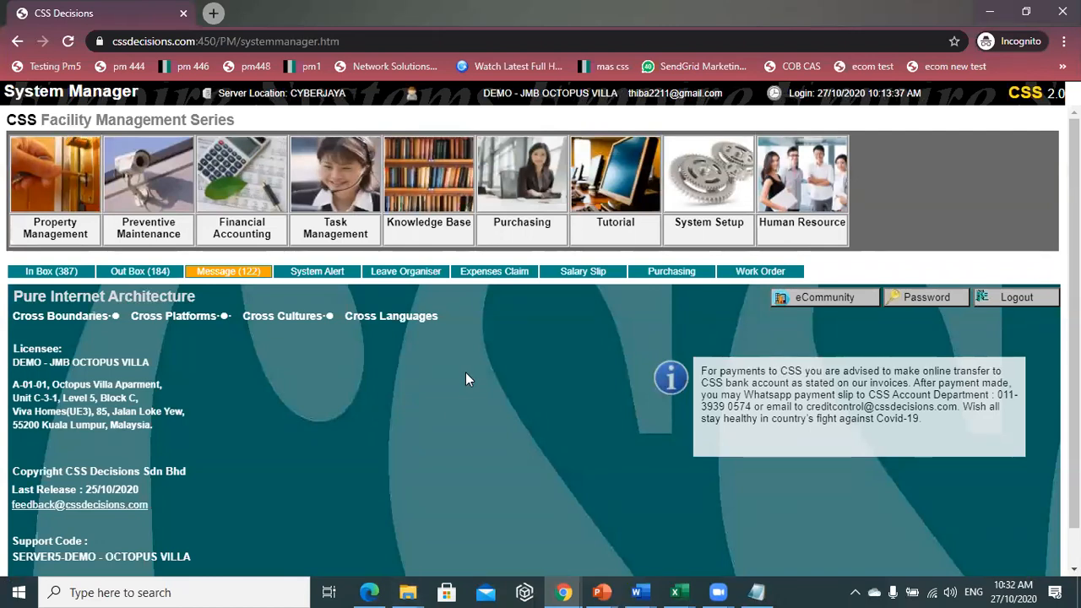
{"action": "left_click", "coordinate": [328, 186]}
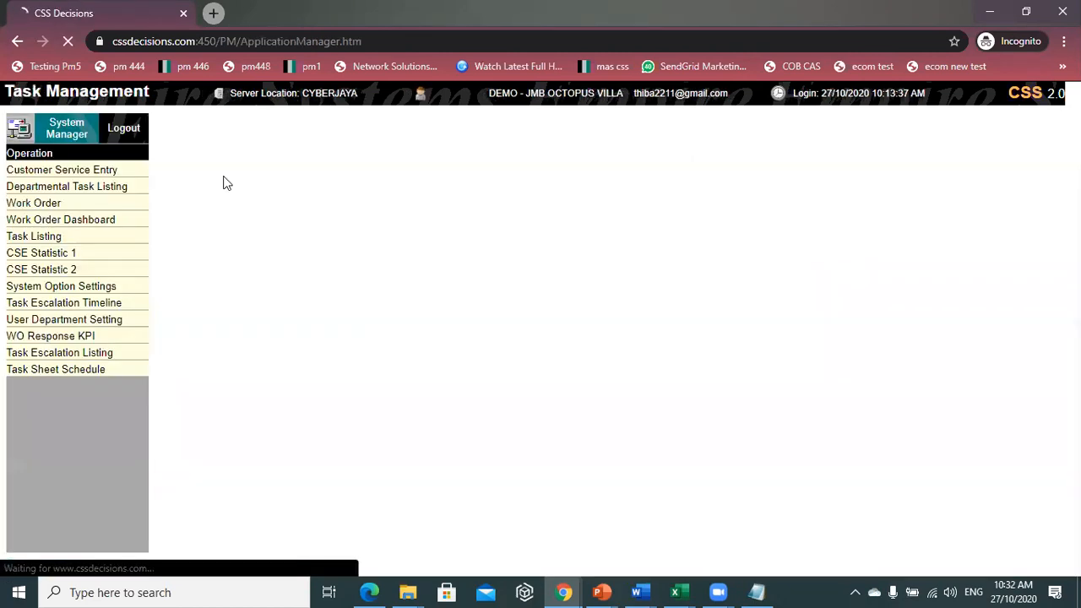
- Start a new customer service entry with property code JMB
{"action": "left_click", "coordinate": [76, 170]}
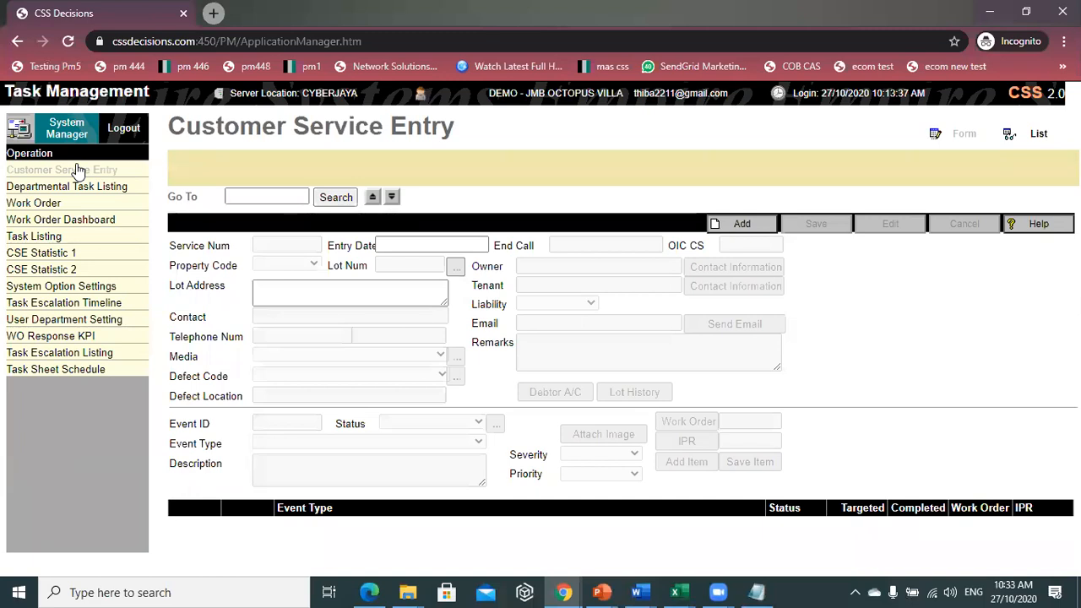
{"action": "left_click", "coordinate": [741, 225]}
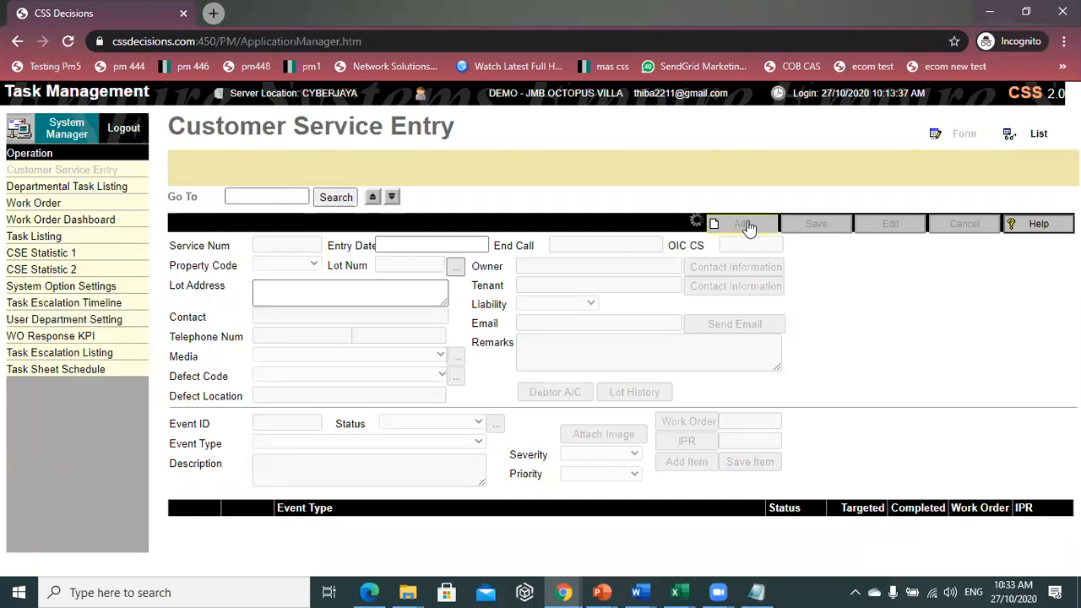
{"action": "left_click", "coordinate": [298, 272]}
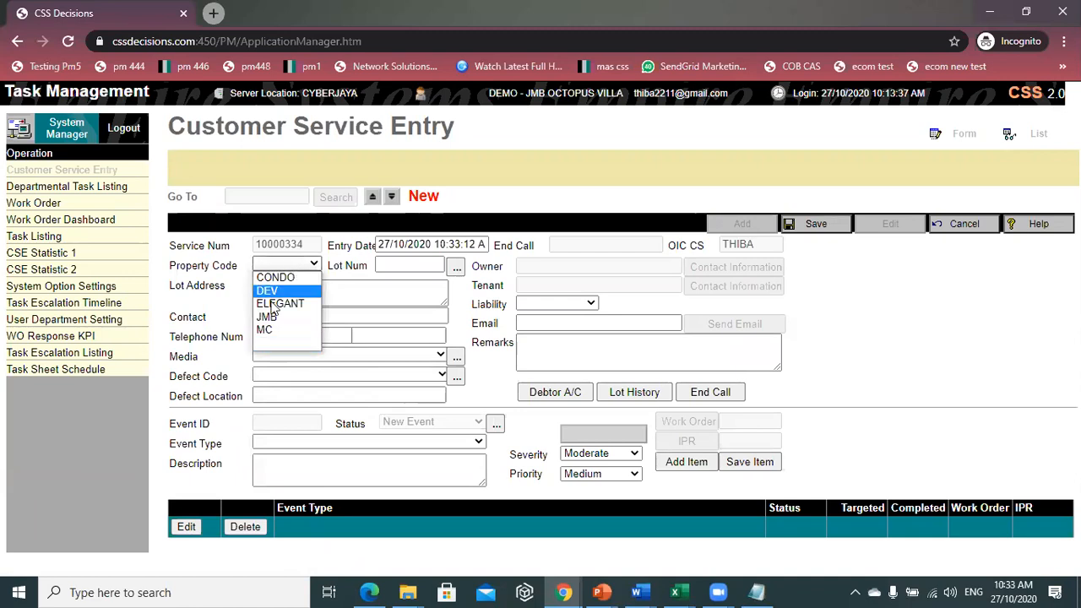
{"action": "left_click", "coordinate": [271, 313]}
{"action": "left_click", "coordinate": [273, 336]}
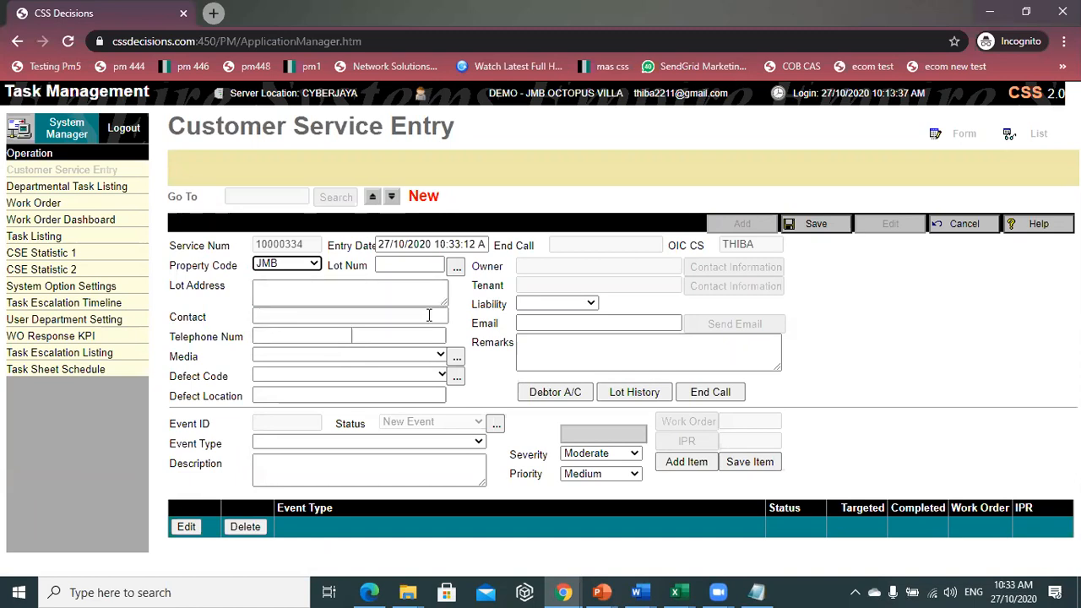
- Pick lot 1-06-01 from the full lot lookup list
{"action": "left_click", "coordinate": [455, 268]}
{"action": "left_click", "coordinate": [701, 248]}
{"action": "scroll", "coordinate": [446, 424], "scroll_direction": "down", "scroll_amount": 5}
{"action": "scroll", "coordinate": [446, 436], "scroll_direction": "up", "scroll_amount": 5}
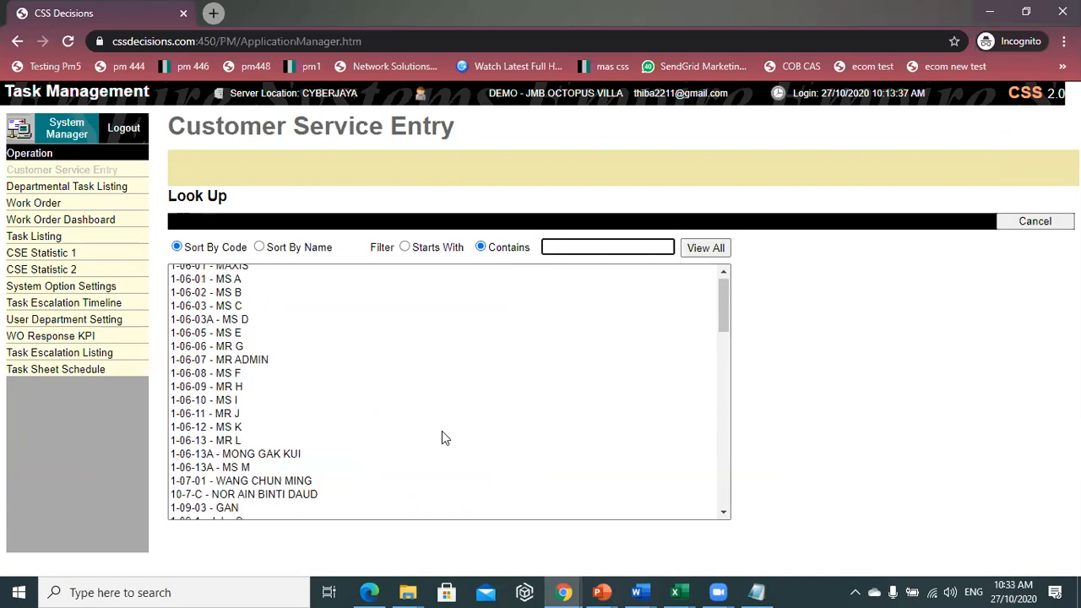
{"action": "double_click", "coordinate": [257, 285]}
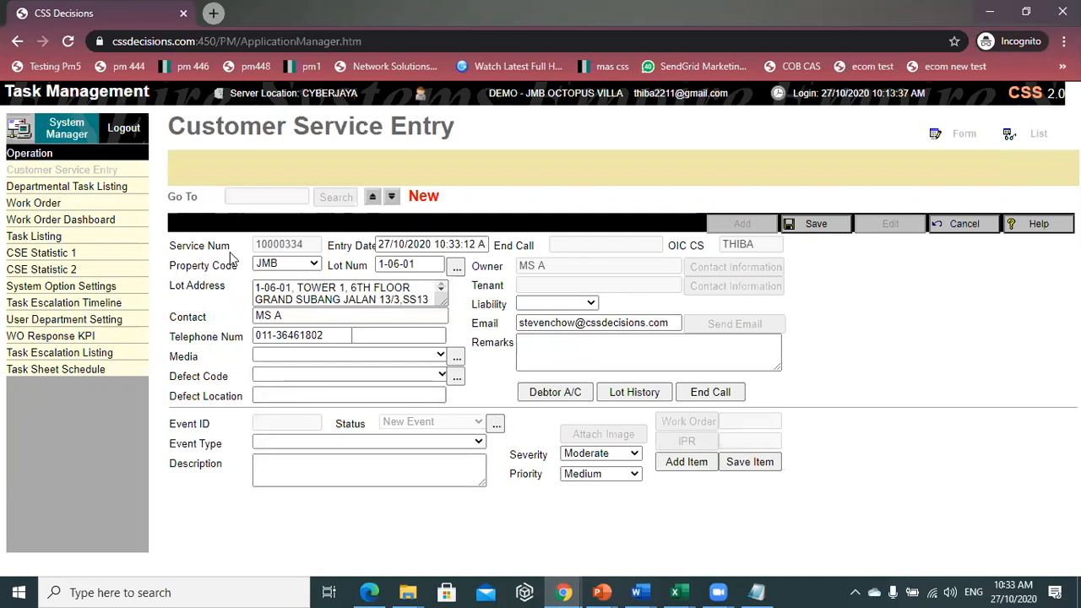
{"action": "left_click_drag", "start_coordinate": [559, 267], "coordinate": [520, 270]}
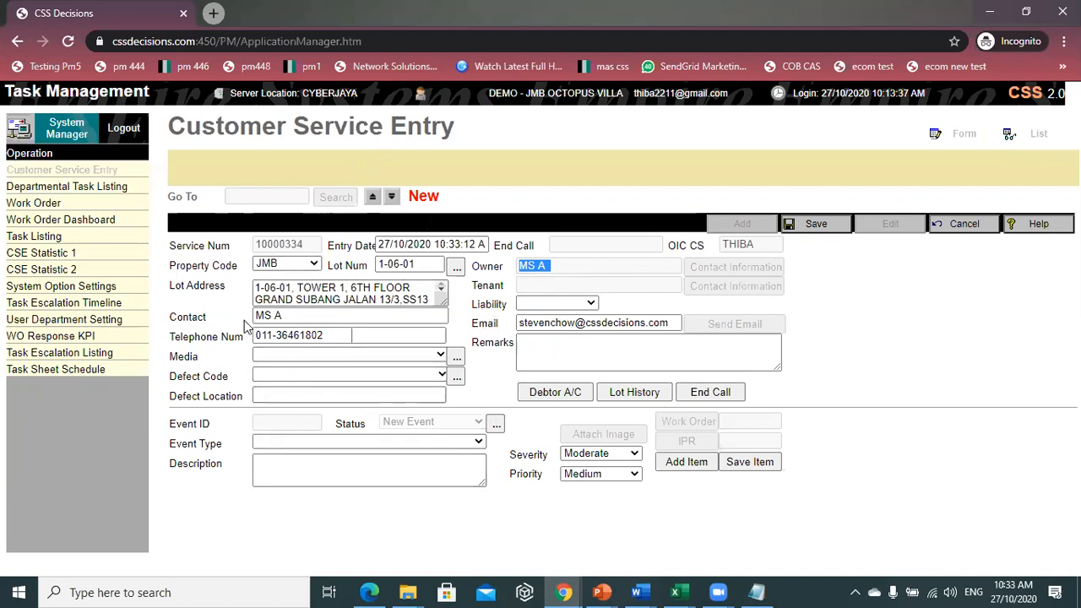
{"action": "left_click", "coordinate": [281, 316]}
{"action": "left_click_drag", "start_coordinate": [282, 317], "coordinate": [490, 412]}
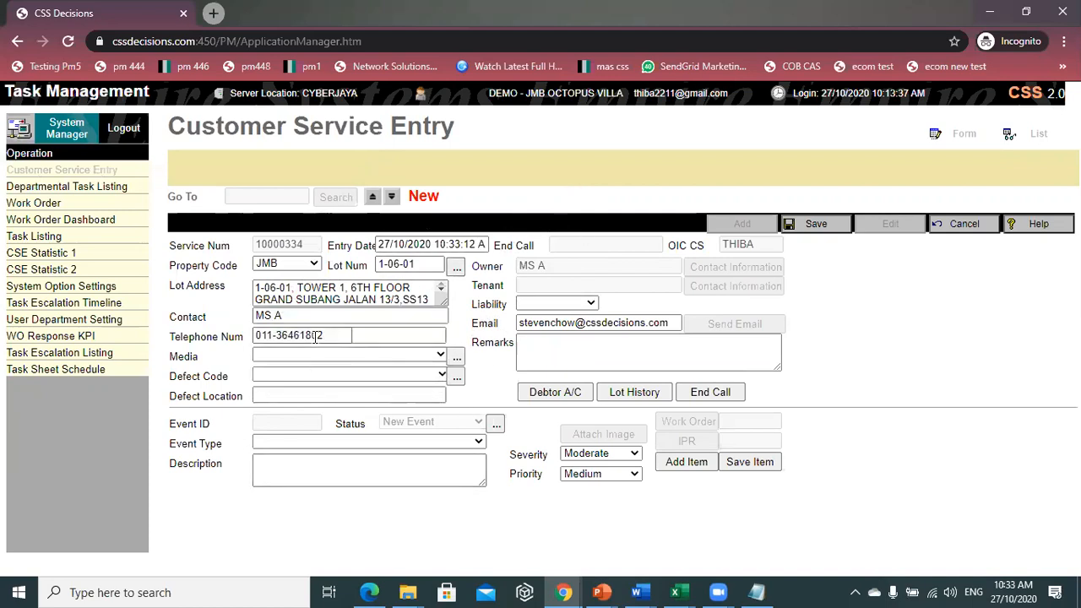
{"action": "left_click_drag", "start_coordinate": [326, 335], "coordinate": [213, 334]}
{"action": "left_click", "coordinate": [381, 354]}
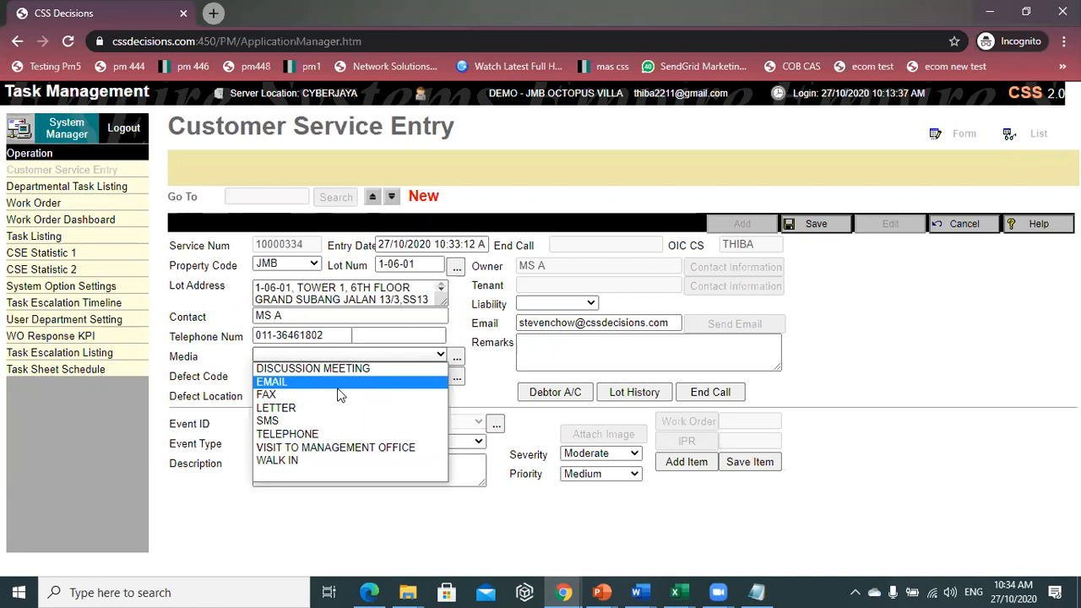
{"action": "left_click", "coordinate": [310, 529]}
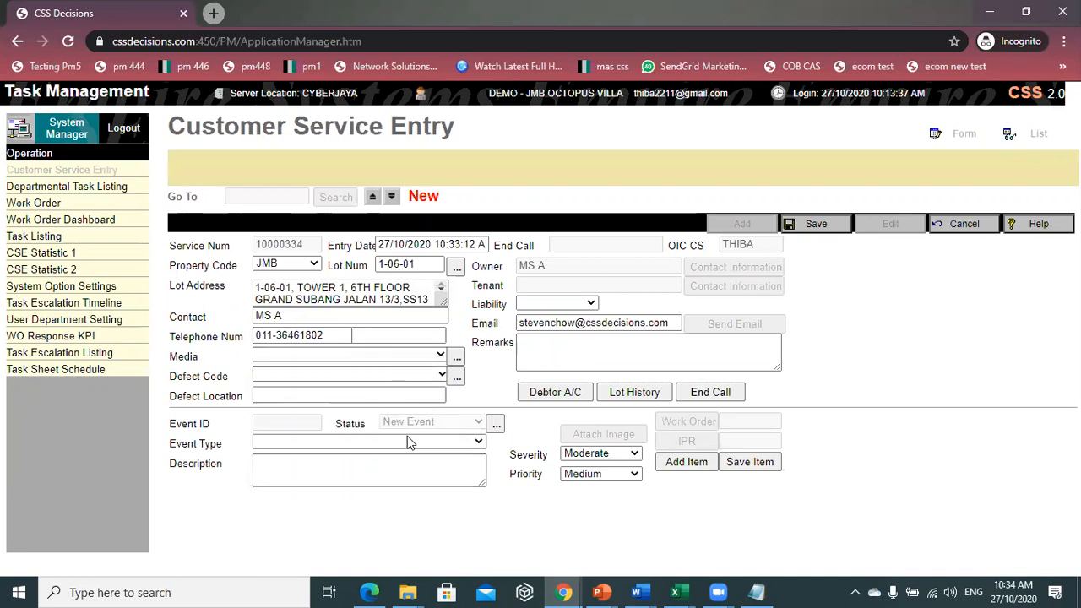
- Set the complaint media to VISIT TO MANAGEMENT OFFICE
{"action": "left_click", "coordinate": [455, 359]}
{"action": "left_click", "coordinate": [212, 264]}
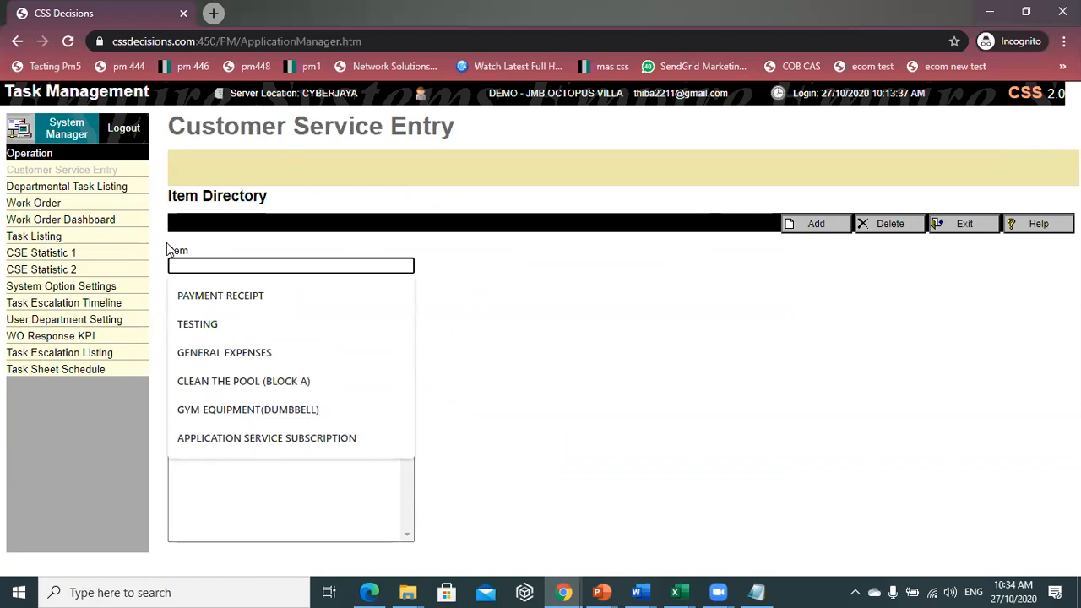
{"action": "left_click", "coordinate": [959, 228]}
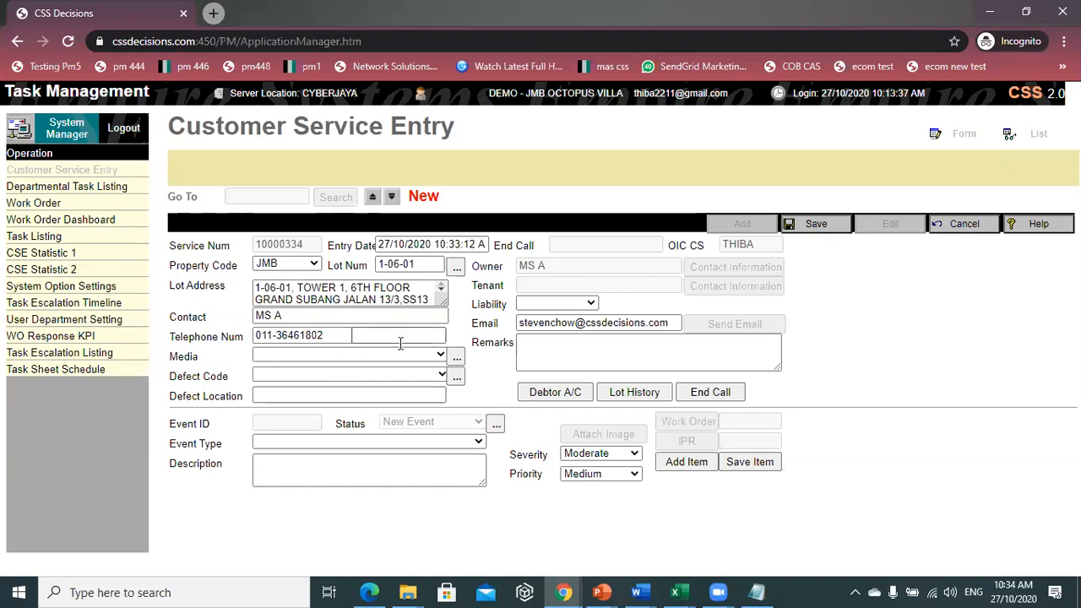
{"action": "left_click", "coordinate": [402, 356]}
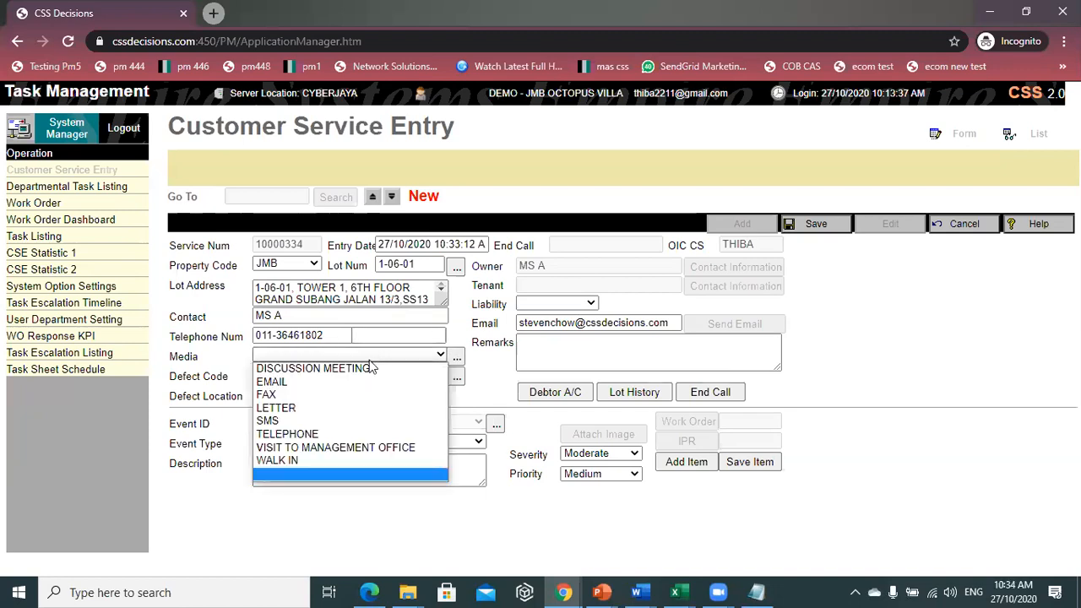
{"action": "left_click", "coordinate": [340, 447]}
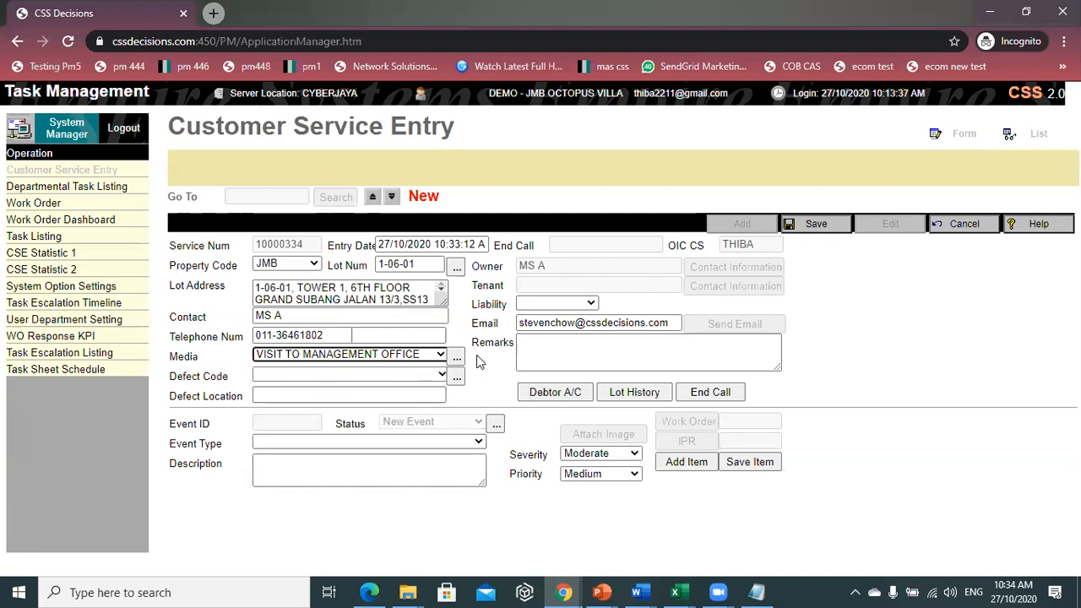
{"action": "left_click", "coordinate": [441, 375]}
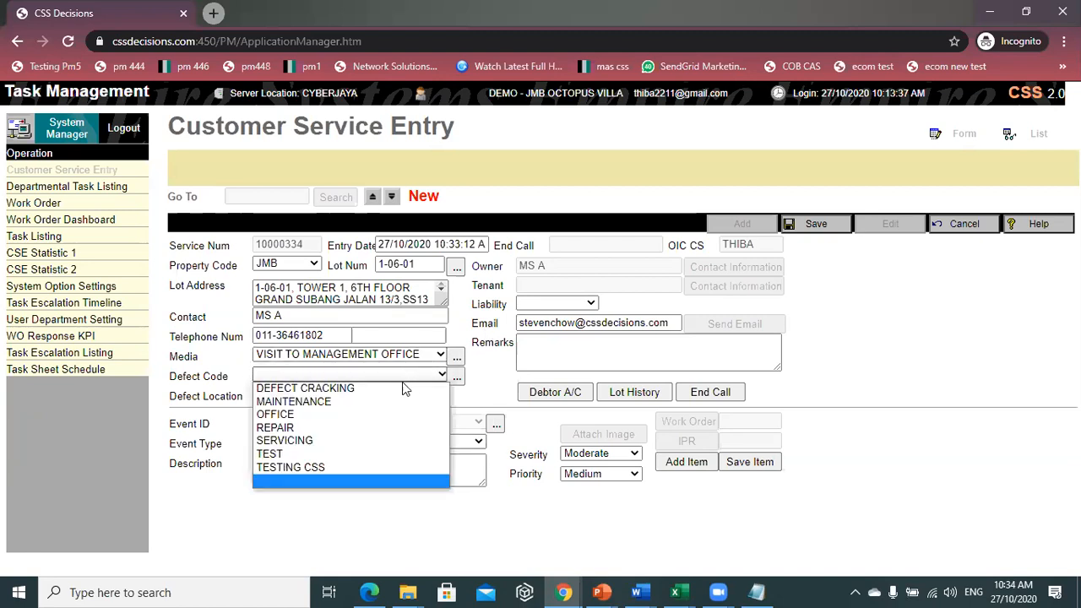
- Set defect code REPAIR with defect location LOBBY C
{"action": "left_click", "coordinate": [346, 427]}
{"action": "left_click", "coordinate": [347, 396]}
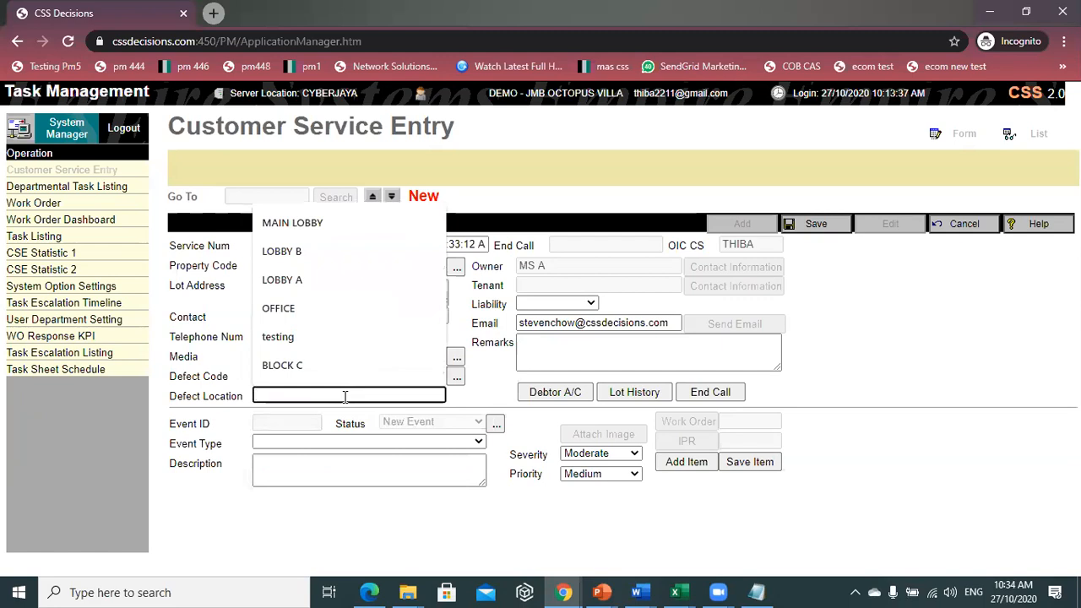
{"action": "type", "text": "LOB"}
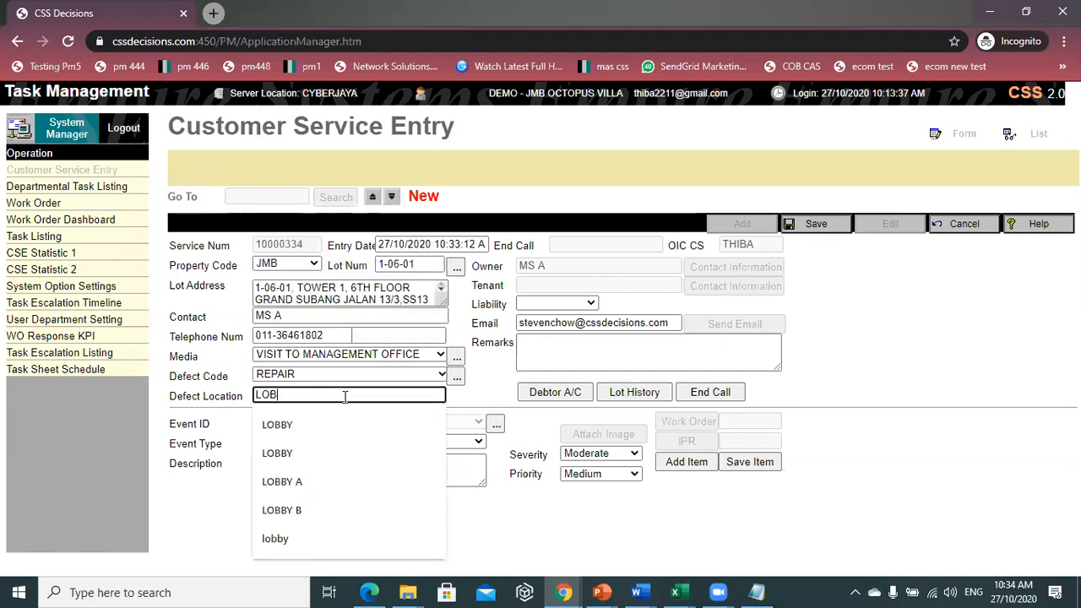
{"action": "type", "text": "BY C"}
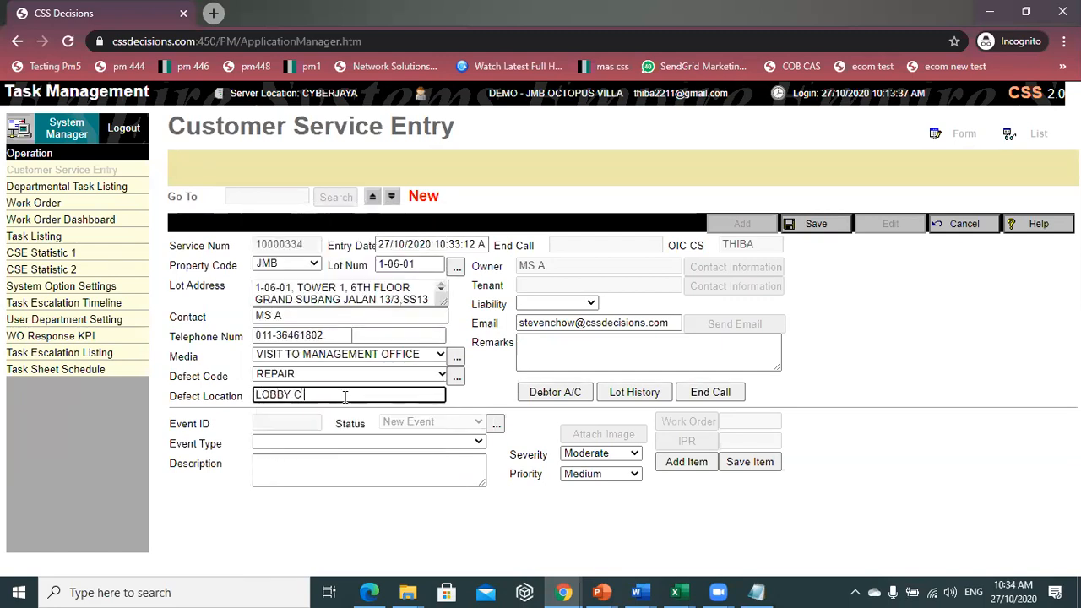
- Choose event type LIFT - REPAIR and describe it as LIFT OUT OF SERVICE
{"action": "left_click", "coordinate": [315, 442]}
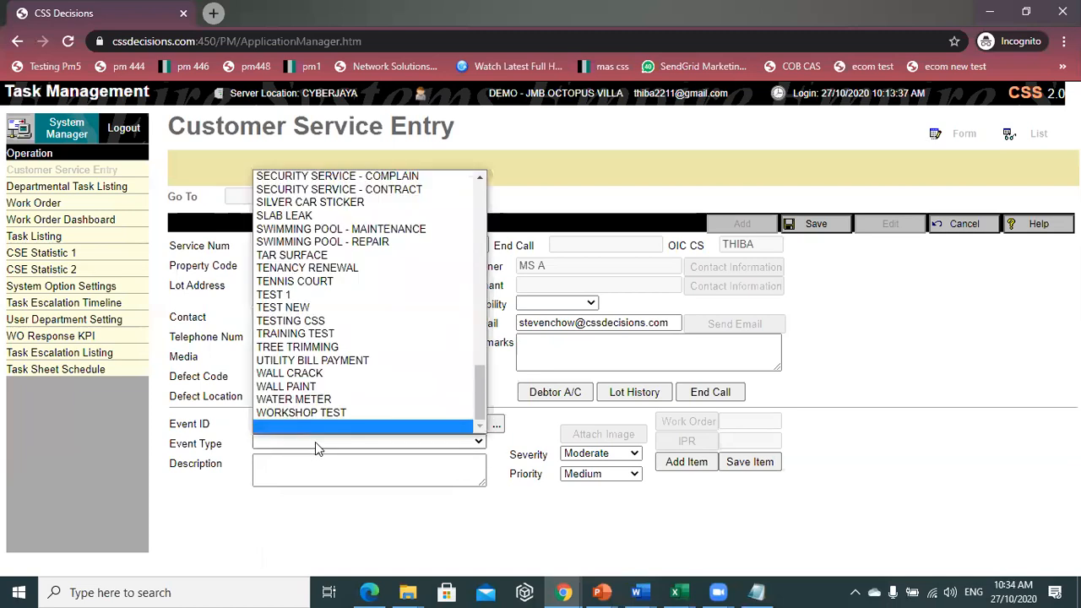
{"action": "key", "text": "l"}
{"action": "key", "text": "Down"}
{"action": "key", "text": "Down"}
{"action": "key", "text": "Down"}
{"action": "key", "text": "Down"}
{"action": "key", "text": "Down"}
{"action": "key", "text": "Down"}
{"action": "key", "text": "Down"}
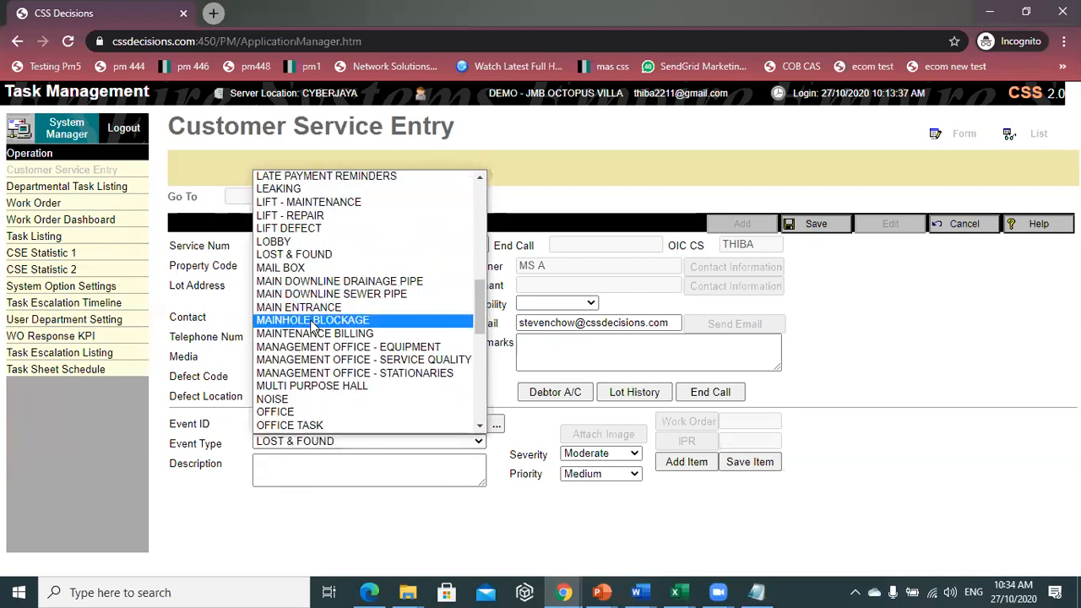
{"action": "left_click", "coordinate": [366, 215]}
{"action": "left_click", "coordinate": [319, 480]}
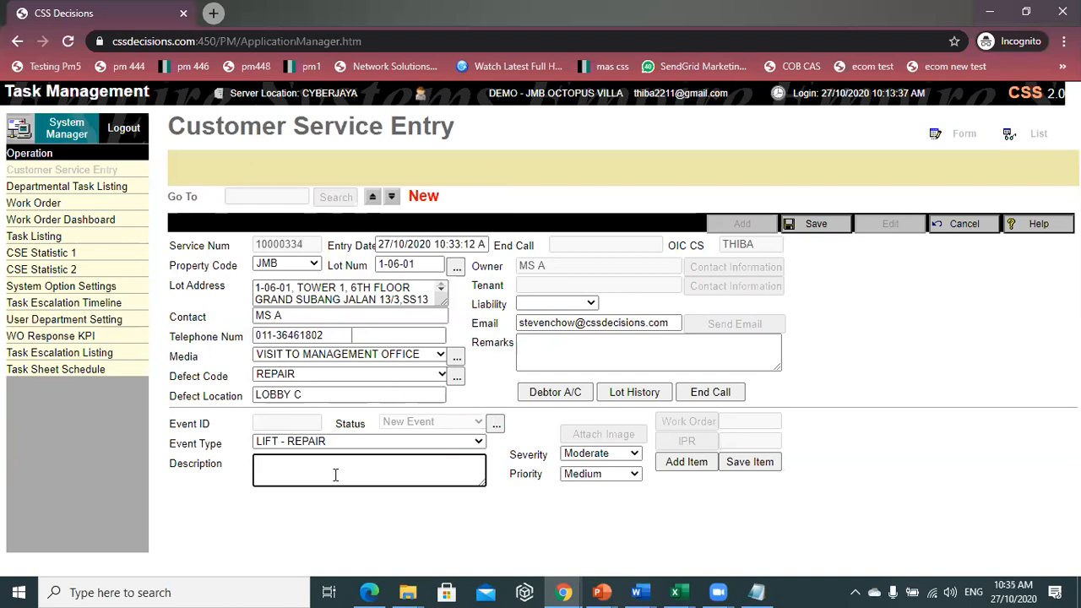
{"action": "type", "text": "LIFT OUT OF SERVICE"}
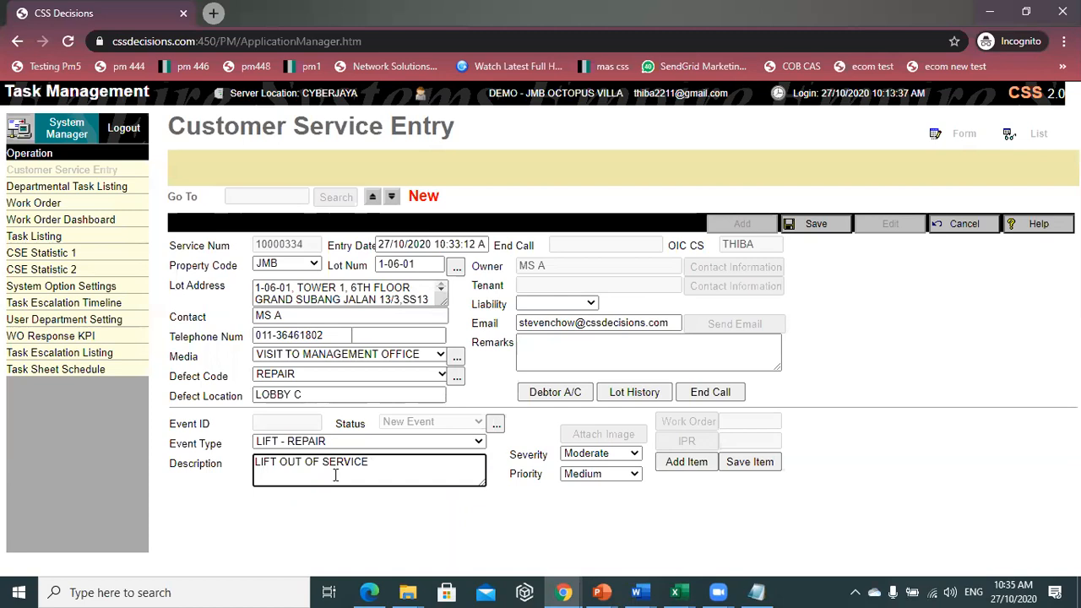
- Review the service history of lot 1-06-01
{"action": "left_click", "coordinate": [644, 402]}
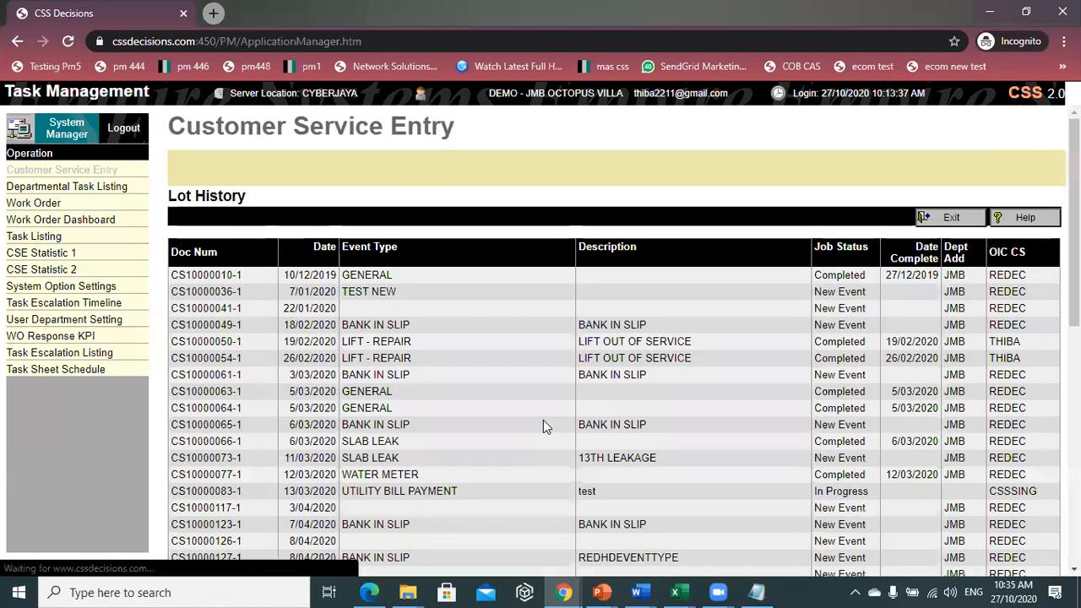
{"action": "scroll", "coordinate": [541, 418], "scroll_direction": "down", "scroll_amount": 6}
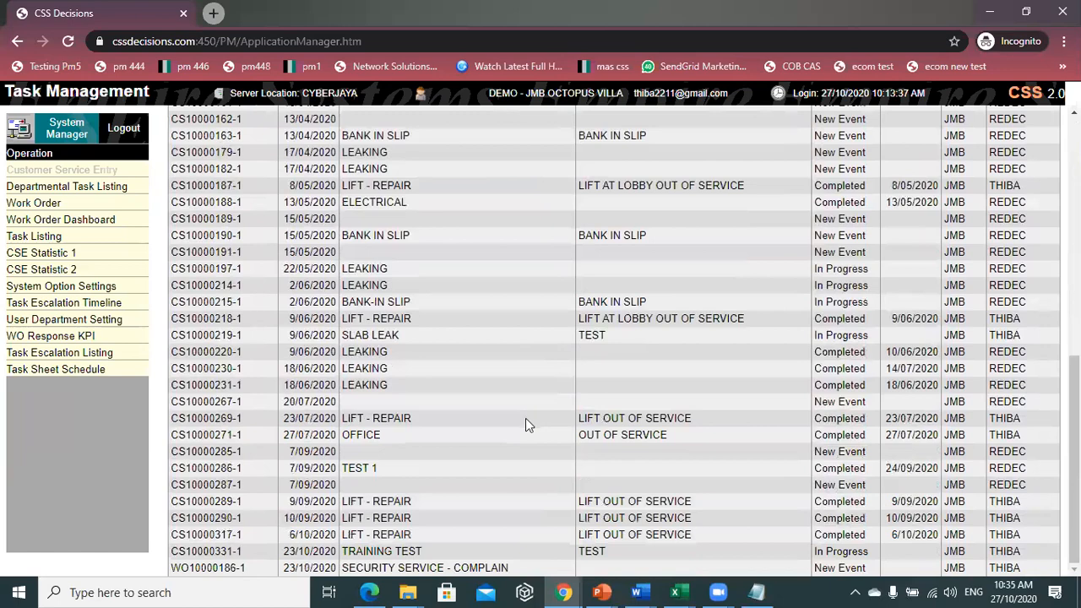
{"action": "scroll", "coordinate": [525, 418], "scroll_direction": "up", "scroll_amount": 3}
{"action": "scroll", "coordinate": [844, 325], "scroll_direction": "up", "scroll_amount": 4}
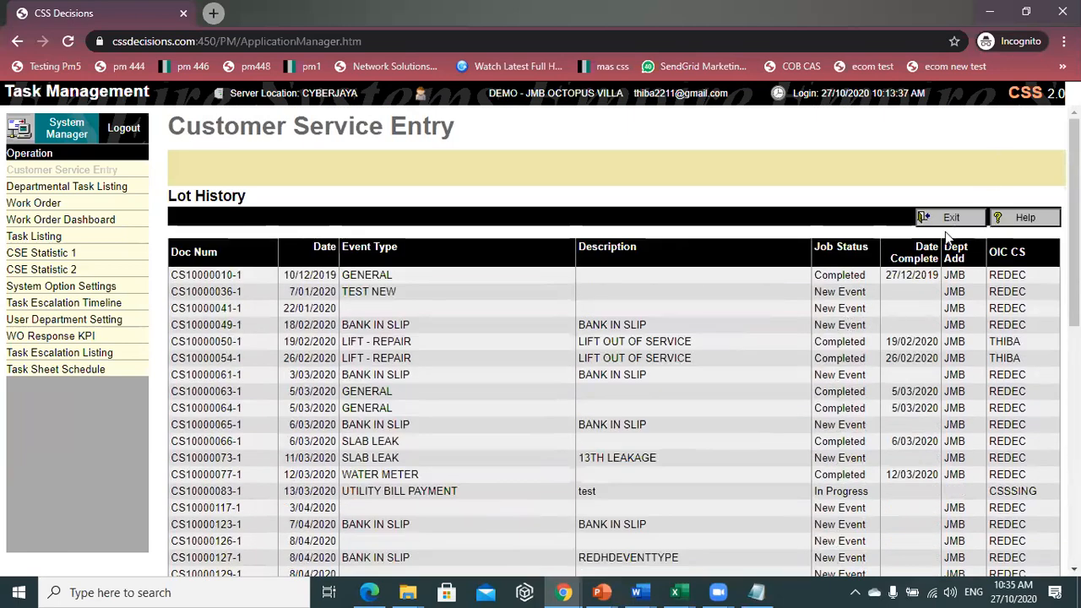
{"action": "left_click", "coordinate": [949, 219]}
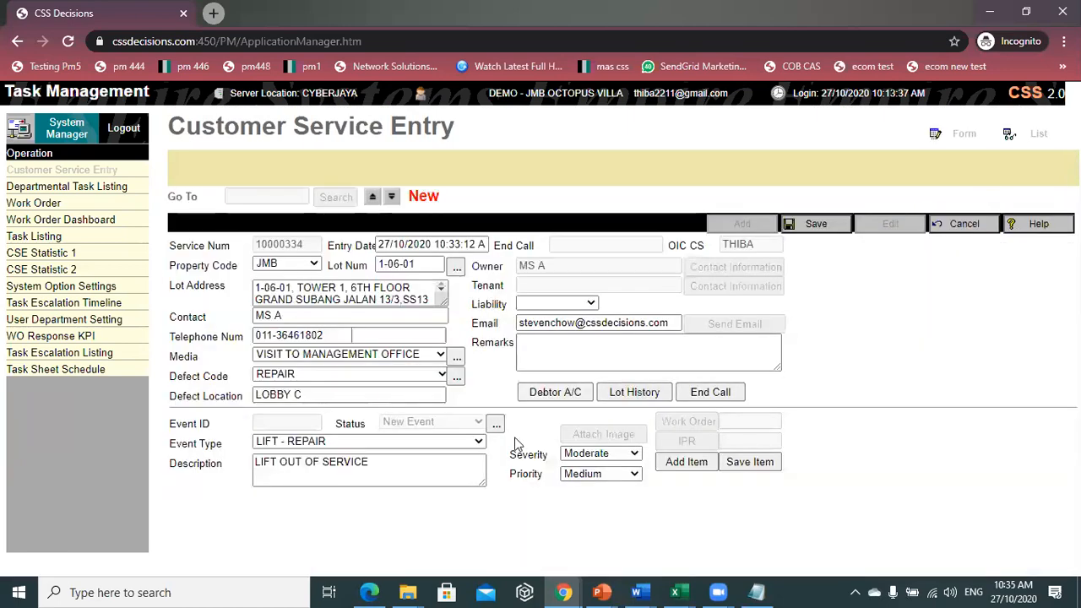
- Scroll through the lot's Debtor A/C account ledger
{"action": "left_click", "coordinate": [553, 392]}
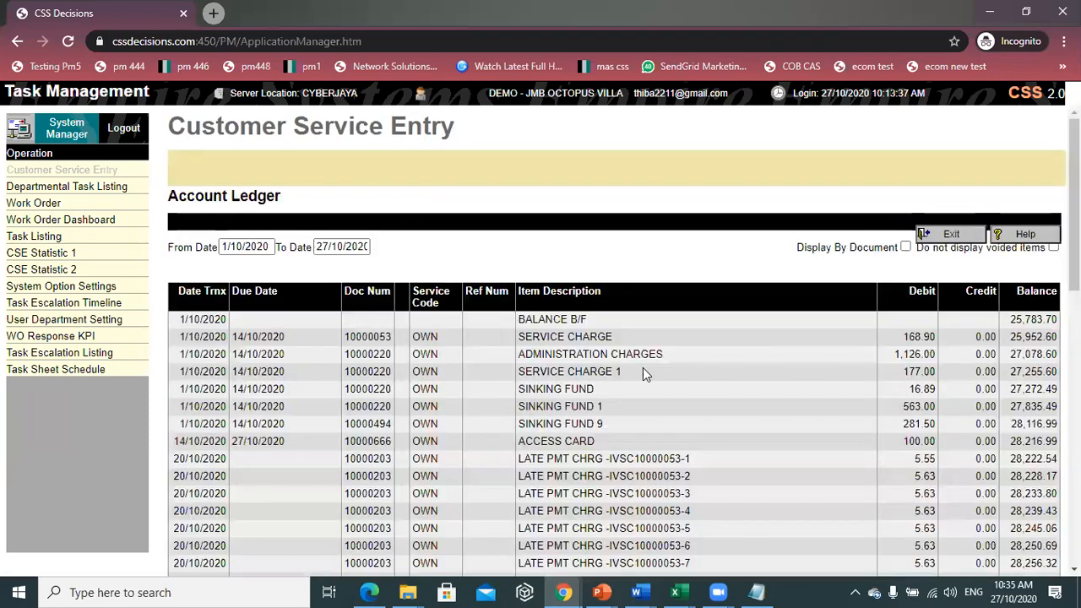
{"action": "scroll", "coordinate": [651, 397], "scroll_direction": "down", "scroll_amount": 5}
{"action": "scroll", "coordinate": [655, 413], "scroll_direction": "down", "scroll_amount": 4}
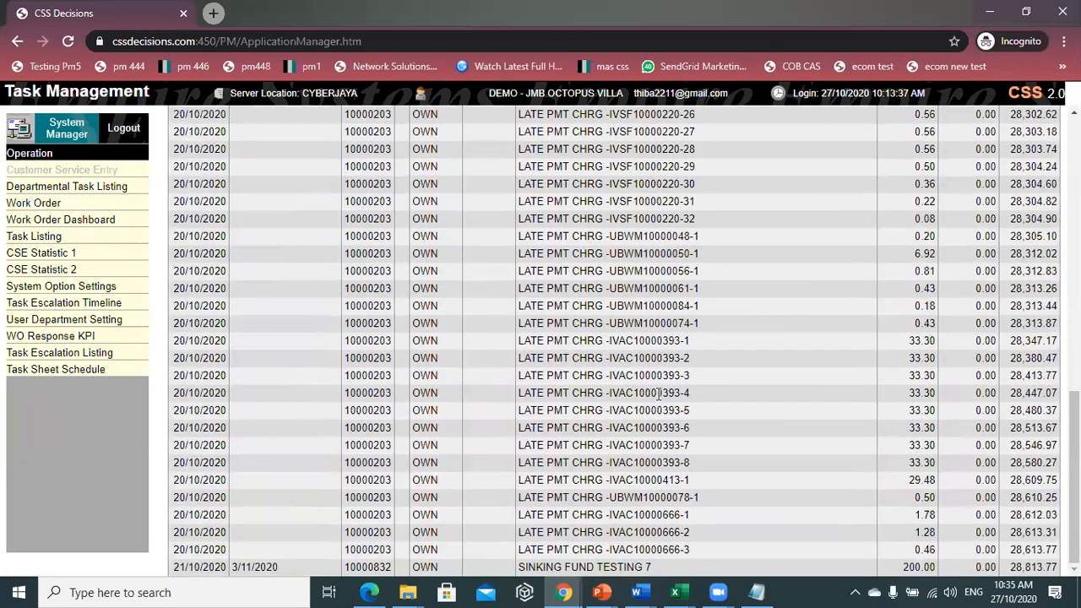
{"action": "scroll", "coordinate": [676, 386], "scroll_direction": "up", "scroll_amount": 5}
{"action": "scroll", "coordinate": [689, 388], "scroll_direction": "up", "scroll_amount": 5}
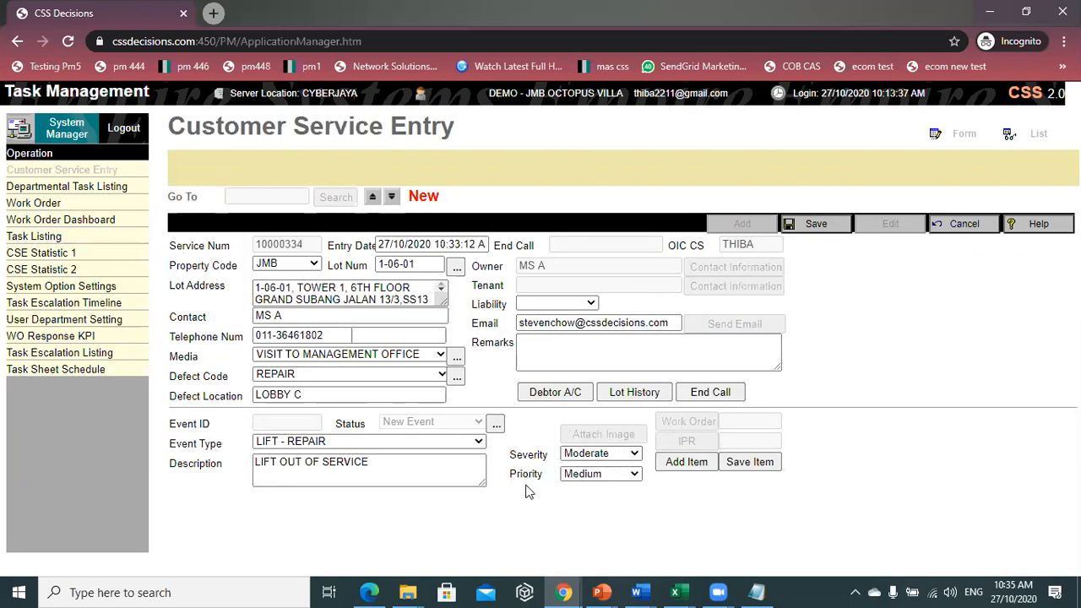
- Set severity to severe and priority to High, then save the entry
{"action": "left_click", "coordinate": [594, 457]}
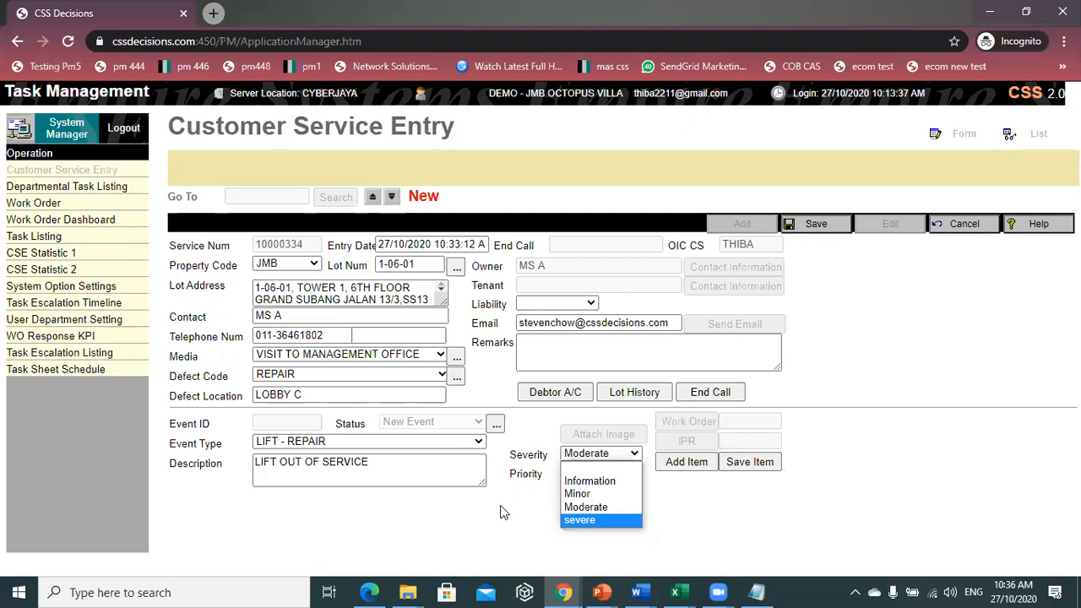
{"action": "left_click", "coordinate": [804, 459]}
{"action": "left_click", "coordinate": [635, 455]}
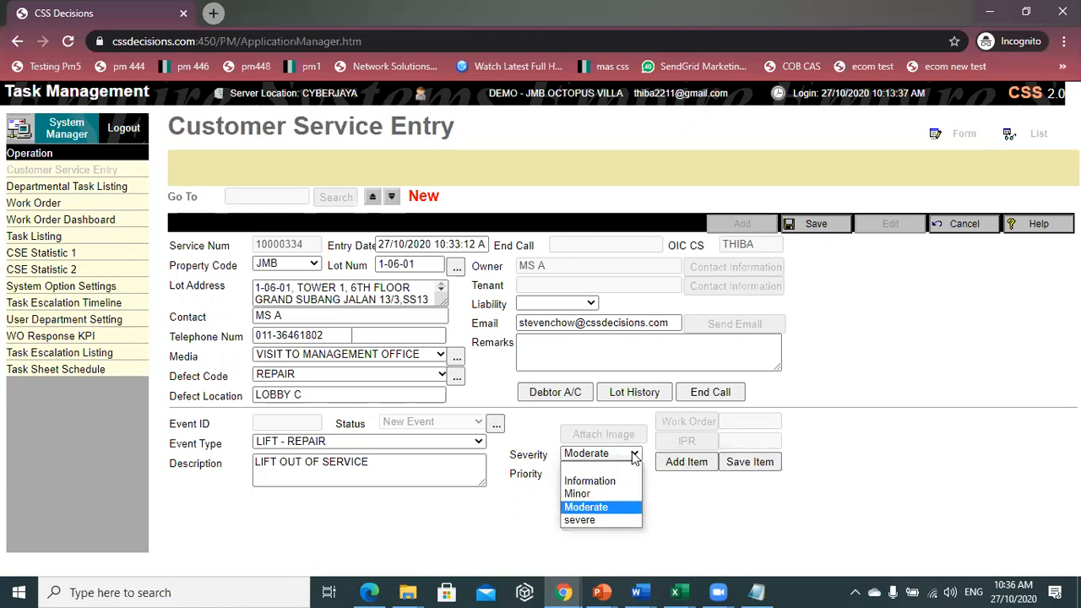
{"action": "left_click", "coordinate": [563, 524]}
{"action": "left_click", "coordinate": [570, 475]}
{"action": "left_click", "coordinate": [571, 532]}
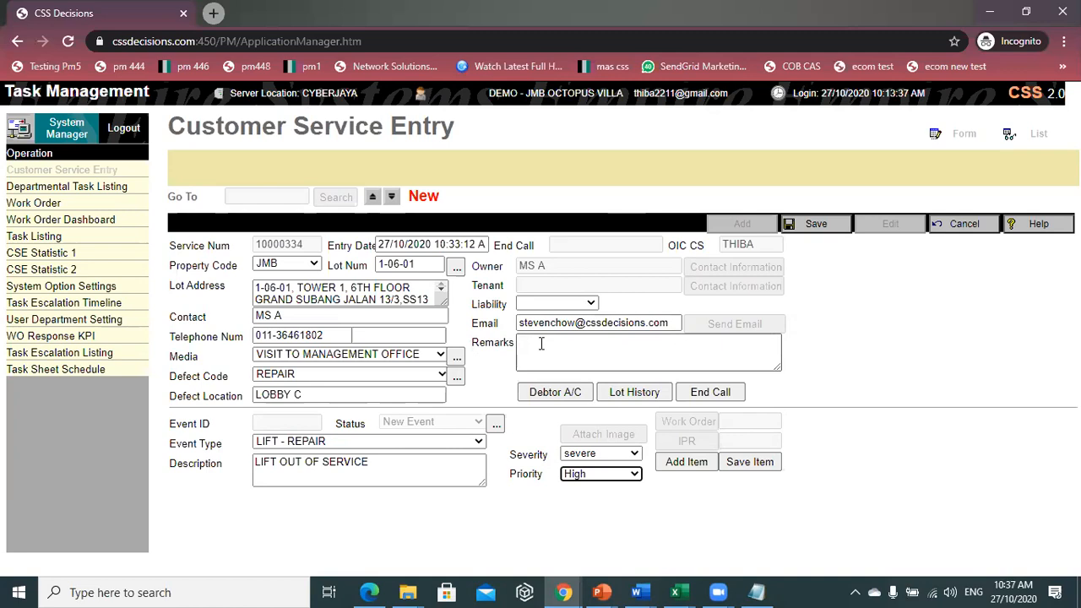
{"action": "left_click", "coordinate": [817, 226]}
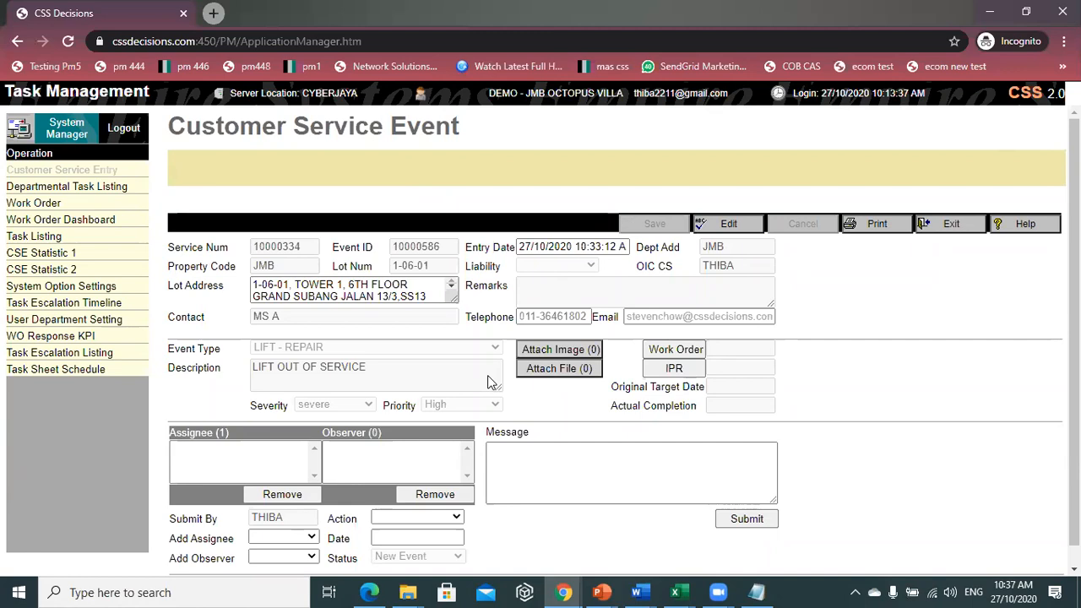
- Pick the technician's staff code as the event's new assignee
{"action": "scroll", "coordinate": [507, 355], "scroll_direction": "down", "scroll_amount": 1}
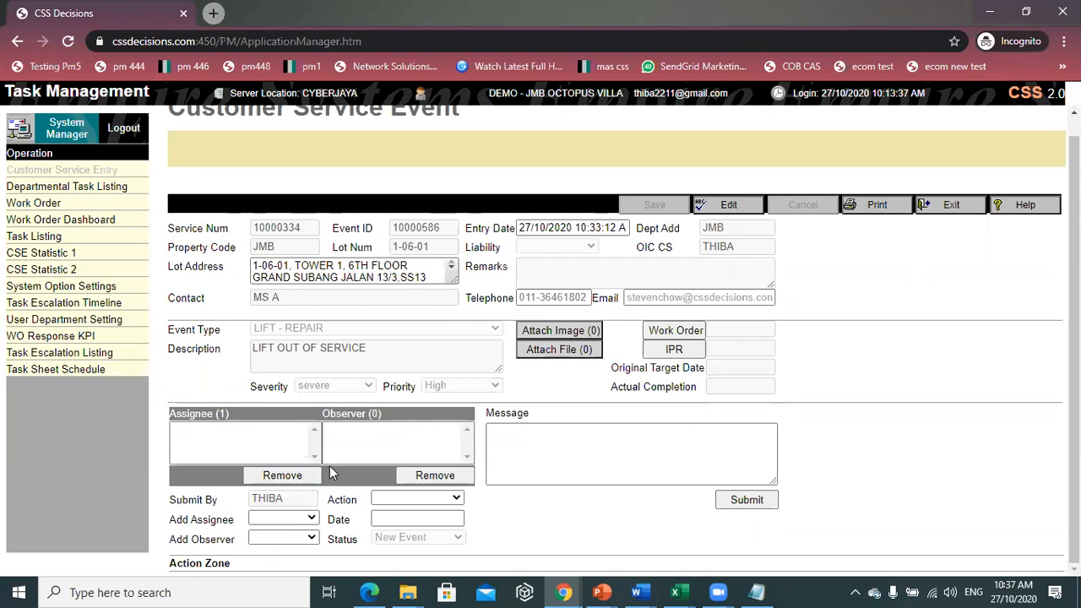
{"action": "left_click", "coordinate": [280, 522]}
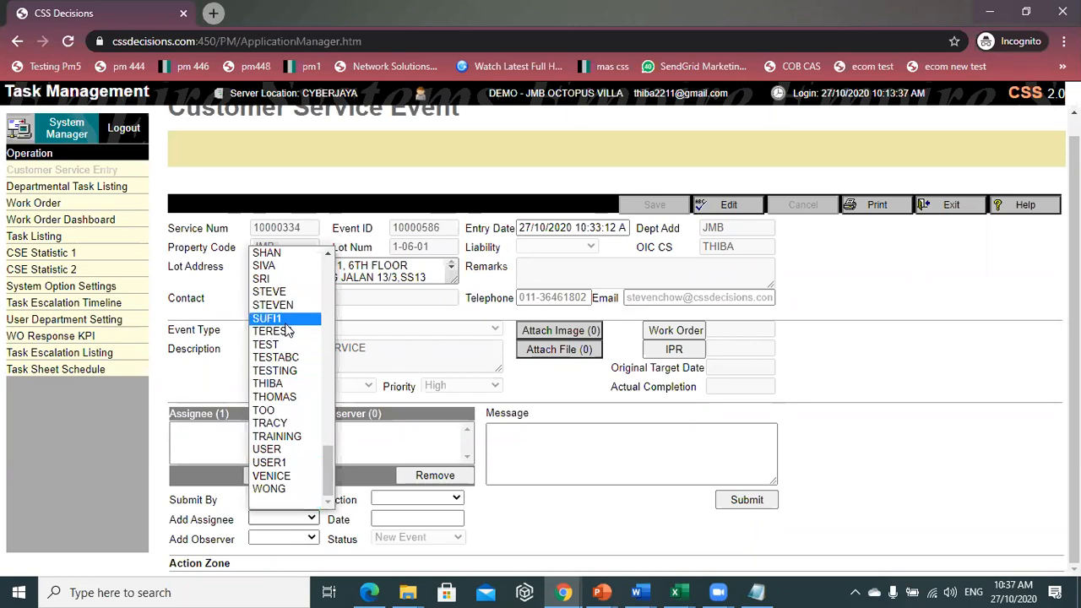
{"action": "left_click", "coordinate": [257, 266]}
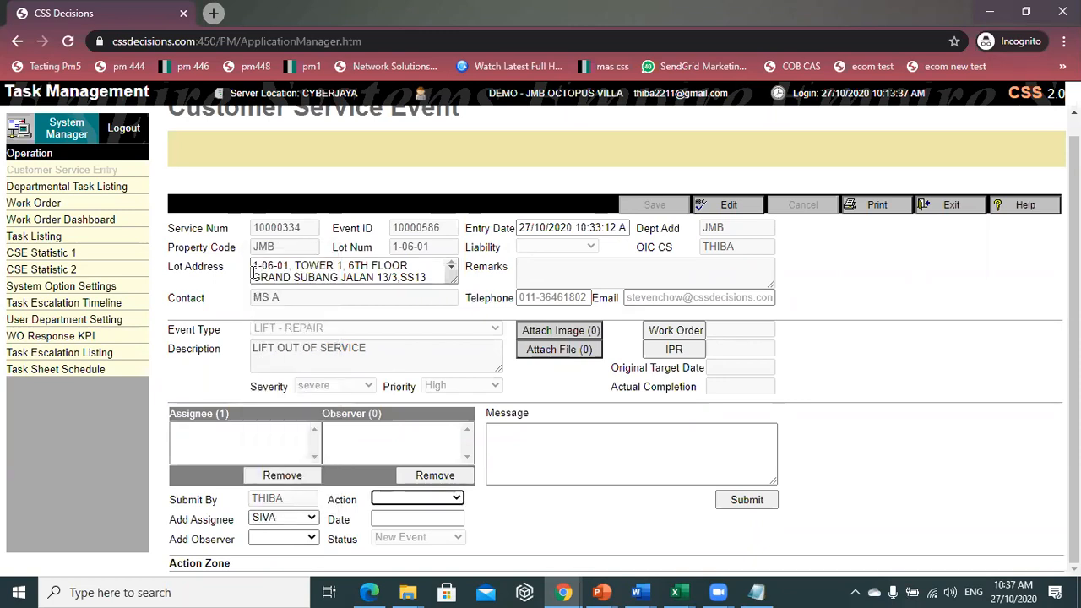
{"action": "left_click", "coordinate": [391, 500]}
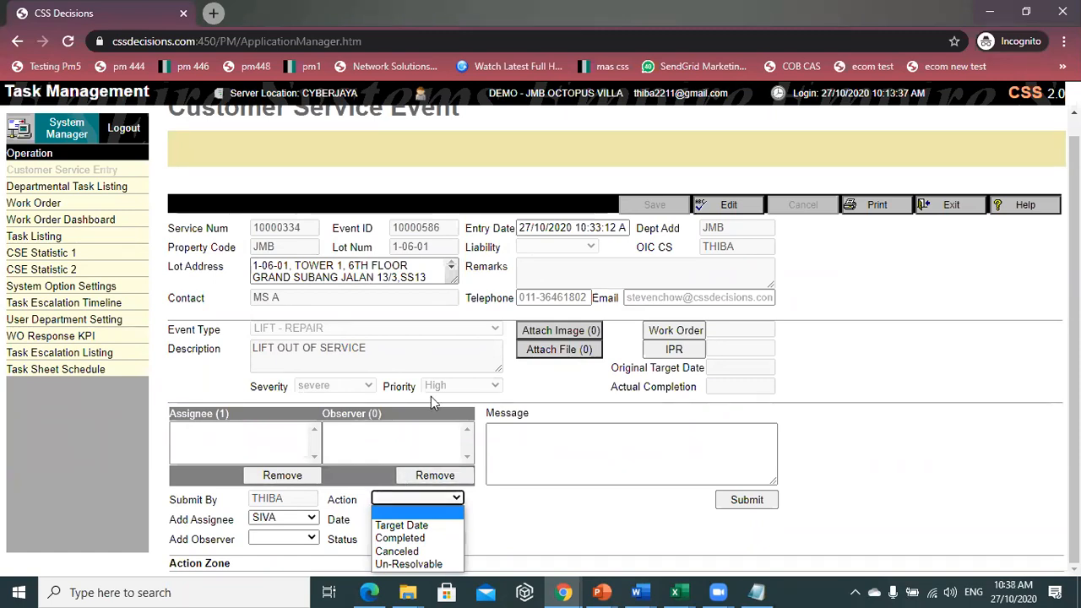
- Choose Target Date as the action and set the date to 27/10/2020
{"action": "left_click", "coordinate": [449, 526]}
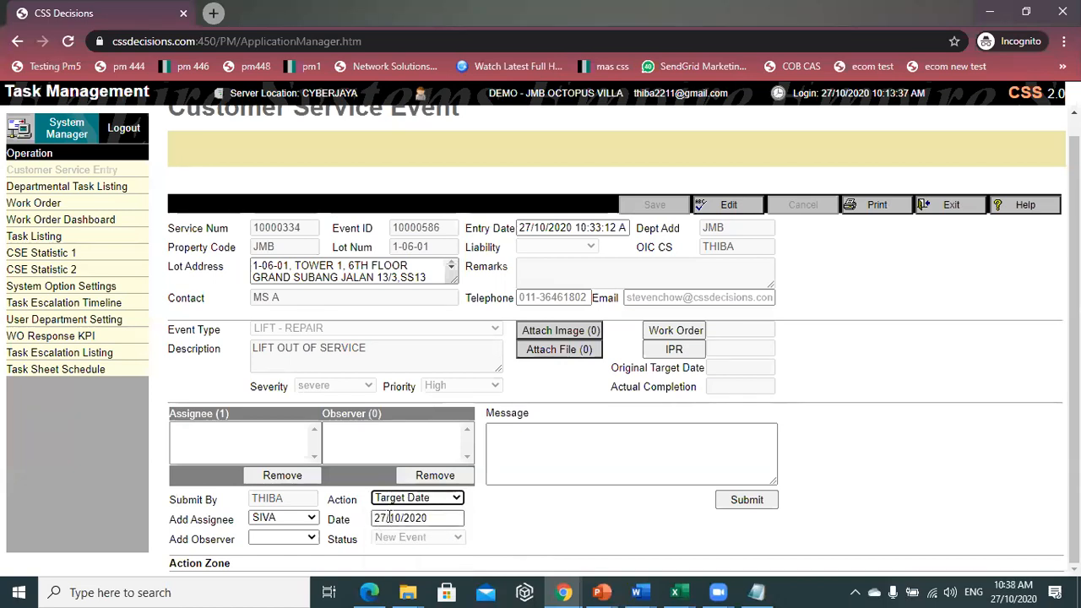
{"action": "double_click", "coordinate": [376, 520]}
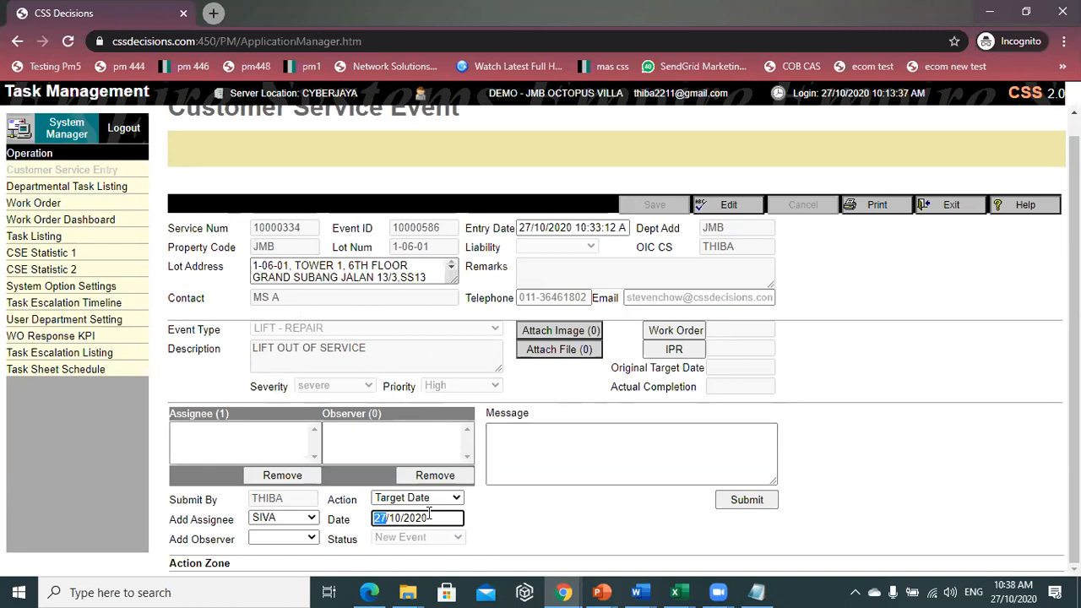
{"action": "type", "text": "28"}
{"action": "key", "text": "BackSpace"}
{"action": "type", "text": "7"}
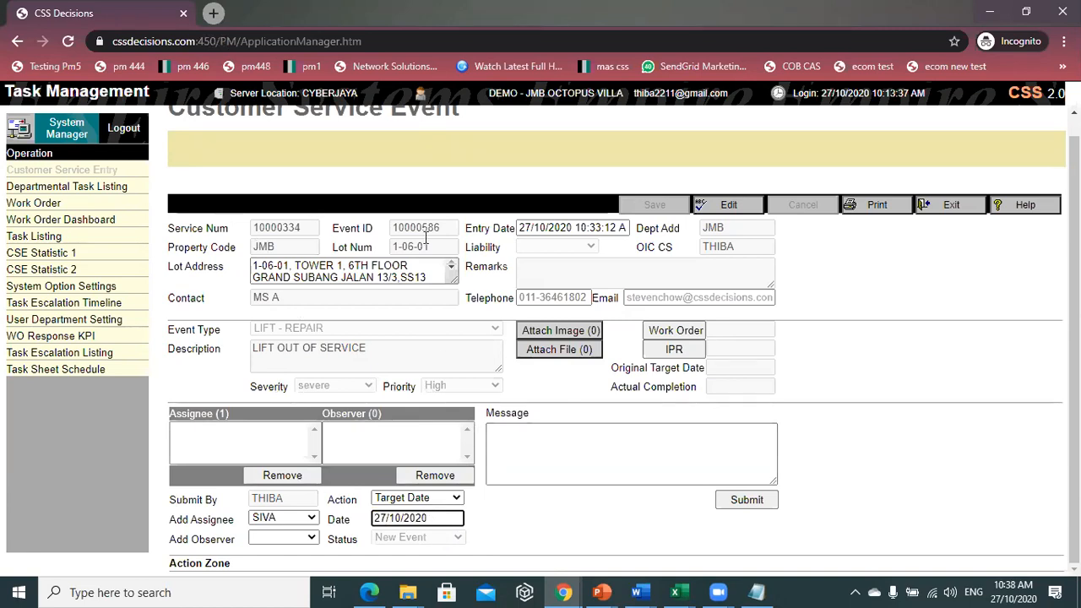
- Add the message 'PLS DO IT ASAP', submit the assignment, and log out
{"action": "left_click", "coordinate": [607, 455]}
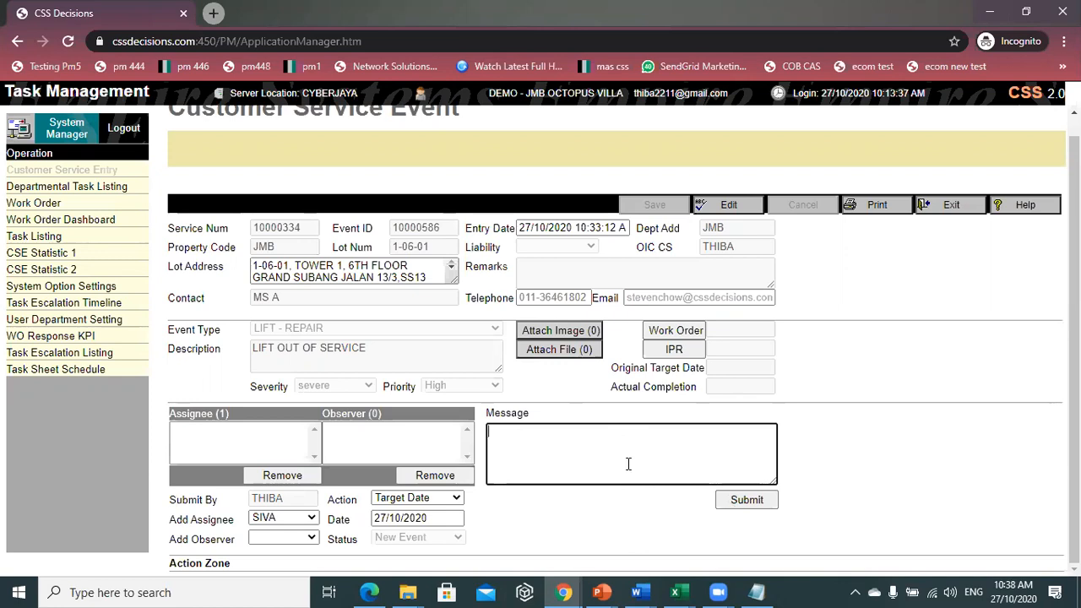
{"action": "type", "text": "PLS DO IT ASAP"}
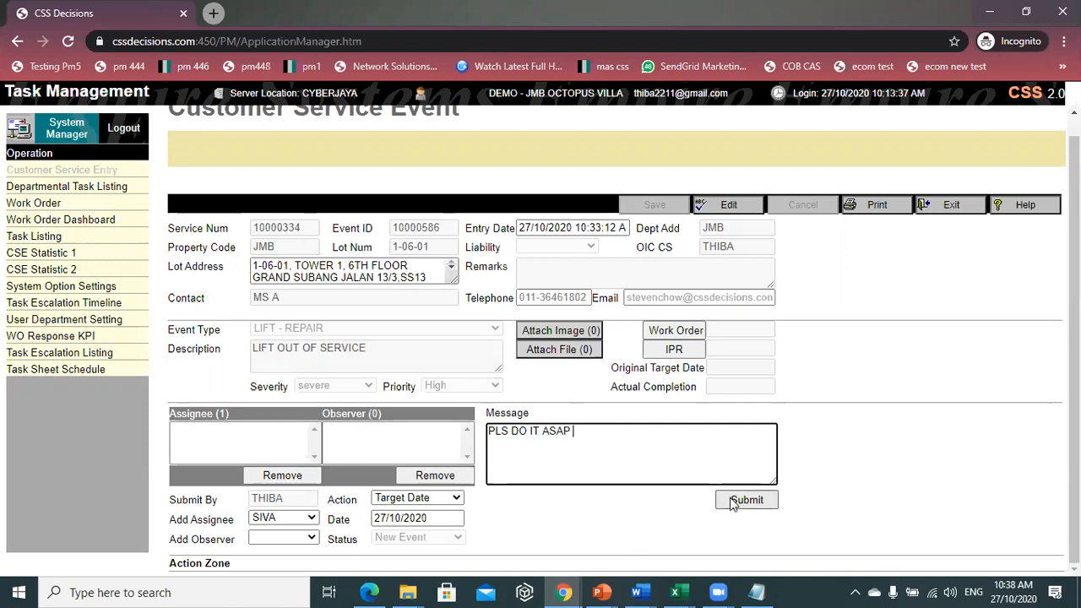
{"action": "left_click", "coordinate": [764, 502]}
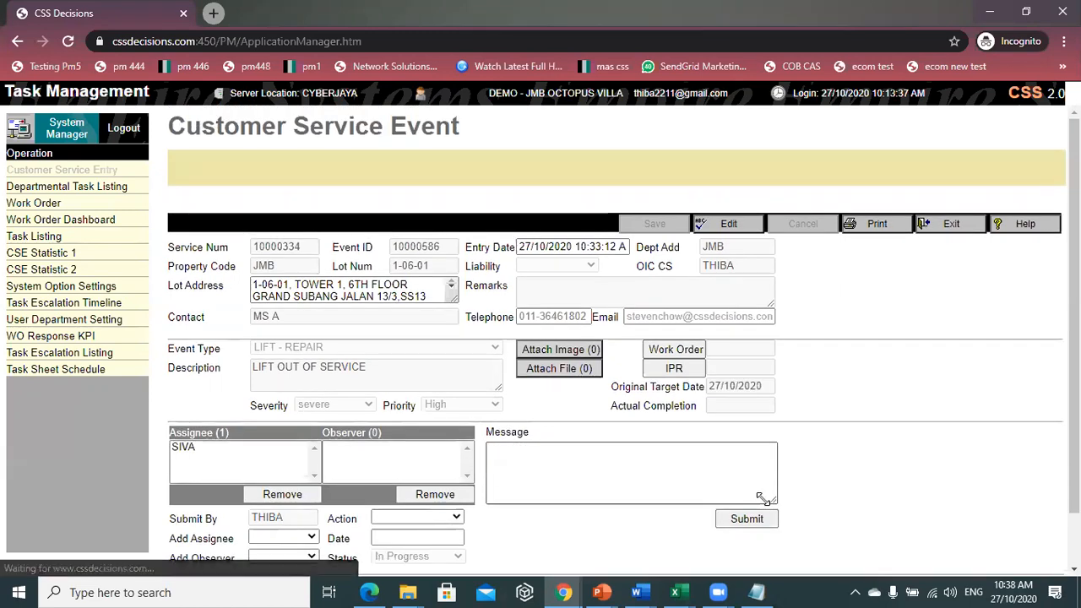
{"action": "scroll", "coordinate": [684, 489], "scroll_direction": "down", "scroll_amount": 1}
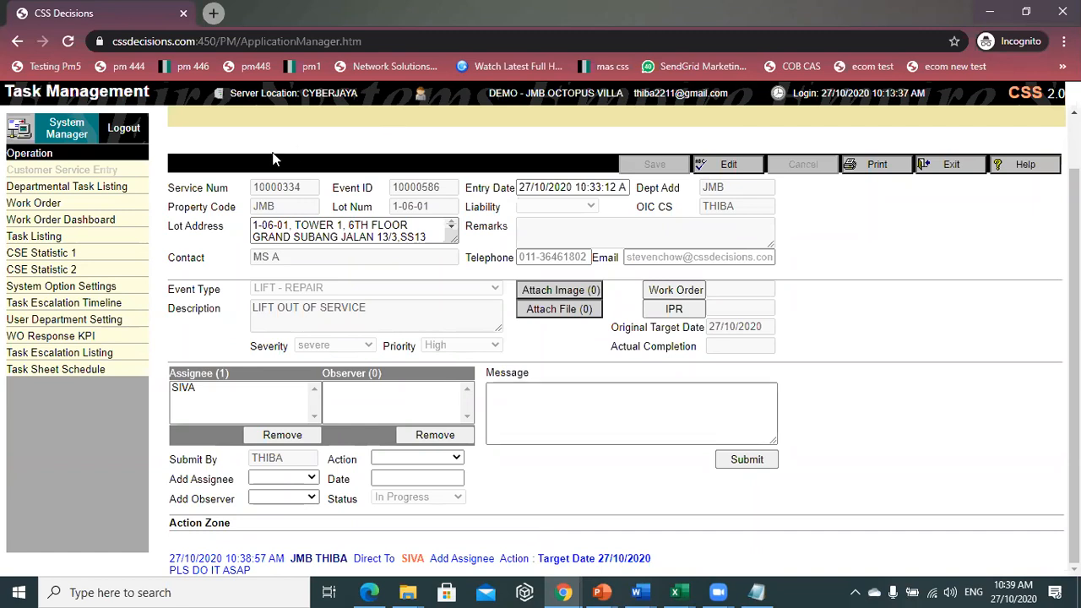
{"action": "left_click", "coordinate": [128, 134]}
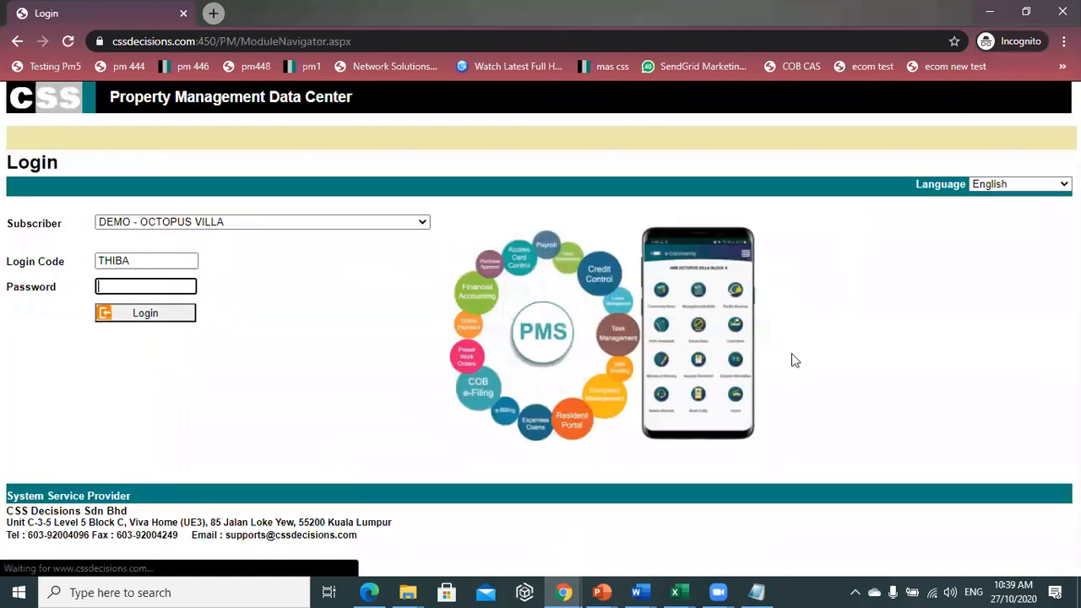
- Log in with the technician's login code and password
{"action": "double_click", "coordinate": [178, 258]}
{"action": "type", "text": "S"}
{"action": "left_click", "coordinate": [142, 293]}
{"action": "left_click", "coordinate": [140, 284]}
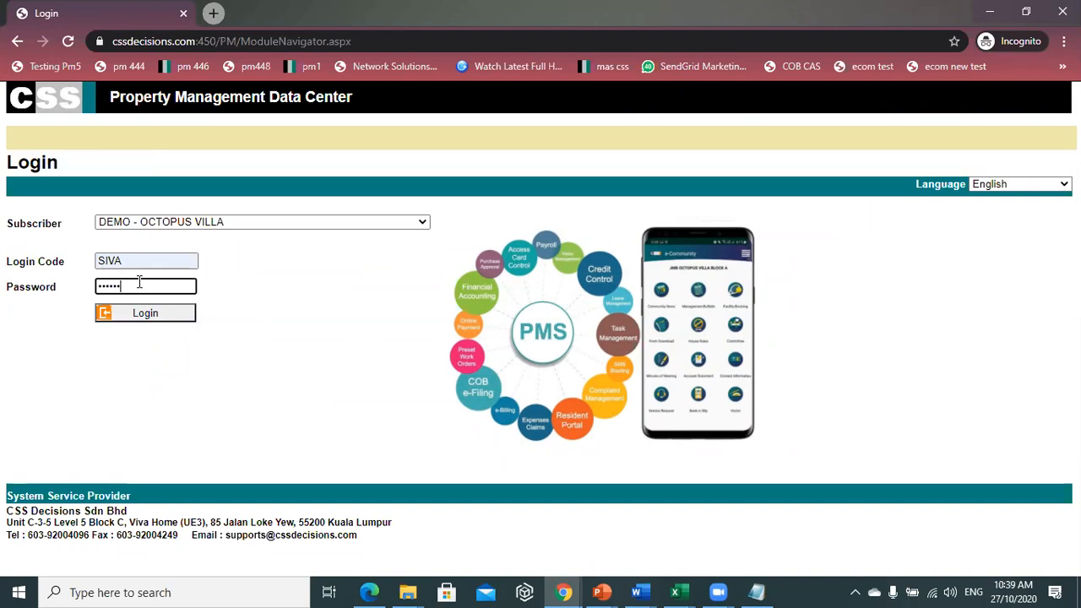
{"action": "key", "text": "Return"}
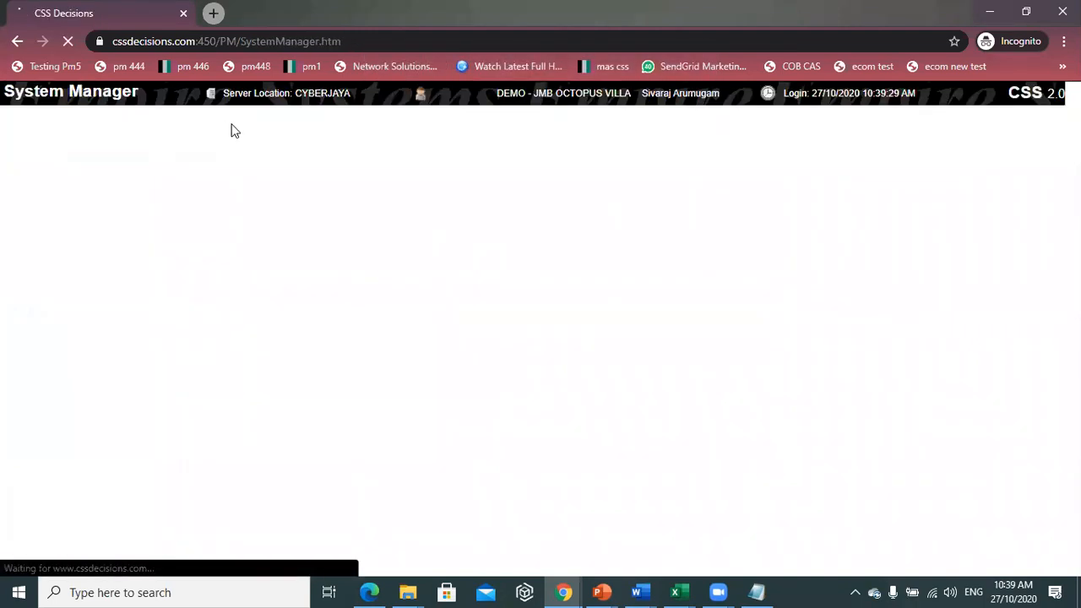
- Dismiss the new-task and new-message alerts to reach the System Manager home page
{"action": "key", "text": "Return"}
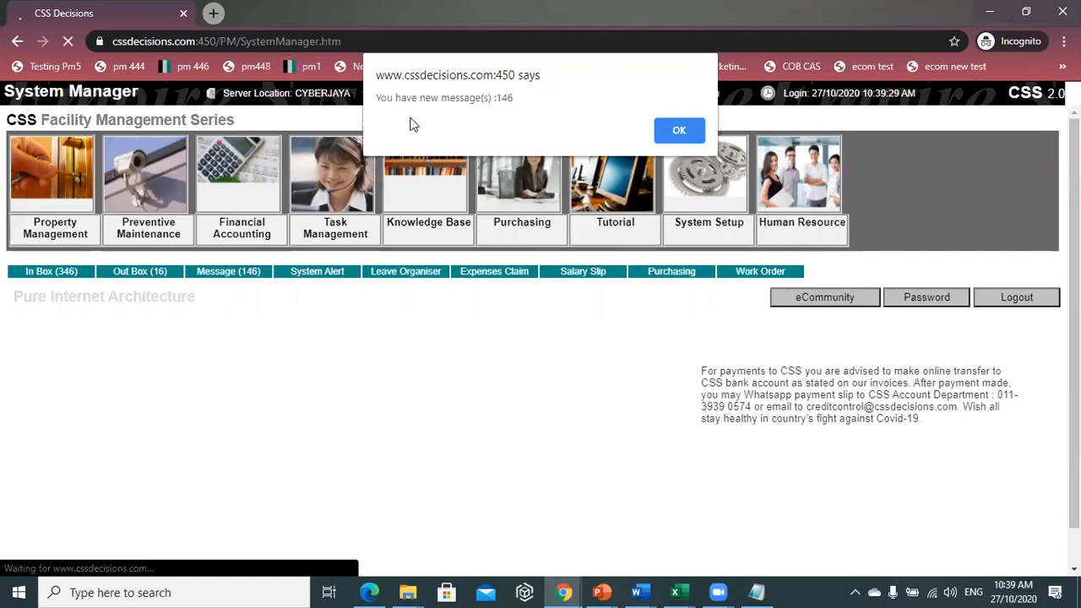
{"action": "key", "text": "Return"}
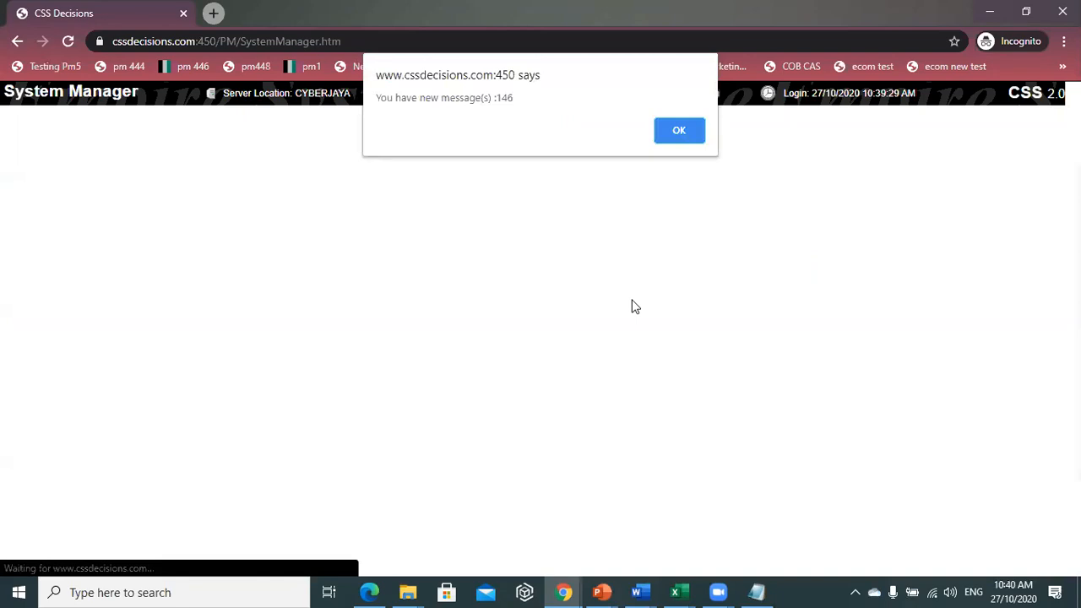
{"action": "key", "text": "Return"}
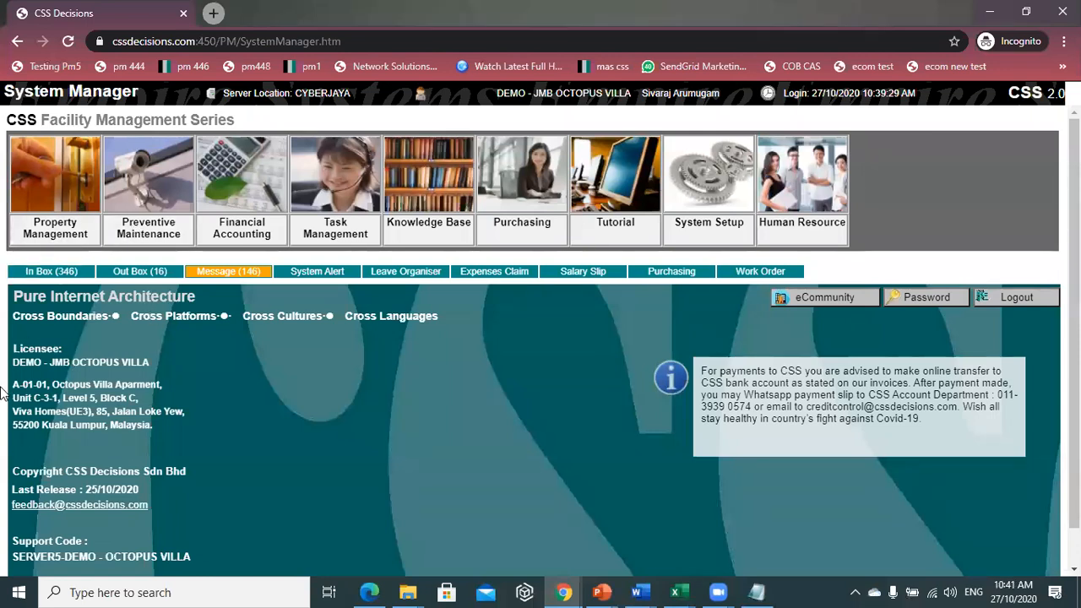
- Open the In Box and bring up the JMB 1-06-01 lift repair event
{"action": "left_click", "coordinate": [77, 273]}
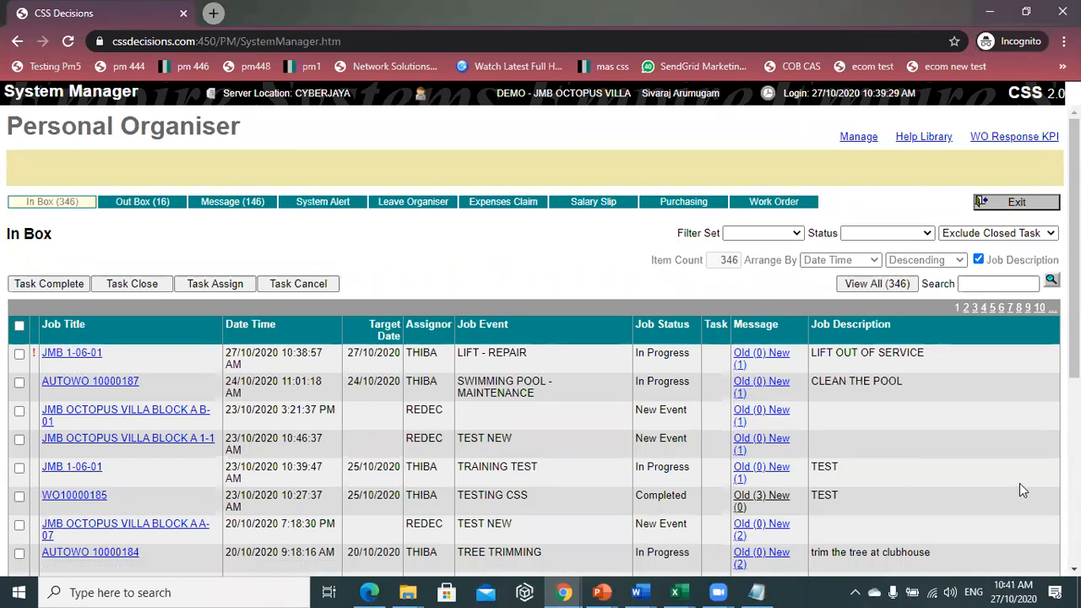
{"action": "left_click", "coordinate": [72, 353]}
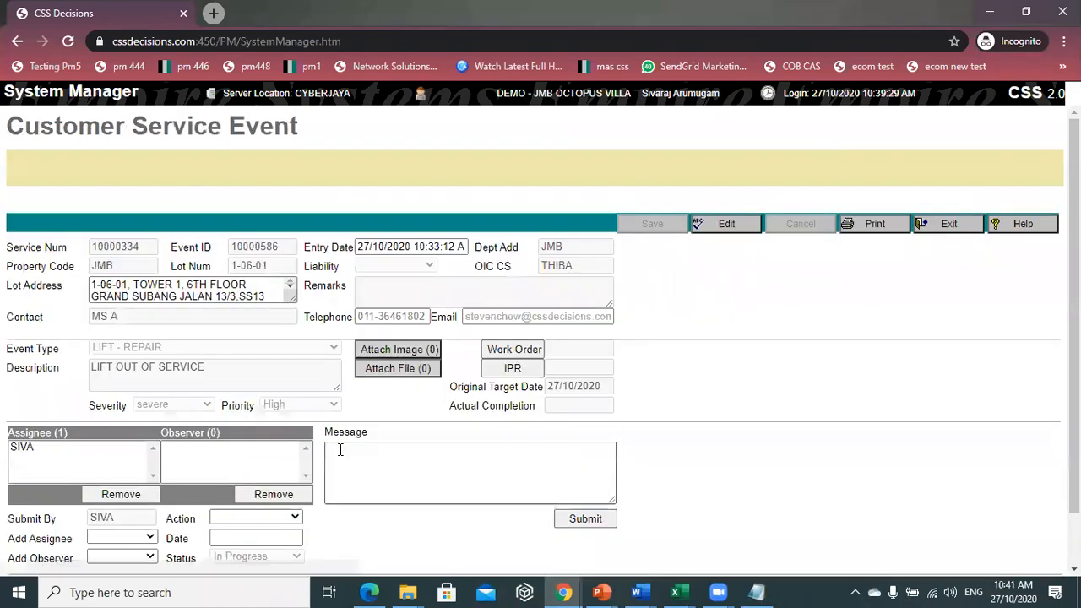
{"action": "scroll", "coordinate": [339, 451], "scroll_direction": "down", "scroll_amount": 2}
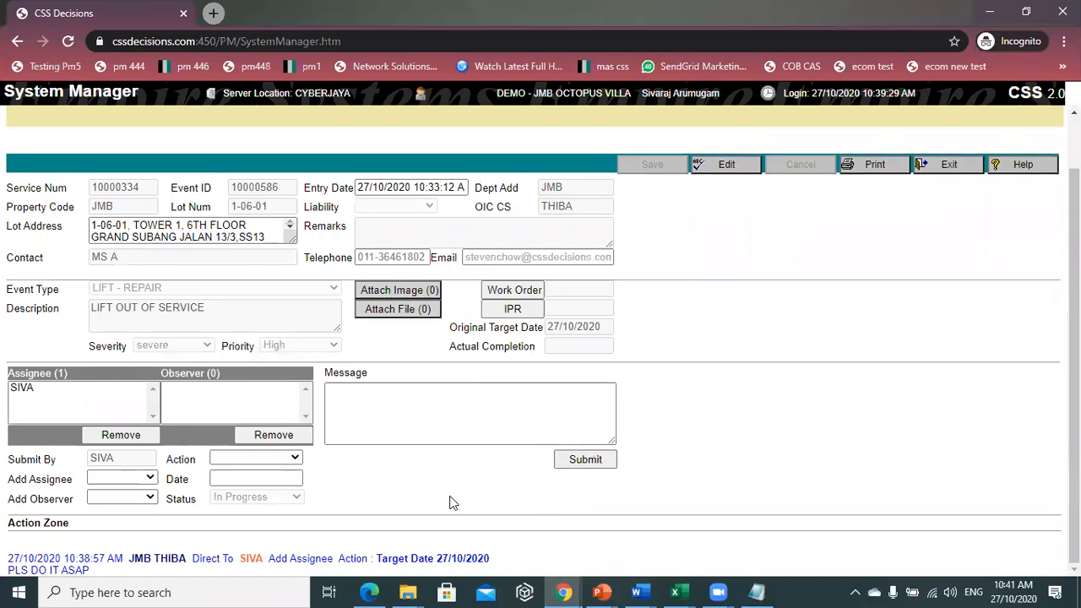
{"action": "left_click", "coordinate": [391, 418]}
{"action": "left_click", "coordinate": [391, 418]}
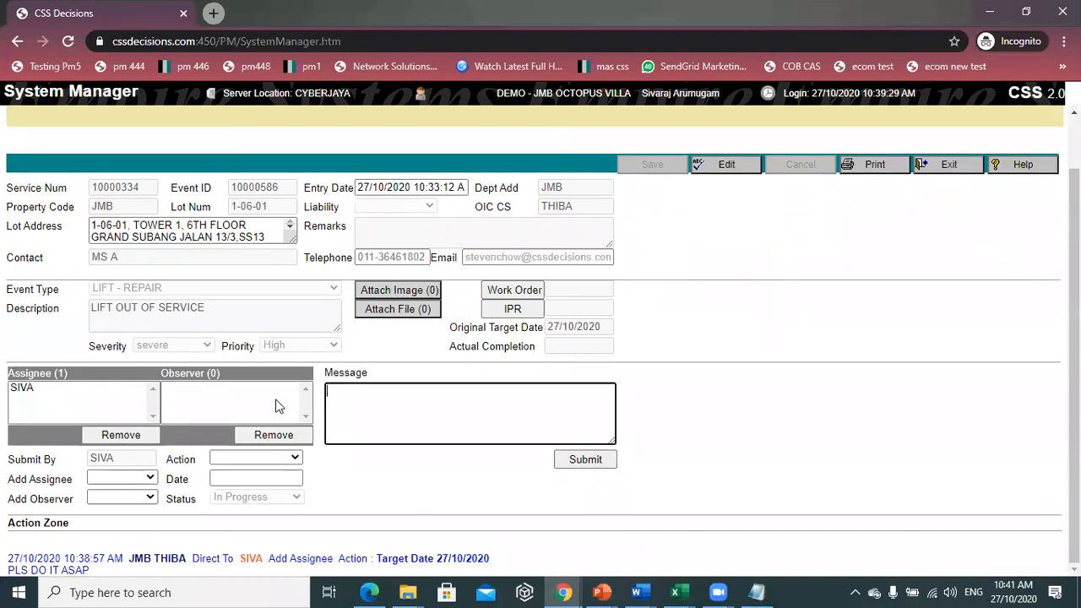
{"action": "scroll", "coordinate": [287, 420], "scroll_direction": "up", "scroll_amount": 1}
{"action": "scroll", "coordinate": [287, 420], "scroll_direction": "up", "scroll_amount": 1}
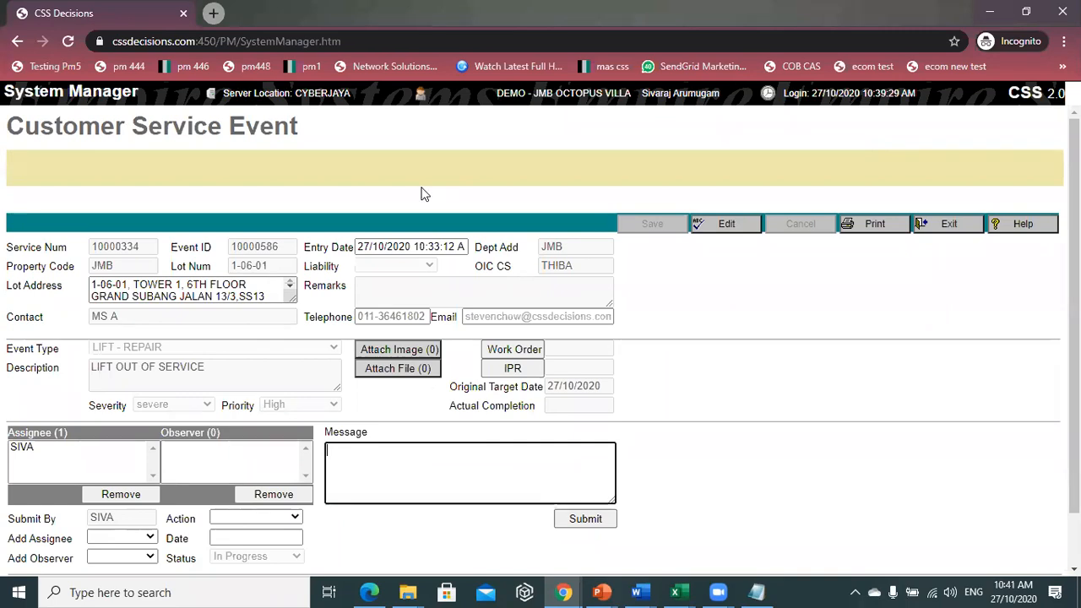
- Review the event, exit to the In Box, and tick the JMB 1-06-01 task
{"action": "scroll", "coordinate": [271, 411], "scroll_direction": "down", "scroll_amount": 2}
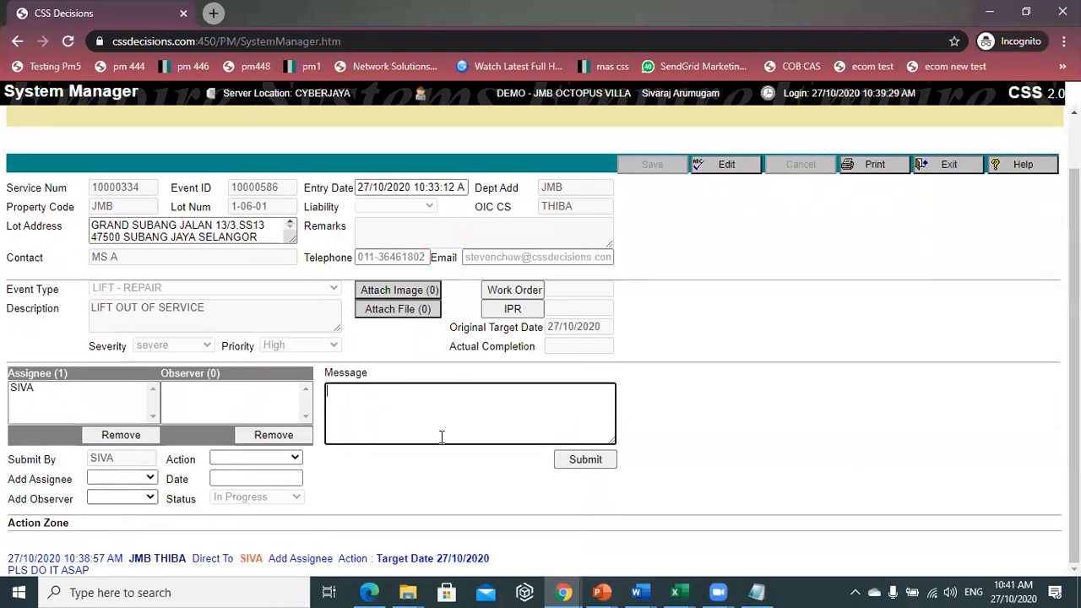
{"action": "scroll", "coordinate": [543, 412], "scroll_direction": "up", "scroll_amount": 2}
{"action": "left_click", "coordinate": [949, 223]}
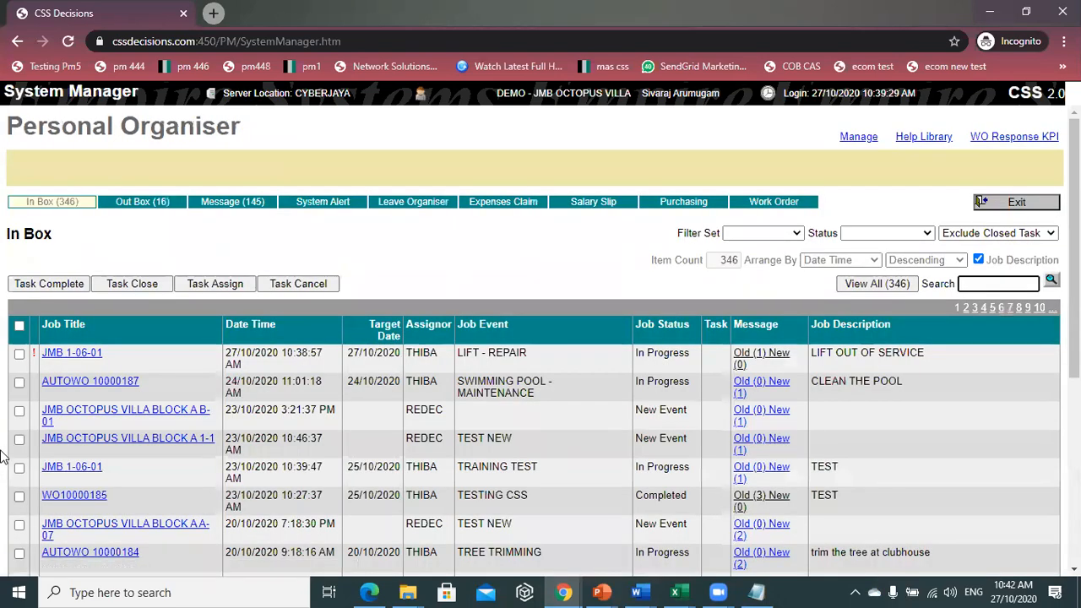
{"action": "left_click", "coordinate": [19, 354]}
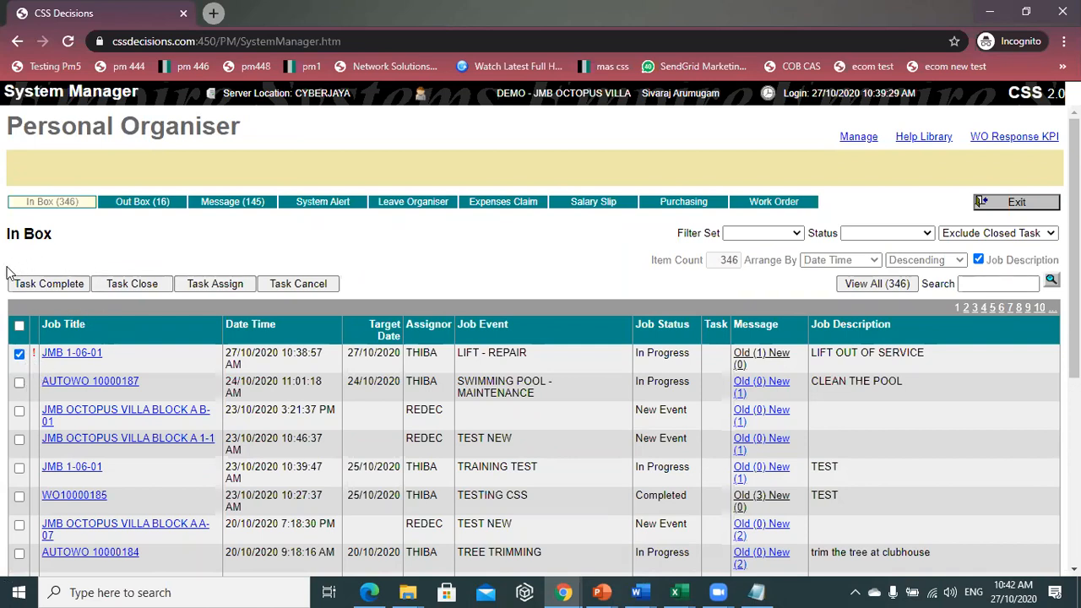
- Submit the JMB 1-06-01 task as complete with message 'DONE', then exit to the menu
{"action": "left_click", "coordinate": [60, 286]}
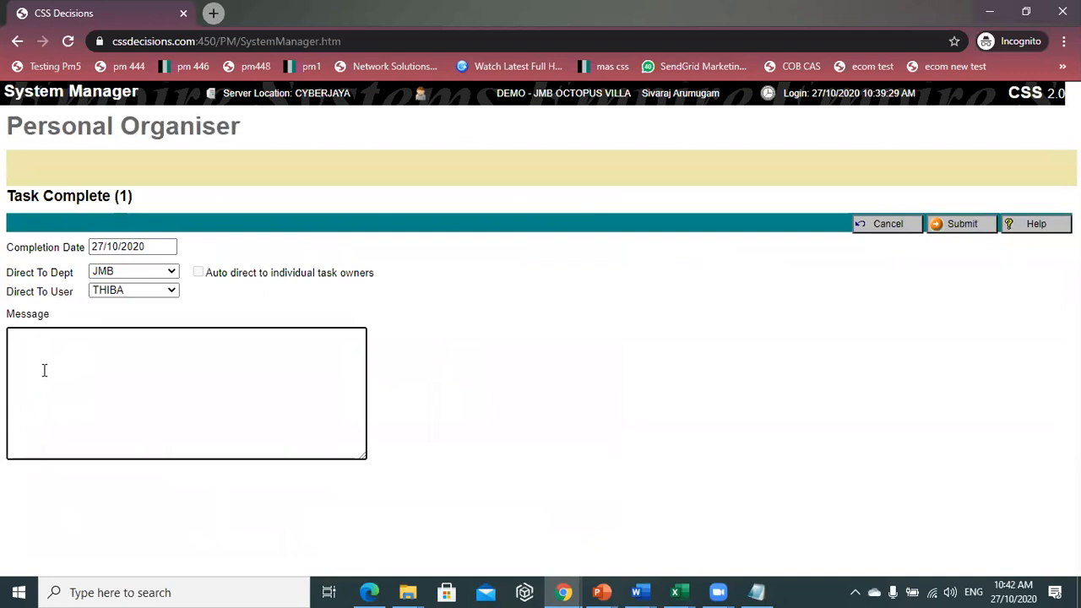
{"action": "type", "text": "DONE"}
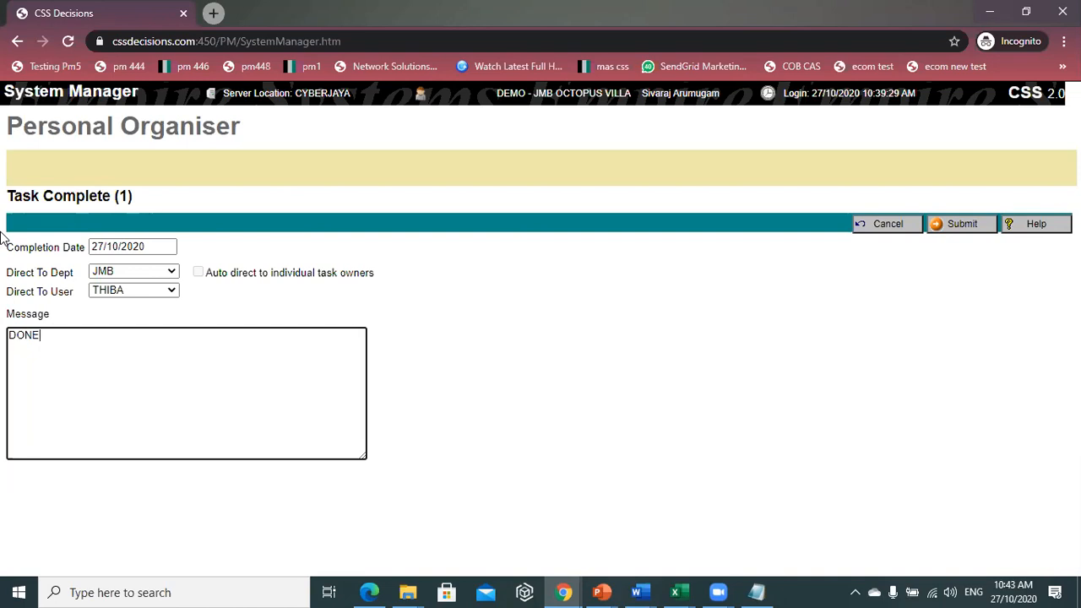
{"action": "left_click", "coordinate": [970, 228]}
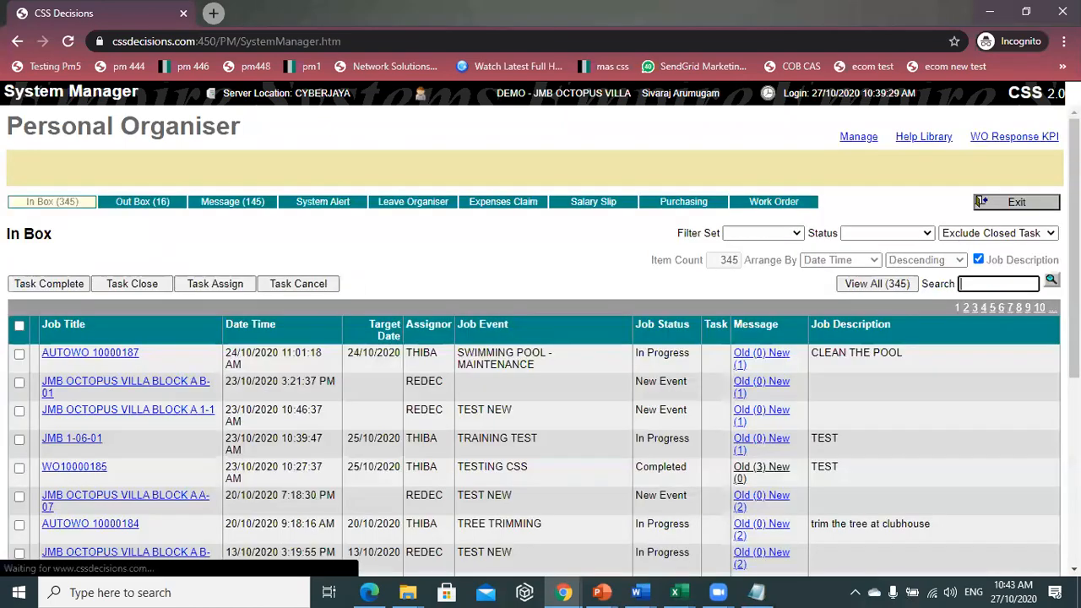
{"action": "left_click", "coordinate": [1008, 206]}
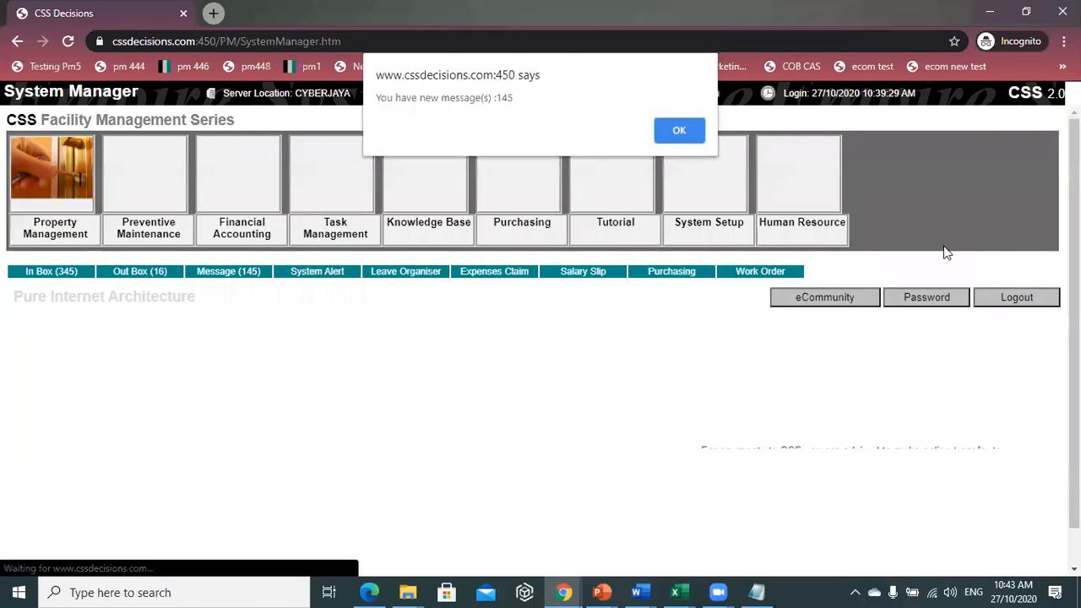
- Log in as the assigning user with their login code and password, then open Messages
{"action": "left_click", "coordinate": [680, 131]}
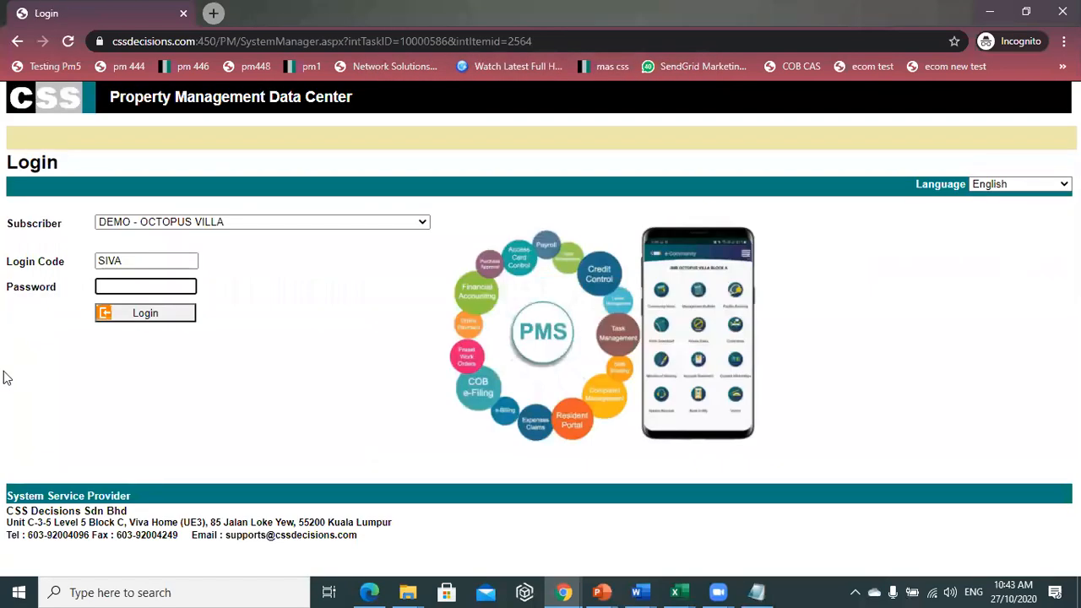
{"action": "left_click_drag", "start_coordinate": [149, 257], "coordinate": [56, 266]}
{"action": "type", "text": "THIB"}
{"action": "left_click", "coordinate": [141, 296]}
{"action": "left_click", "coordinate": [150, 288]}
{"action": "type", "text": "****"}
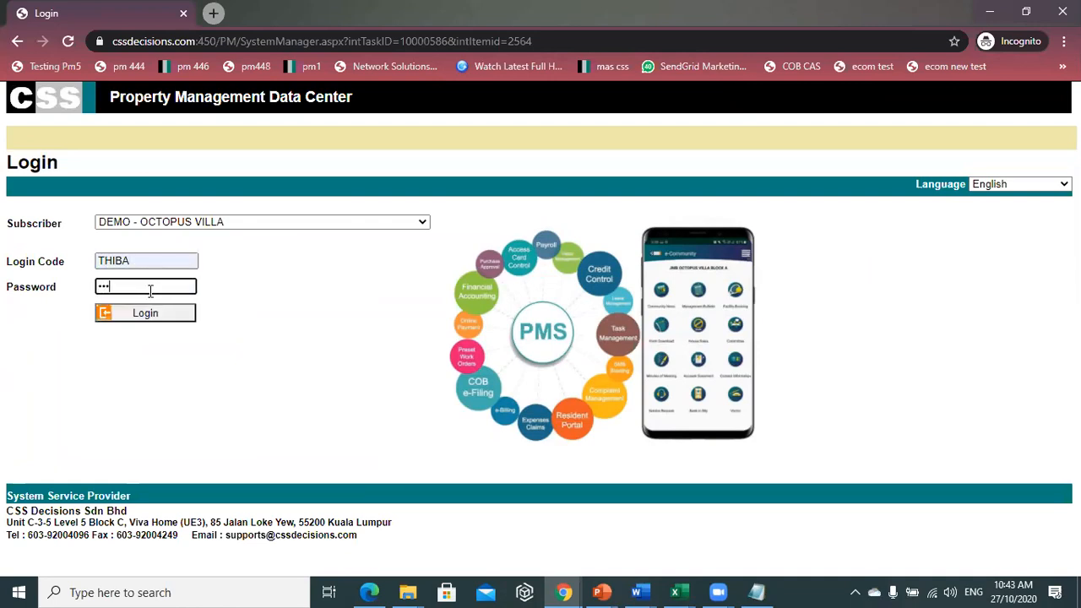
{"action": "left_click", "coordinate": [150, 310]}
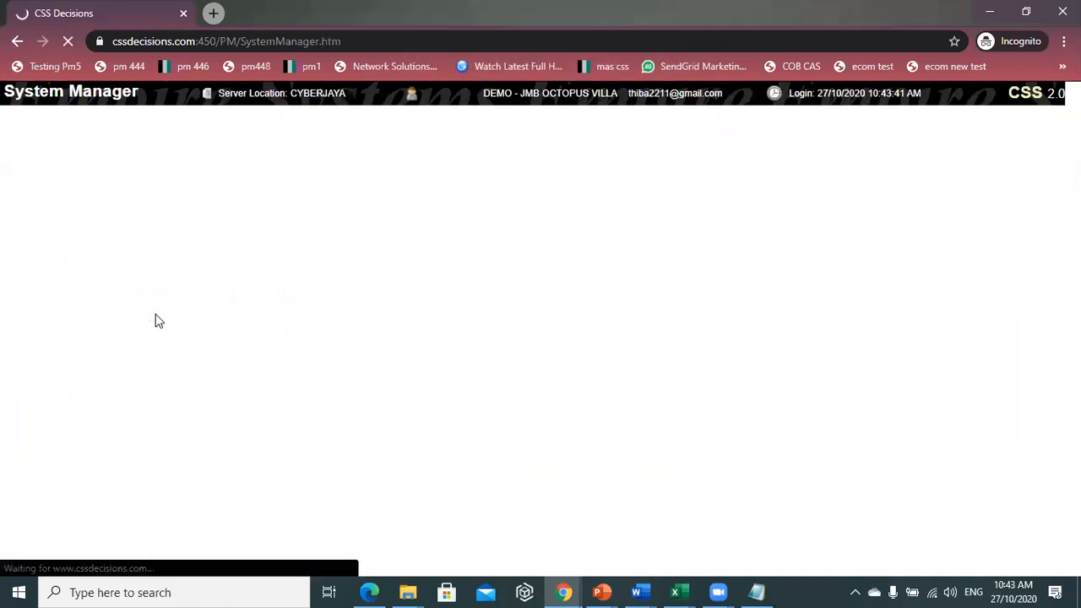
{"action": "key", "text": "Return"}
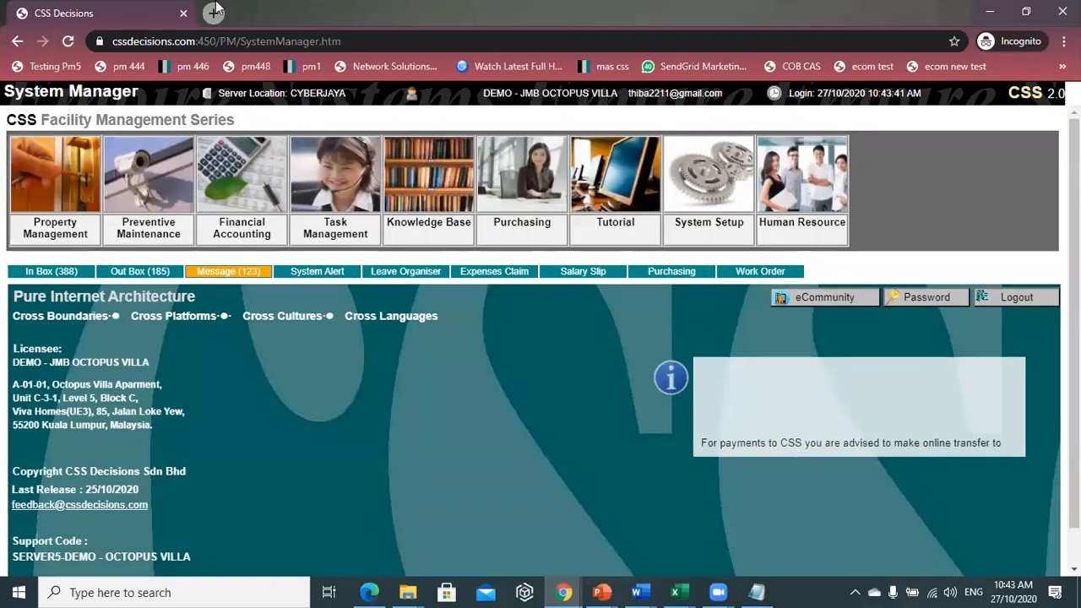
{"action": "left_click", "coordinate": [241, 272]}
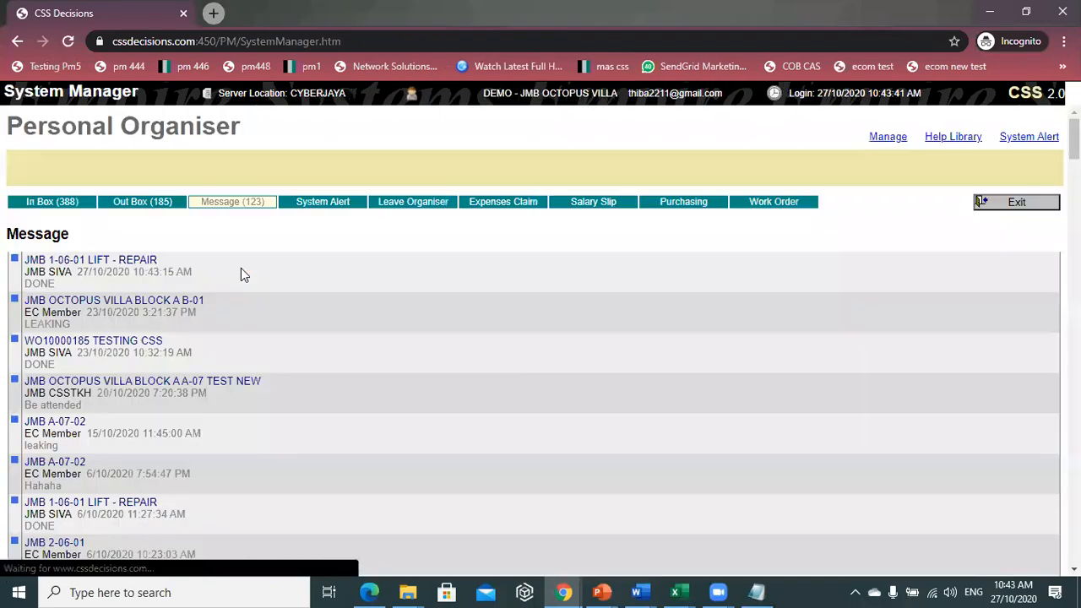
- Open the JMB 1-06-01 LIFT - REPAIR message, confirm Job Completed, then exit and dismiss the alert
{"action": "left_click", "coordinate": [135, 259]}
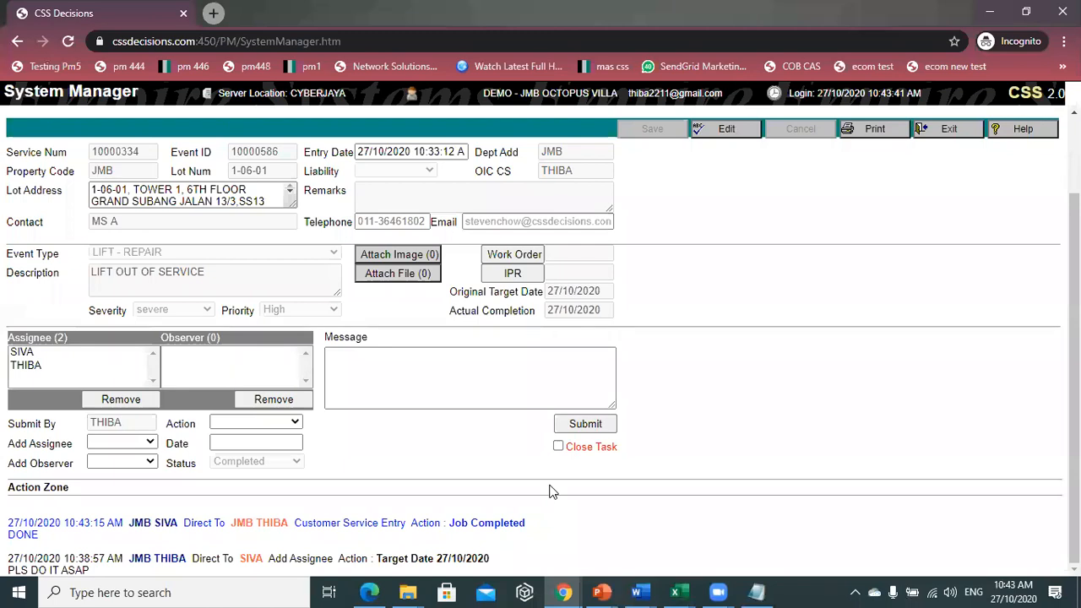
{"action": "scroll", "coordinate": [559, 493], "scroll_direction": "up", "scroll_amount": 1}
{"action": "scroll", "coordinate": [585, 491], "scroll_direction": "down", "scroll_amount": 1}
{"action": "scroll", "coordinate": [591, 482], "scroll_direction": "up", "scroll_amount": 1}
{"action": "left_click", "coordinate": [947, 224]}
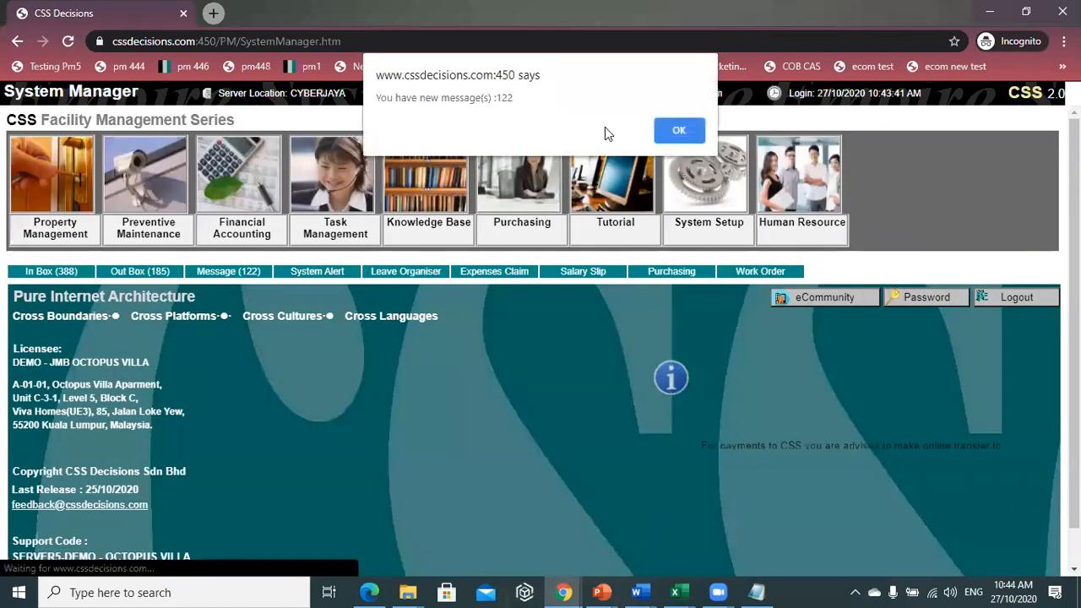
{"action": "left_click", "coordinate": [681, 124]}
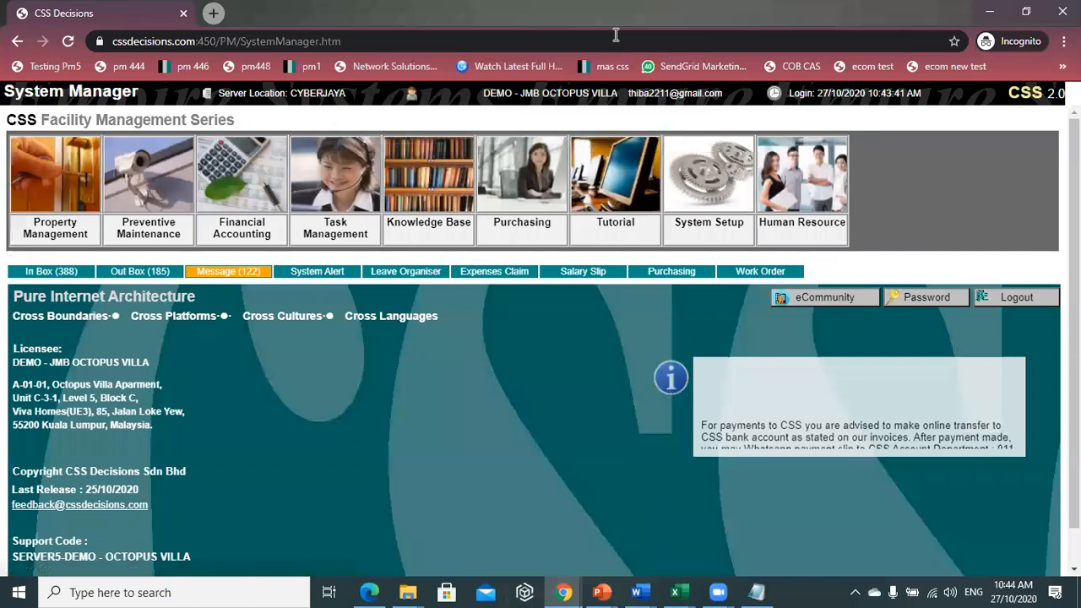
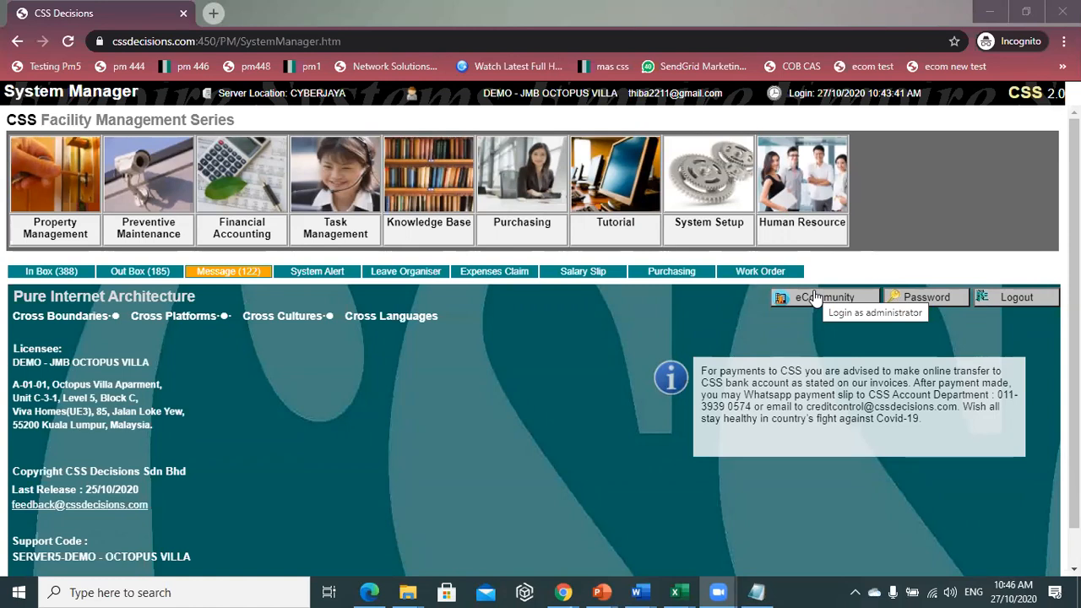
- Open the Work Order form from the Task Management module's Operation menu
{"action": "left_click", "coordinate": [348, 196]}
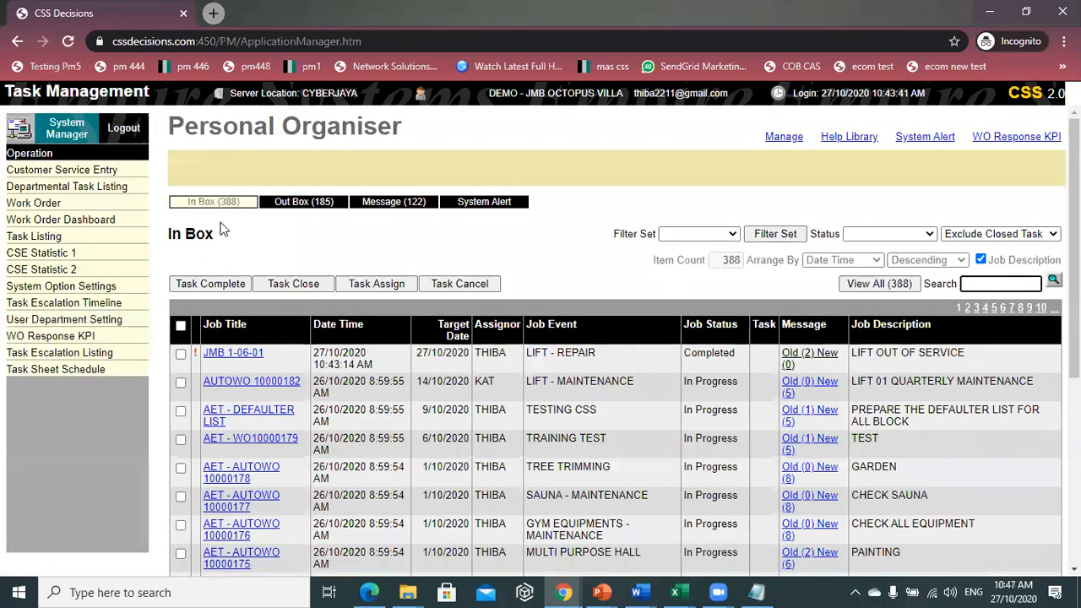
{"action": "left_click", "coordinate": [73, 209]}
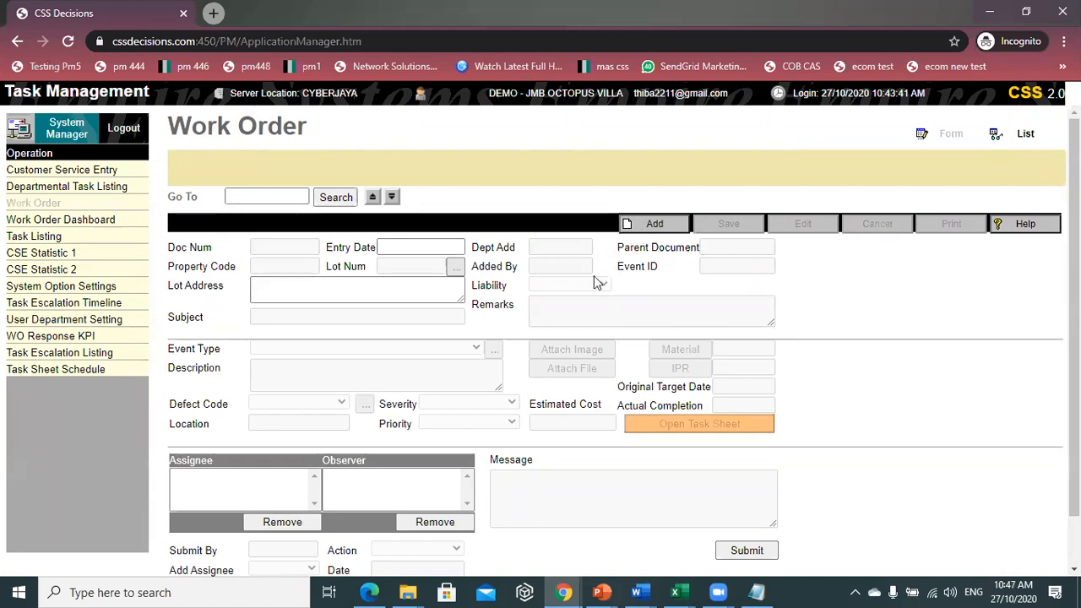
- Add a new work order with property left blank and subject DEFAULTER LIST
{"action": "left_click", "coordinate": [657, 229]}
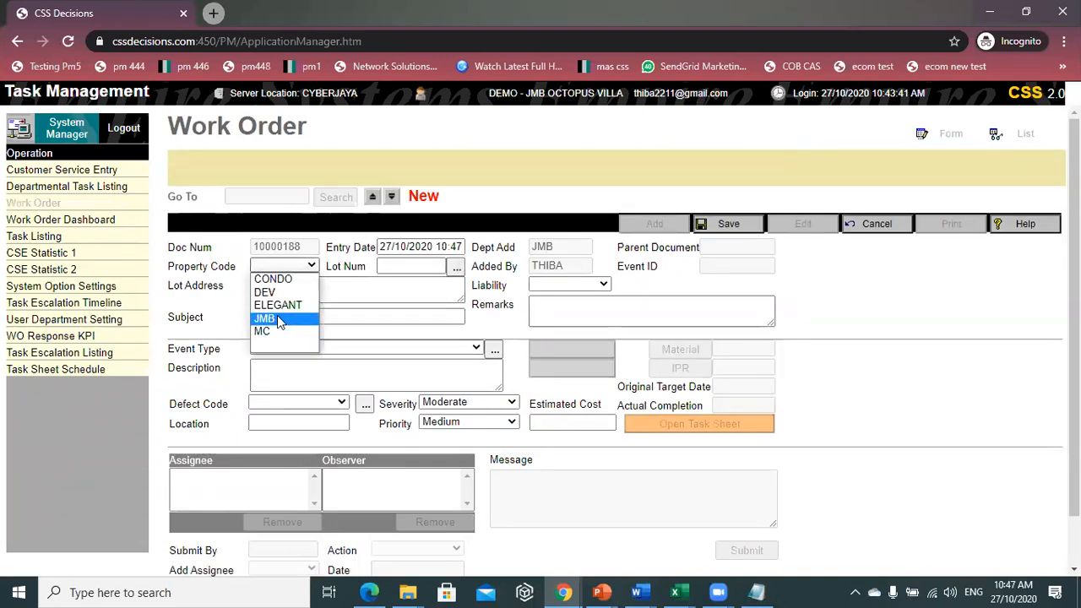
{"action": "left_click", "coordinate": [275, 318]}
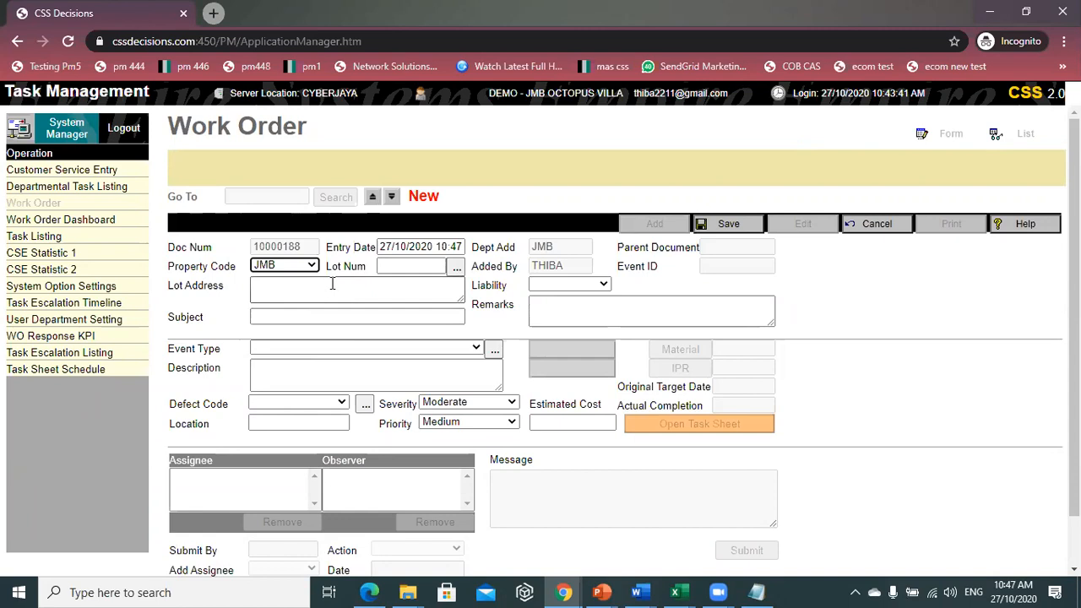
{"action": "left_click", "coordinate": [294, 266]}
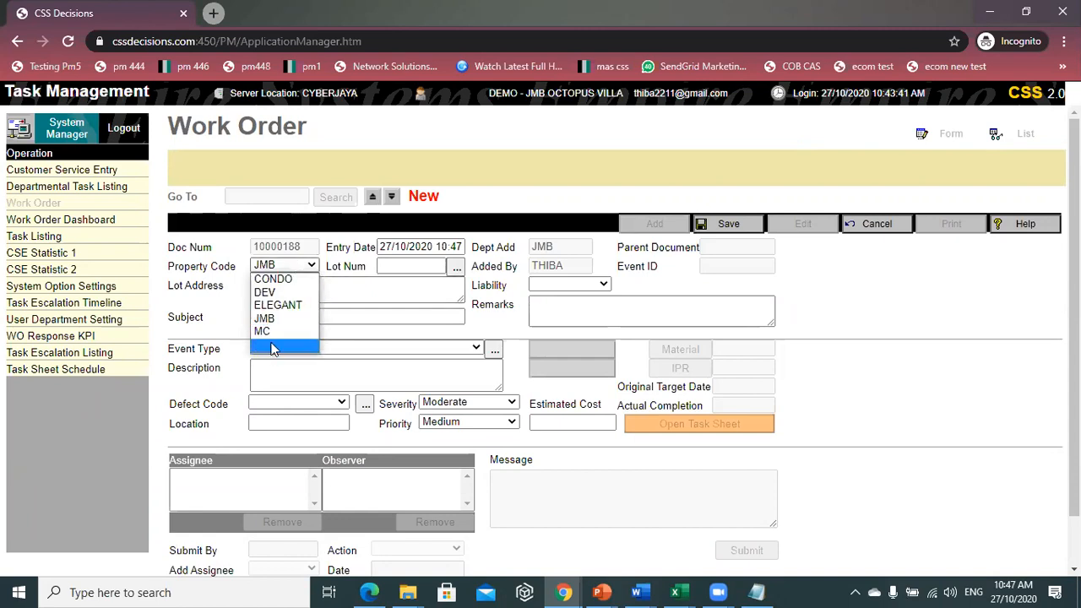
{"action": "left_click", "coordinate": [272, 347]}
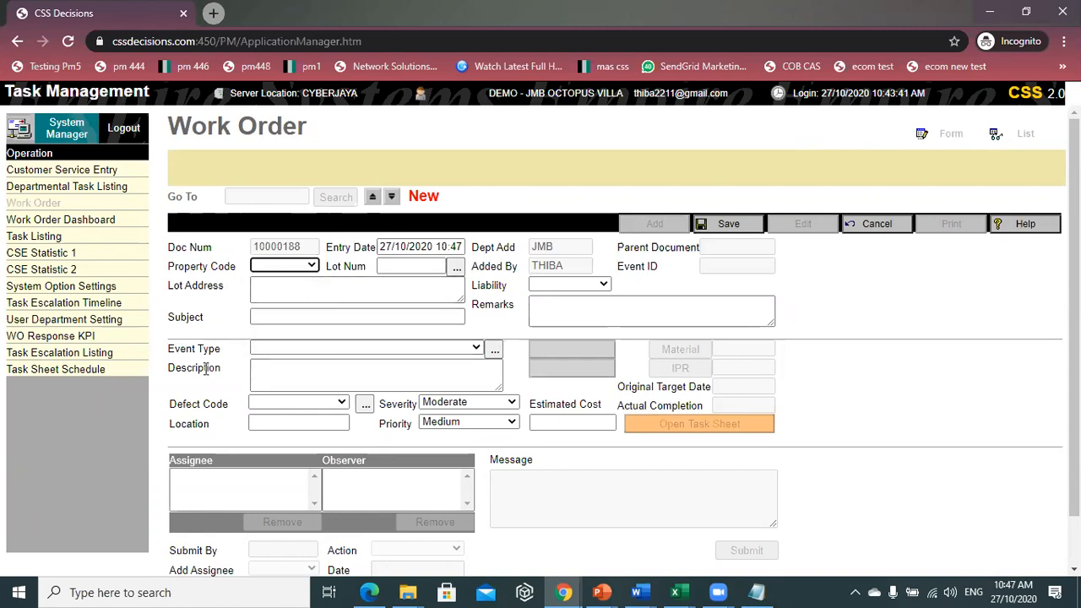
{"action": "left_click", "coordinate": [267, 267]}
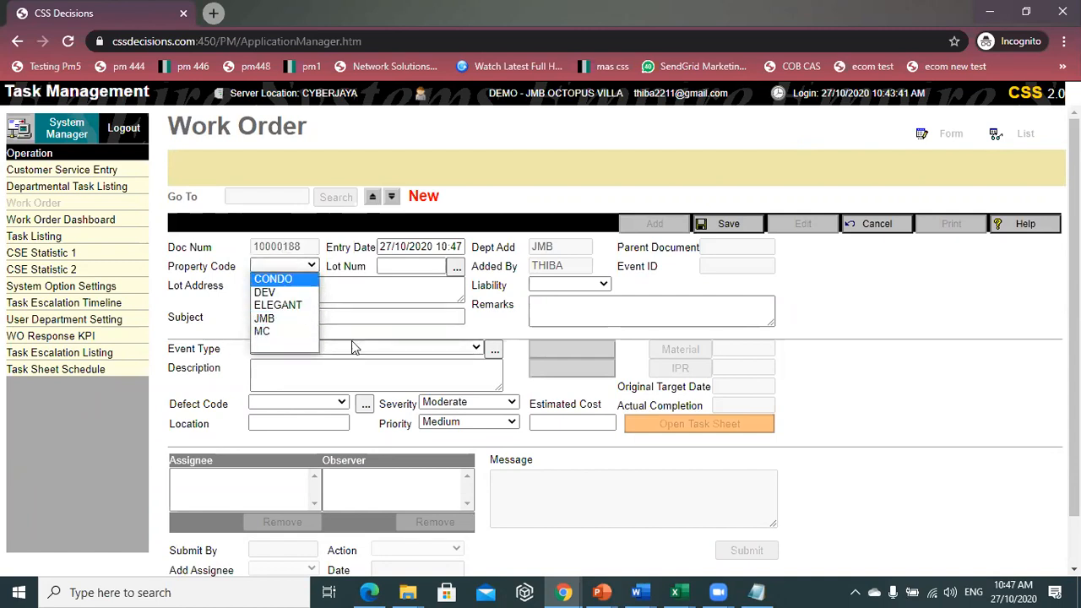
{"action": "left_click", "coordinate": [359, 317]}
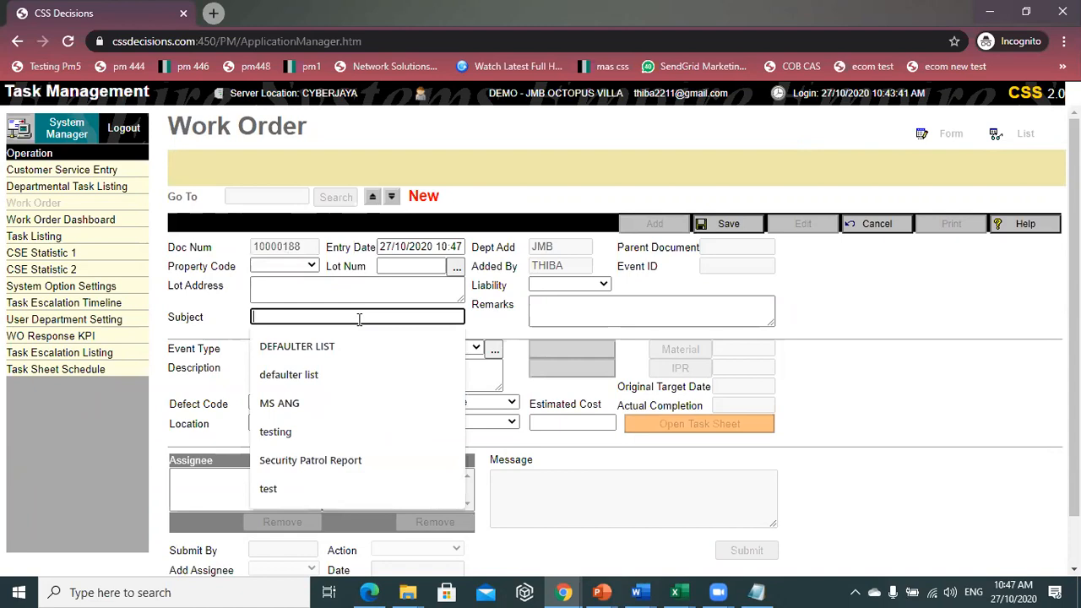
{"action": "type", "text": "DEFAULTER LIST"}
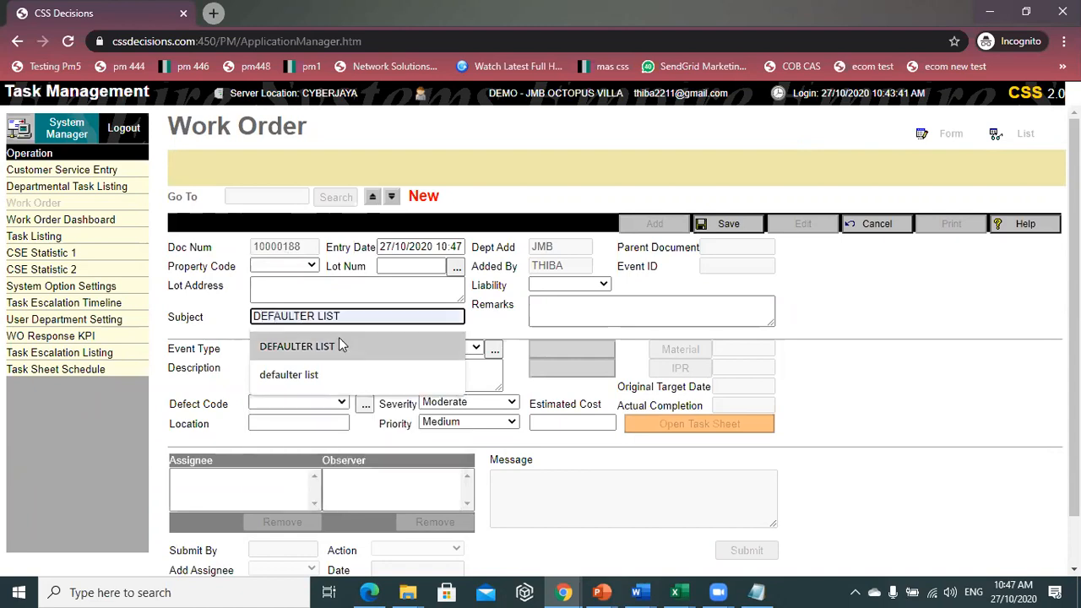
{"action": "left_click", "coordinate": [342, 345]}
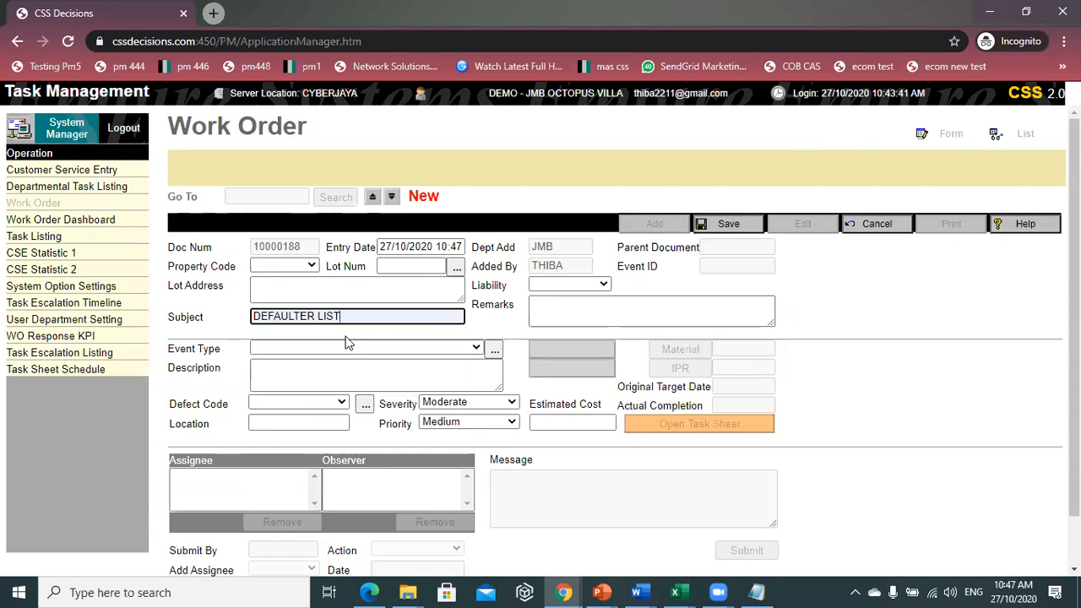
- Set event type GENERAL and description 'PREPARE THE DEFAULTER LIST FOR BLOCK A'
{"action": "left_click", "coordinate": [350, 349]}
{"action": "key", "text": "g"}
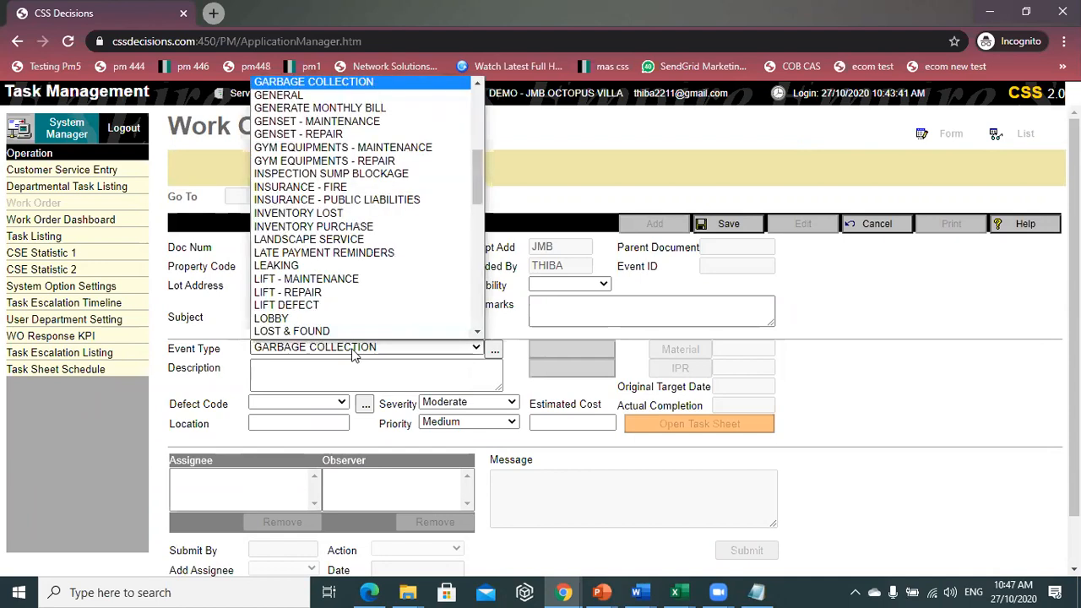
{"action": "key", "text": "Down"}
{"action": "key", "text": "Return"}
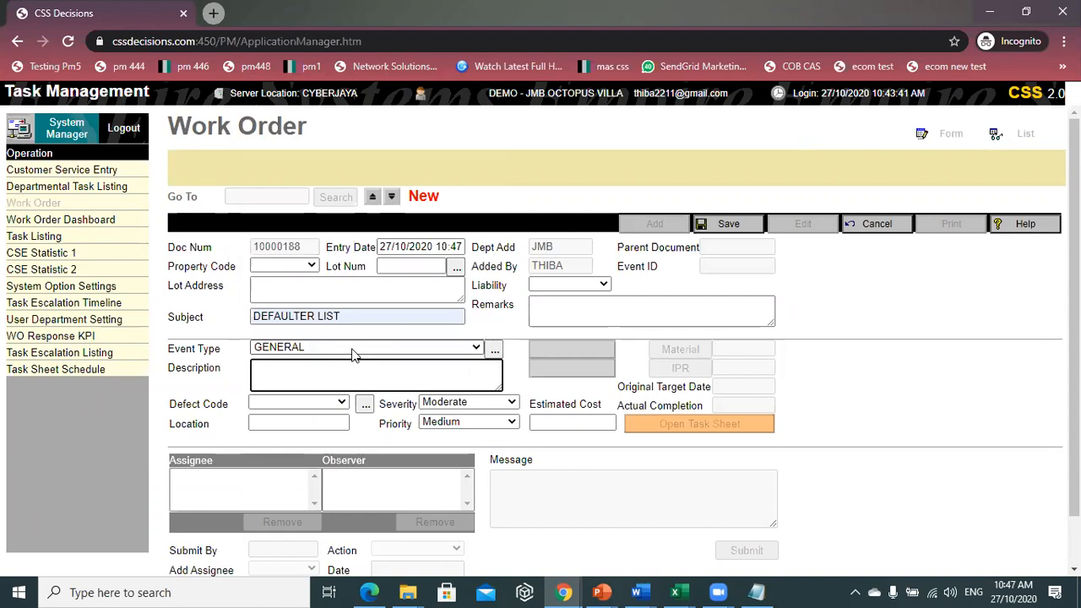
{"action": "key", "text": "Tab"}
{"action": "type", "text": "PREPARE THE"}
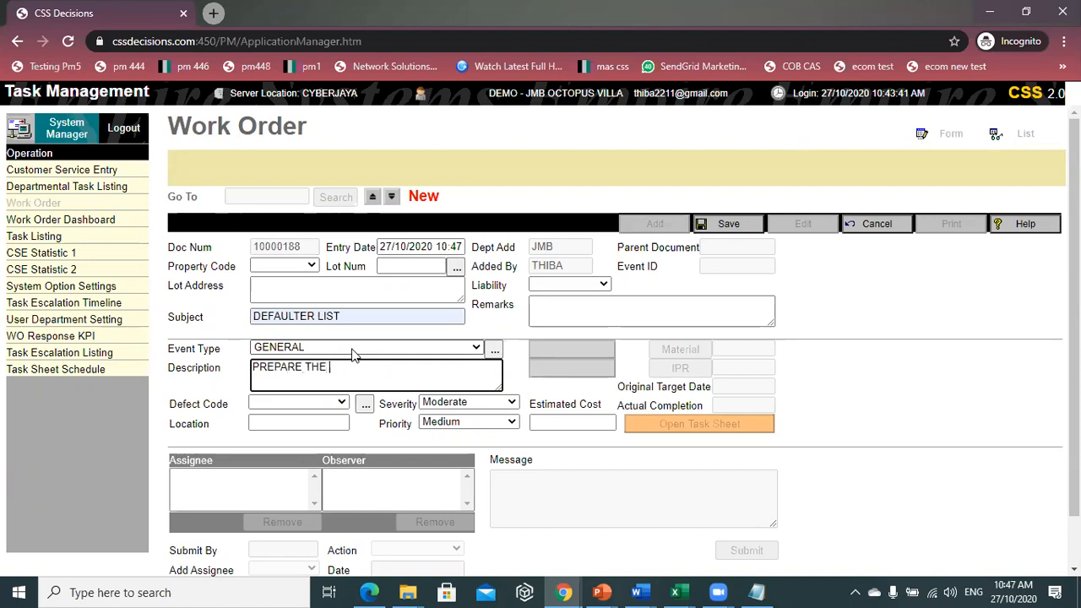
{"action": "type", "text": " DEFA"}
{"action": "type", "text": "ULTER L"}
{"action": "type", "text": "ISYE"}
{"action": "key", "text": "BackSpace"}
{"action": "key", "text": "BackSpace"}
{"action": "type", "text": "T FOR BLOCK A"}
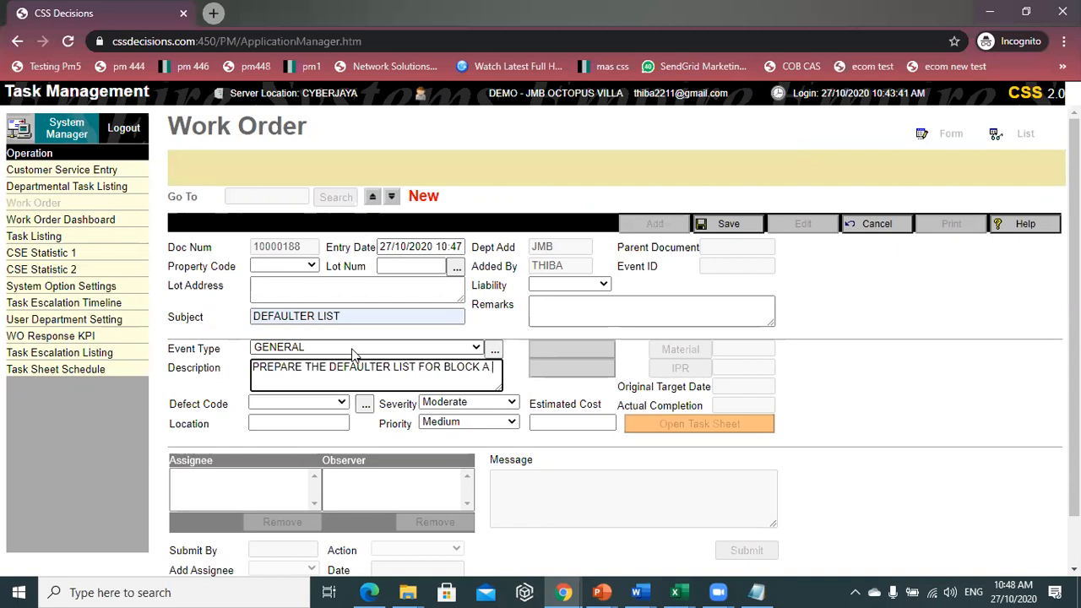
- Leave Defect Code blank, keep Severity at Moderate, and save the work order
{"action": "scroll", "coordinate": [274, 398], "scroll_direction": "down", "scroll_amount": 1}
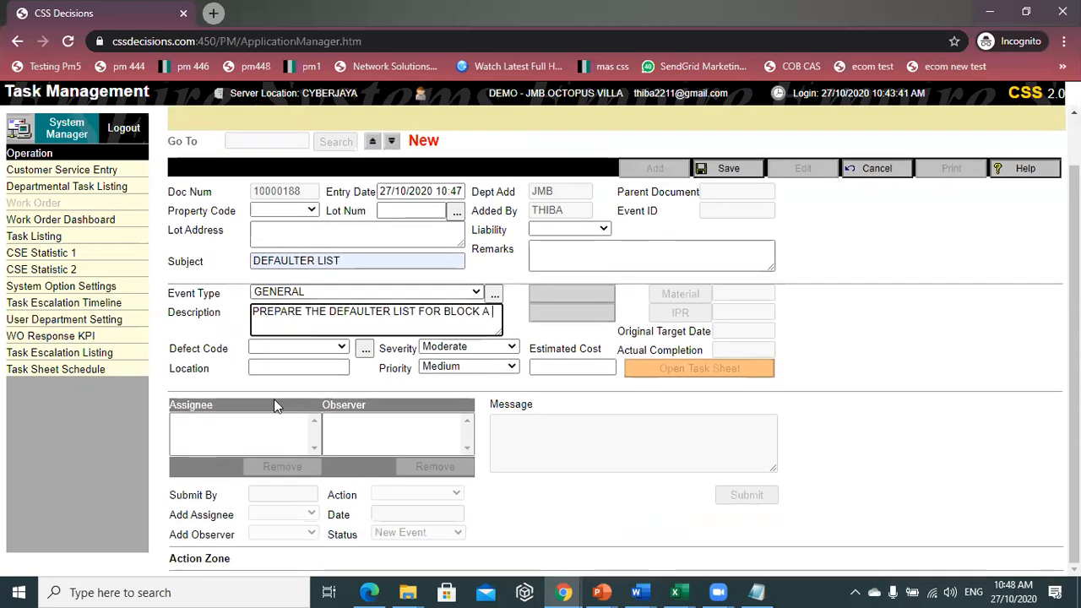
{"action": "left_click", "coordinate": [304, 350]}
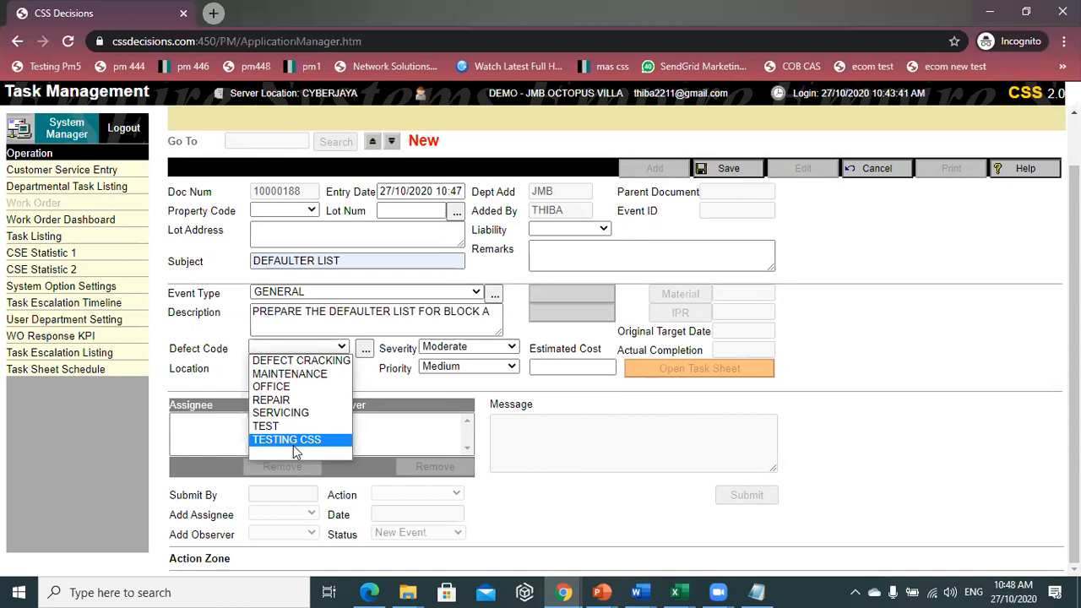
{"action": "left_click", "coordinate": [620, 511]}
{"action": "left_click", "coordinate": [504, 350]}
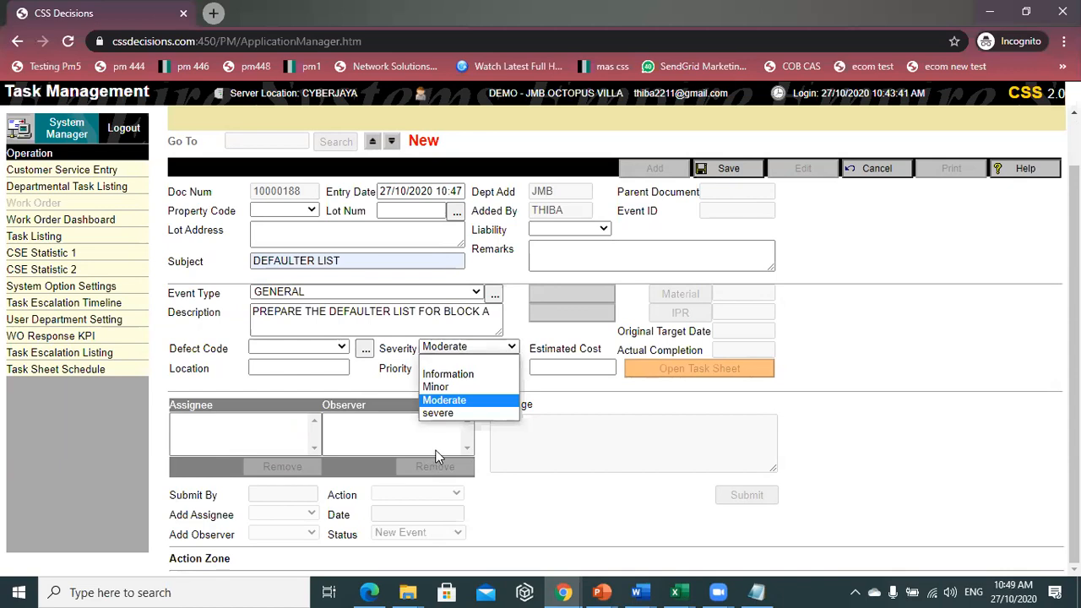
{"action": "left_click", "coordinate": [544, 495]}
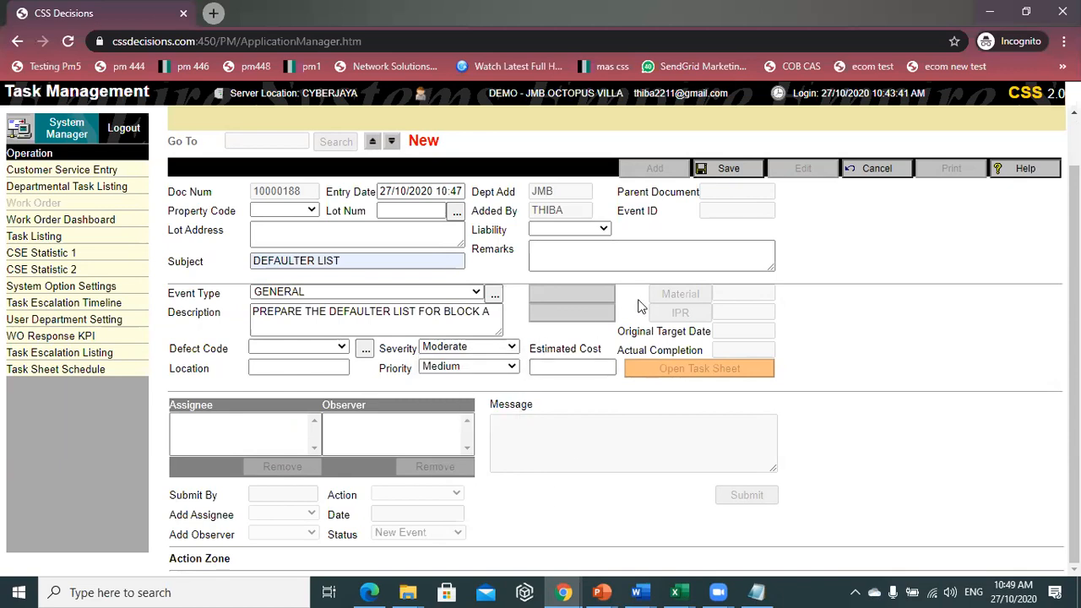
{"action": "left_click", "coordinate": [729, 172]}
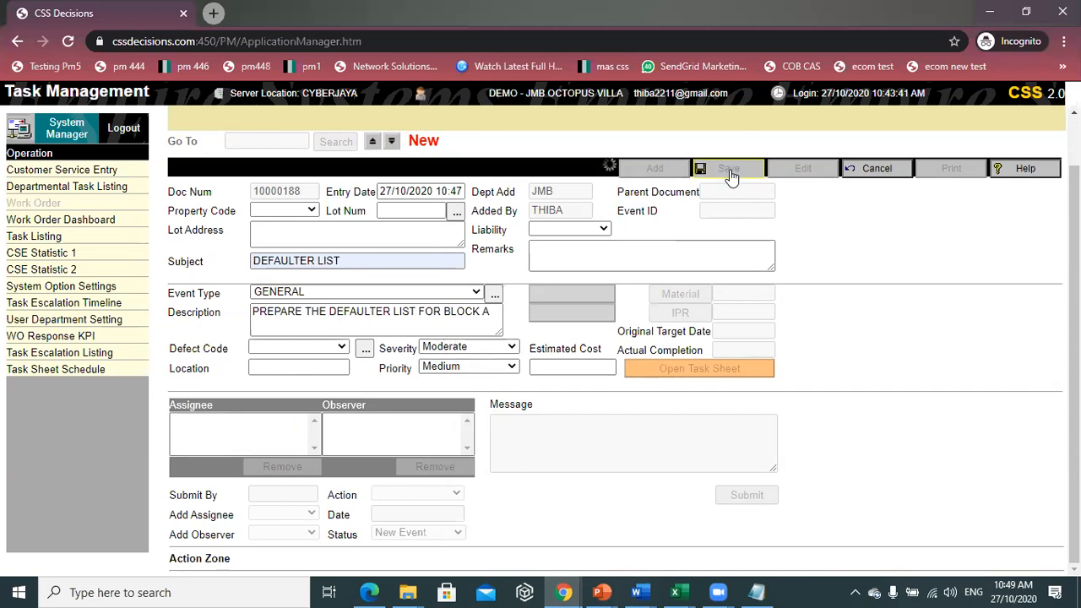
{"action": "scroll", "coordinate": [291, 419], "scroll_direction": "down", "scroll_amount": 1}
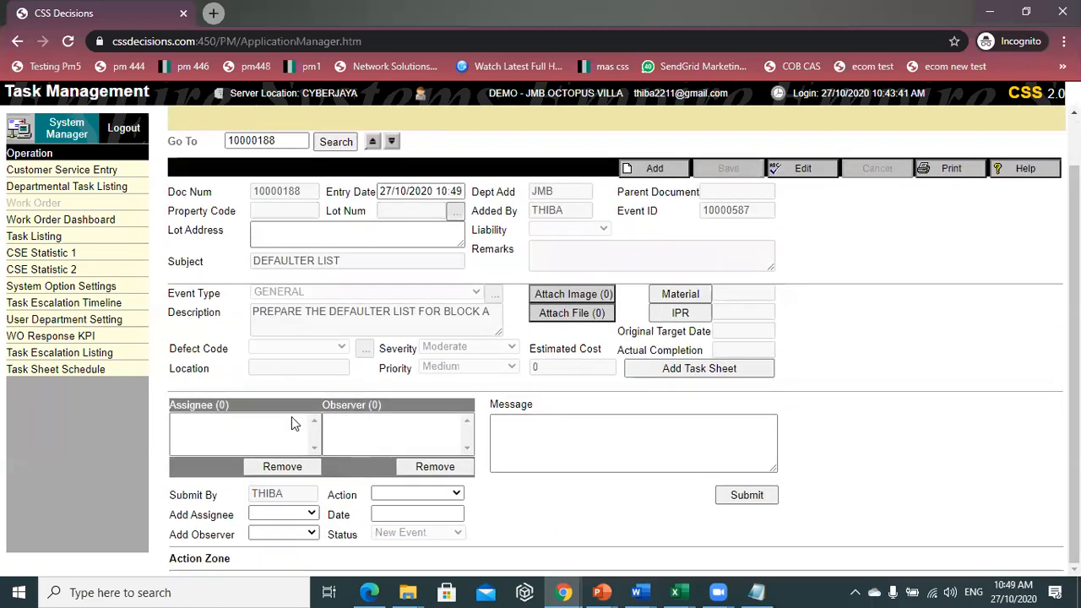
- Assign a staff member to work order 10000188 with target date 27/10/2020
{"action": "left_click", "coordinate": [299, 515]}
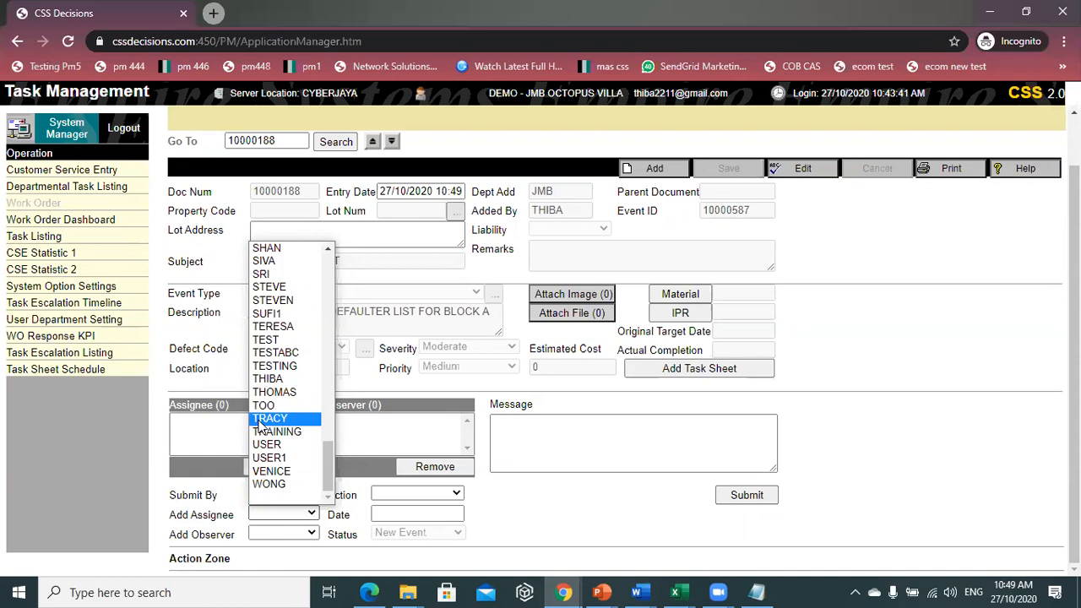
{"action": "left_click", "coordinate": [275, 263]}
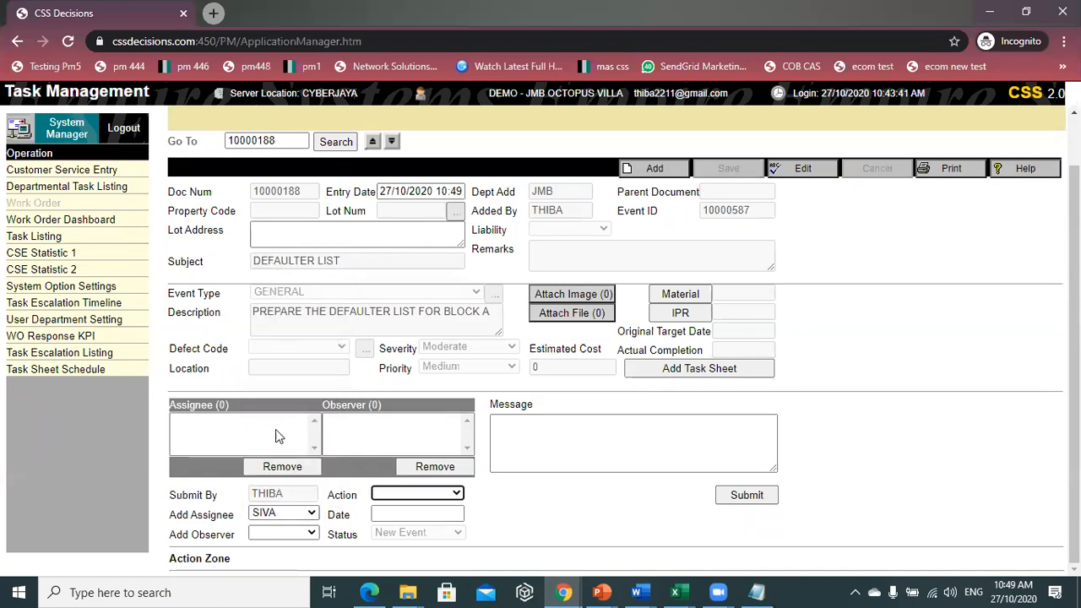
{"action": "left_click", "coordinate": [389, 498]}
{"action": "left_click", "coordinate": [415, 521]}
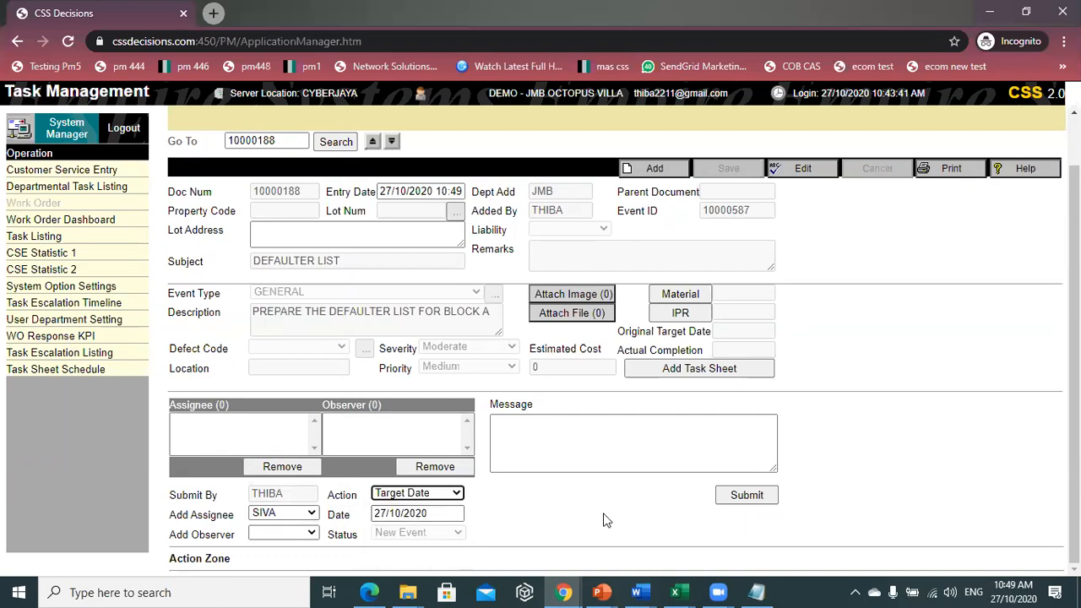
{"action": "left_click", "coordinate": [619, 462]}
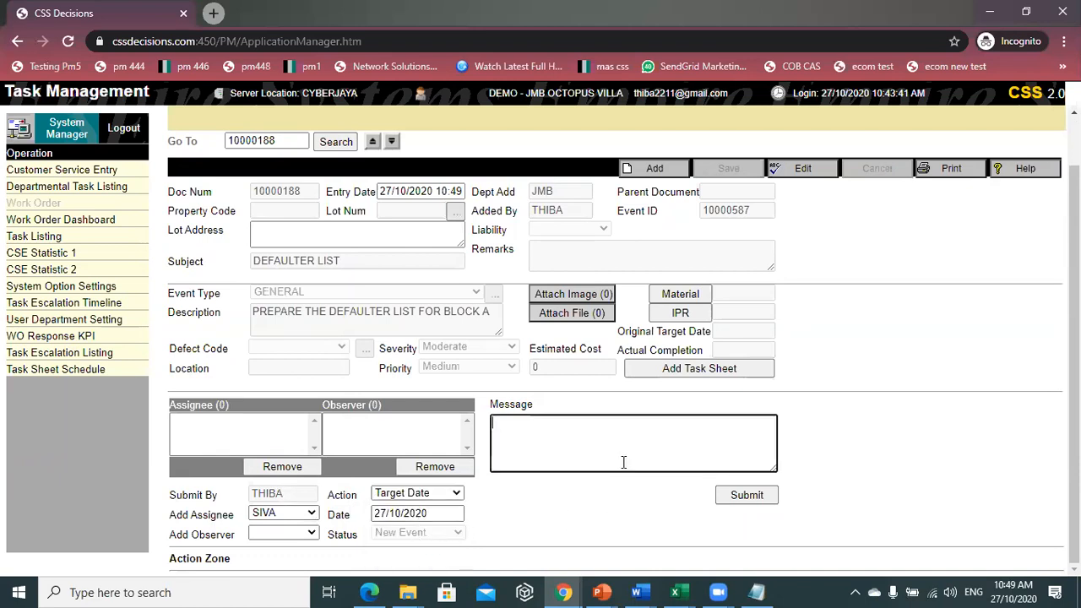
{"action": "left_click", "coordinate": [765, 496]}
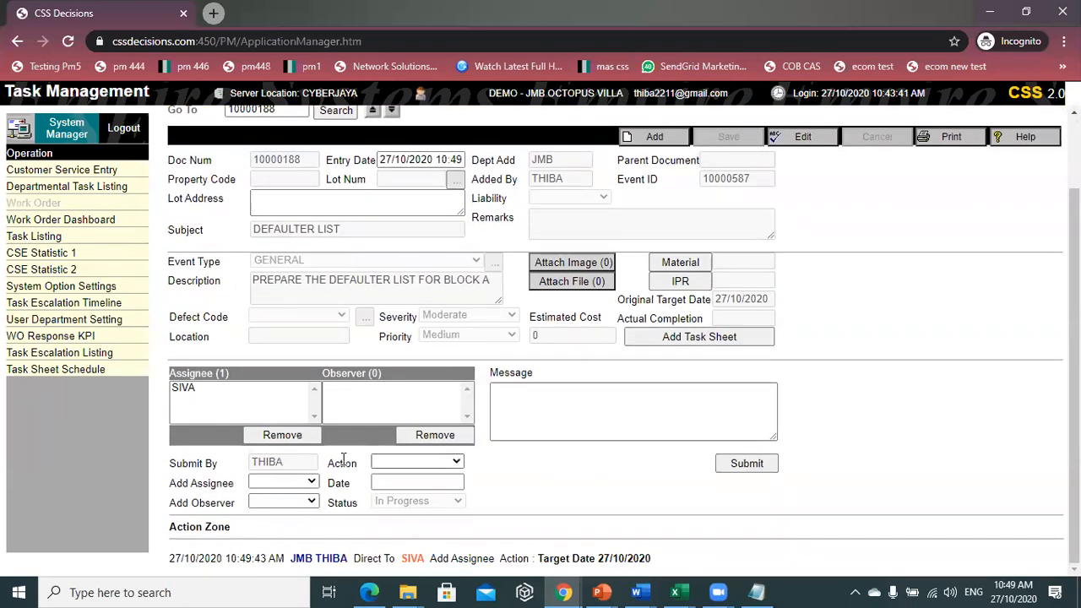
- Add a staff member as an observer on work order 10000188
{"action": "left_click", "coordinate": [310, 502]}
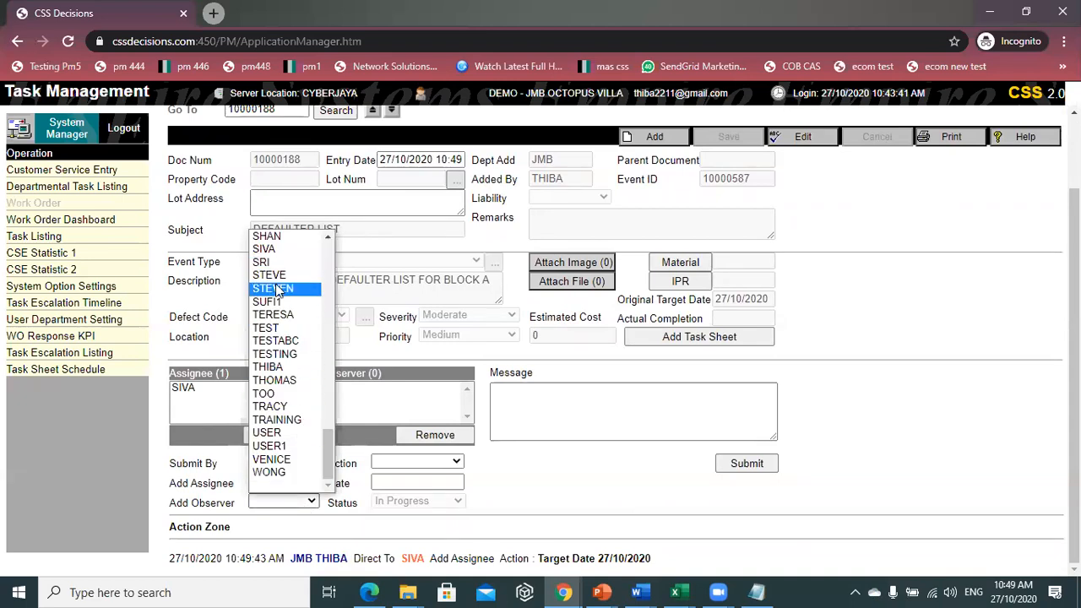
{"action": "scroll", "coordinate": [278, 291], "scroll_direction": "up", "scroll_amount": 7}
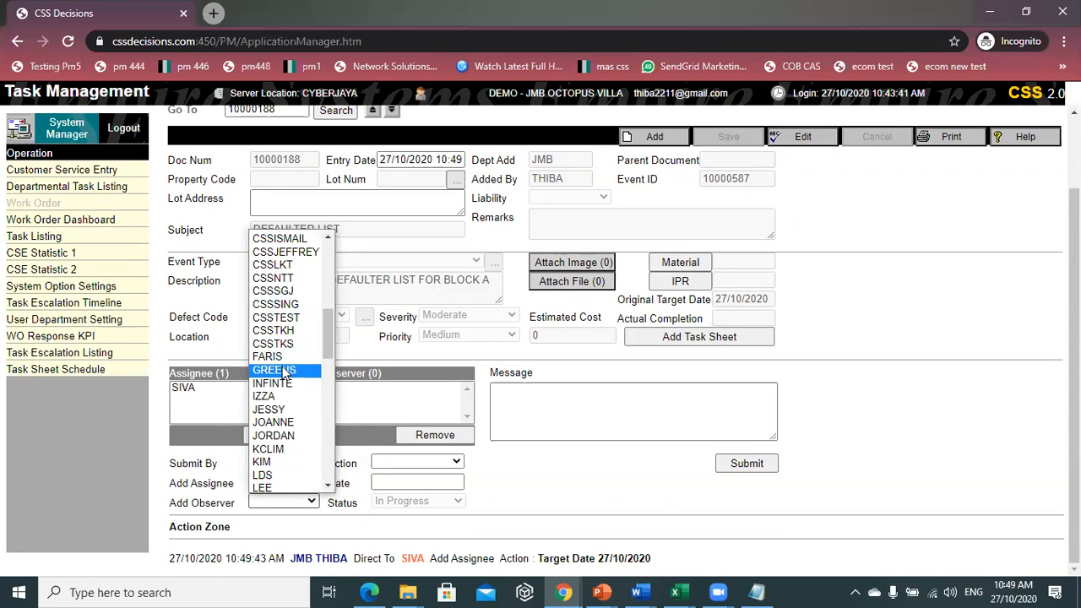
{"action": "scroll", "coordinate": [279, 405], "scroll_direction": "up", "scroll_amount": 8}
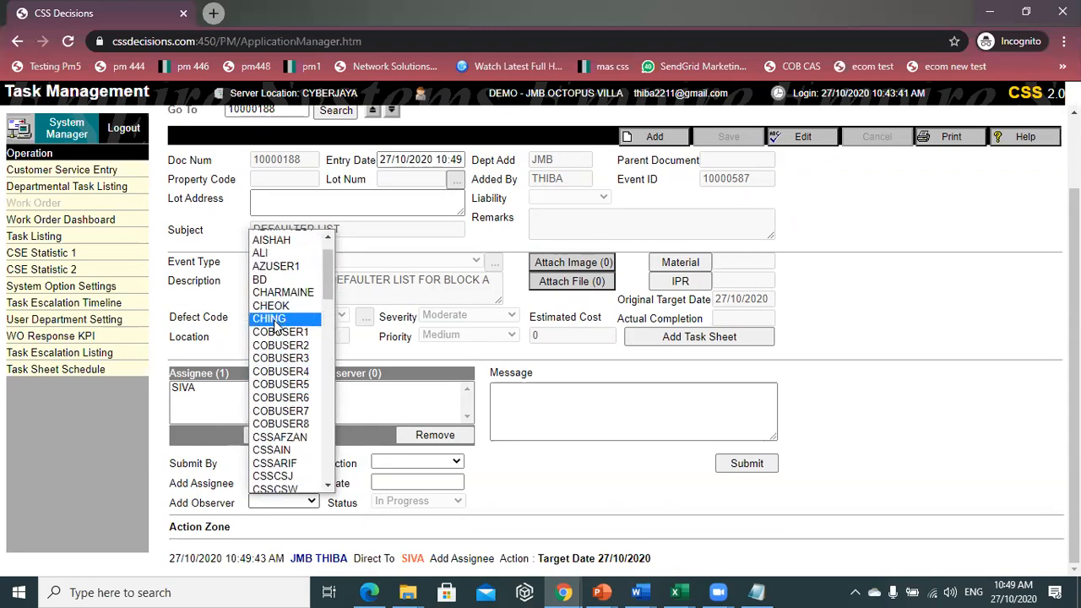
{"action": "left_click", "coordinate": [270, 305]}
{"action": "left_click", "coordinate": [747, 464]}
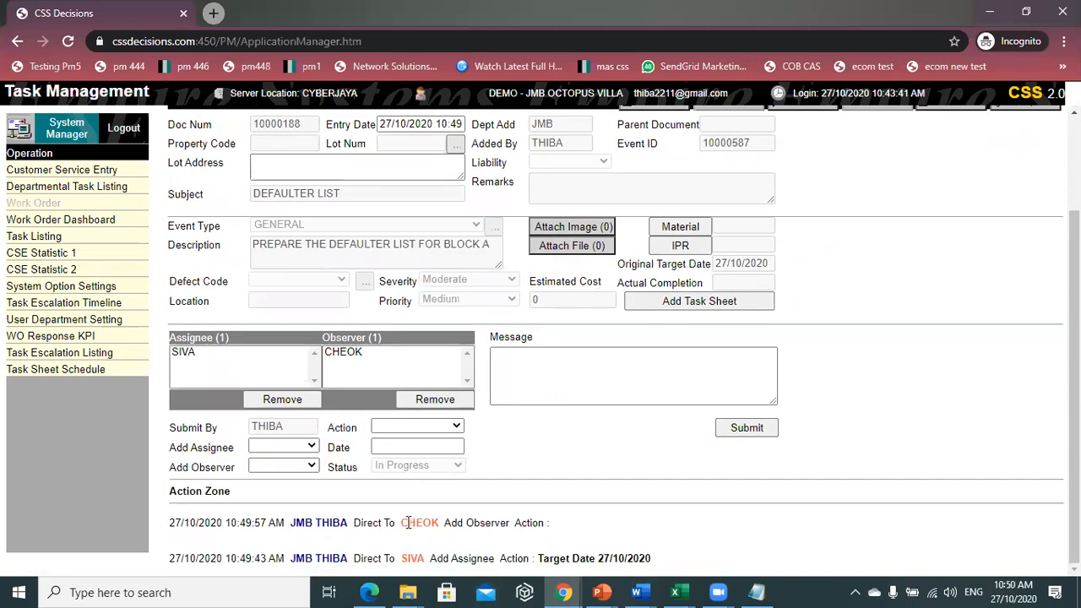
{"action": "scroll", "coordinate": [405, 517], "scroll_direction": "up", "scroll_amount": 2}
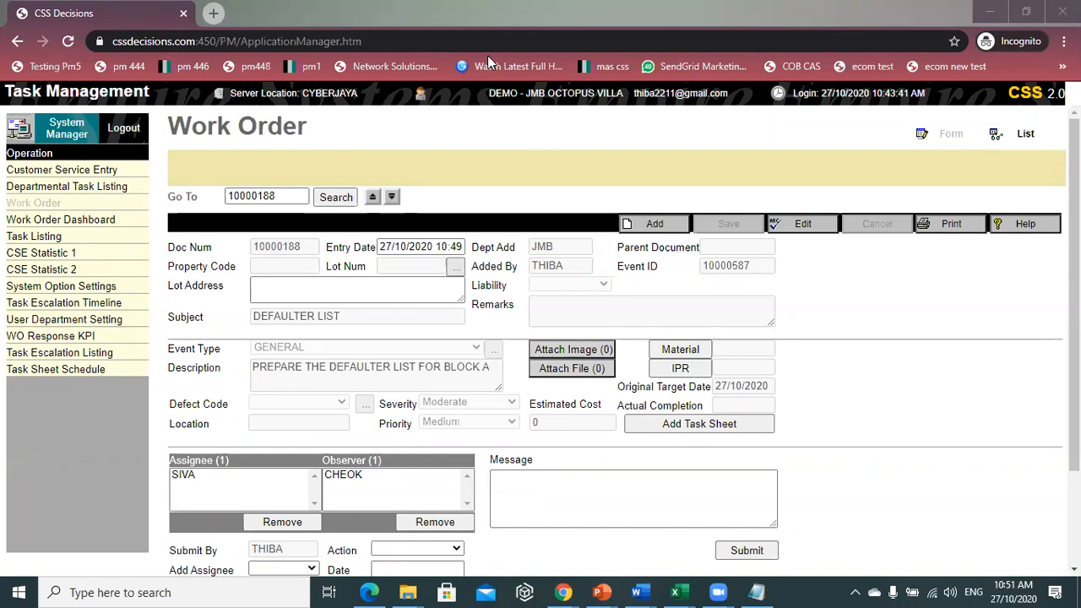
- Go to Attach Image, start a new image entry, then cancel it
{"action": "left_click", "coordinate": [579, 352]}
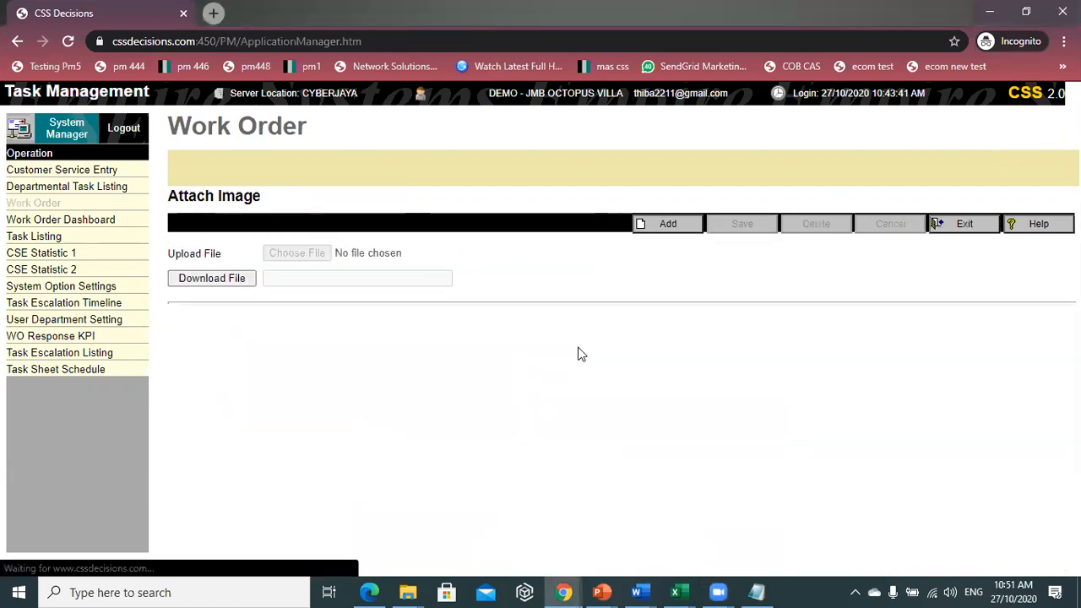
{"action": "left_click", "coordinate": [666, 226]}
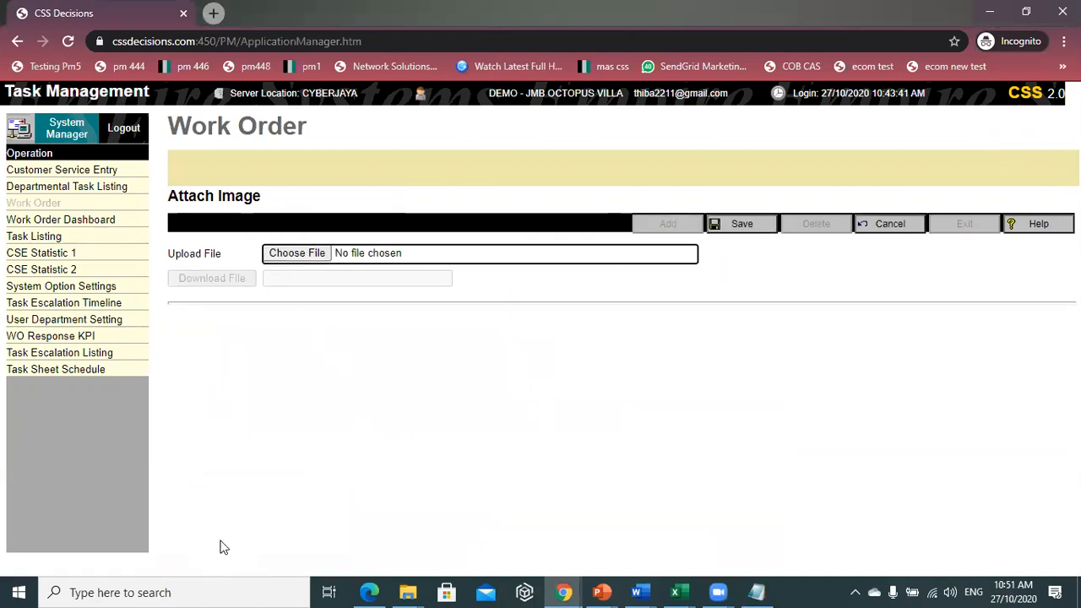
{"action": "left_click", "coordinate": [889, 228]}
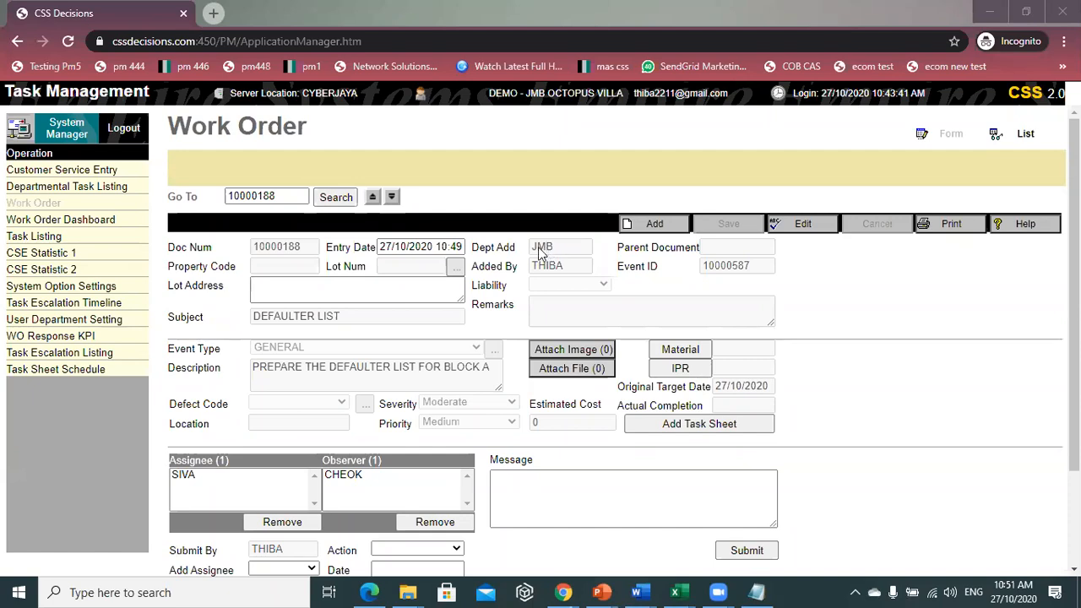
- Show the Work Order Dashboard for property JMB with a 30-day status date range
{"action": "left_click", "coordinate": [90, 228]}
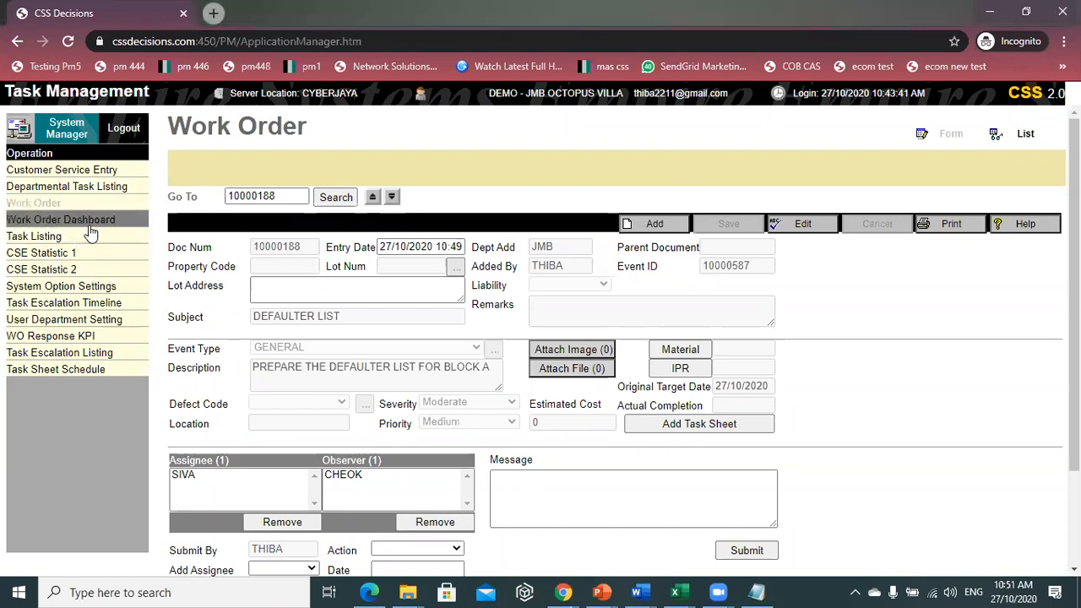
{"action": "left_click", "coordinate": [90, 230]}
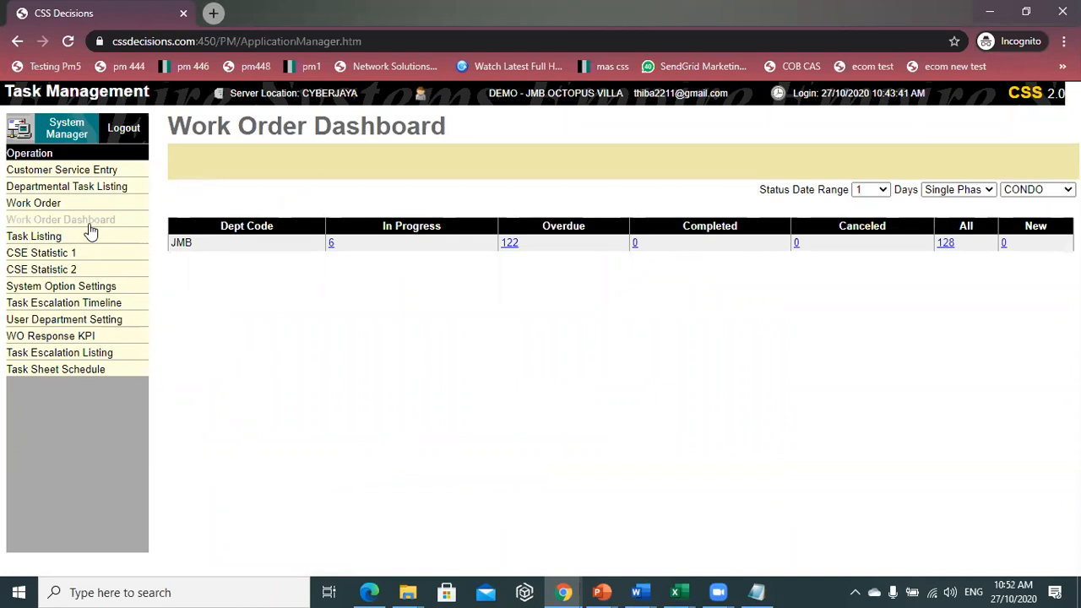
{"action": "left_click", "coordinate": [1038, 189]}
{"action": "left_click", "coordinate": [1031, 230]}
{"action": "left_click", "coordinate": [870, 191]}
{"action": "left_click", "coordinate": [873, 231]}
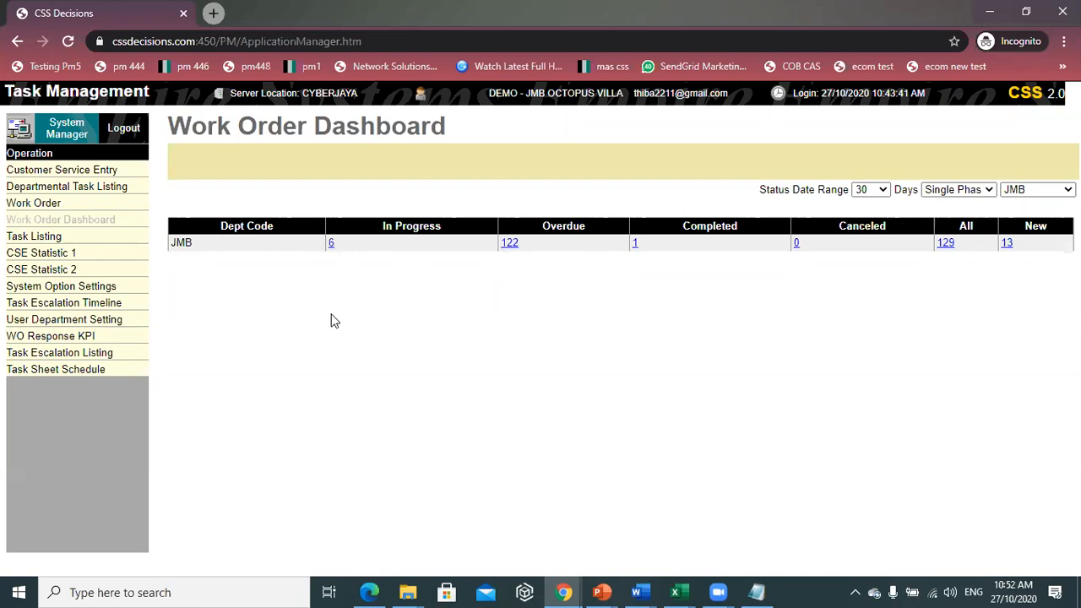
- List the six In Progress JMB work orders and open work order 10000094
{"action": "left_click", "coordinate": [331, 244]}
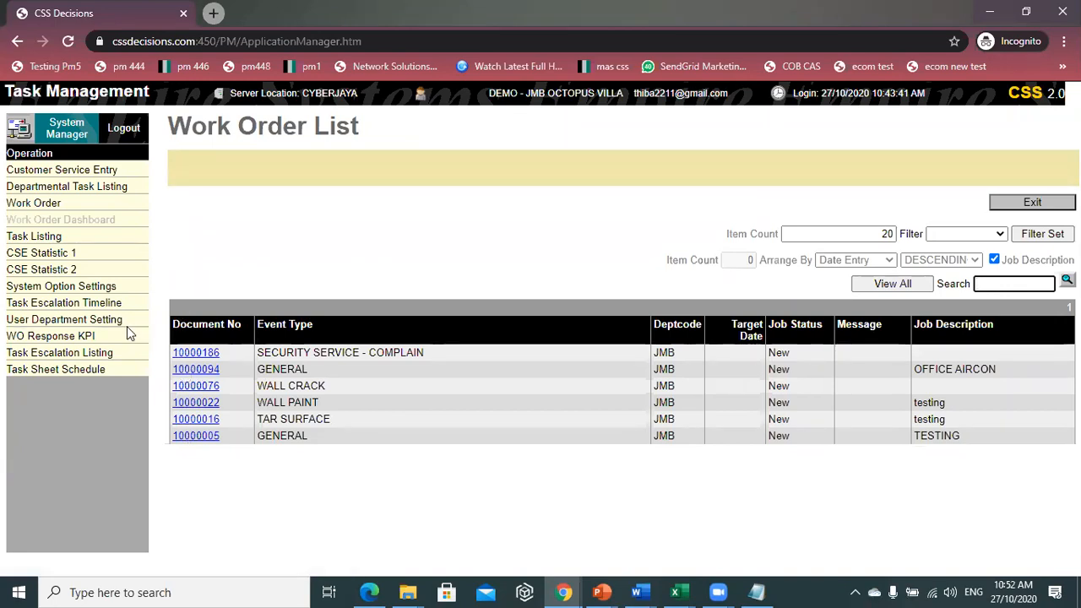
{"action": "left_click", "coordinate": [210, 374]}
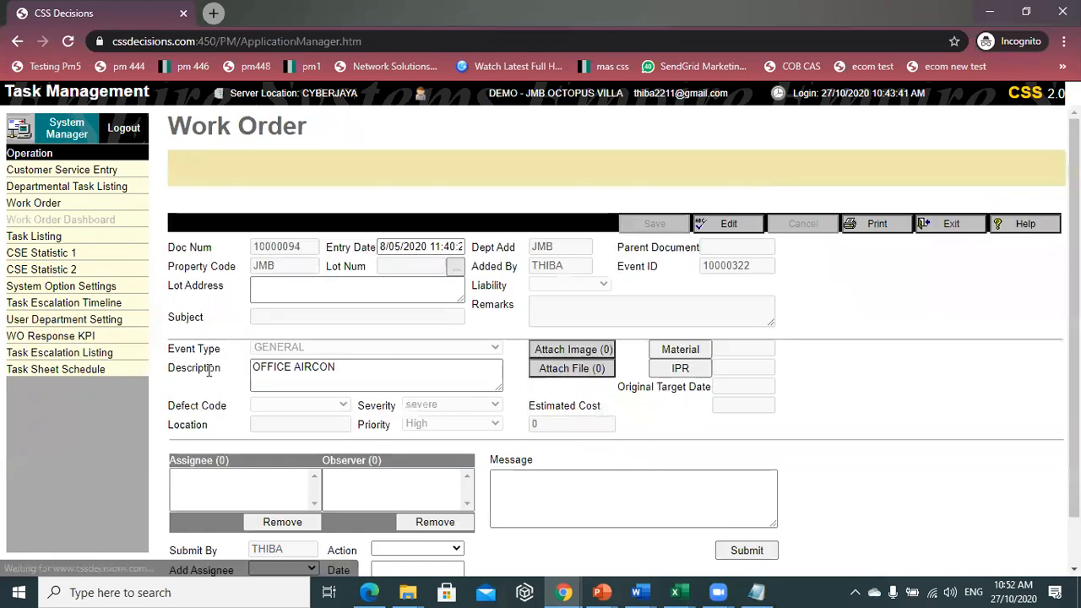
- Choose a staff member as assignee on work order 10000094 (OFFICE AIRCON)
{"action": "scroll", "coordinate": [647, 315], "scroll_direction": "down", "scroll_amount": 2}
{"action": "scroll", "coordinate": [644, 316], "scroll_direction": "up", "scroll_amount": 1}
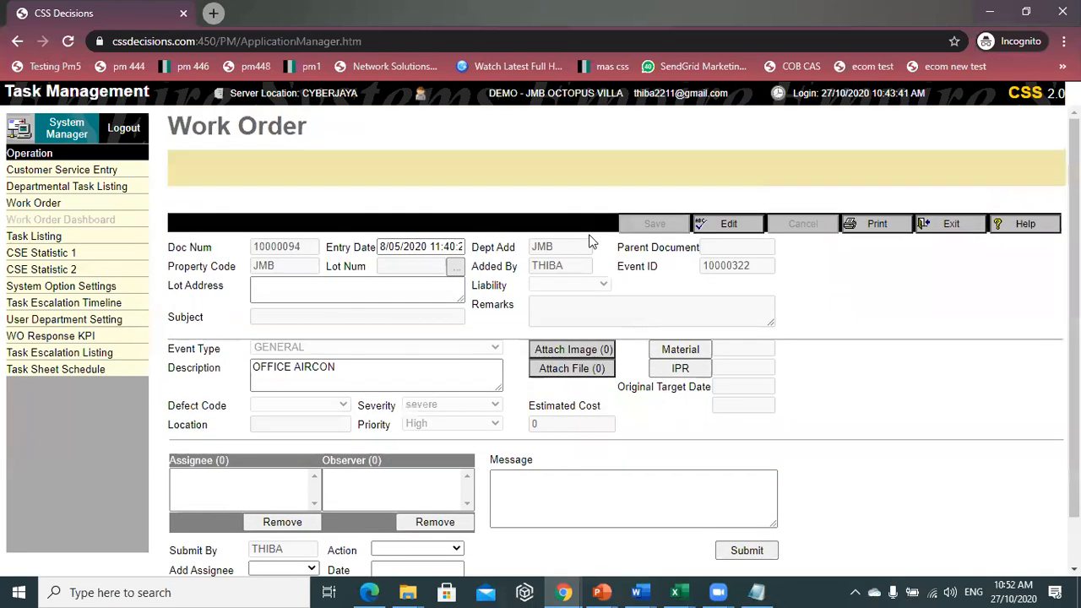
{"action": "scroll", "coordinate": [301, 344], "scroll_direction": "down", "scroll_amount": 1}
{"action": "left_click", "coordinate": [316, 328]}
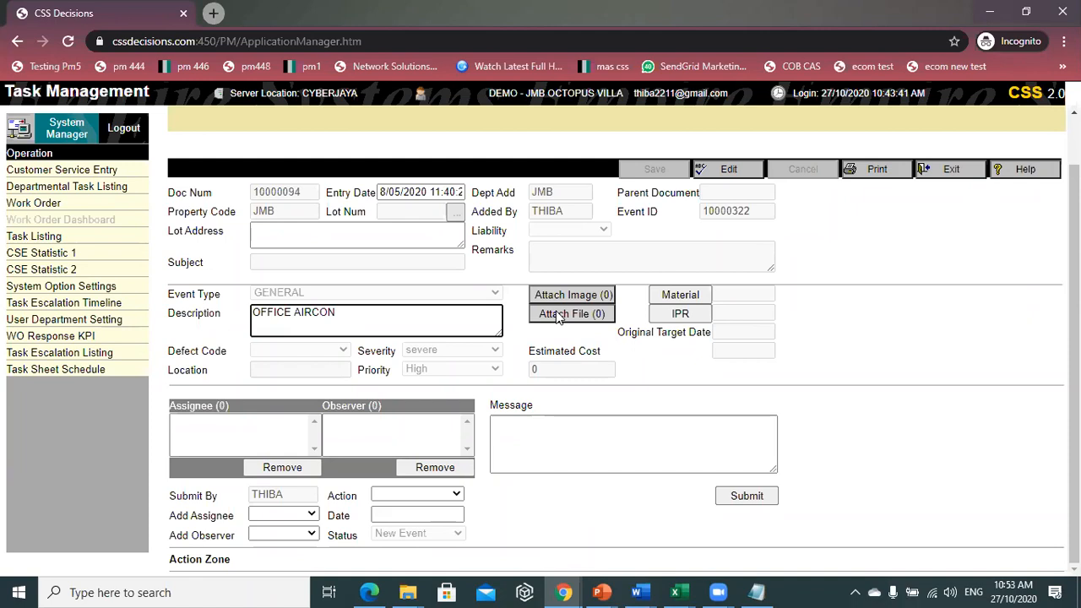
{"action": "left_click", "coordinate": [262, 521]}
{"action": "left_click", "coordinate": [272, 262]}
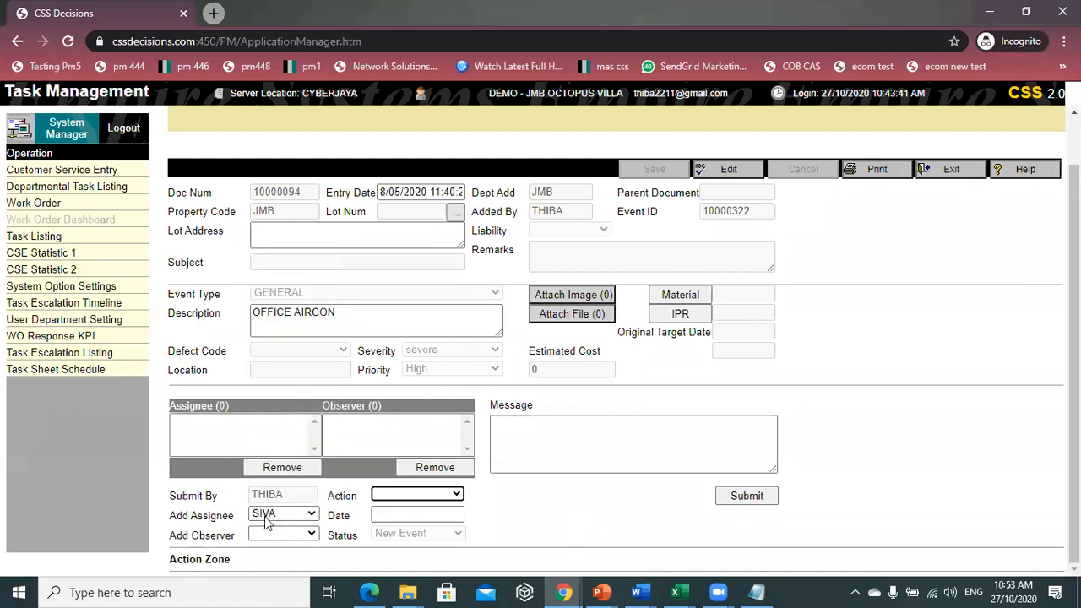
- Set the target date to 28/10/2020, submit, and return to the Work Order List
{"action": "left_click", "coordinate": [412, 497]}
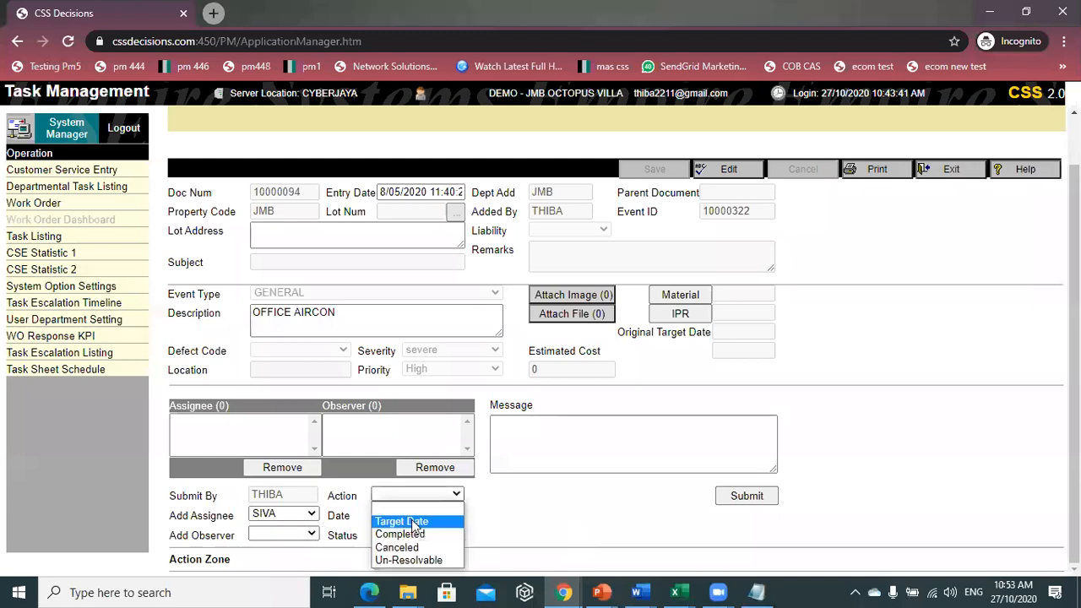
{"action": "left_click", "coordinate": [404, 522]}
{"action": "left_click", "coordinate": [373, 515]}
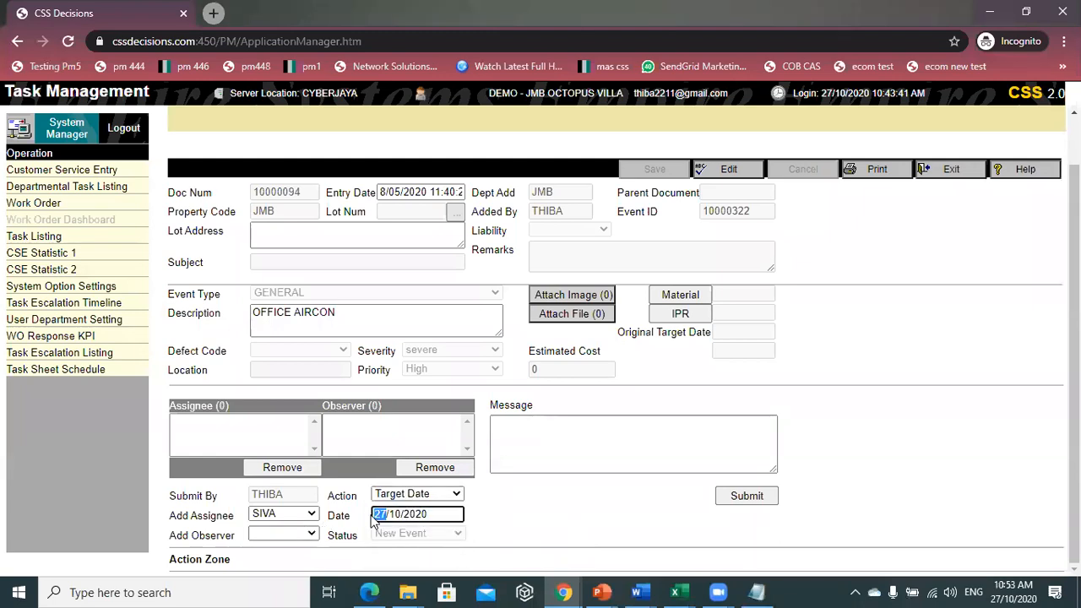
{"action": "type", "text": "28"}
{"action": "left_click", "coordinate": [549, 435]}
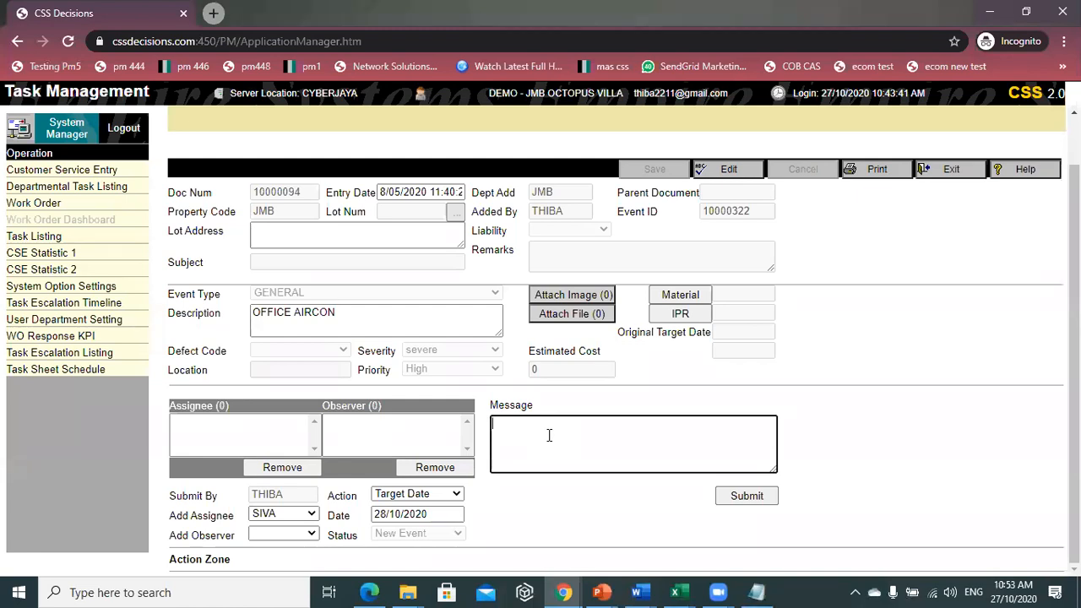
{"action": "left_click", "coordinate": [757, 498]}
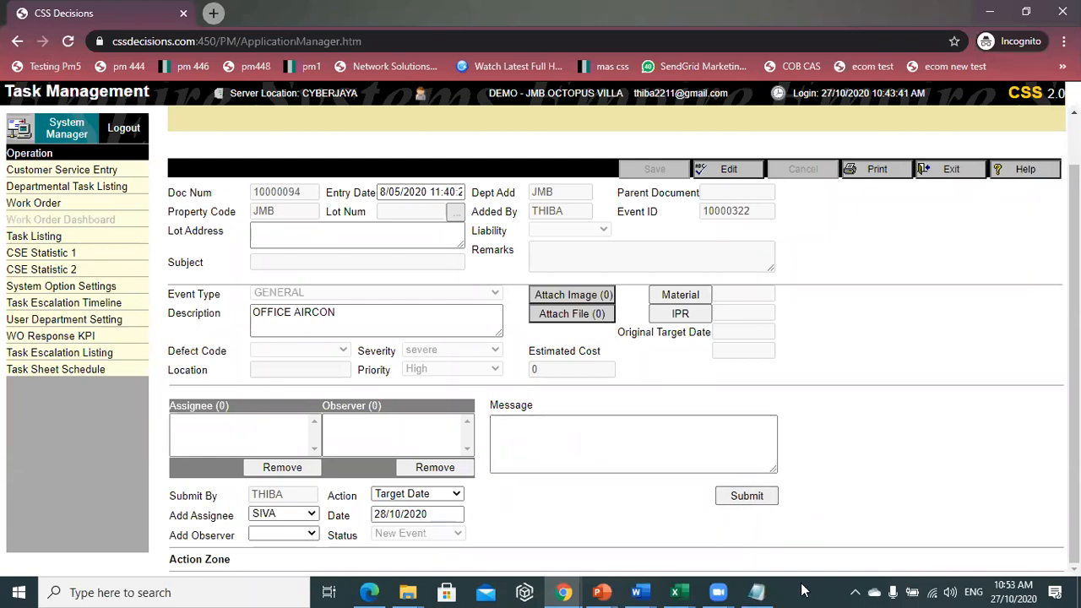
{"action": "scroll", "coordinate": [444, 433], "scroll_direction": "down", "scroll_amount": 2}
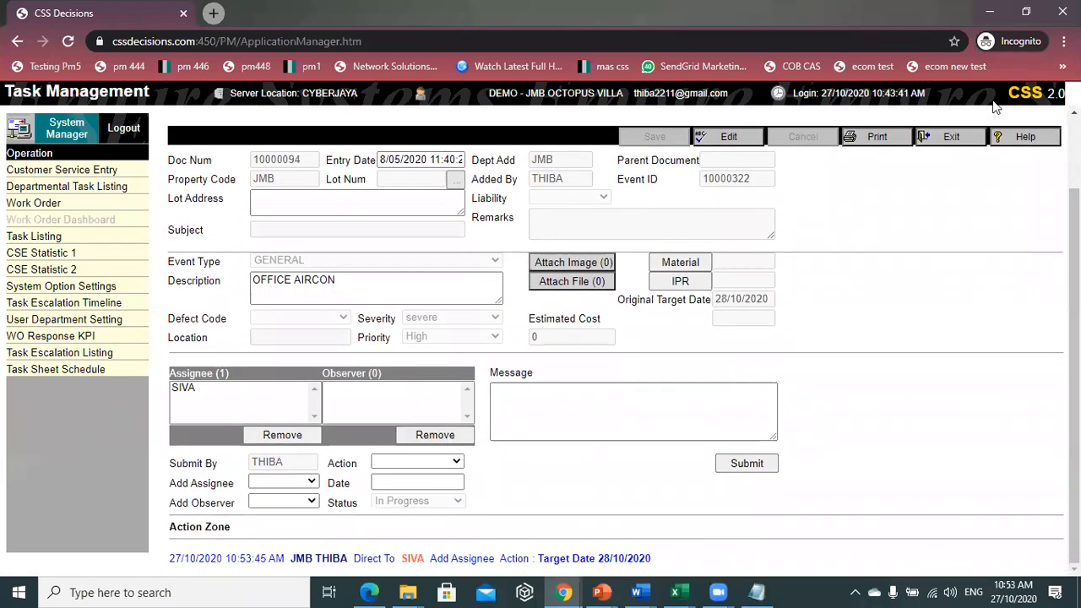
{"action": "left_click", "coordinate": [952, 139]}
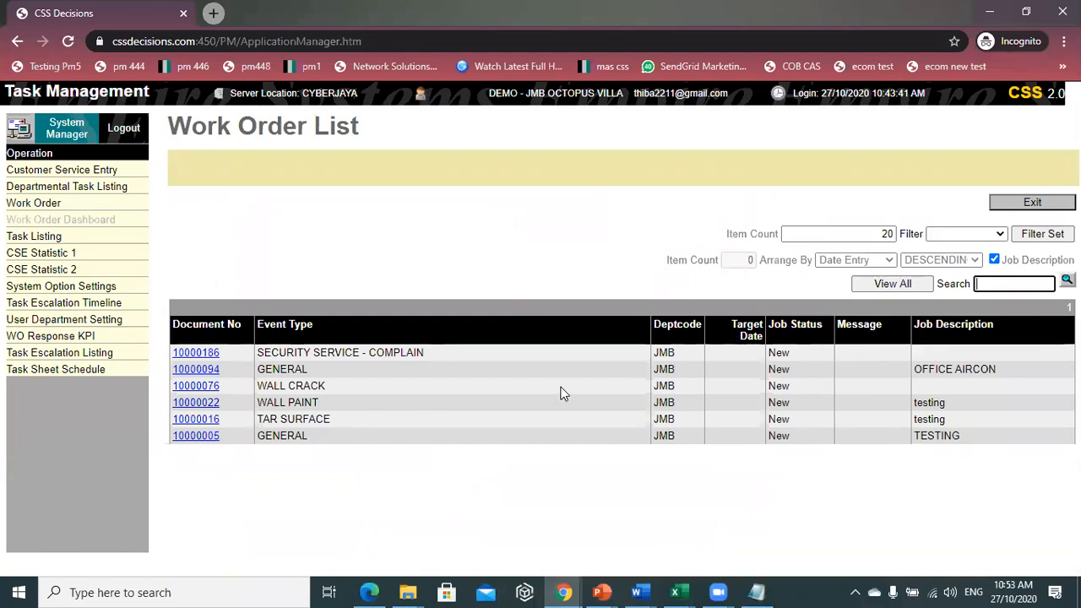
- Open Task Listing and set the period type to Monthly
{"action": "left_click", "coordinate": [95, 240]}
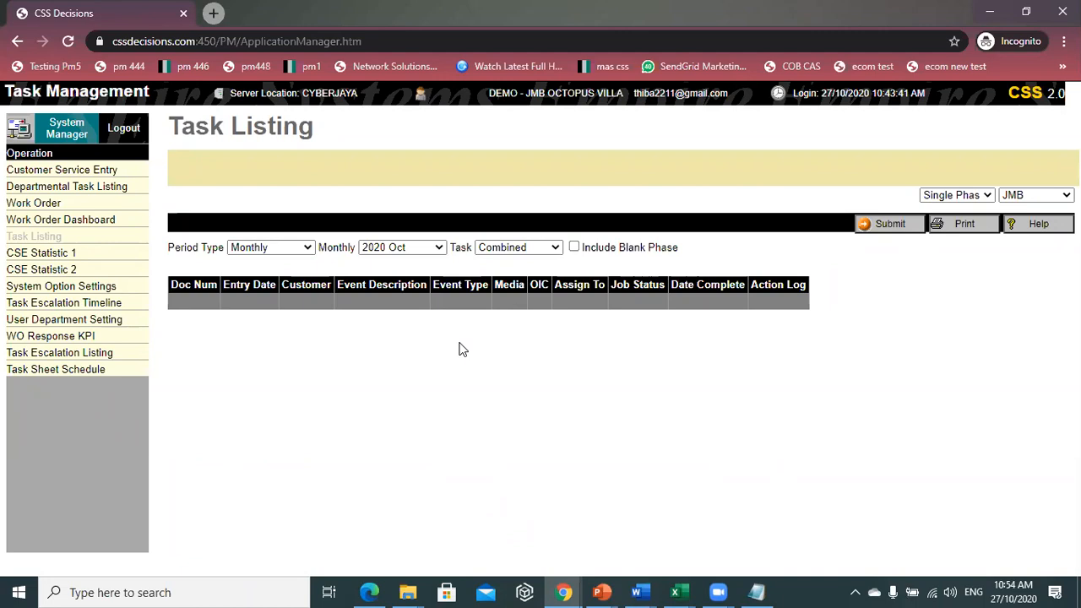
{"action": "left_click", "coordinate": [265, 250]}
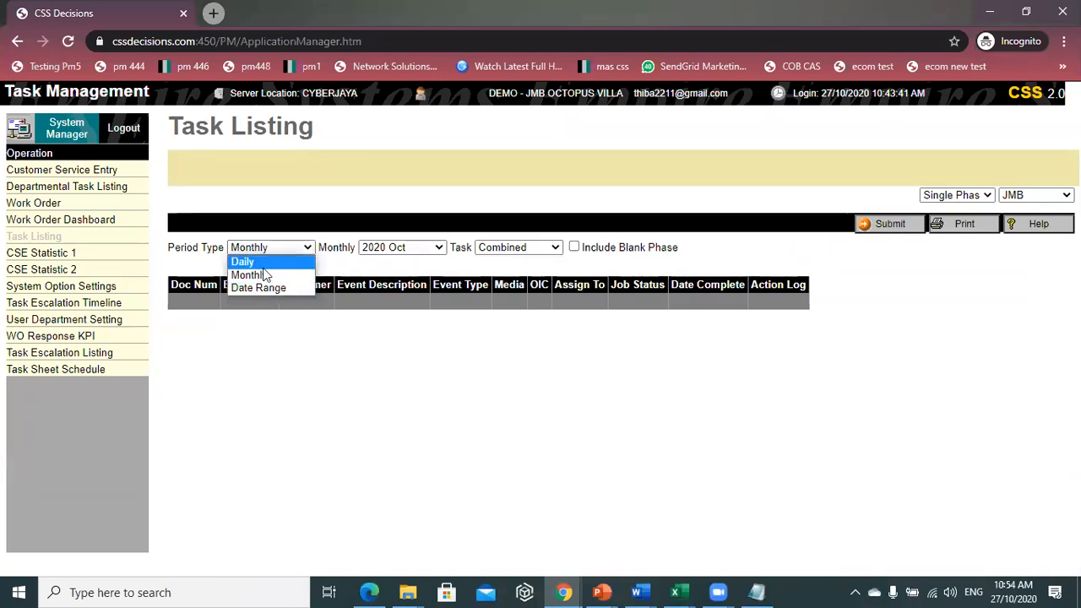
{"action": "left_click", "coordinate": [260, 277]}
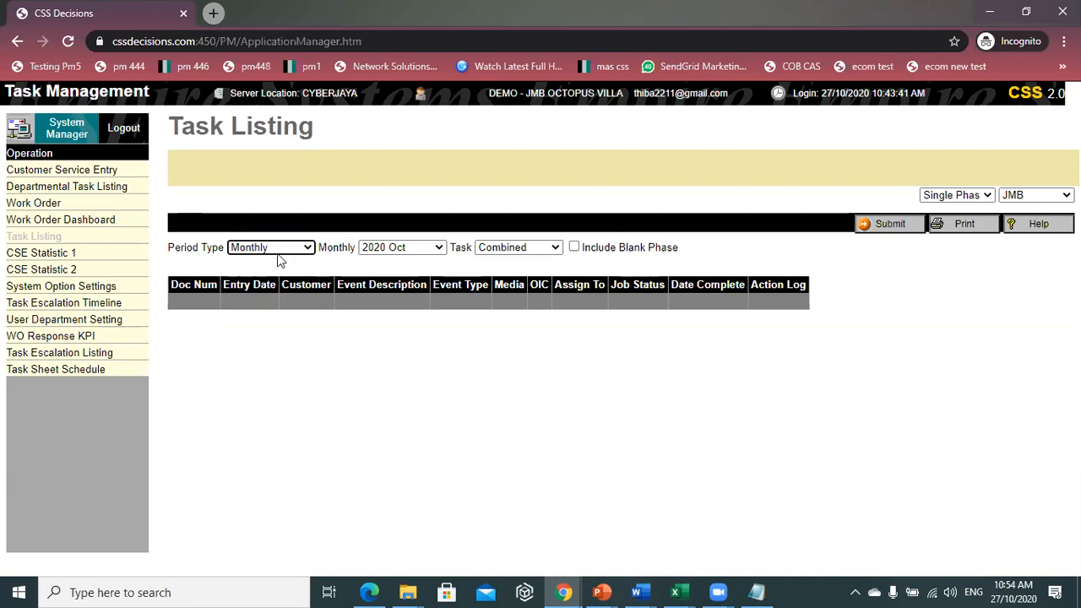
{"action": "left_click", "coordinate": [407, 250]}
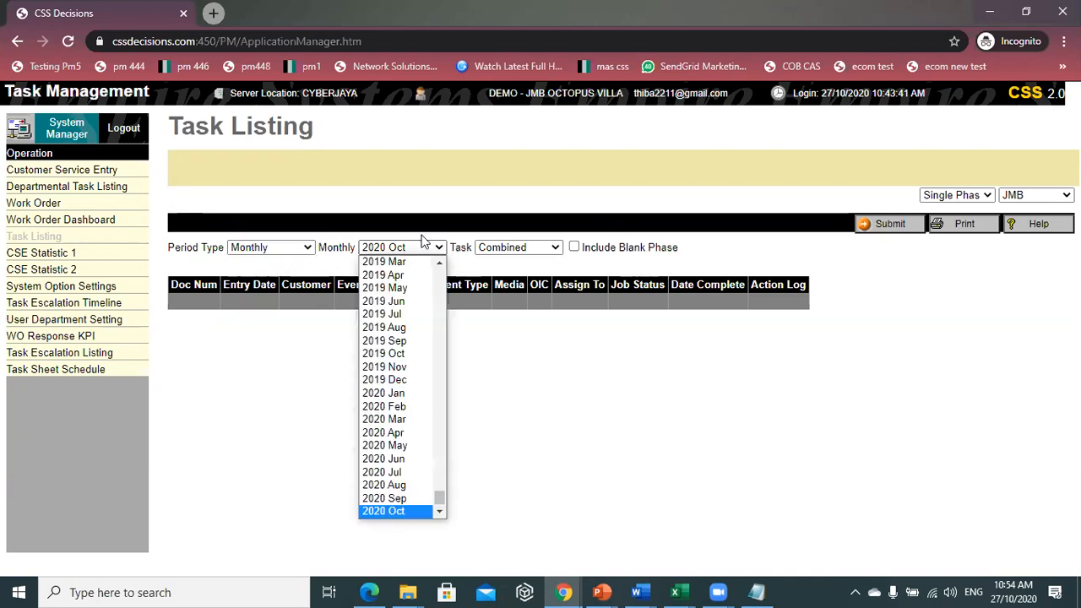
{"action": "scroll", "coordinate": [414, 498], "scroll_direction": "up", "scroll_amount": 1}
{"action": "left_click", "coordinate": [279, 247]}
{"action": "left_click", "coordinate": [292, 295]}
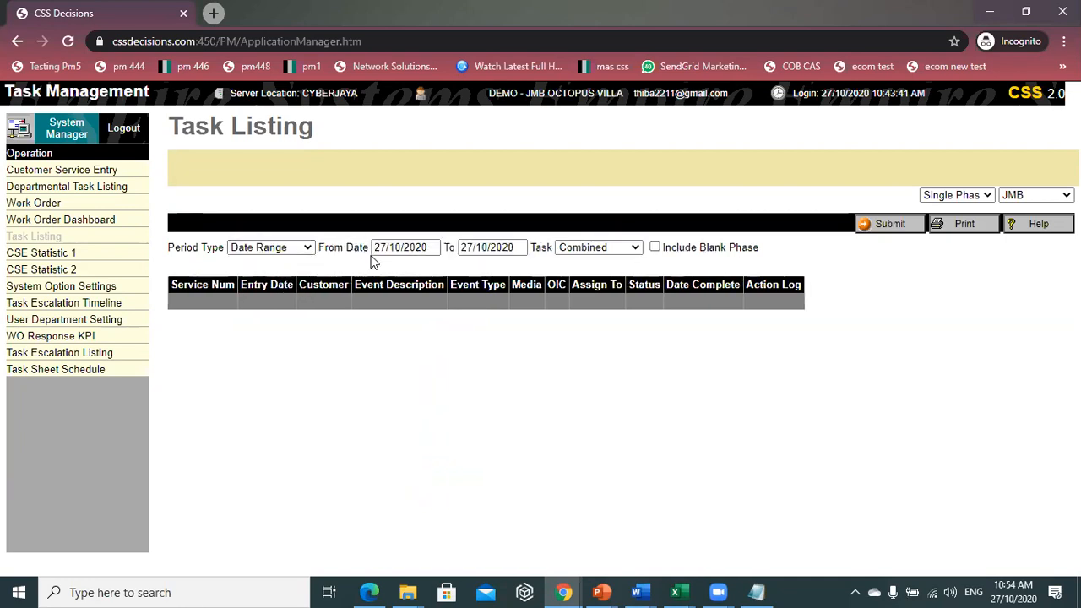
{"action": "left_click", "coordinate": [292, 247]}
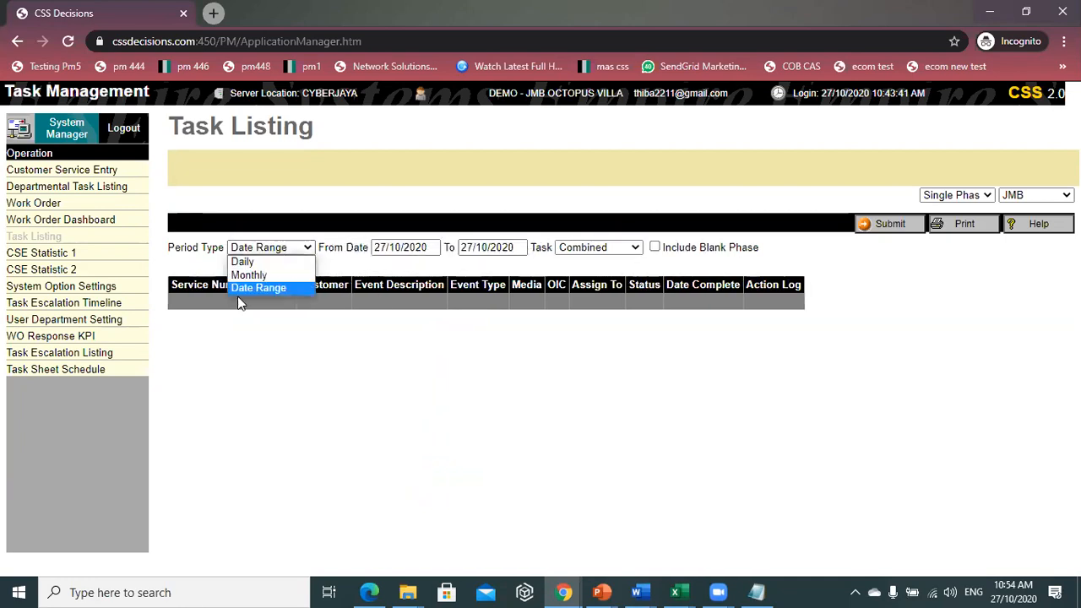
{"action": "left_click", "coordinate": [253, 274]}
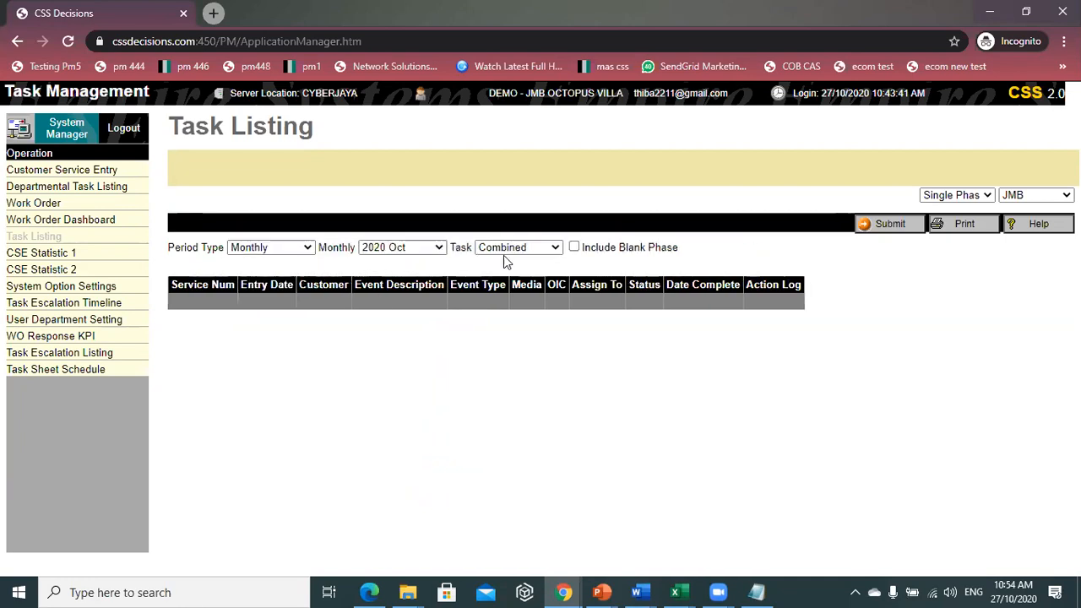
- Choose month 2020 Jul and task type Combined
{"action": "left_click", "coordinate": [372, 248]}
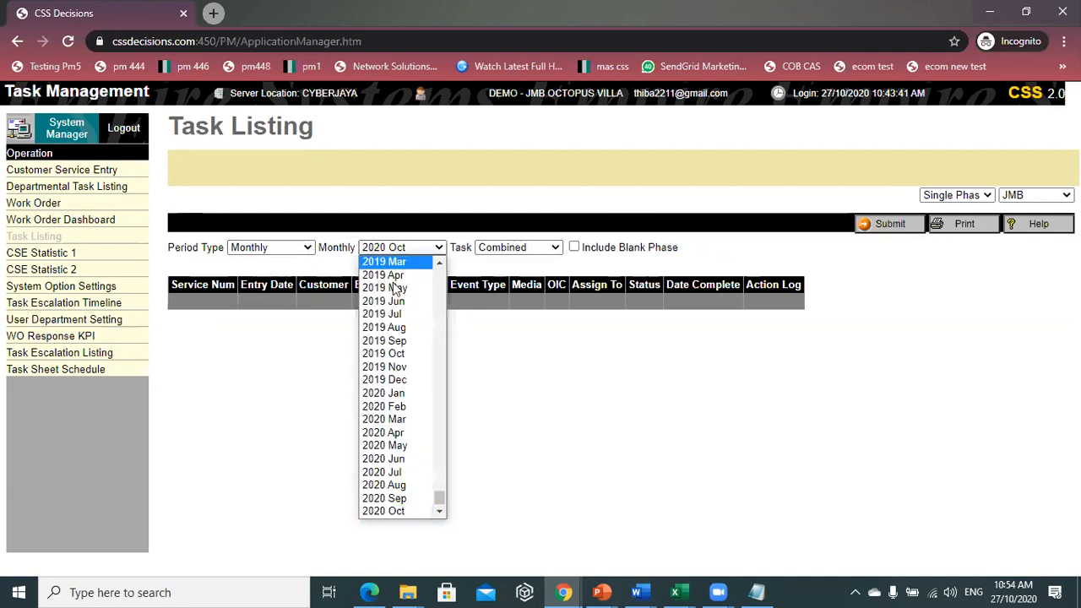
{"action": "left_click", "coordinate": [401, 473]}
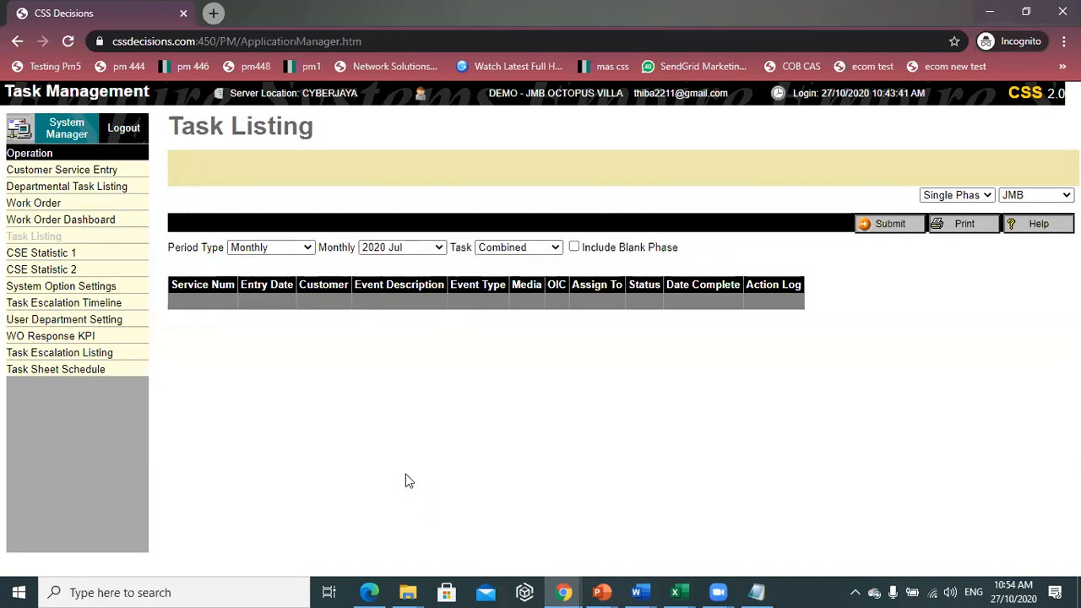
{"action": "left_click", "coordinate": [523, 249]}
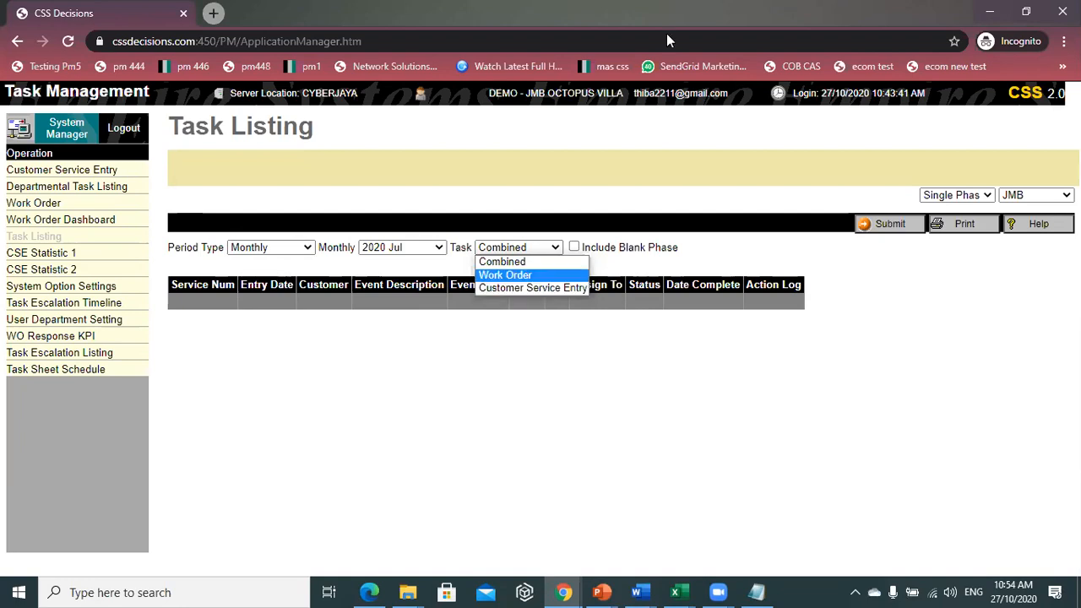
{"action": "left_click", "coordinate": [753, 239]}
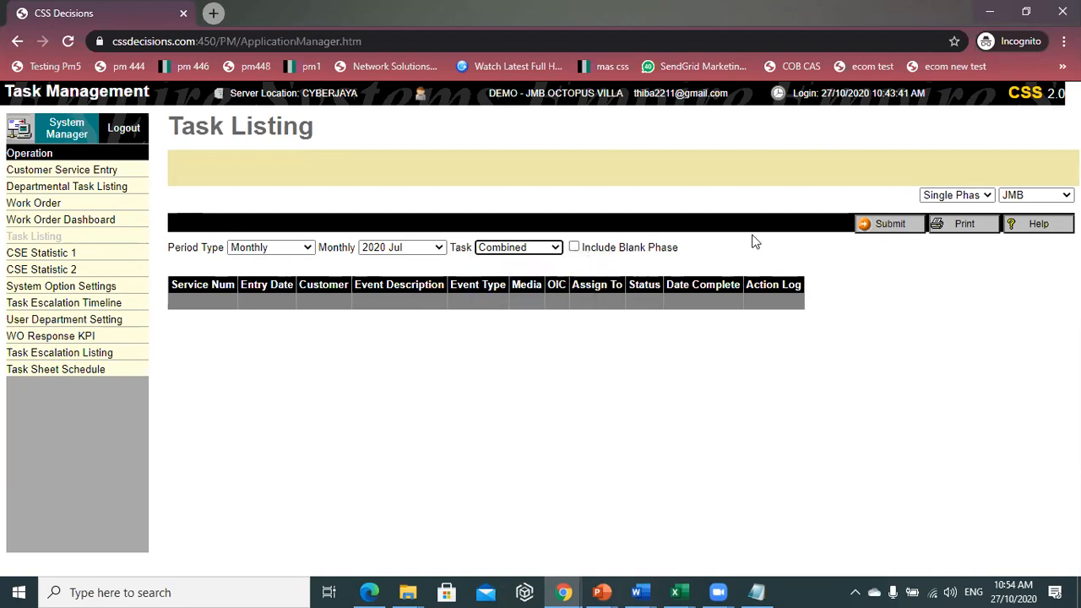
- Run the task listing for 2020 Jul and inspect the first task's action log
{"action": "left_click", "coordinate": [883, 226]}
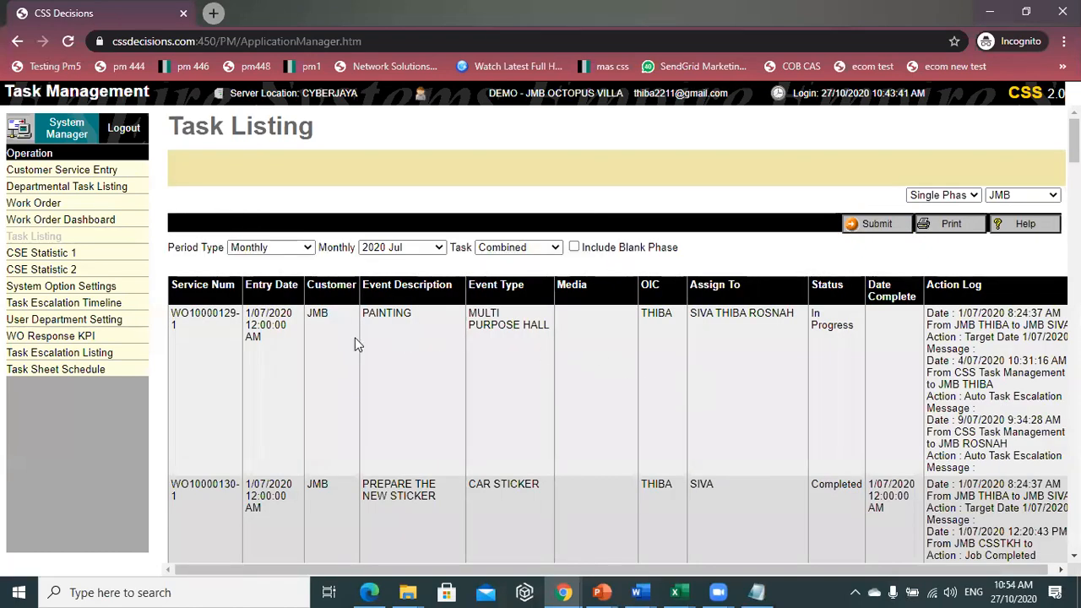
{"action": "left_click_drag", "start_coordinate": [457, 572], "coordinate": [523, 570]}
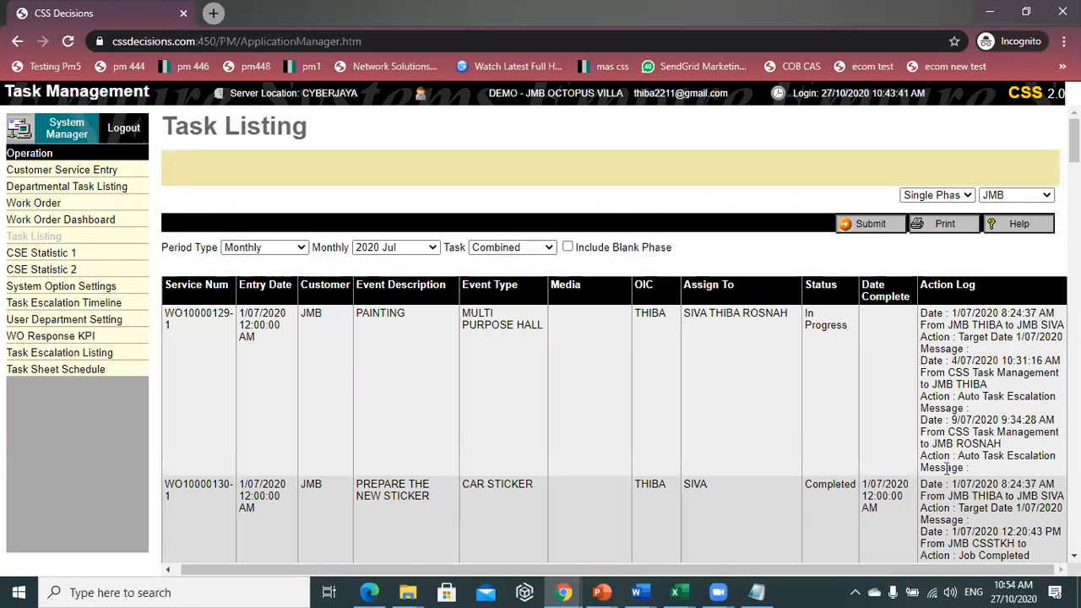
{"action": "scroll", "coordinate": [948, 467], "scroll_direction": "down", "scroll_amount": 1}
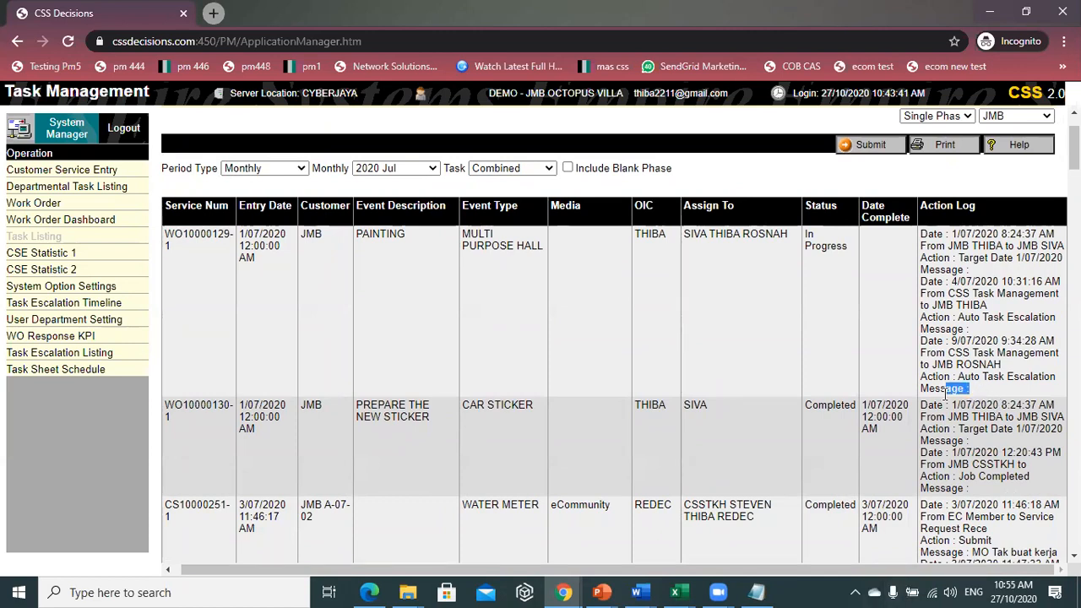
{"action": "triple_click", "coordinate": [934, 390]}
{"action": "left_click", "coordinate": [944, 401]}
- Look over the July task list again and open its print options
{"action": "scroll", "coordinate": [895, 359], "scroll_direction": "down", "scroll_amount": 9}
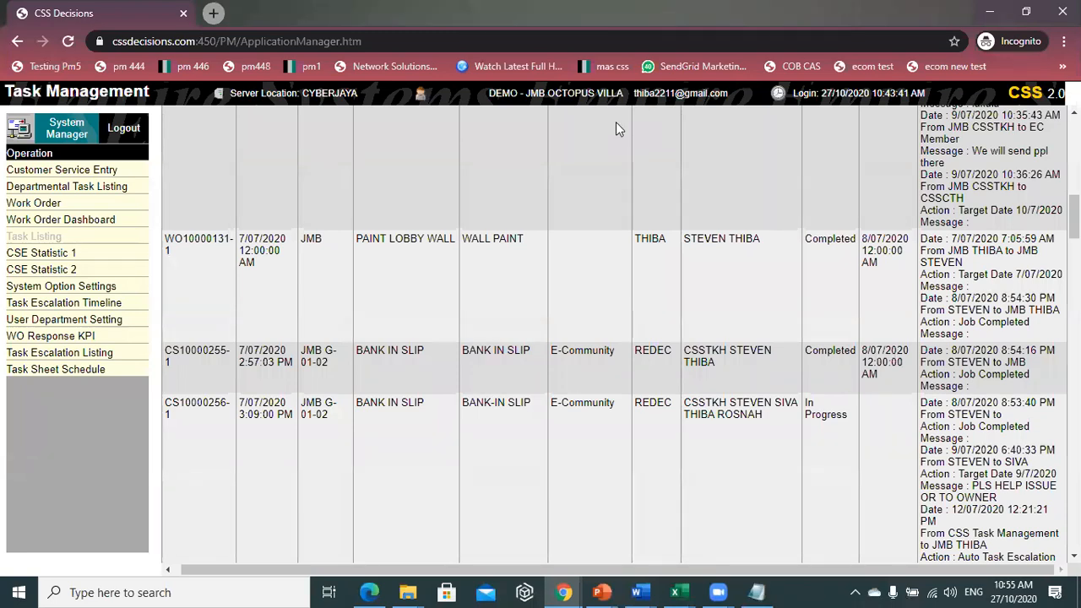
{"action": "scroll", "coordinate": [768, 337], "scroll_direction": "up", "scroll_amount": 10}
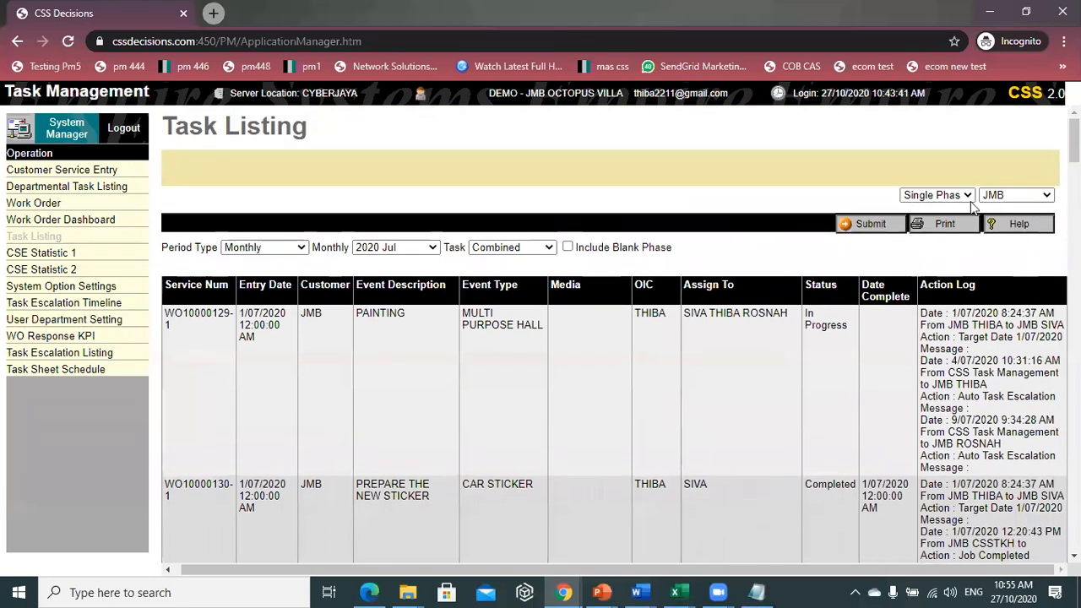
{"action": "scroll", "coordinate": [844, 279], "scroll_direction": "up", "scroll_amount": 1}
{"action": "left_click", "coordinate": [944, 224]}
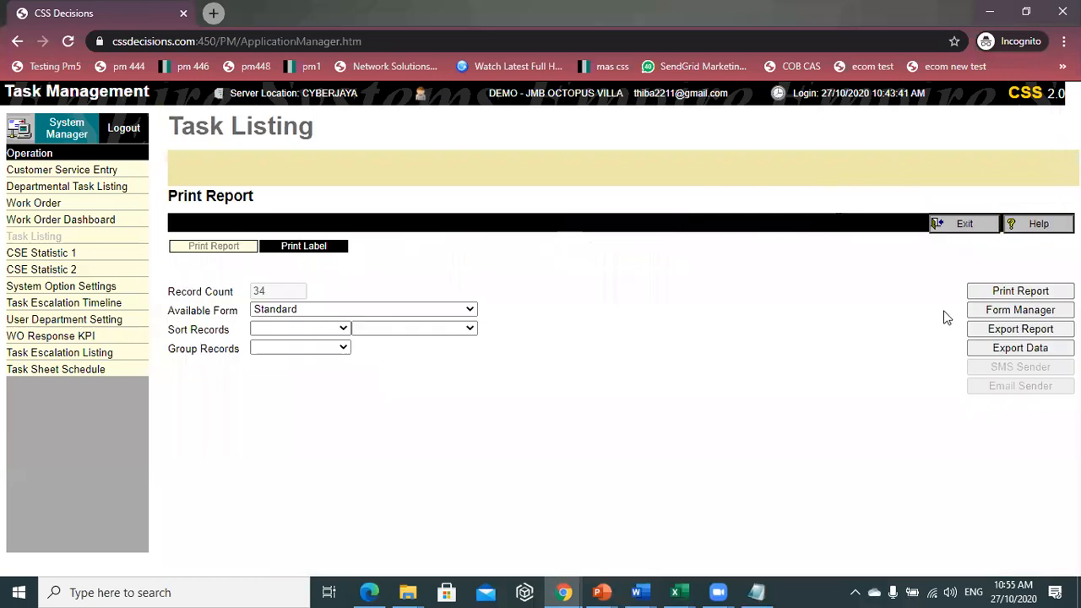
- Generate and preview the 34-record July task report, then exit back to Task Listing
{"action": "left_click", "coordinate": [1021, 293]}
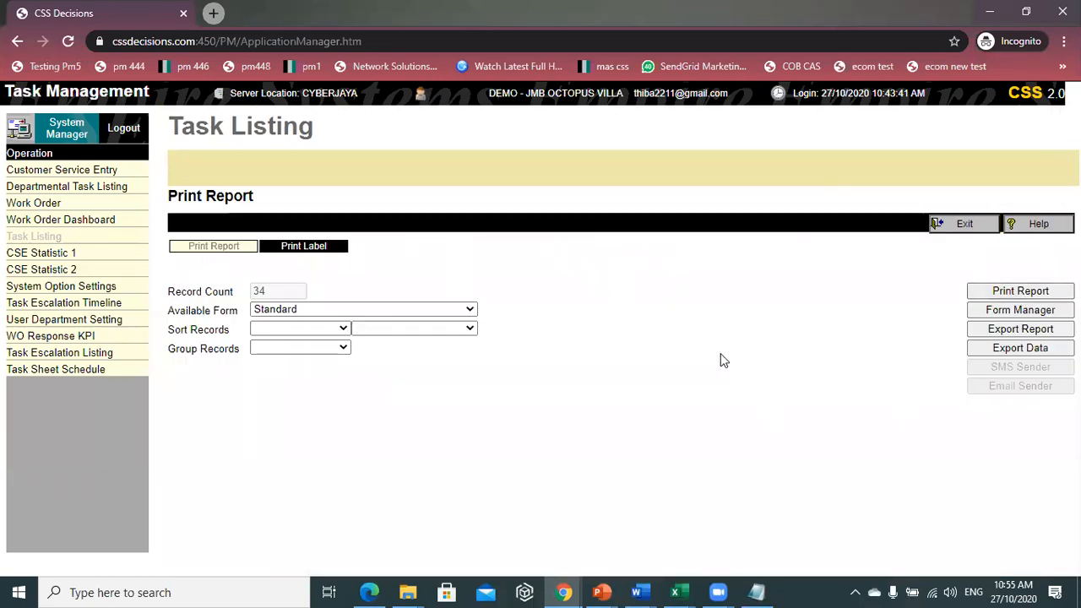
{"action": "scroll", "coordinate": [718, 346], "scroll_direction": "down", "scroll_amount": 15}
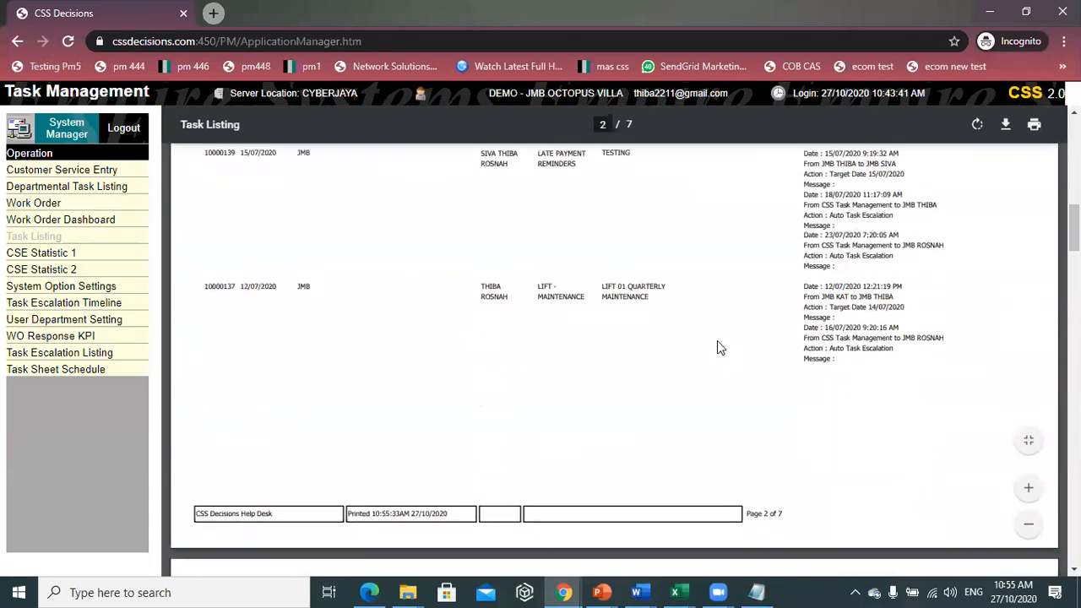
{"action": "scroll", "coordinate": [681, 339], "scroll_direction": "up", "scroll_amount": 15}
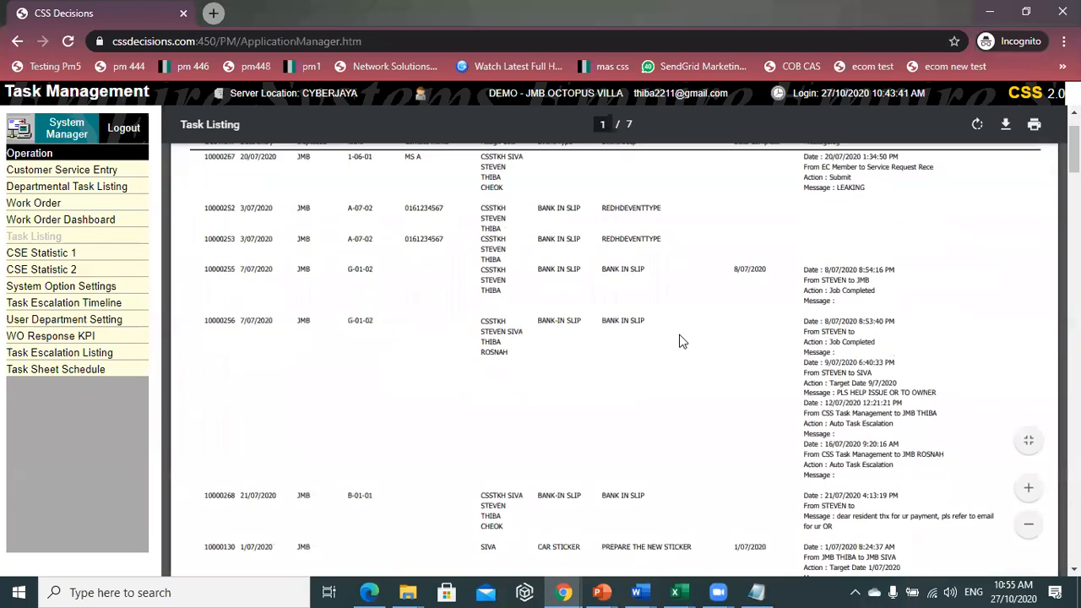
{"action": "left_click", "coordinate": [16, 44]}
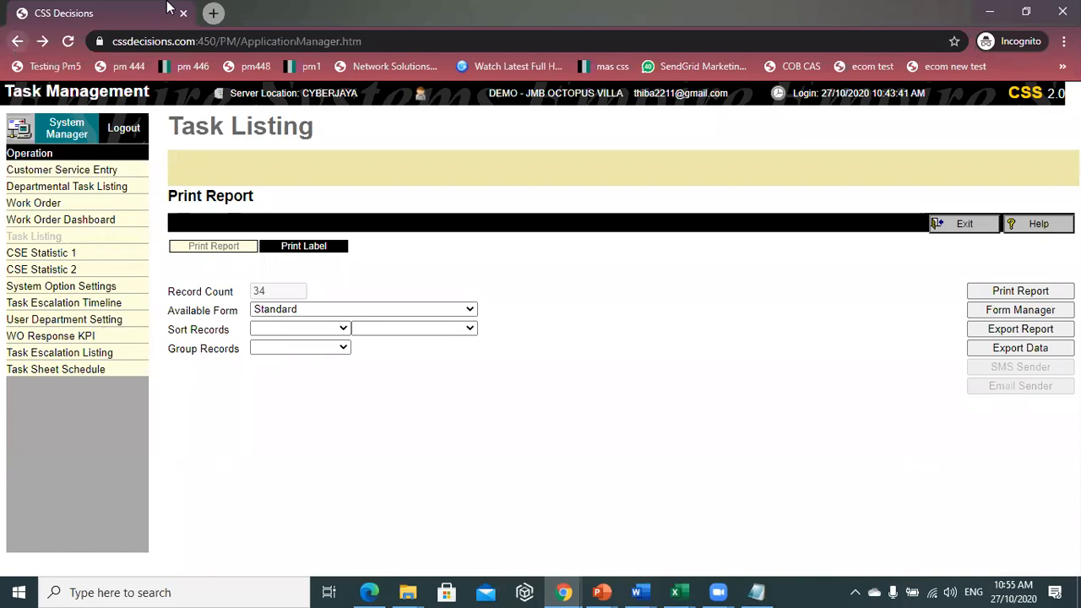
{"action": "left_click", "coordinate": [984, 226]}
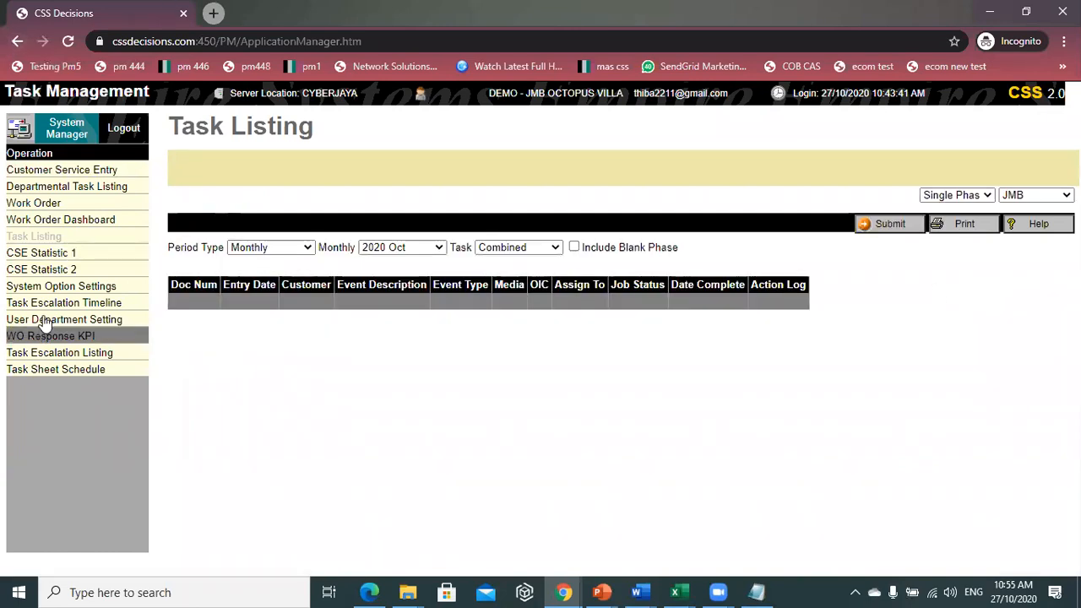
- Open the Departmental Task Listing, then move to the other Chrome window
{"action": "left_click", "coordinate": [42, 189]}
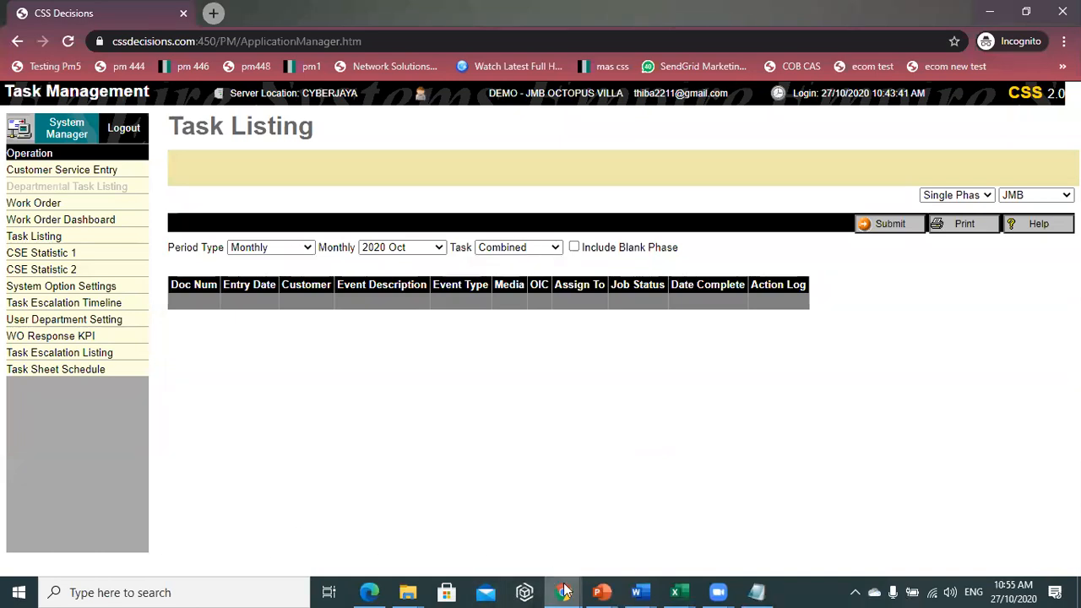
{"action": "mouse_move", "coordinate": [563, 591]}
{"action": "left_click", "coordinate": [501, 527]}
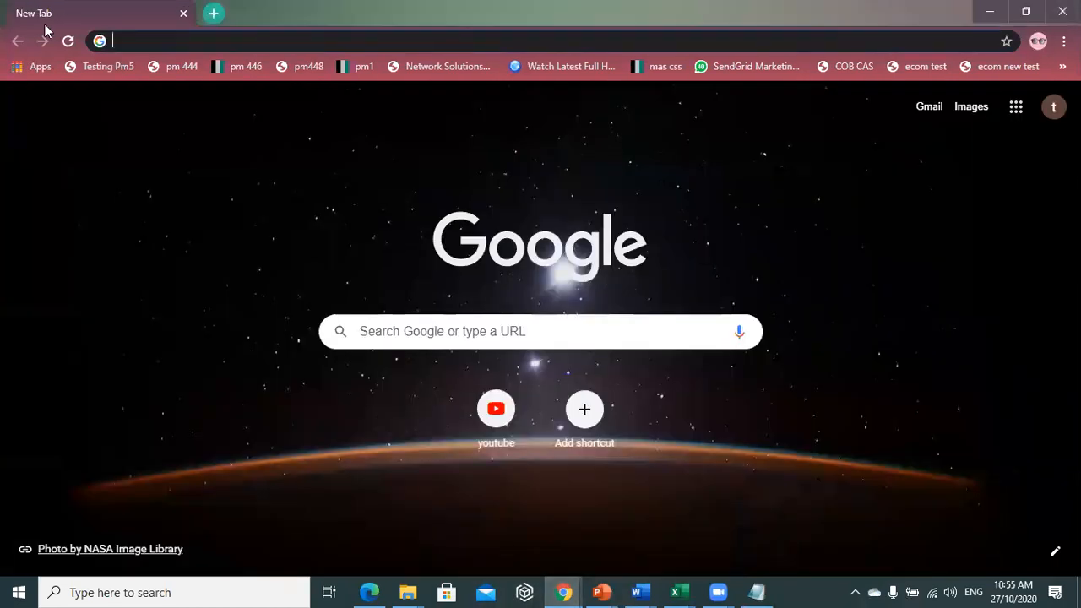
- Log in via the Testing Pm5 bookmark with the account password, then return to Task Listing
{"action": "left_click", "coordinate": [99, 69]}
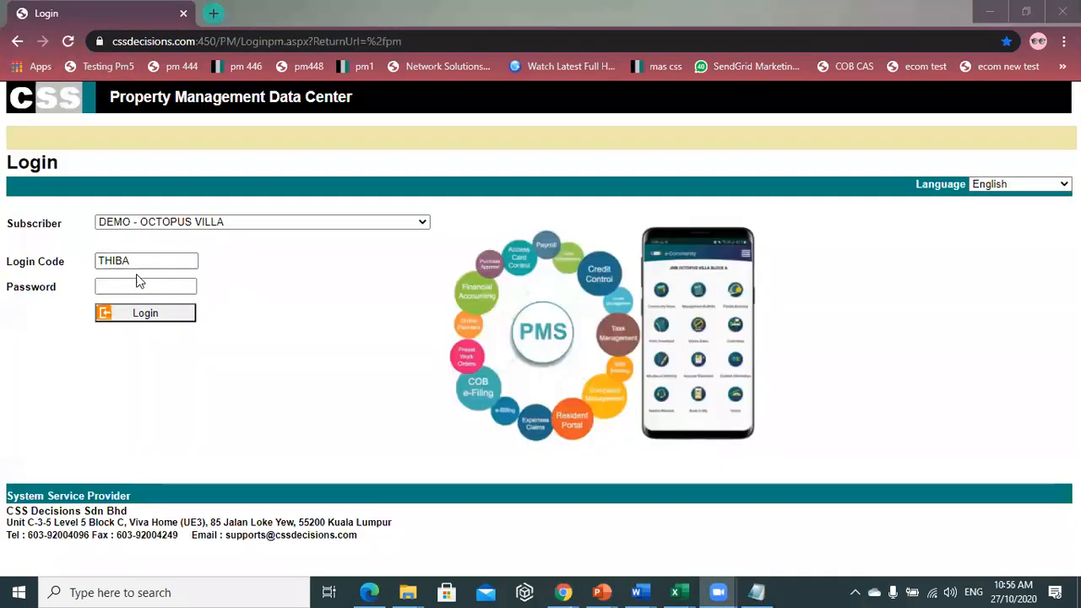
{"action": "left_click", "coordinate": [131, 282]}
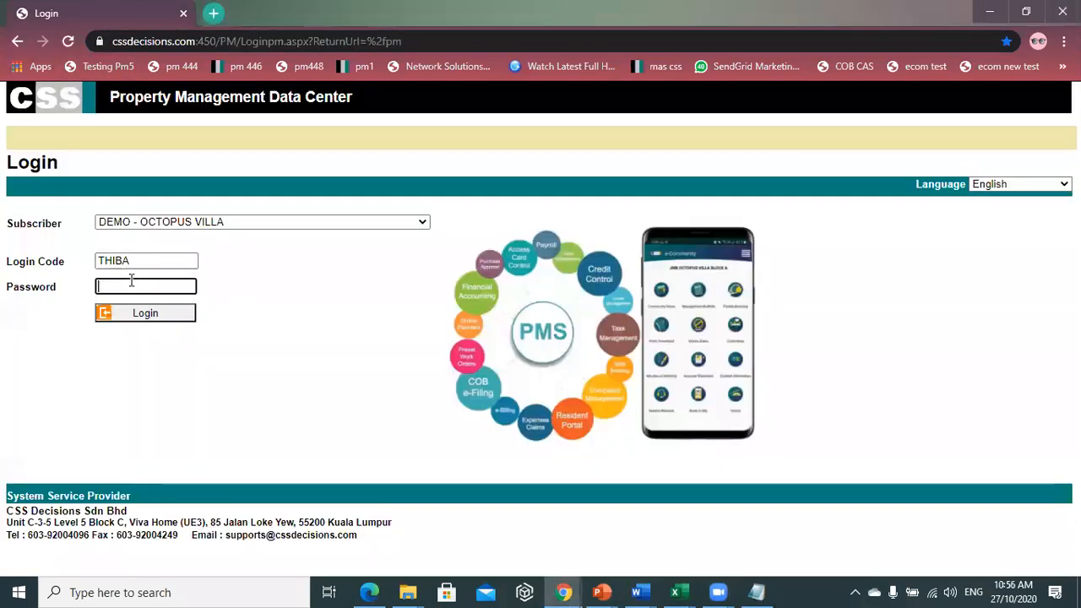
{"action": "type", "text": "••••"}
{"action": "key", "text": "Return"}
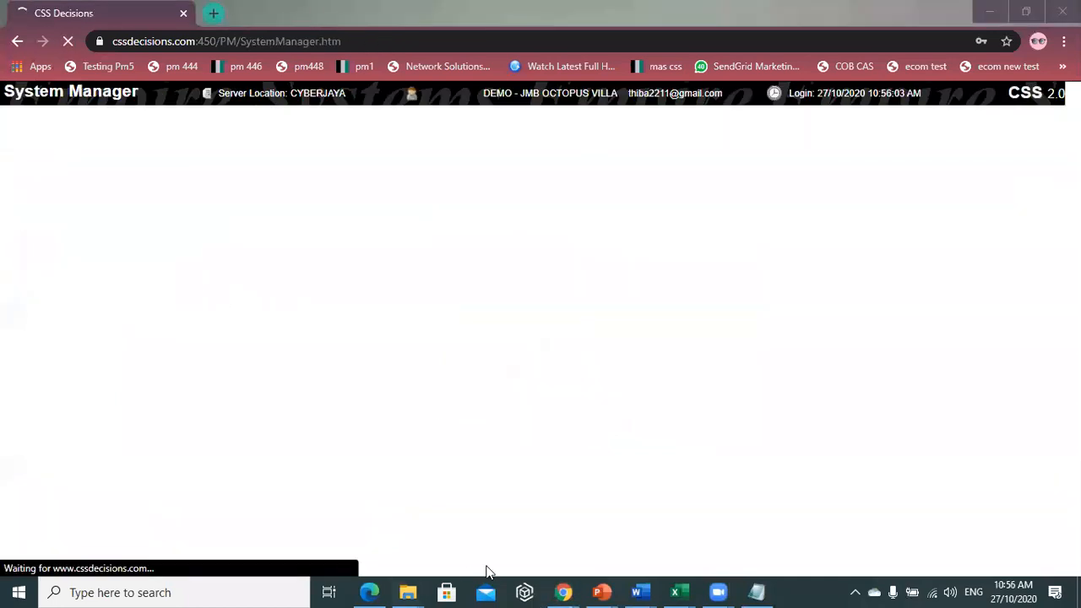
{"action": "mouse_move", "coordinate": [563, 592]}
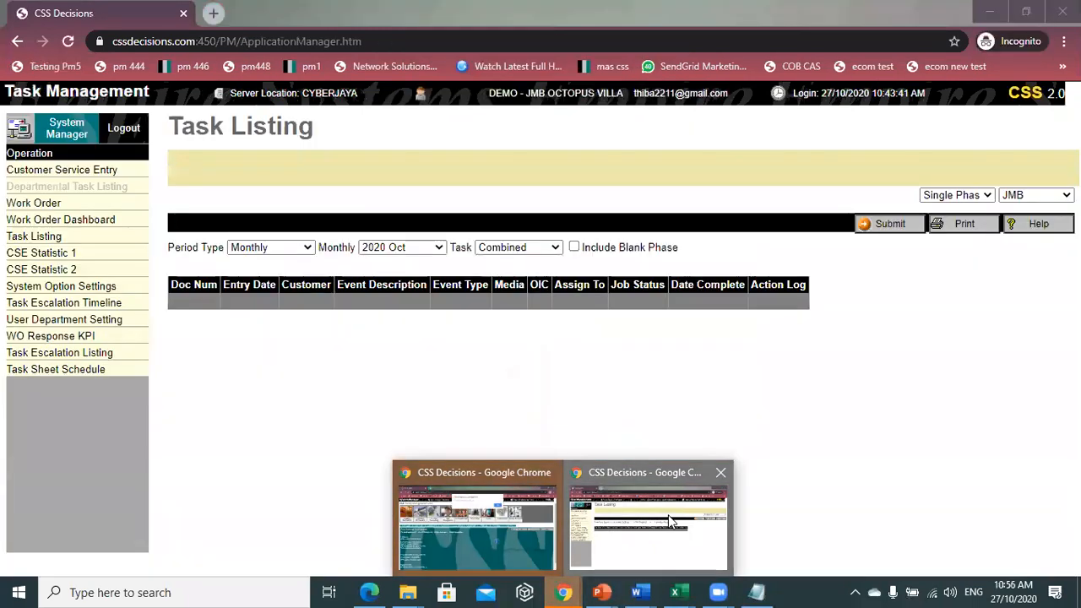
{"action": "left_click", "coordinate": [670, 521]}
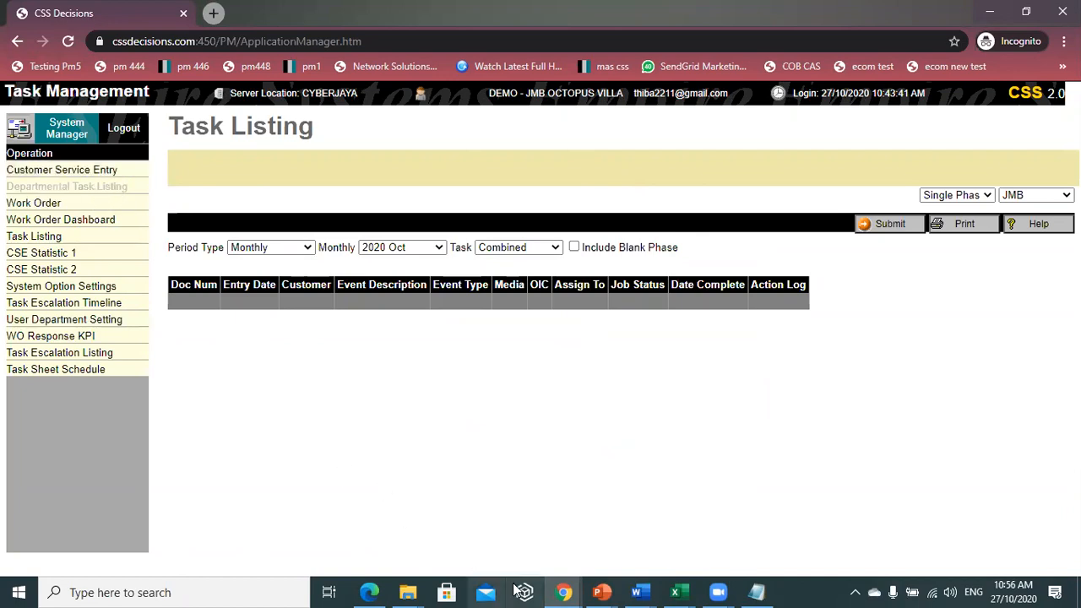
- In the new session, dismiss the alert and open Task Management's Departmental Task Listing; minimise the incognito window
{"action": "mouse_move", "coordinate": [564, 592]}
{"action": "left_click", "coordinate": [582, 498]}
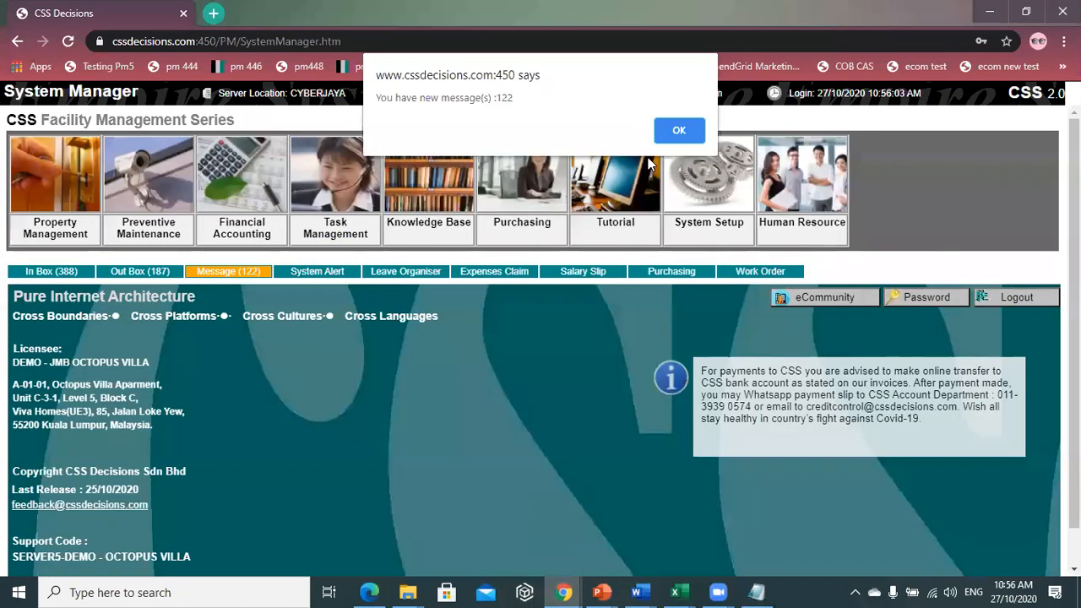
{"action": "left_click", "coordinate": [686, 132]}
{"action": "left_click", "coordinate": [372, 203]}
{"action": "left_click", "coordinate": [73, 189]}
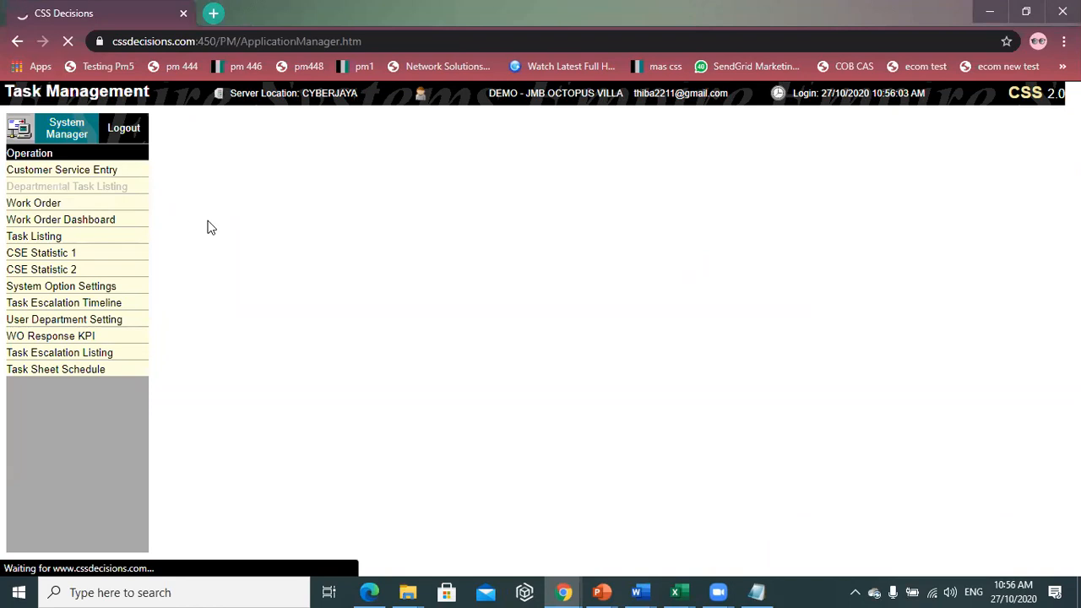
{"action": "mouse_move", "coordinate": [564, 592]}
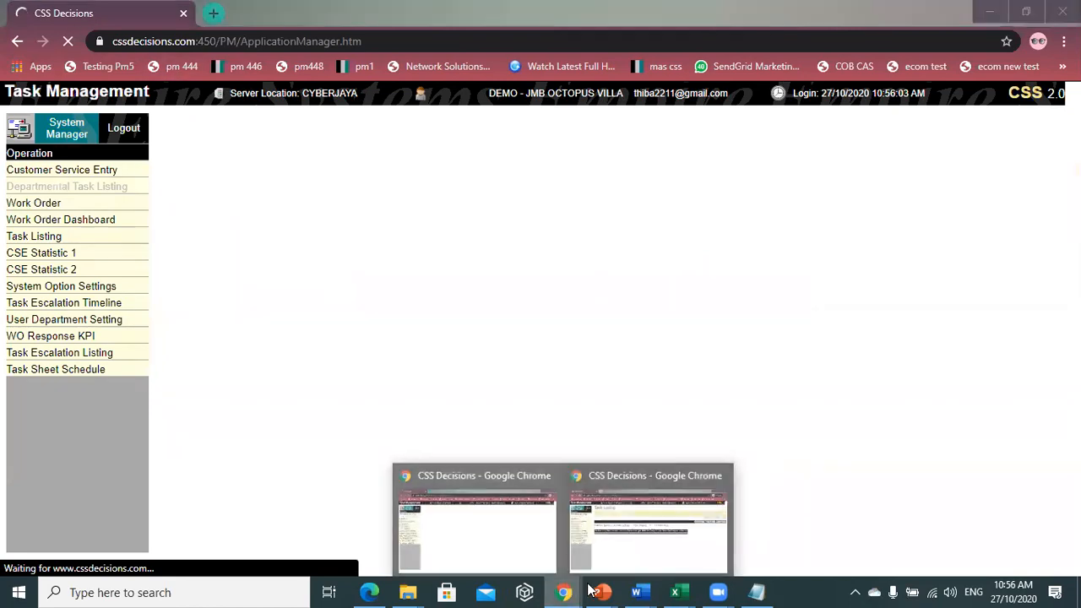
{"action": "left_click", "coordinate": [690, 520]}
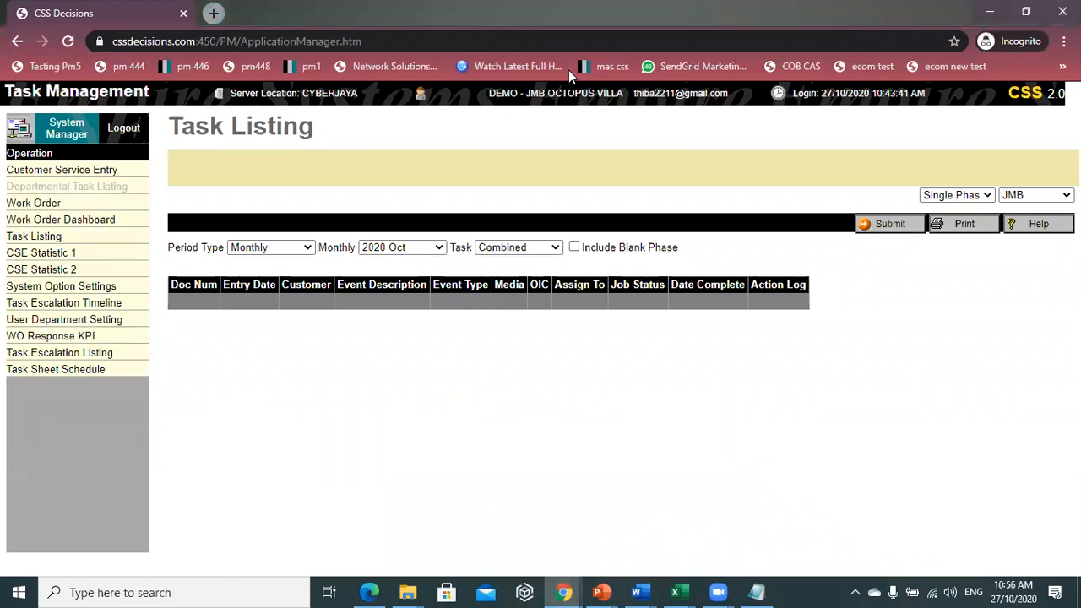
{"action": "left_click", "coordinate": [991, 10]}
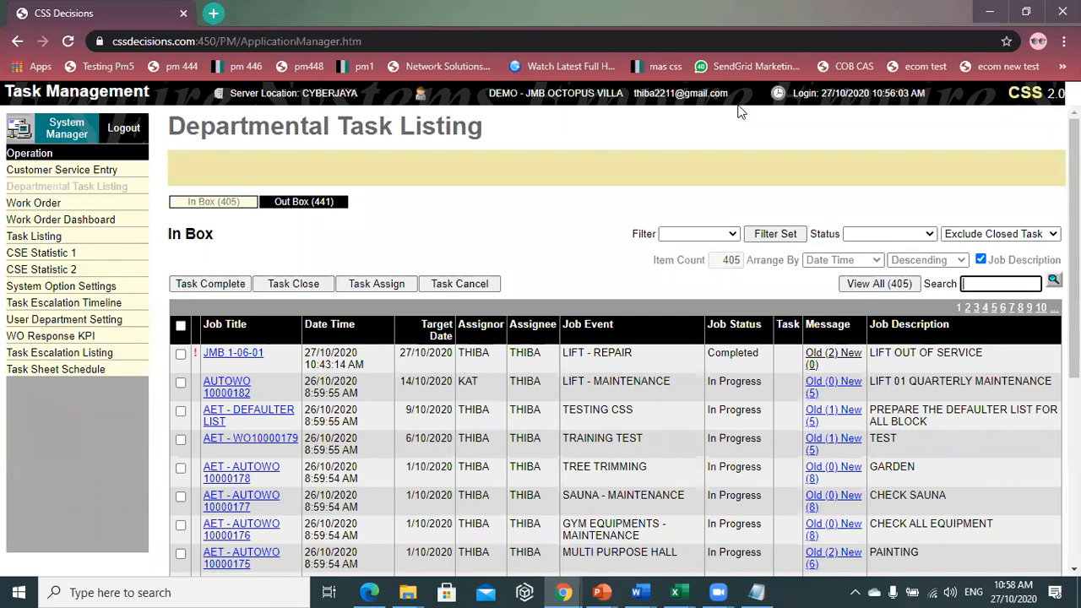
- Scroll through the 405 In Box tasks of the Departmental Task Listing and back up
{"action": "scroll", "coordinate": [784, 324], "scroll_direction": "down", "scroll_amount": 1}
{"action": "scroll", "coordinate": [780, 324], "scroll_direction": "down", "scroll_amount": 4}
{"action": "scroll", "coordinate": [760, 363], "scroll_direction": "up", "scroll_amount": 4}
{"action": "scroll", "coordinate": [753, 389], "scroll_direction": "down", "scroll_amount": 4}
{"action": "scroll", "coordinate": [737, 414], "scroll_direction": "up", "scroll_amount": 4}
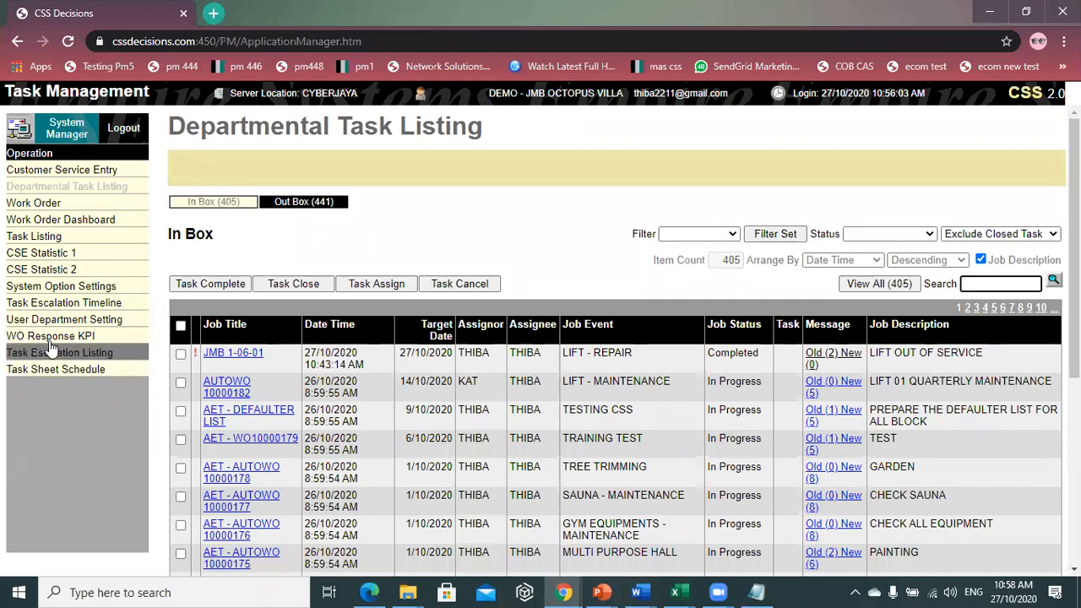
- Open the Task Escalation Listing under Task Listing, showing 225 escalated items
{"action": "left_click", "coordinate": [100, 356]}
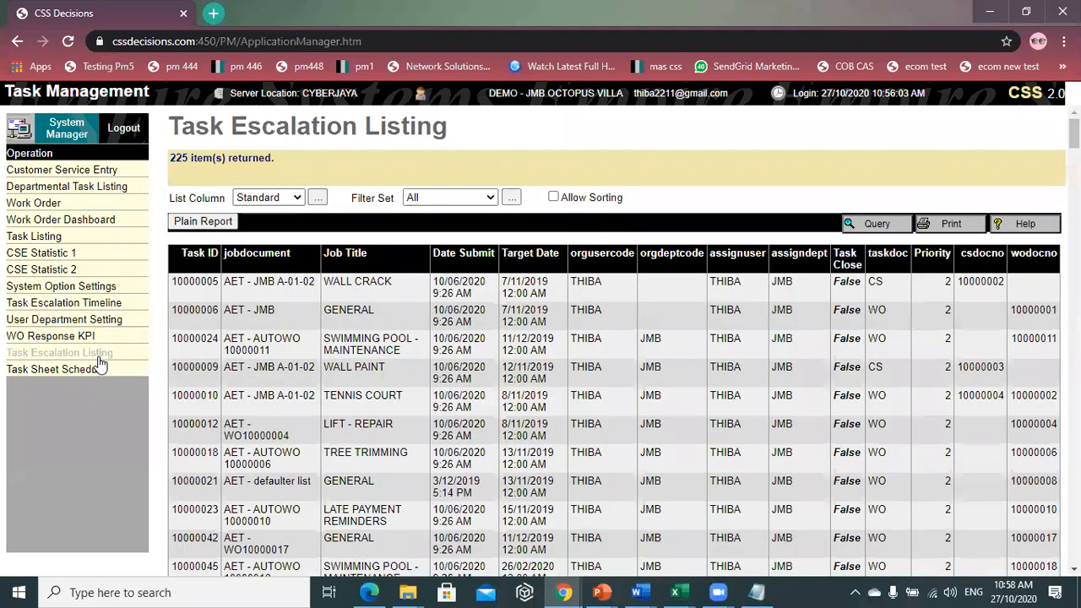
{"action": "left_click", "coordinate": [77, 240]}
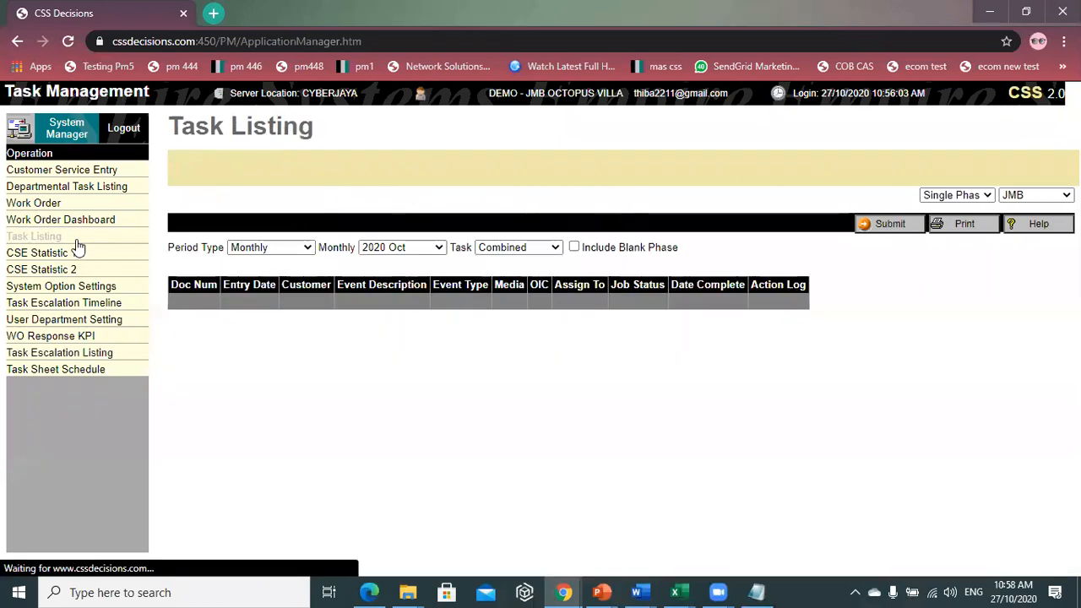
{"action": "left_click", "coordinate": [65, 355]}
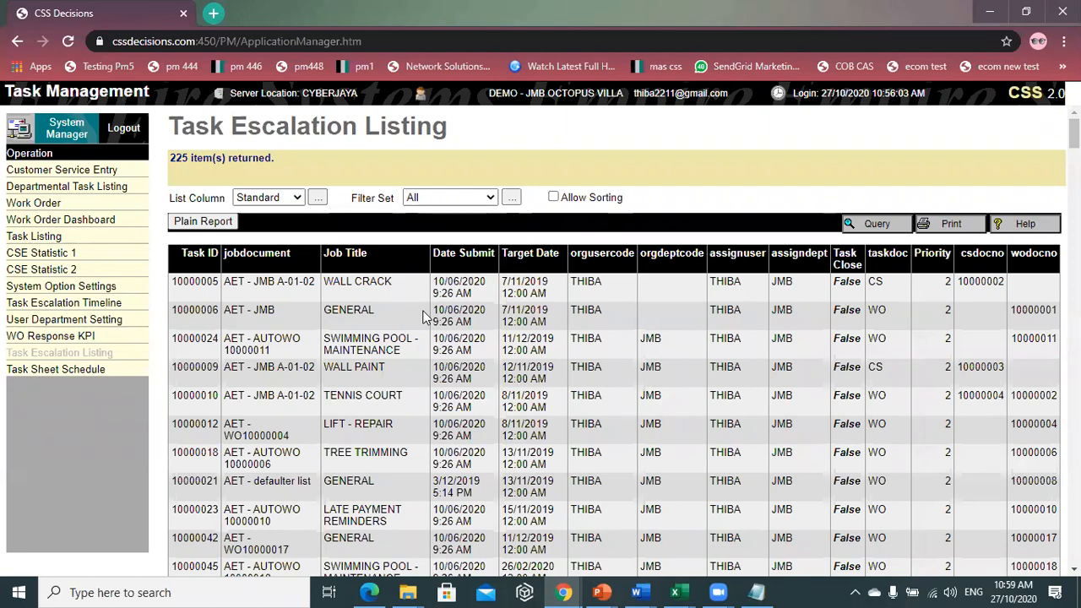
- Scroll through the 225 escalated tasks and back to the top
{"action": "left_click", "coordinate": [103, 218]}
{"action": "scroll", "coordinate": [359, 298], "scroll_direction": "down", "scroll_amount": 10}
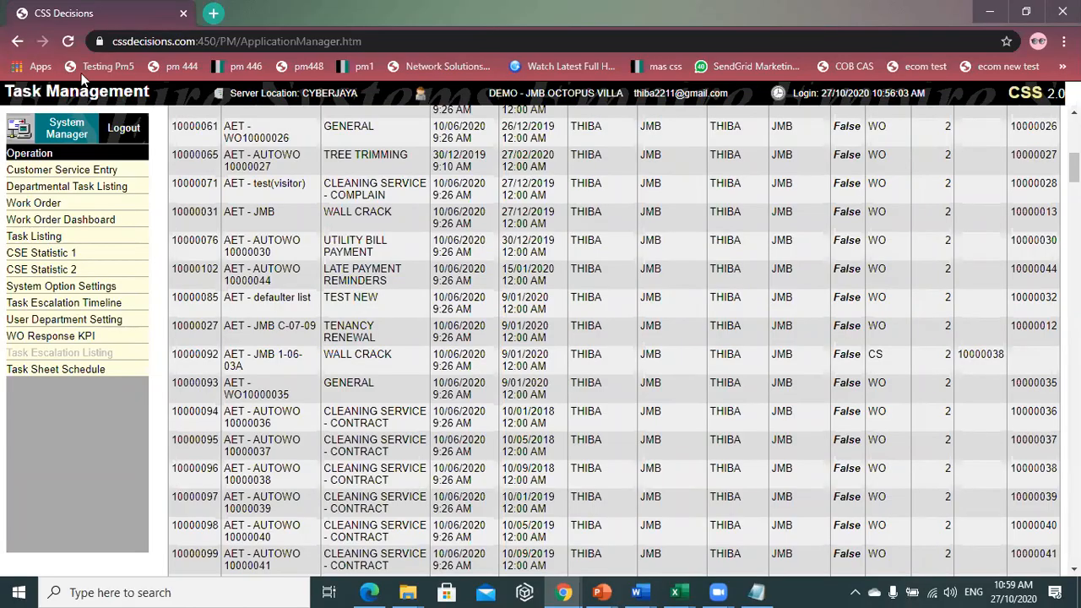
{"action": "scroll", "coordinate": [399, 196], "scroll_direction": "down", "scroll_amount": 10}
{"action": "scroll", "coordinate": [402, 203], "scroll_direction": "up", "scroll_amount": 10}
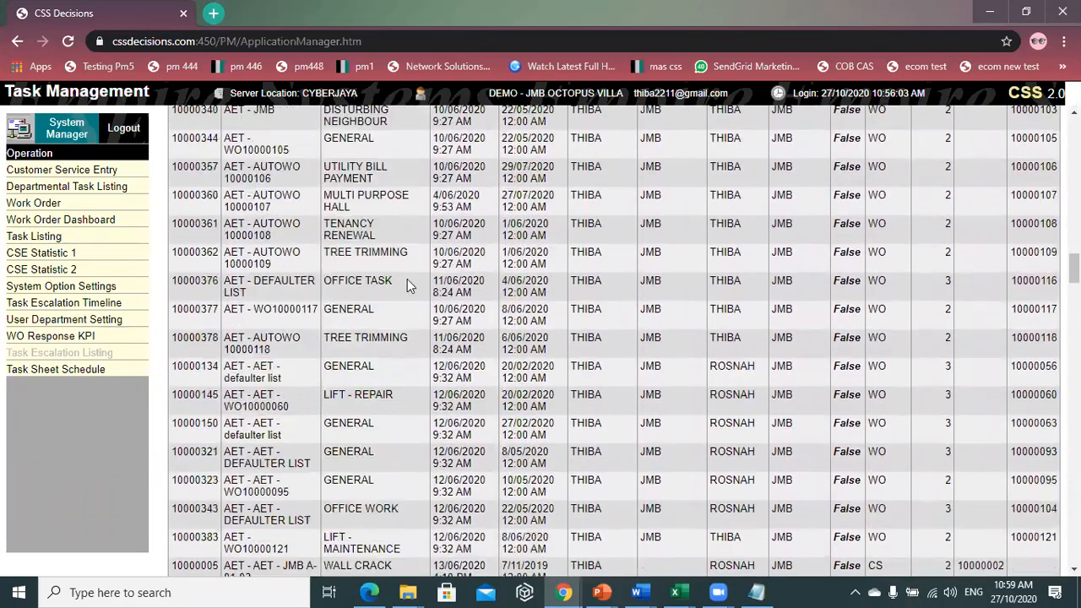
{"action": "scroll", "coordinate": [441, 450], "scroll_direction": "up", "scroll_amount": 10}
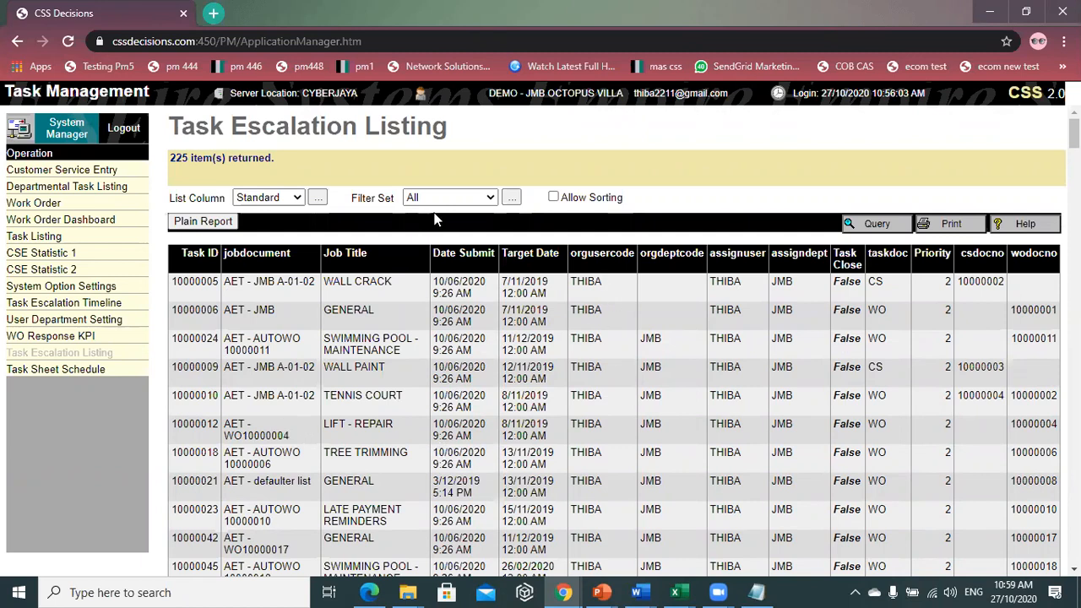
- Highlight the listing title and item count, then return to System Manager
{"action": "left_click_drag", "start_coordinate": [325, 127], "coordinate": [456, 144]}
{"action": "left_click", "coordinate": [291, 127]}
{"action": "left_click_drag", "start_coordinate": [186, 124], "coordinate": [279, 160]}
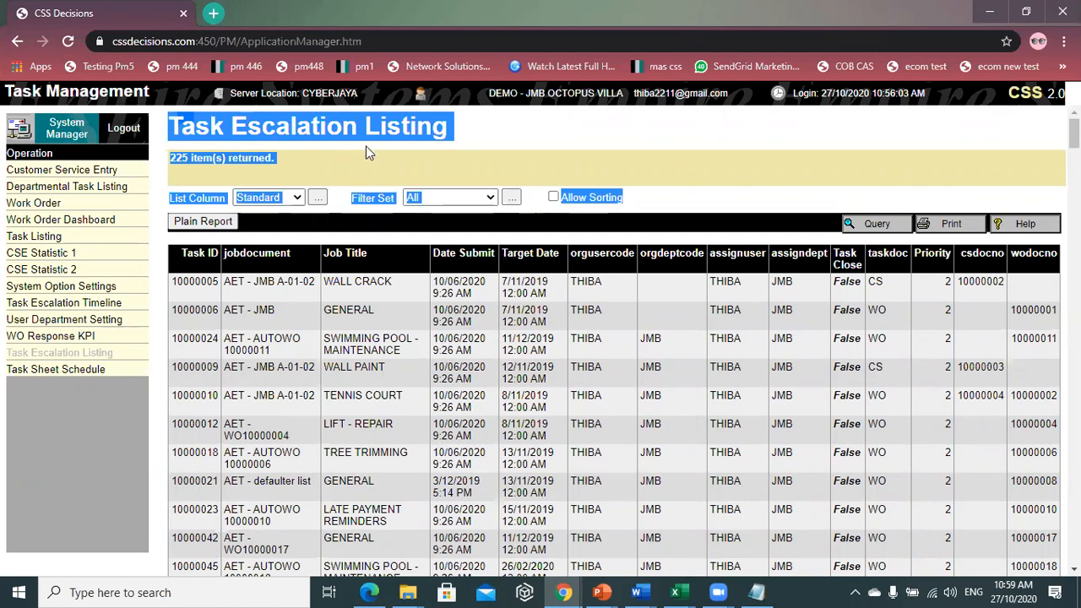
{"action": "left_click", "coordinate": [409, 157]}
{"action": "left_click", "coordinate": [72, 129]}
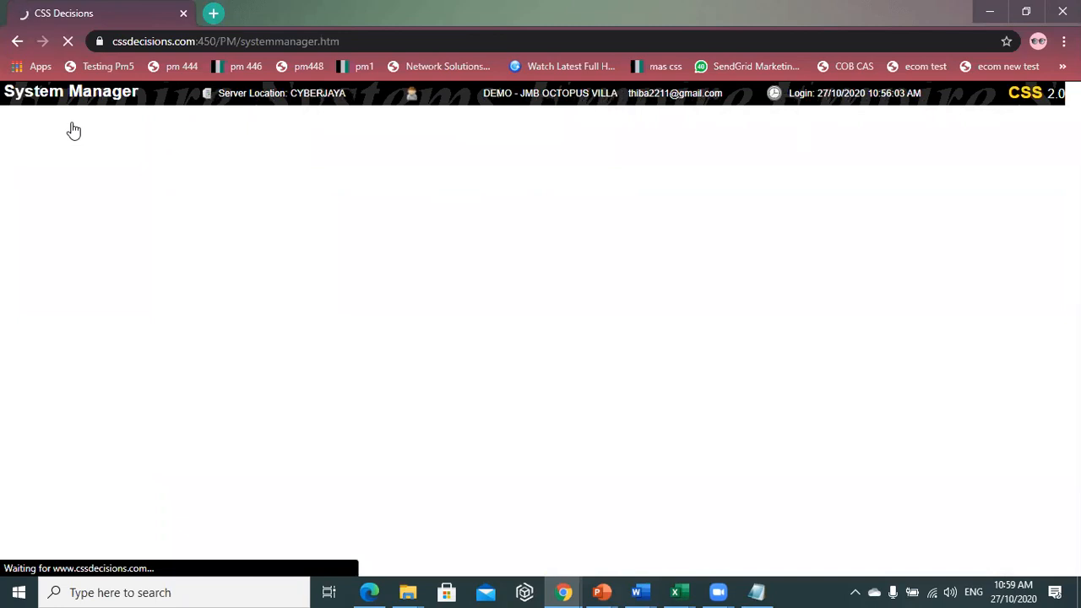
- Dismiss the new-messages alert on the System Manager home with Enter
{"action": "key", "text": "Return"}
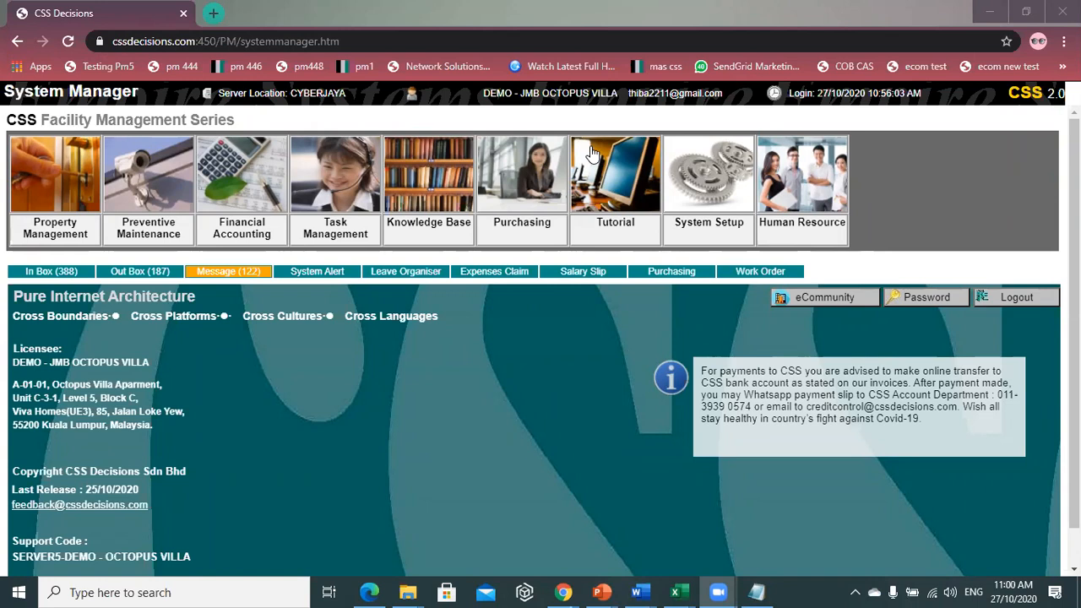
- Go to Preventive Maintenance, then Operation > Auto WO Planner
{"action": "left_click", "coordinate": [148, 186]}
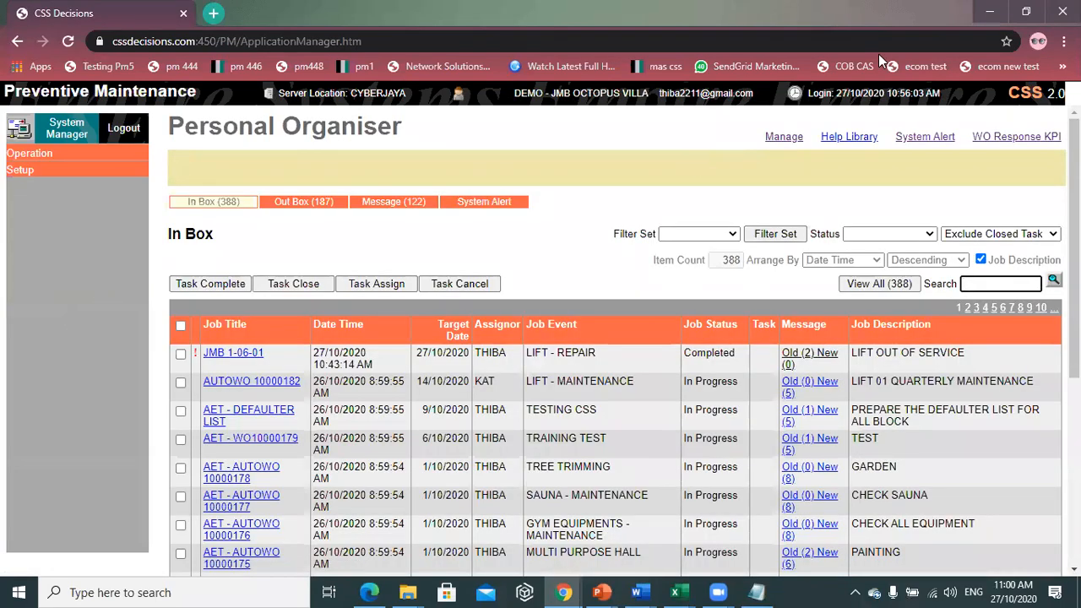
{"action": "left_click", "coordinate": [29, 152]}
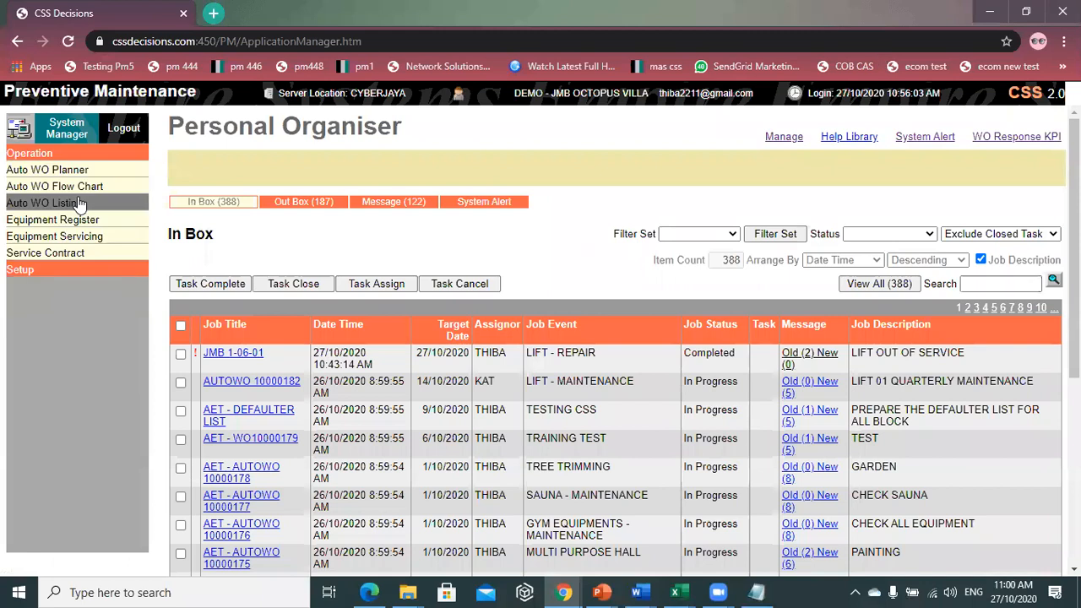
{"action": "left_click", "coordinate": [47, 173]}
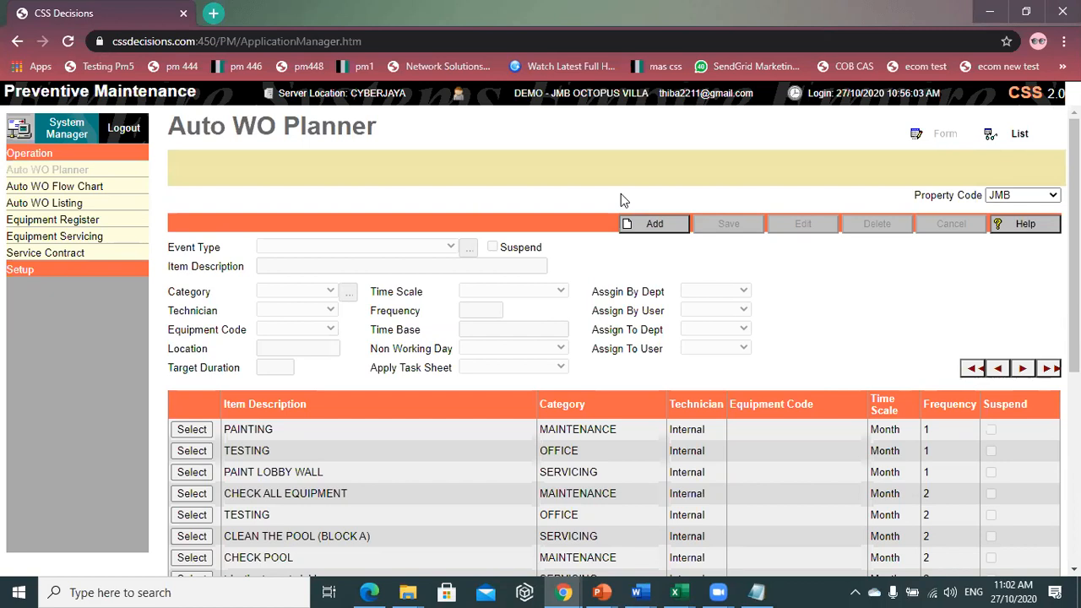
- Add a planner entry with event type TENANCY RENEWAL and description TRAINING TEST
{"action": "left_click", "coordinate": [651, 226]}
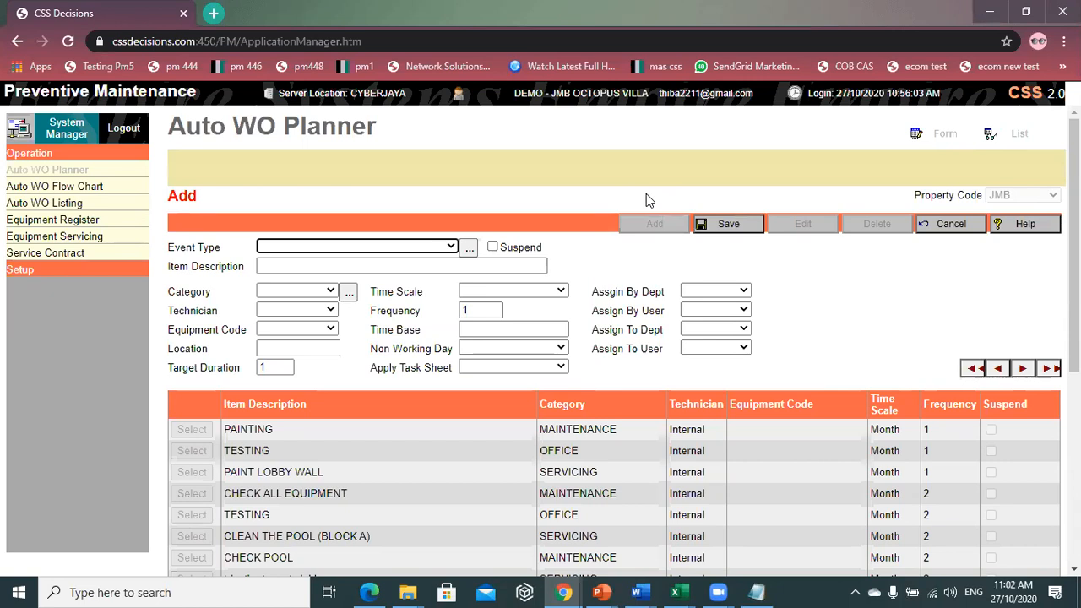
{"action": "left_click", "coordinate": [350, 250]}
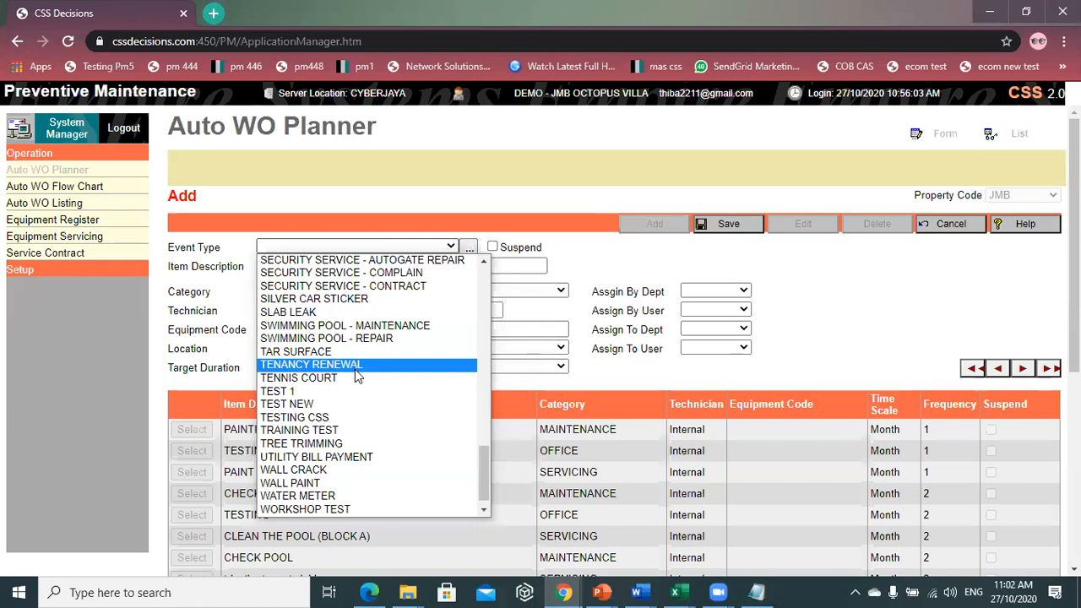
{"action": "left_click", "coordinate": [357, 364]}
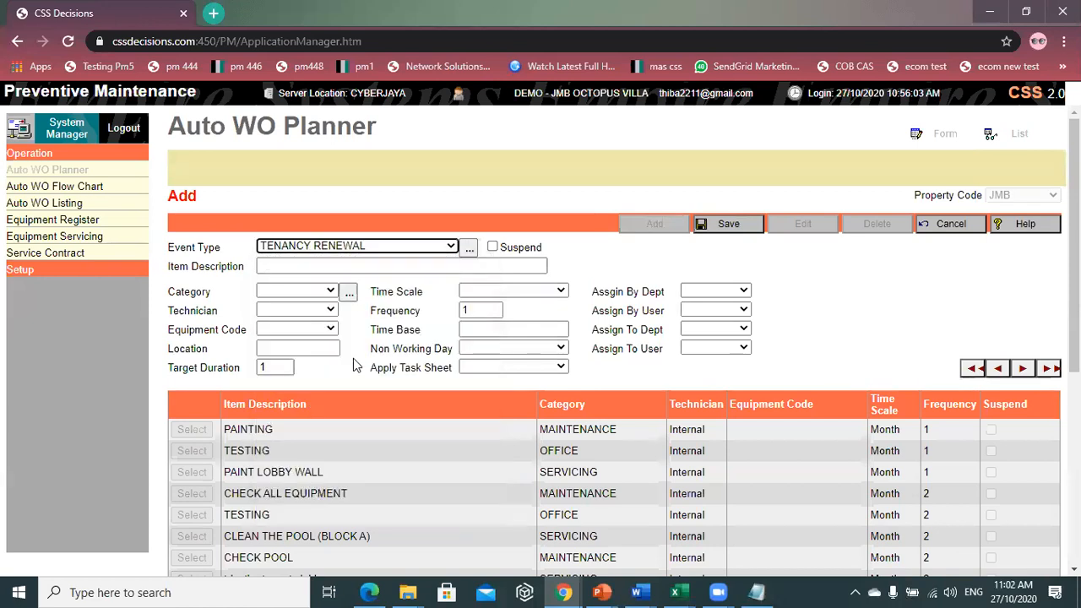
{"action": "left_click", "coordinate": [370, 267]}
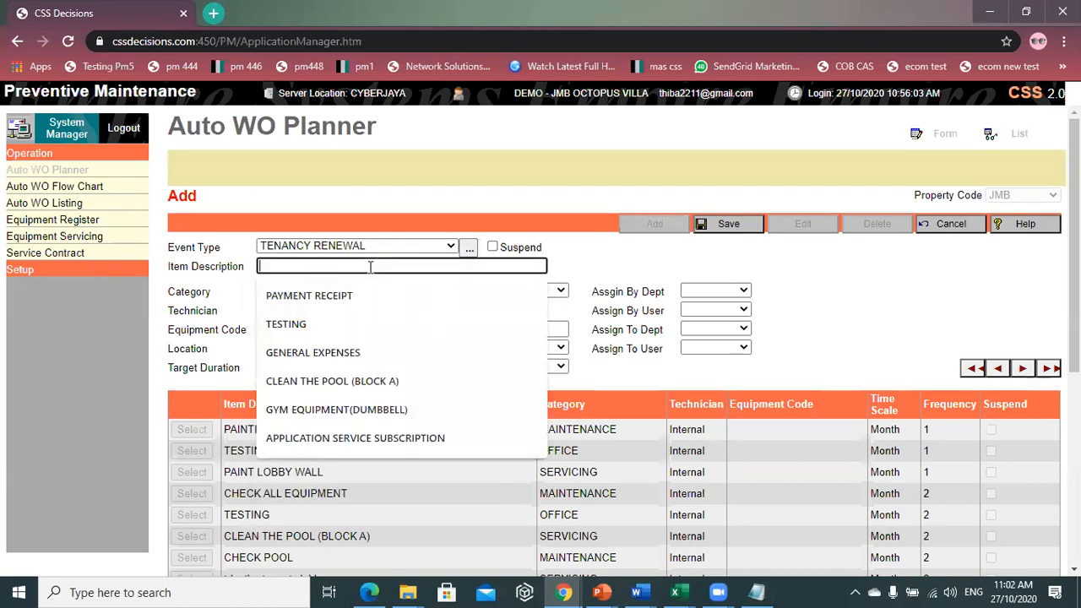
{"action": "type", "text": "TESTING"}
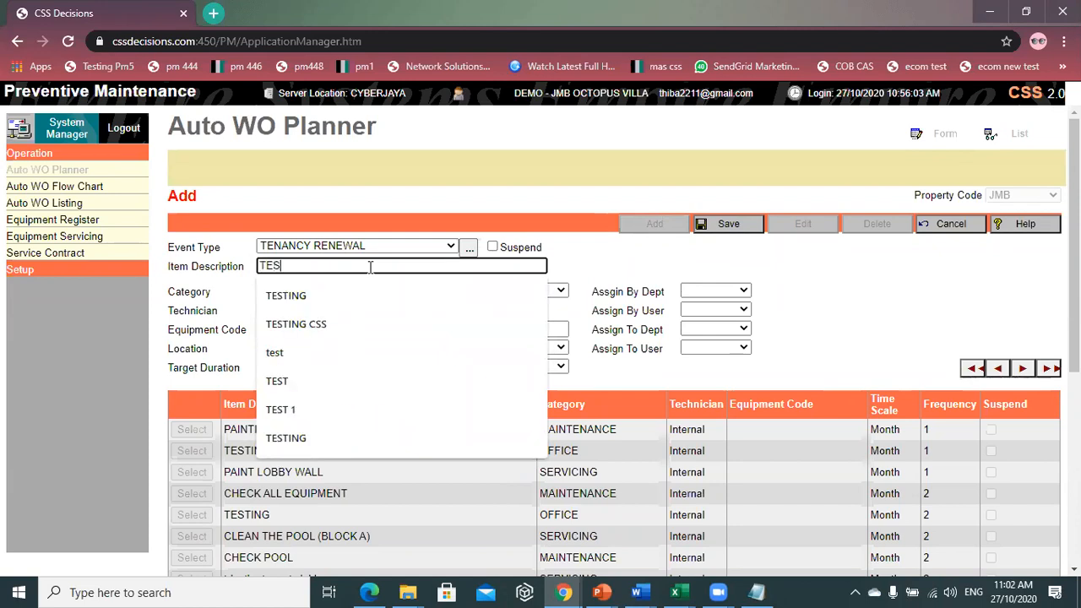
{"action": "key", "text": "BackSpace"}
{"action": "key", "text": "BackSpace"}
{"action": "key", "text": "BackSpace"}
{"action": "key", "text": "BackSpace"}
{"action": "key", "text": "BackSpace"}
{"action": "key", "text": "BackSpace"}
{"action": "key", "text": "BackSpace"}
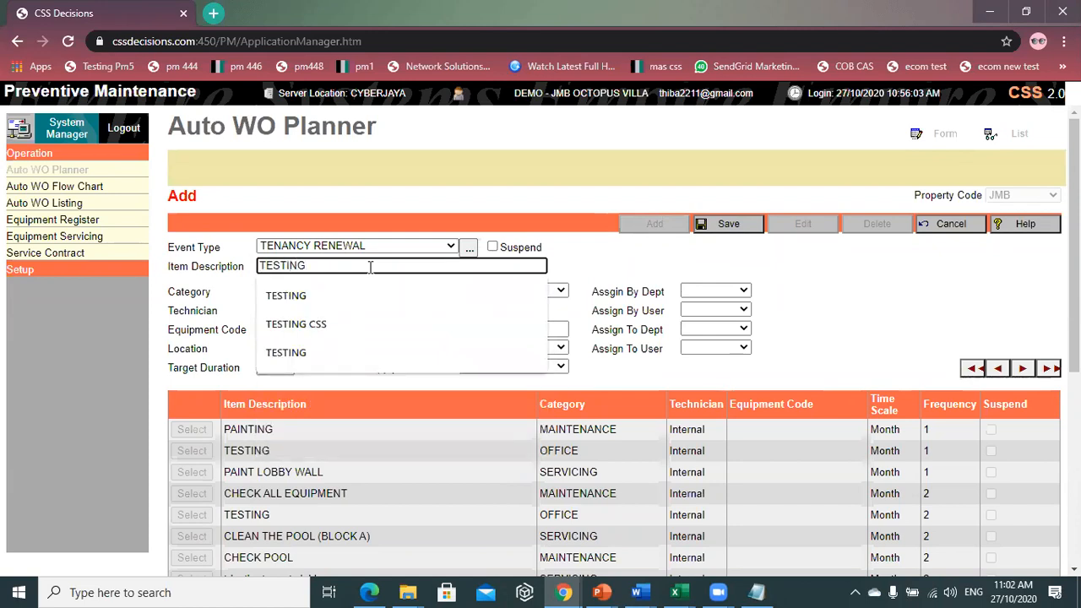
{"action": "type", "text": "TRAINING"}
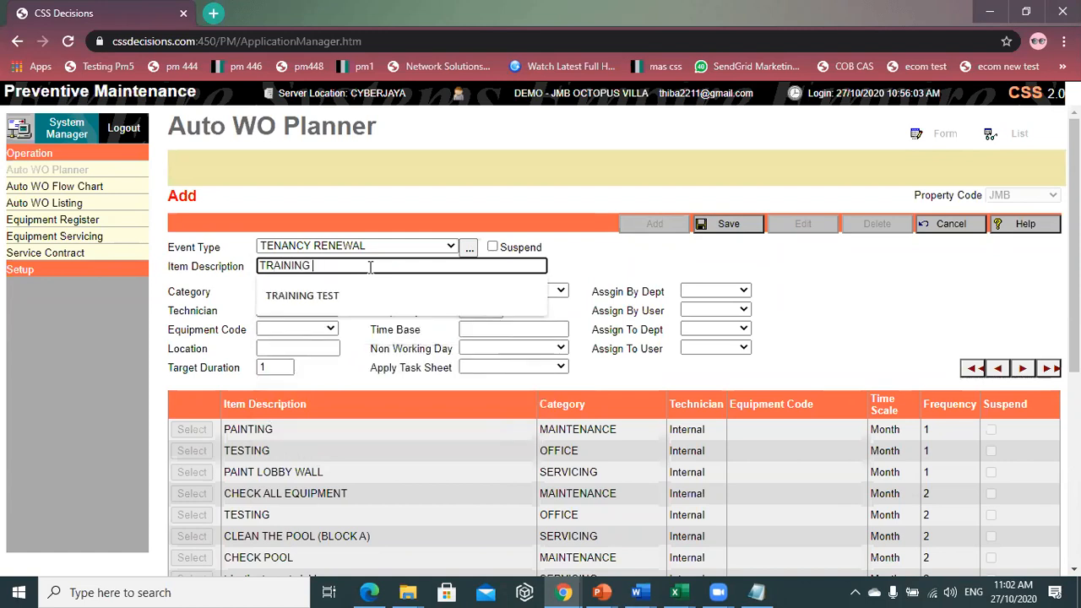
{"action": "left_click", "coordinate": [304, 295]}
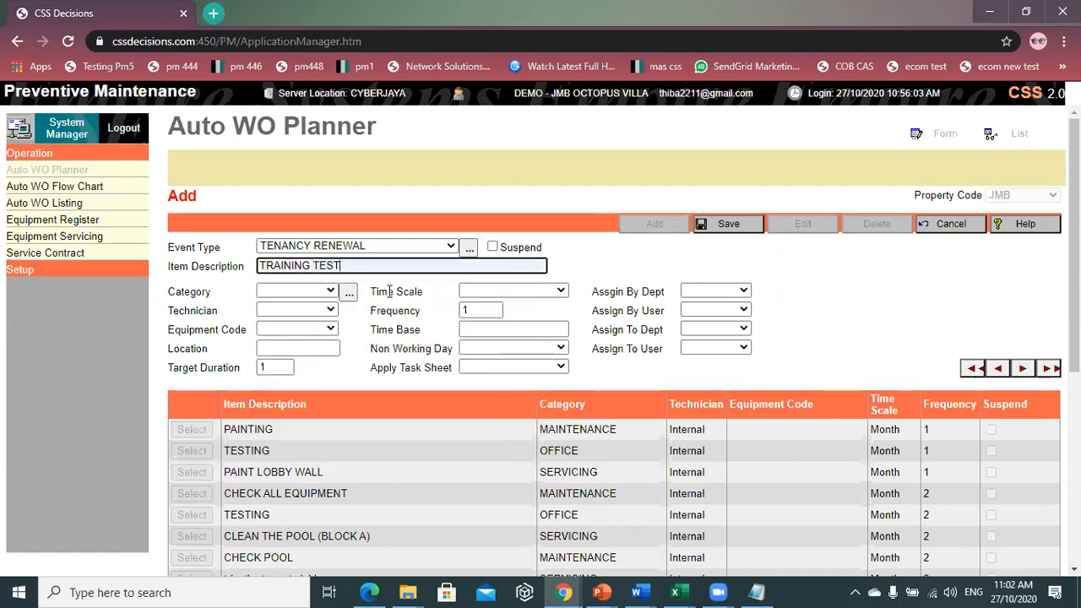
- Set the new entry's category to GENERAL
{"action": "left_click", "coordinate": [306, 291]}
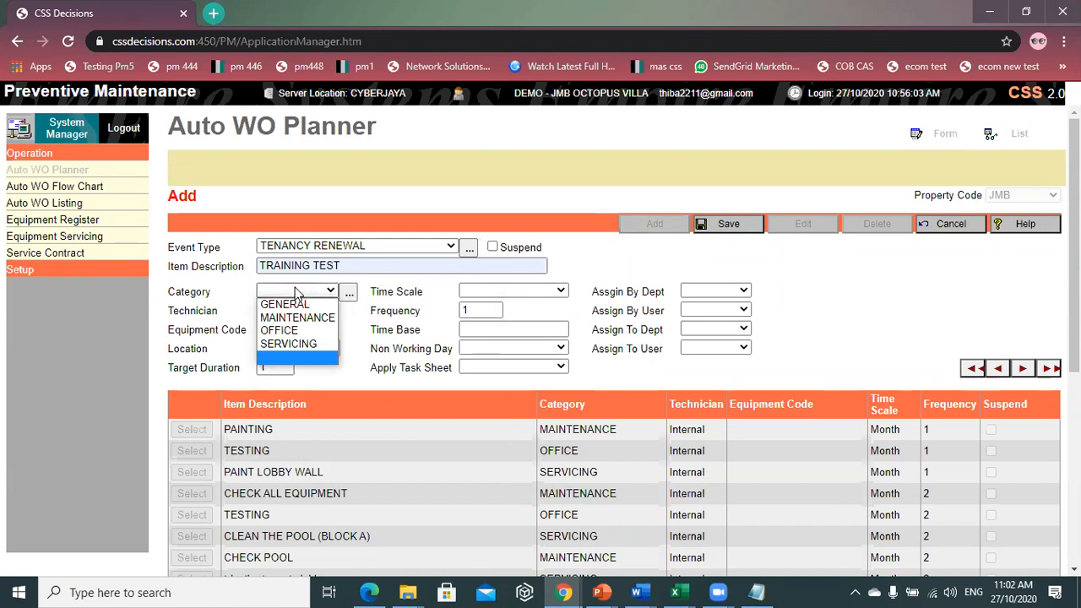
{"action": "left_click", "coordinate": [313, 306]}
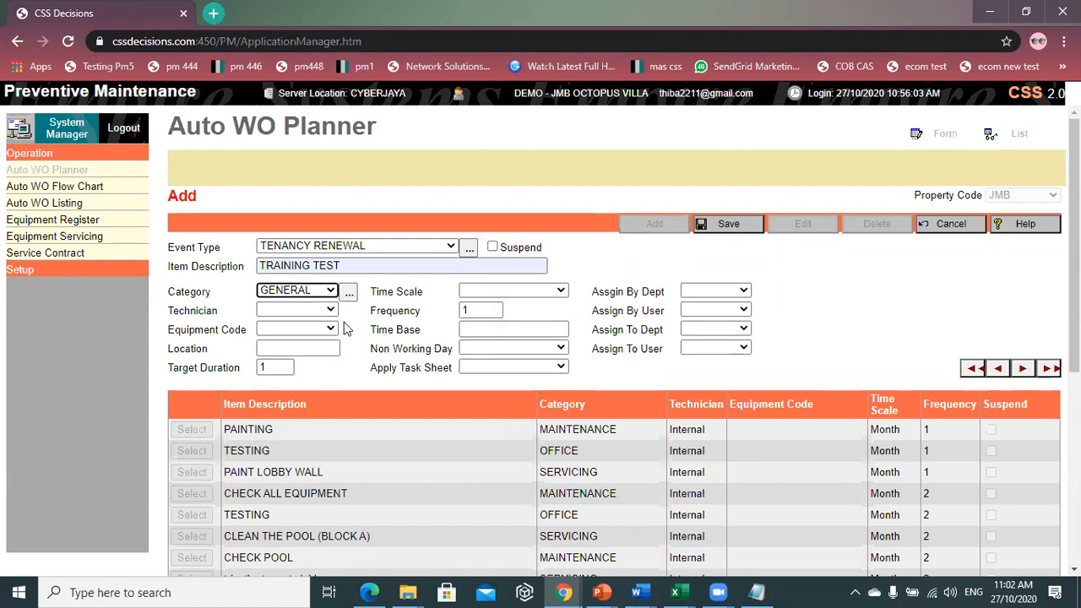
{"action": "left_click", "coordinate": [294, 293]}
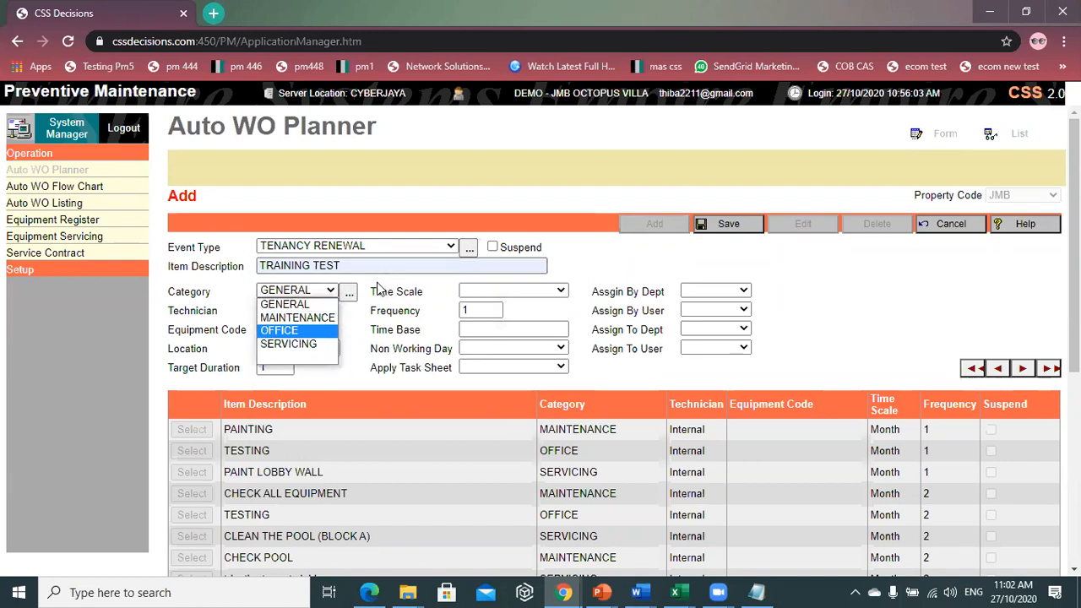
{"action": "left_click", "coordinate": [379, 291]}
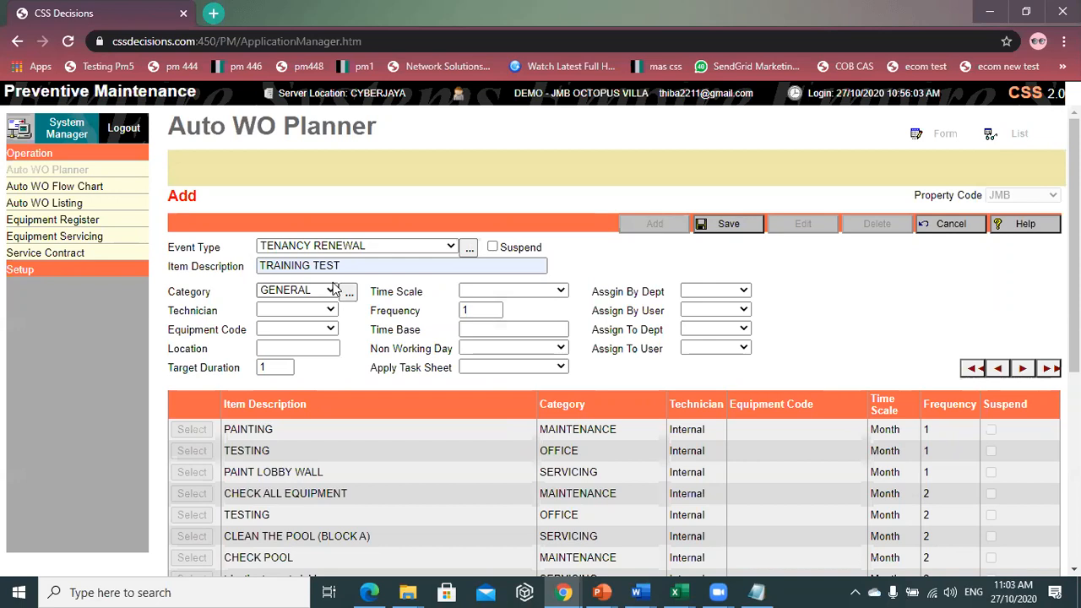
- Set the technician to Internal, leaving Equipment Code and Location blank
{"action": "left_click", "coordinate": [299, 309]}
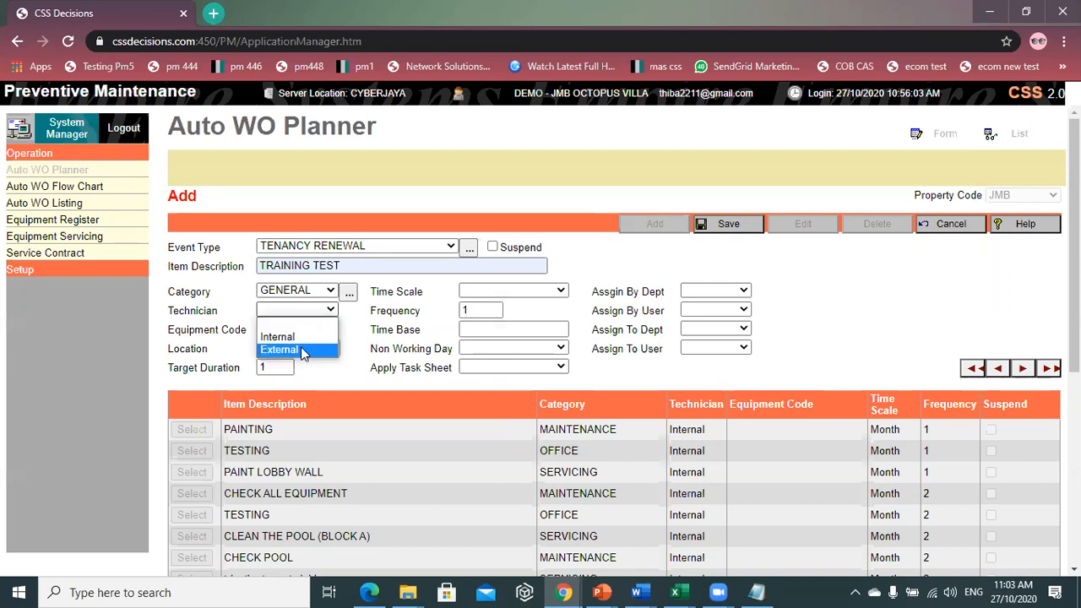
{"action": "left_click", "coordinate": [302, 338]}
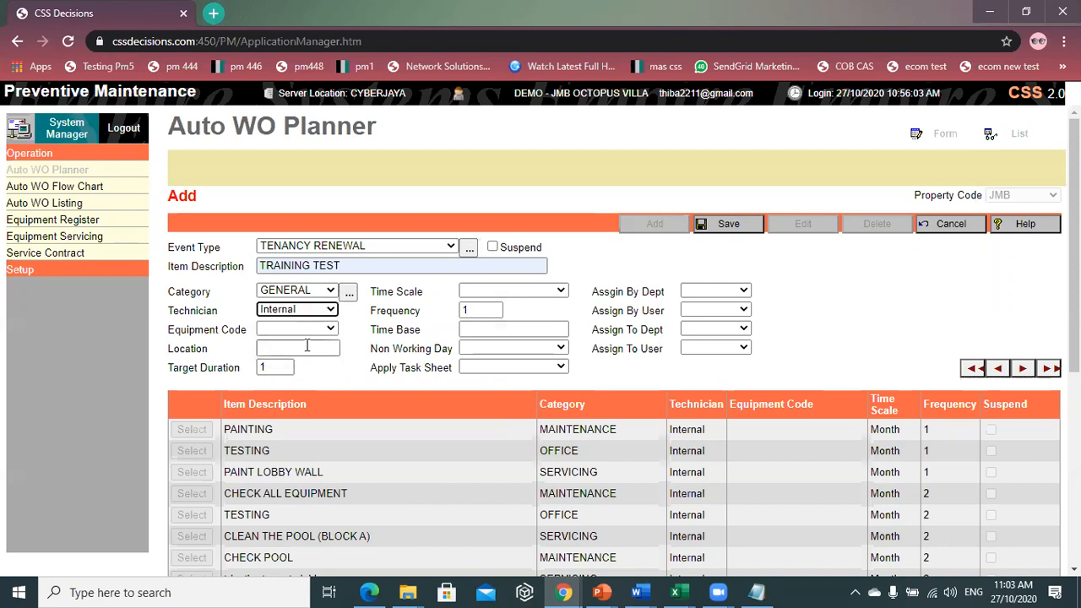
{"action": "left_click", "coordinate": [312, 332]}
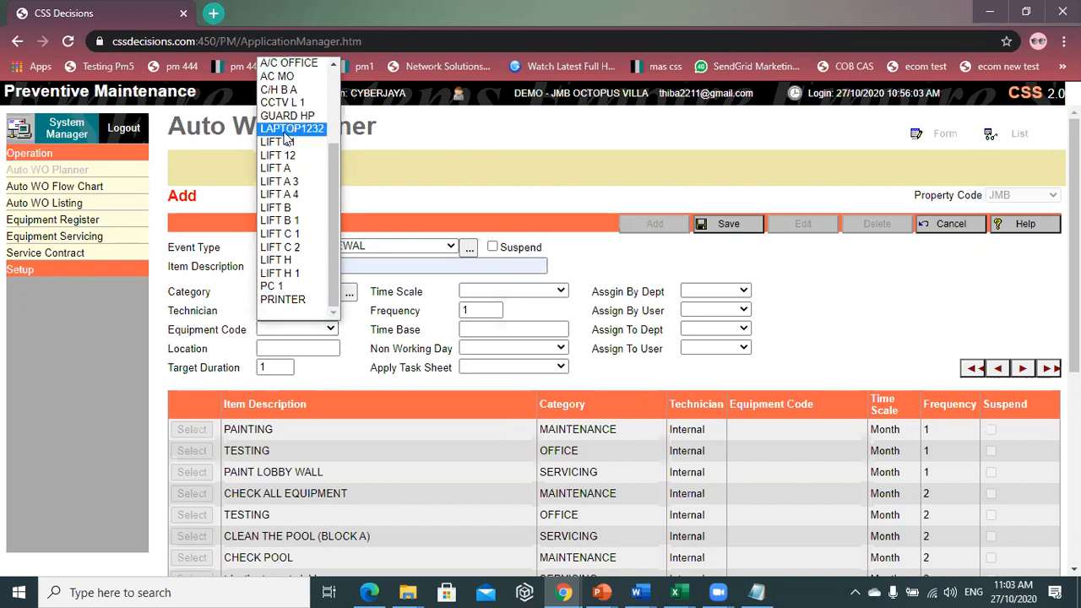
{"action": "left_click", "coordinate": [395, 154]}
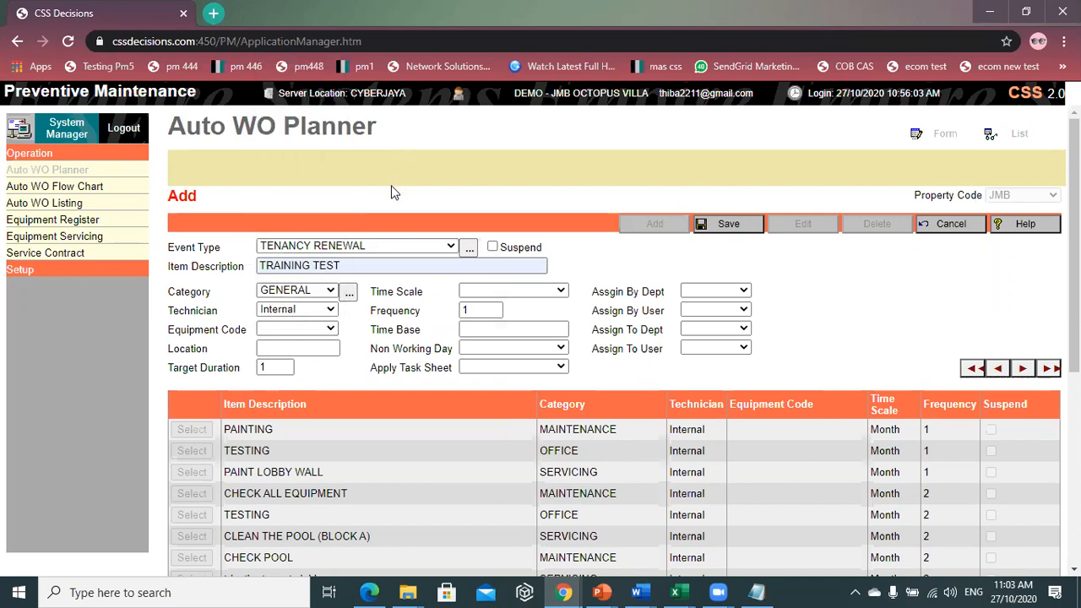
{"action": "left_click", "coordinate": [319, 348]}
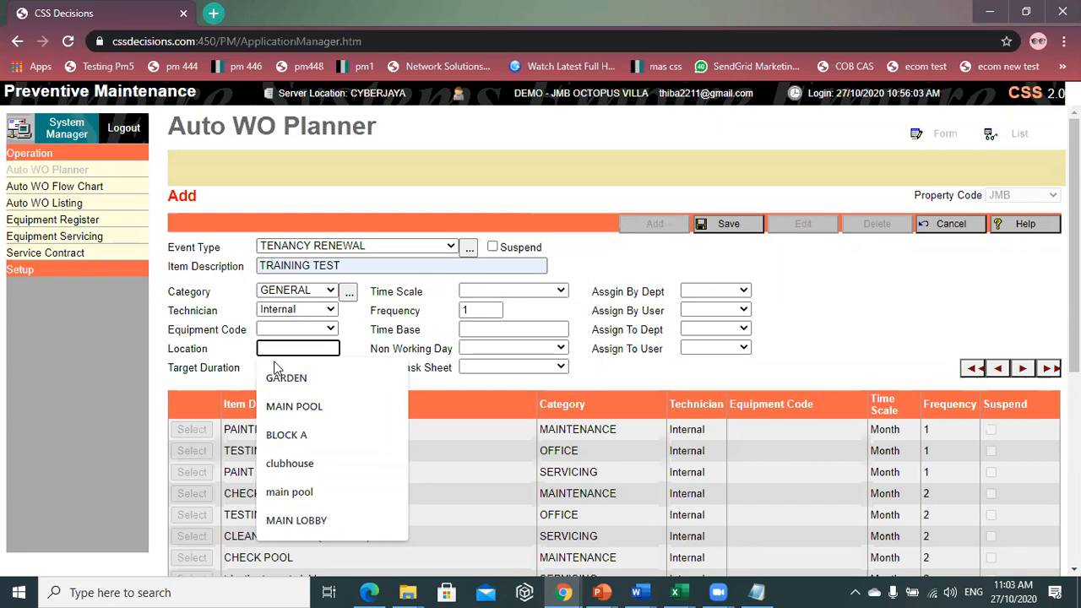
{"action": "left_click", "coordinate": [607, 256]}
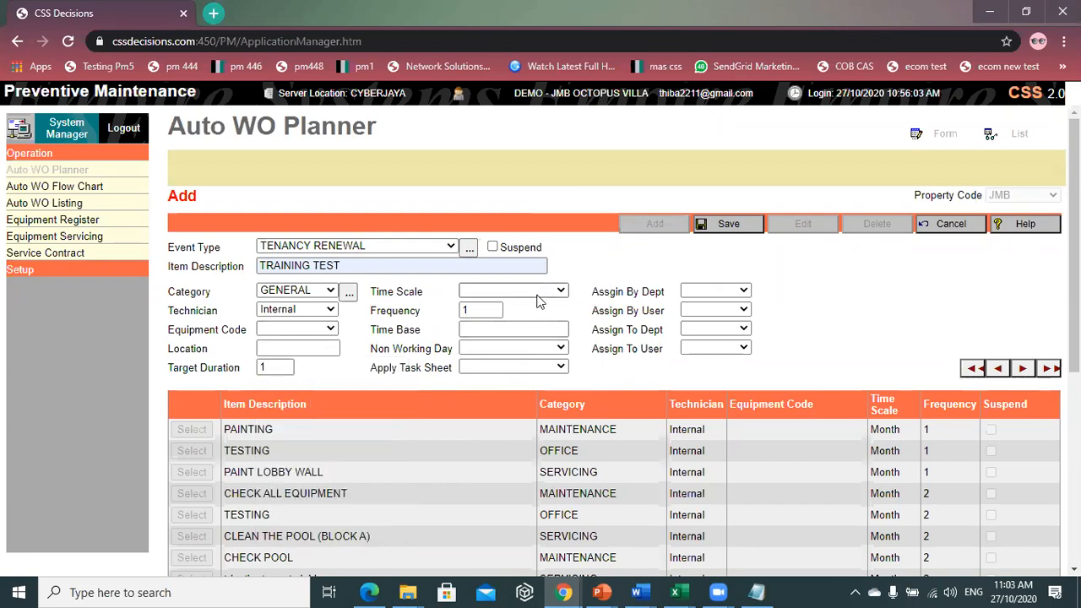
- Change the time scale from Month to Year, keeping frequency 1
{"action": "left_click", "coordinate": [541, 292]}
{"action": "left_click", "coordinate": [524, 330]}
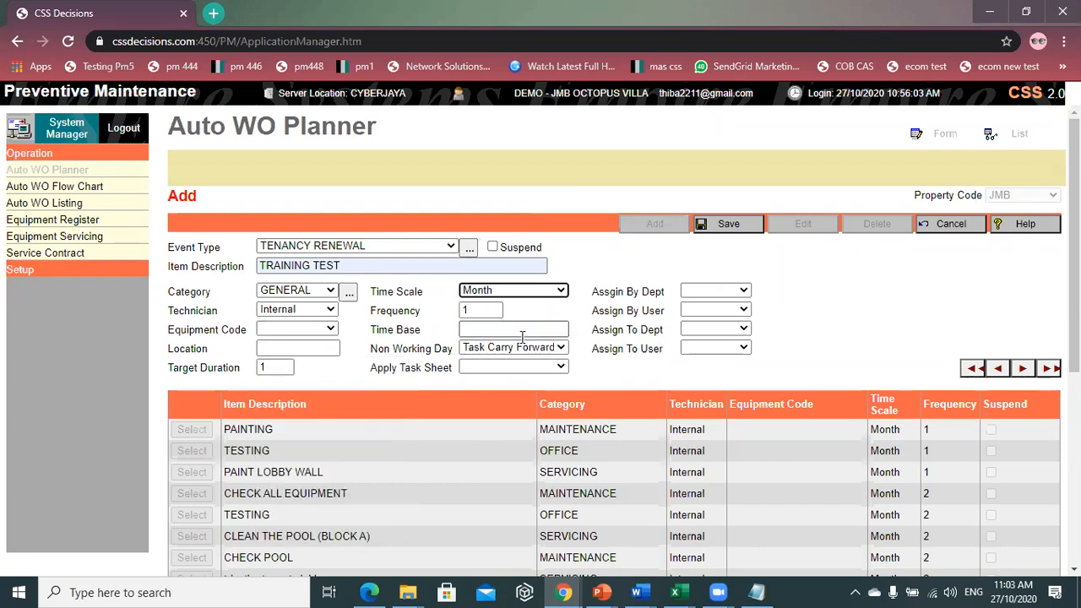
{"action": "left_click", "coordinate": [495, 294]}
{"action": "left_click", "coordinate": [488, 345]}
{"action": "left_click", "coordinate": [490, 309]}
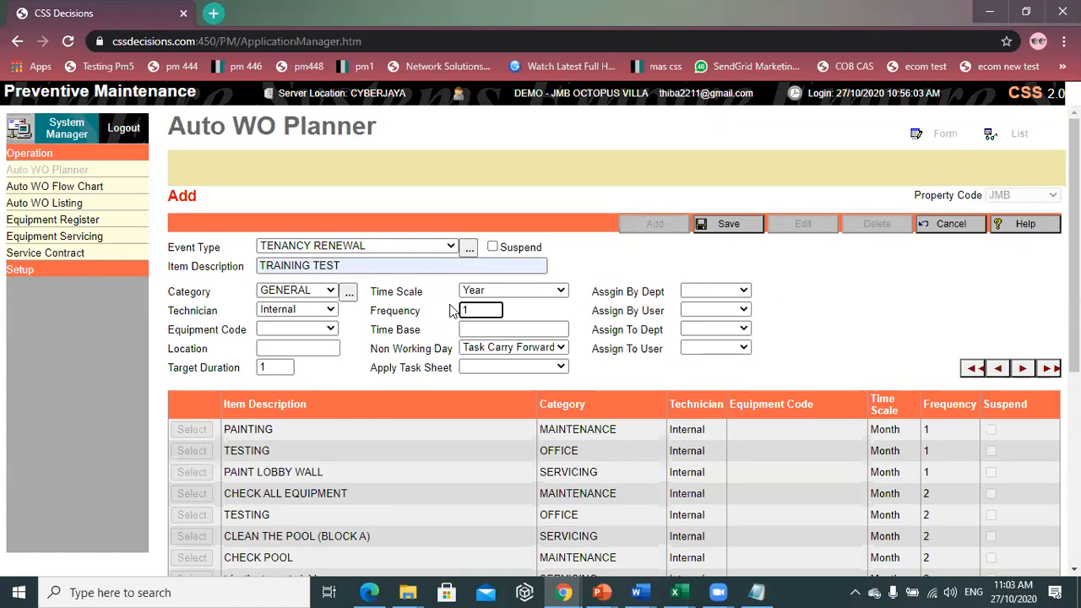
- Enter time base 1/12/2020 and keep Task Carry Forward for non-working days
{"action": "left_click", "coordinate": [497, 329]}
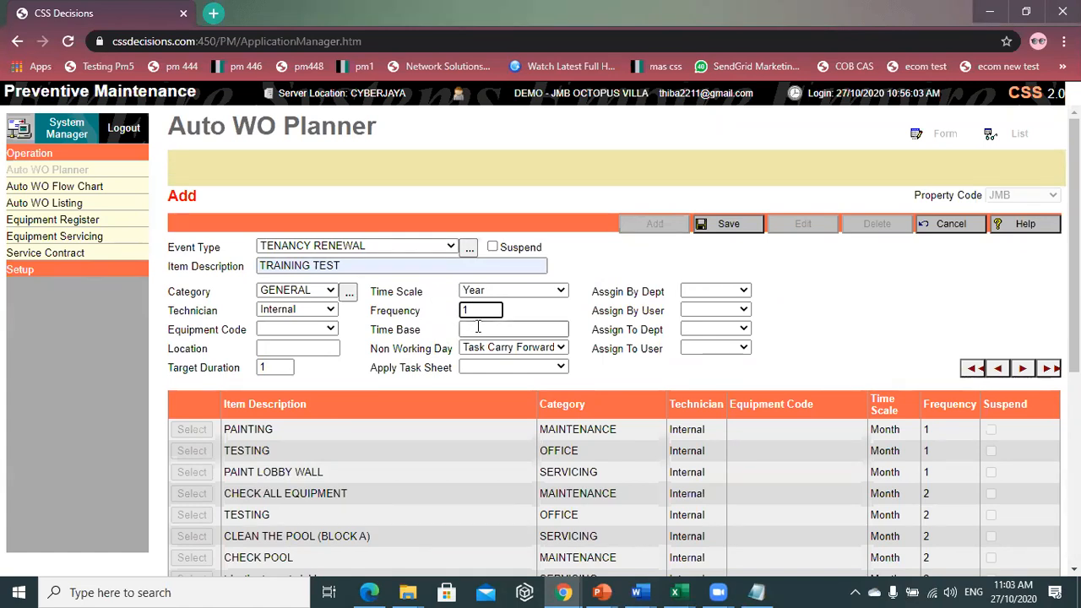
{"action": "type", "text": "1/1"}
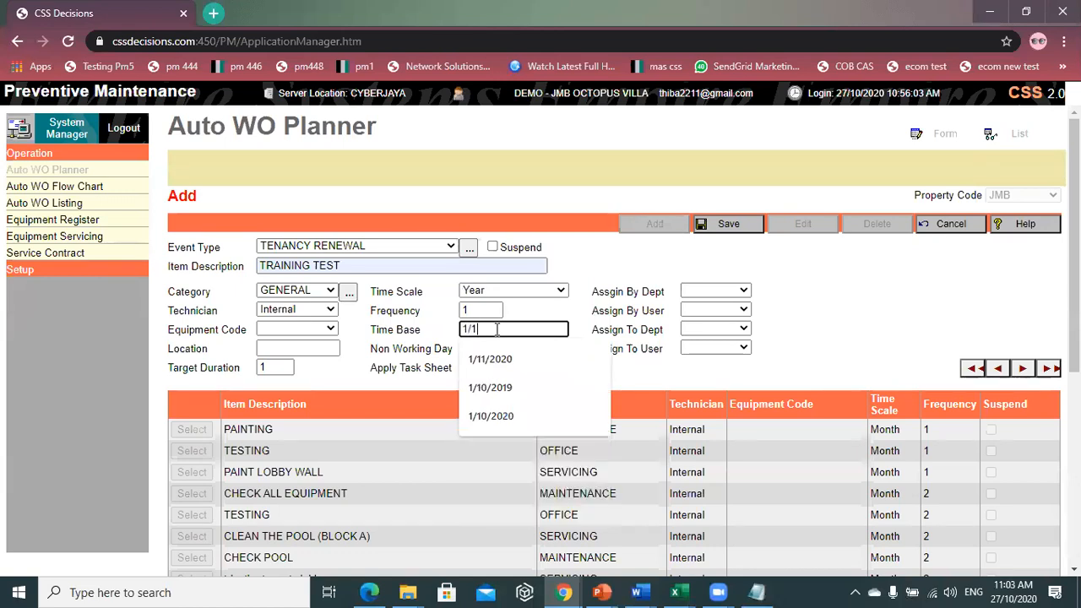
{"action": "type", "text": "2/2020"}
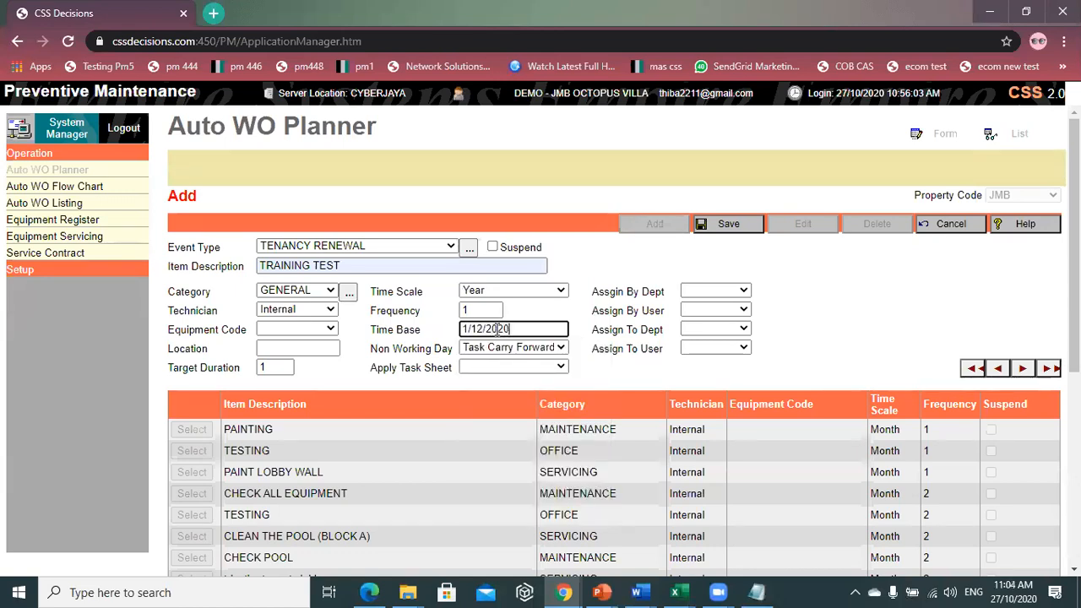
{"action": "mouse_move", "coordinate": [680, 592]}
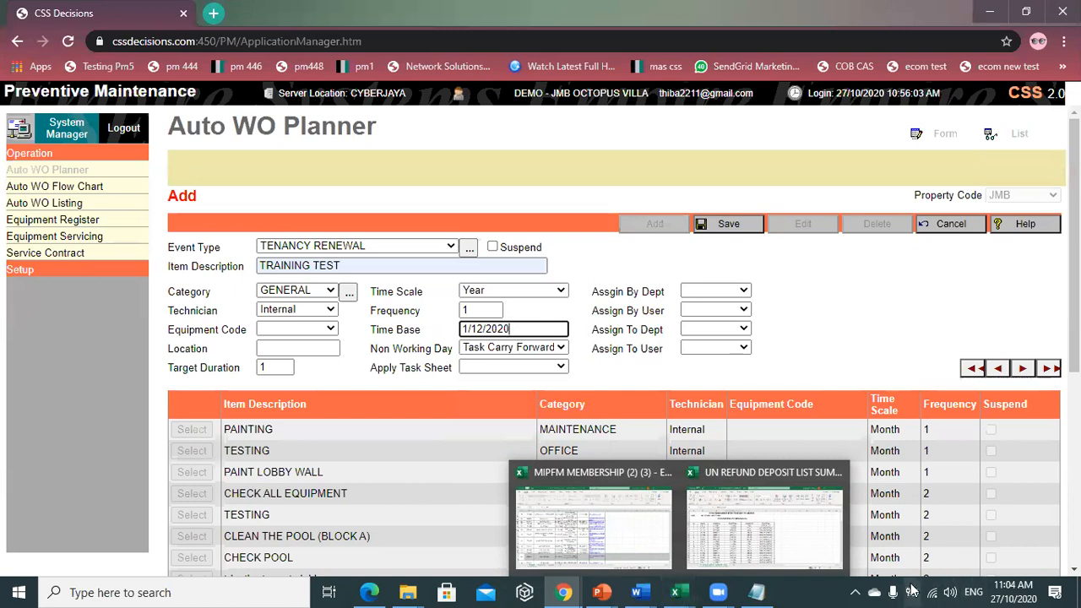
{"action": "left_click", "coordinate": [520, 349]}
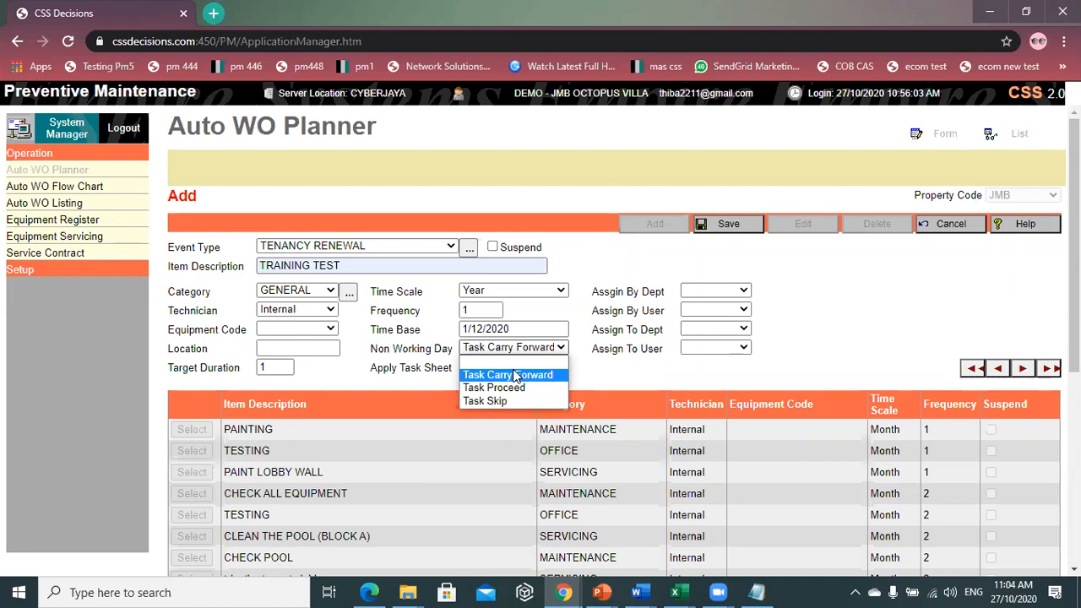
{"action": "left_click", "coordinate": [517, 375]}
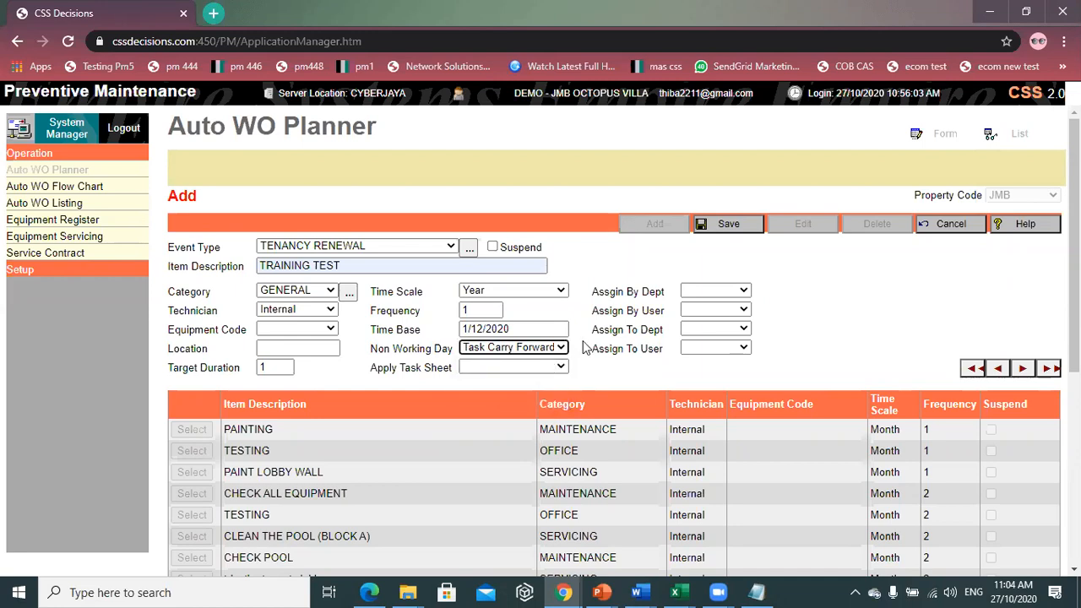
- Set the assigning department to JMB and choose the assigning user
{"action": "left_click", "coordinate": [695, 295]}
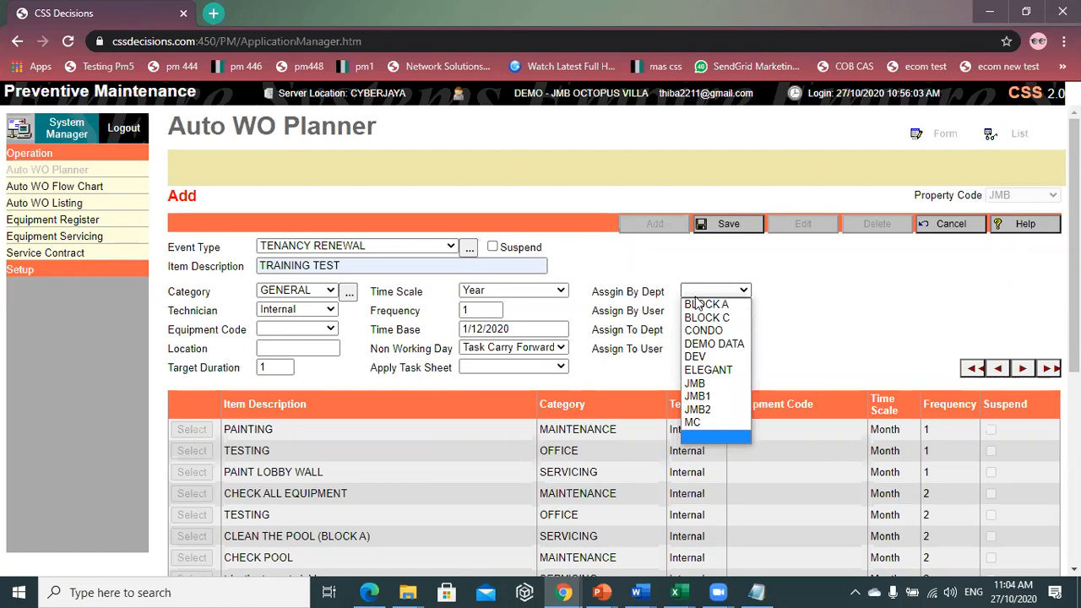
{"action": "left_click", "coordinate": [716, 384]}
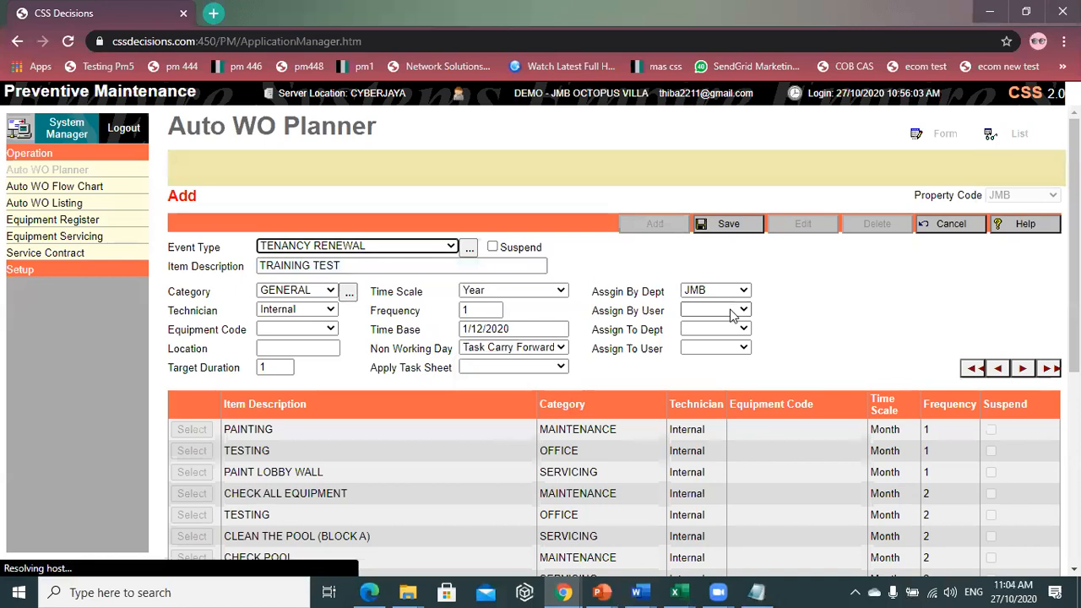
{"action": "left_click", "coordinate": [732, 311]}
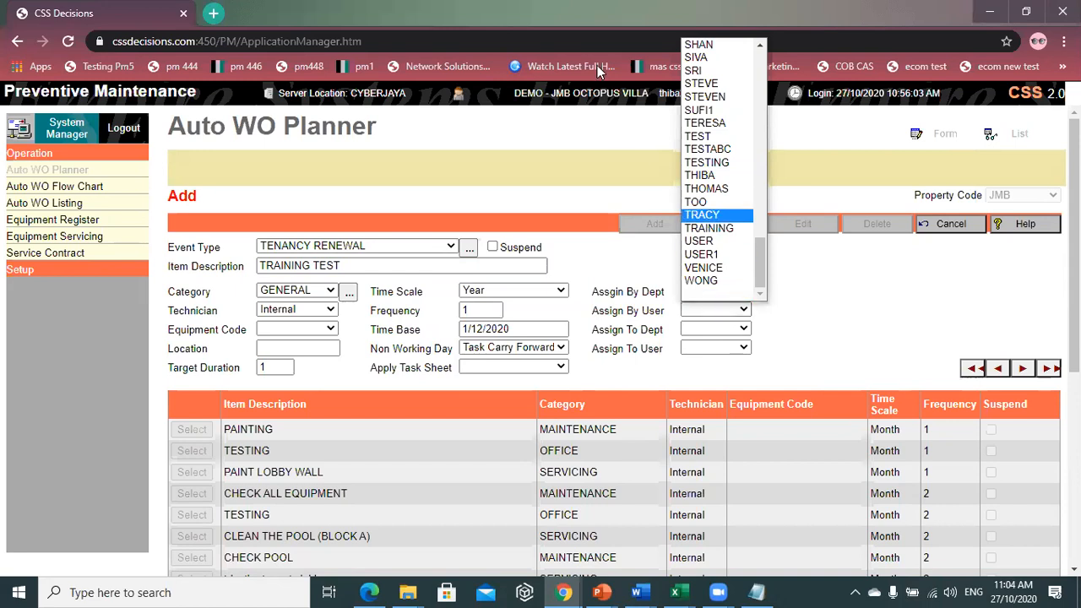
{"action": "left_click", "coordinate": [700, 176]}
- Set the assigned department to JMB and choose the user receiving the work
{"action": "left_click", "coordinate": [714, 329]}
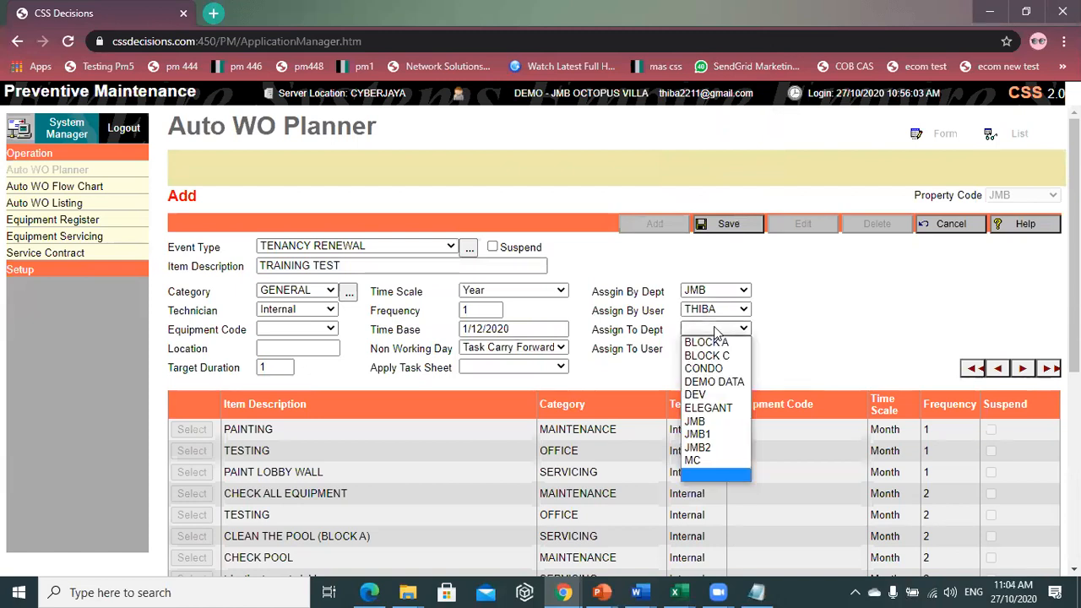
{"action": "left_click", "coordinate": [705, 422]}
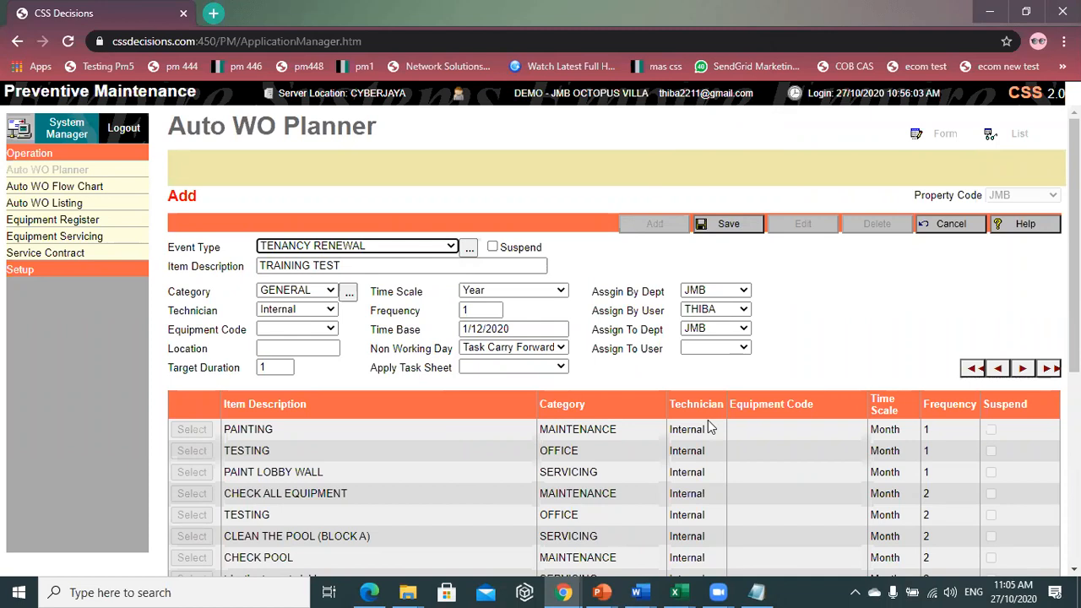
{"action": "left_click", "coordinate": [705, 348]}
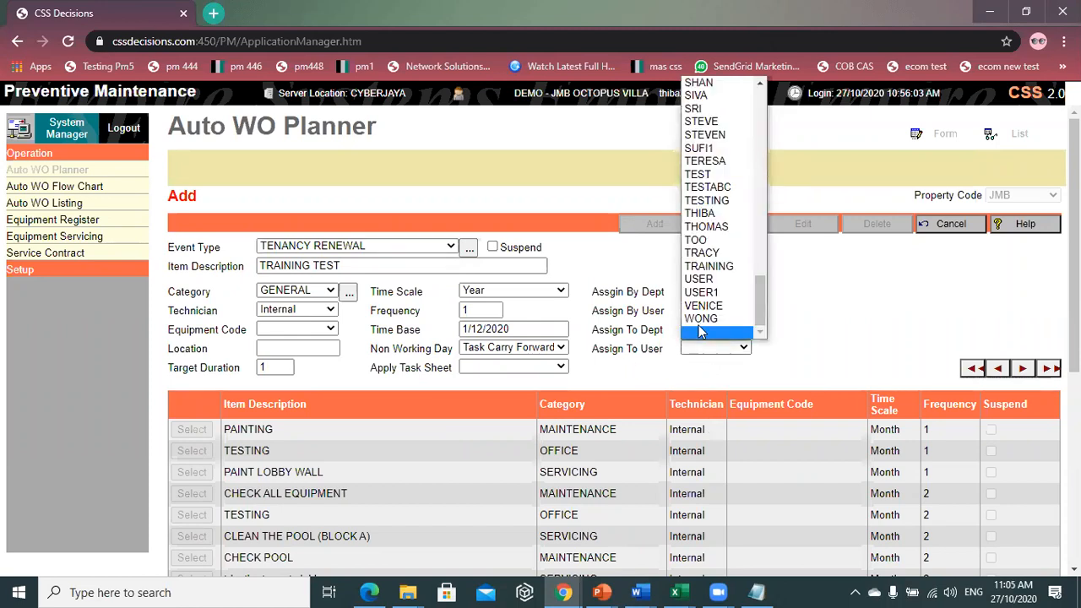
{"action": "left_click", "coordinate": [708, 96]}
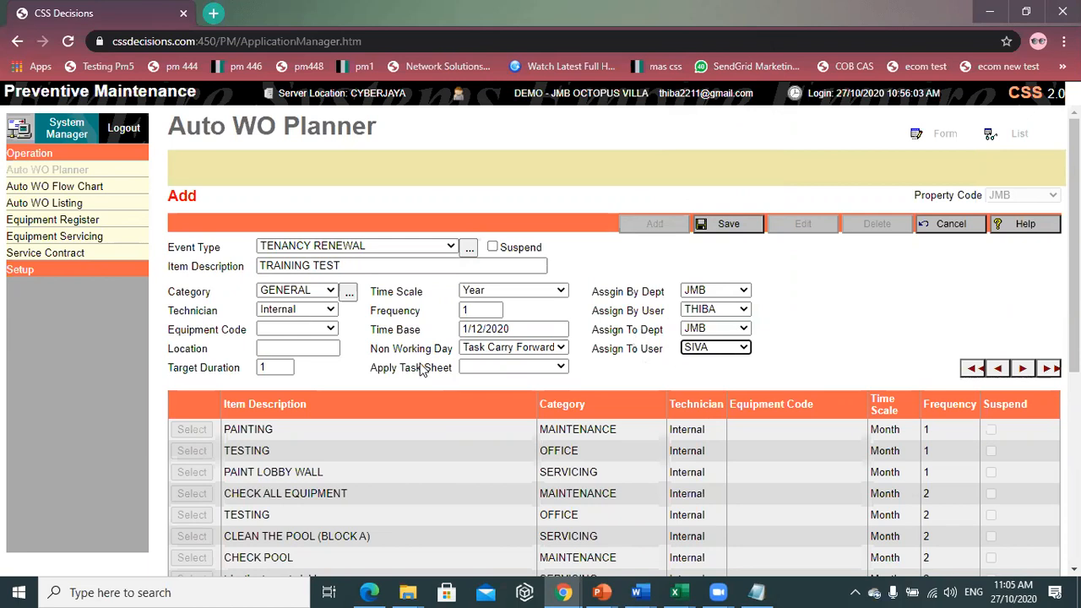
- Save the TRAINING TEST entry and scroll the planner list to confirm it
{"action": "left_click", "coordinate": [718, 227]}
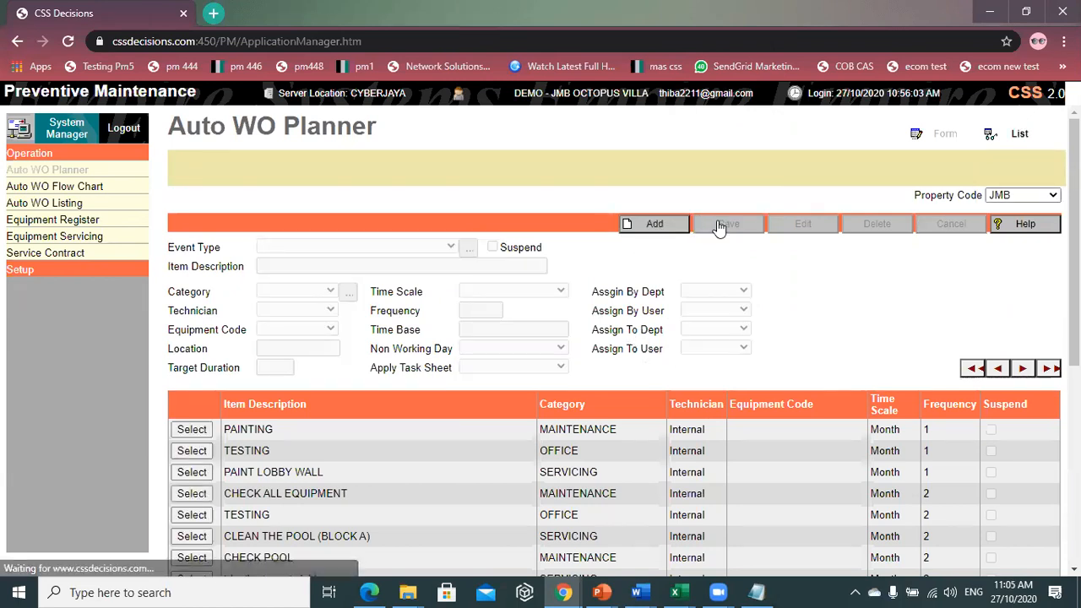
{"action": "scroll", "coordinate": [742, 339], "scroll_direction": "down", "scroll_amount": 5}
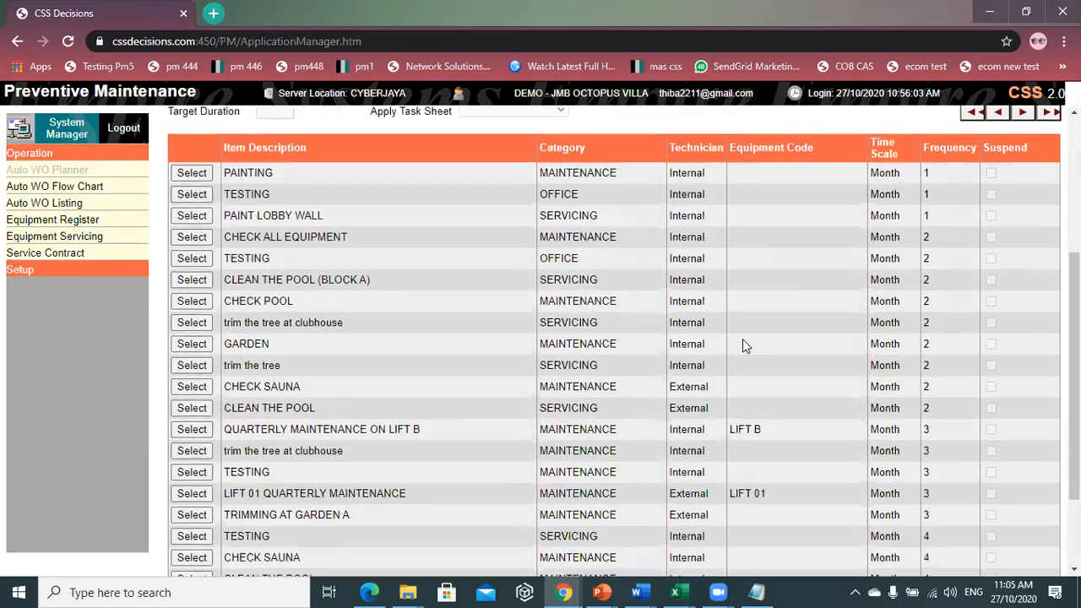
{"action": "scroll", "coordinate": [895, 389], "scroll_direction": "up", "scroll_amount": 5}
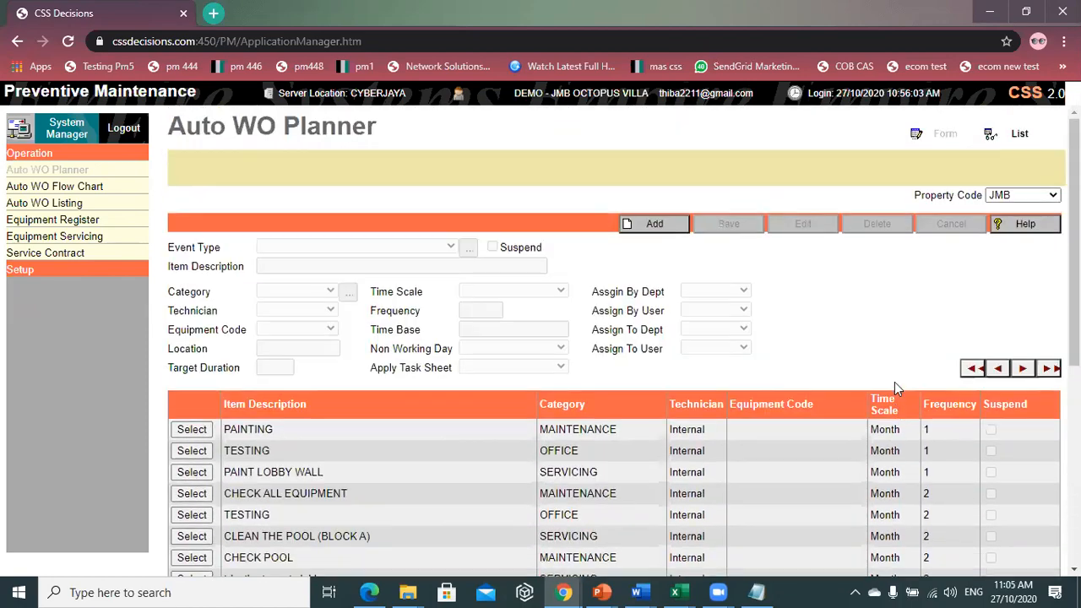
{"action": "left_click", "coordinate": [1022, 369]}
{"action": "scroll", "coordinate": [866, 422], "scroll_direction": "down", "scroll_amount": 5}
{"action": "scroll", "coordinate": [869, 424], "scroll_direction": "up", "scroll_amount": 5}
{"action": "scroll", "coordinate": [866, 424], "scroll_direction": "down", "scroll_amount": 5}
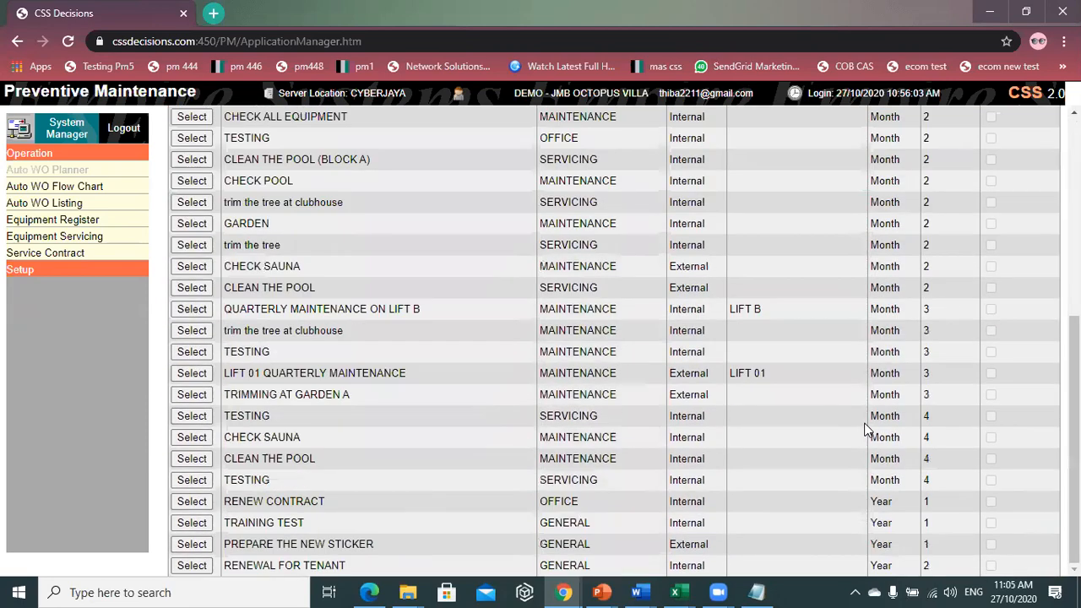
{"action": "scroll", "coordinate": [869, 427], "scroll_direction": "up", "scroll_amount": 5}
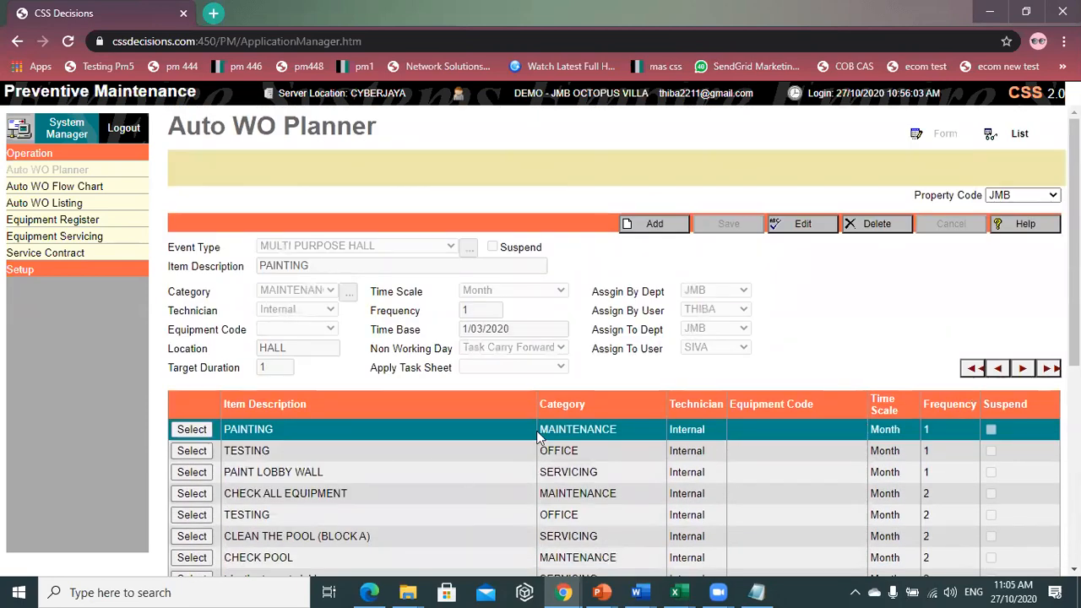
- Visit the Auto WO Flow Chart page, then return to the Auto WO Planner
{"action": "scroll", "coordinate": [354, 210], "scroll_direction": "down", "scroll_amount": 3}
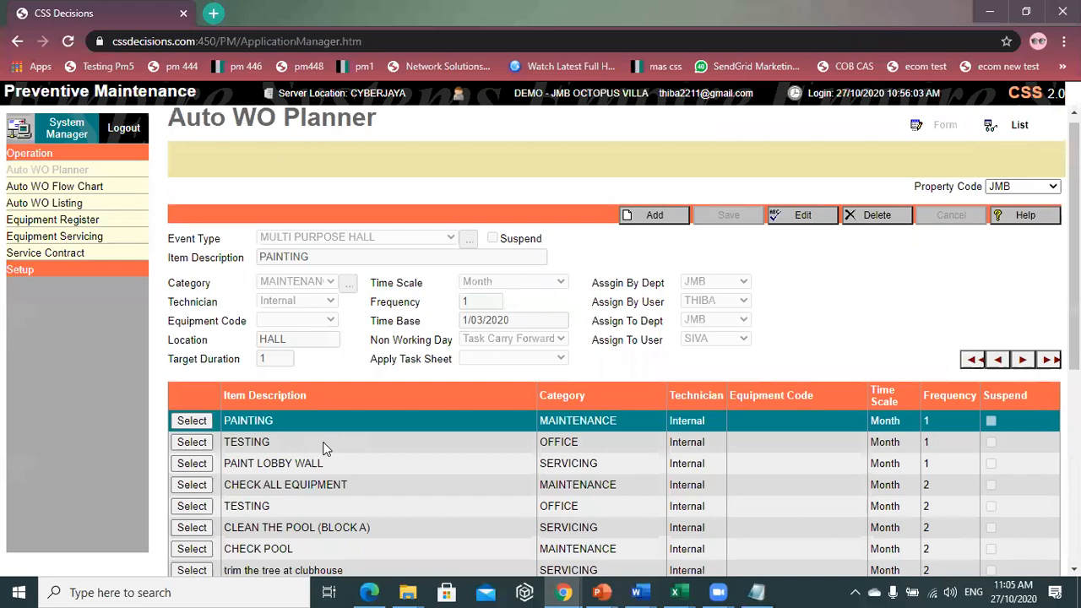
{"action": "scroll", "coordinate": [355, 490], "scroll_direction": "down", "scroll_amount": 2}
{"action": "scroll", "coordinate": [591, 523], "scroll_direction": "up", "scroll_amount": 1}
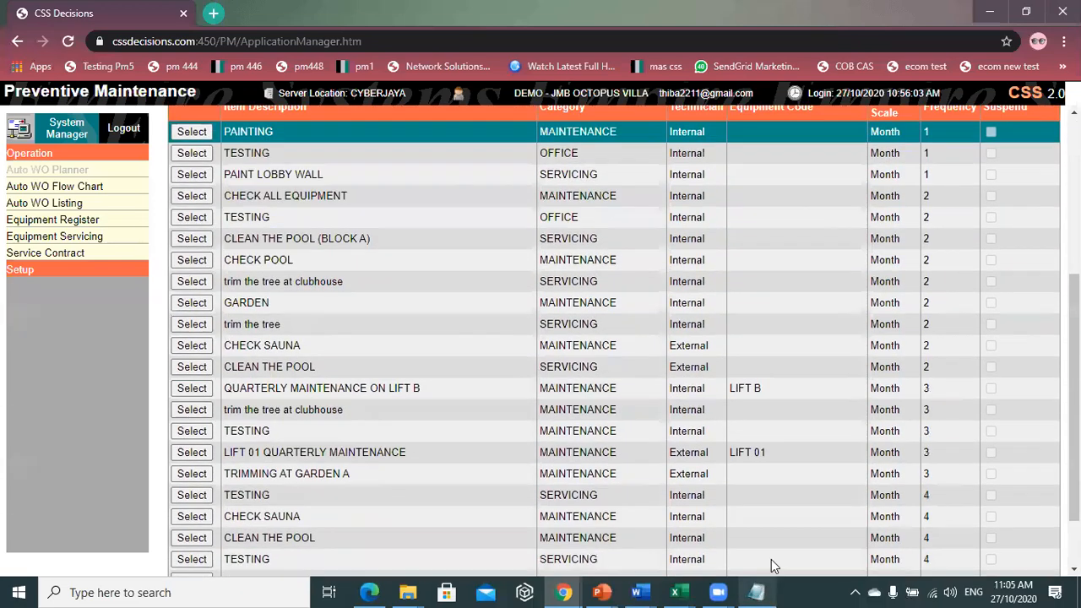
{"action": "scroll", "coordinate": [706, 549], "scroll_direction": "up", "scroll_amount": 1}
{"action": "scroll", "coordinate": [706, 549], "scroll_direction": "up", "scroll_amount": 4}
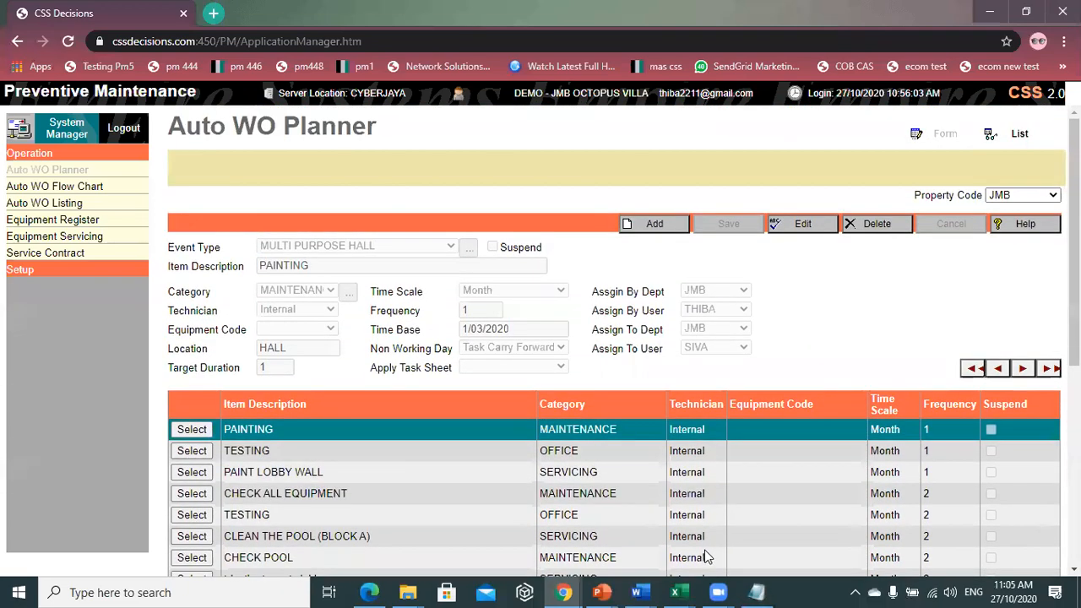
{"action": "left_click", "coordinate": [57, 187]}
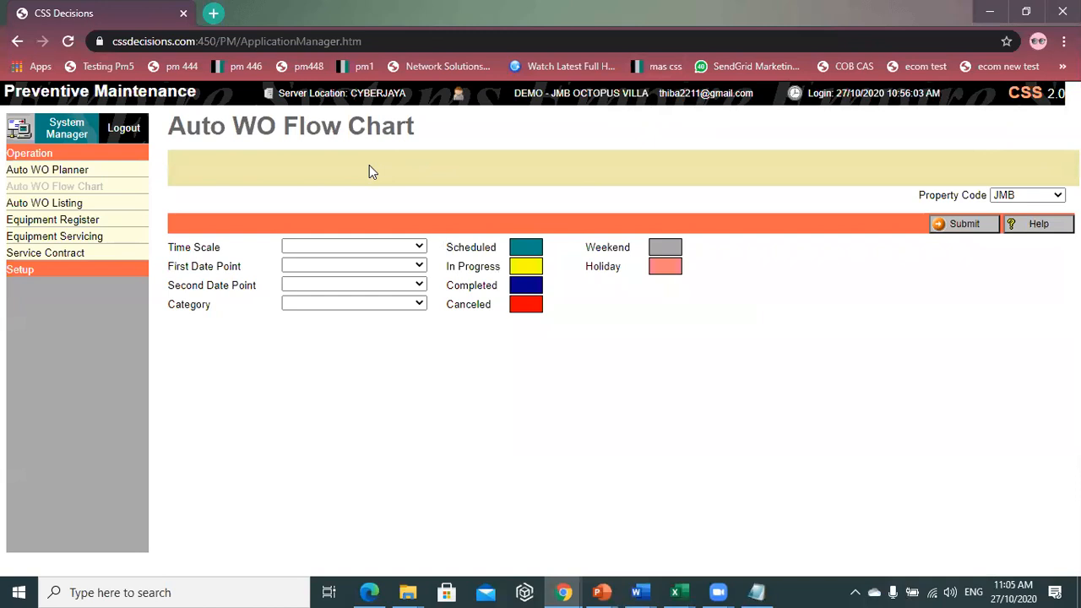
{"action": "left_click", "coordinate": [42, 171]}
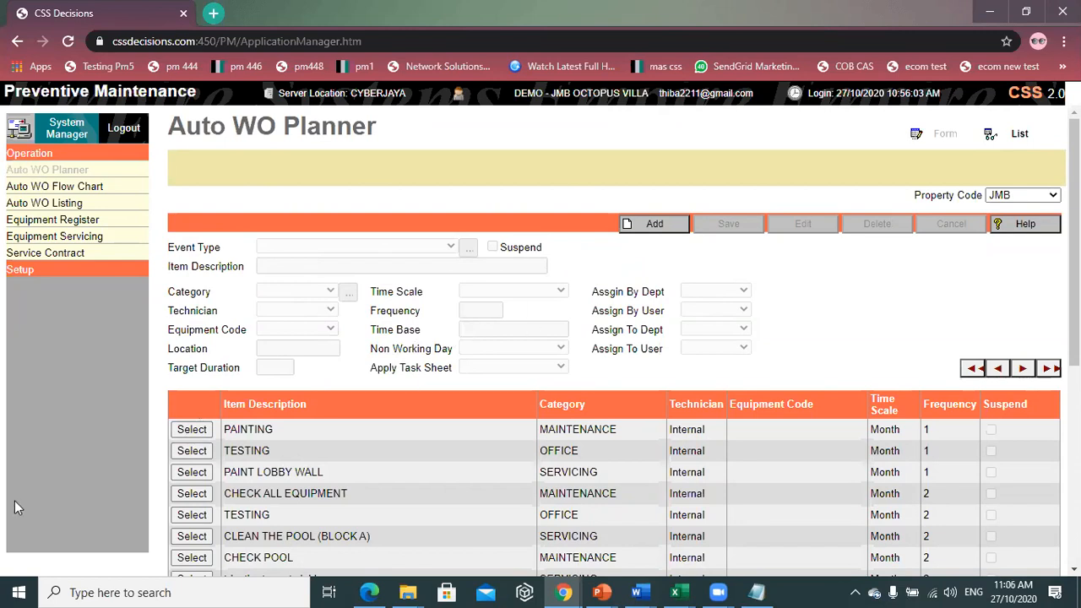
- Load the PAINTING entry and select its 1/03/2020 time base date
{"action": "left_click", "coordinate": [192, 429]}
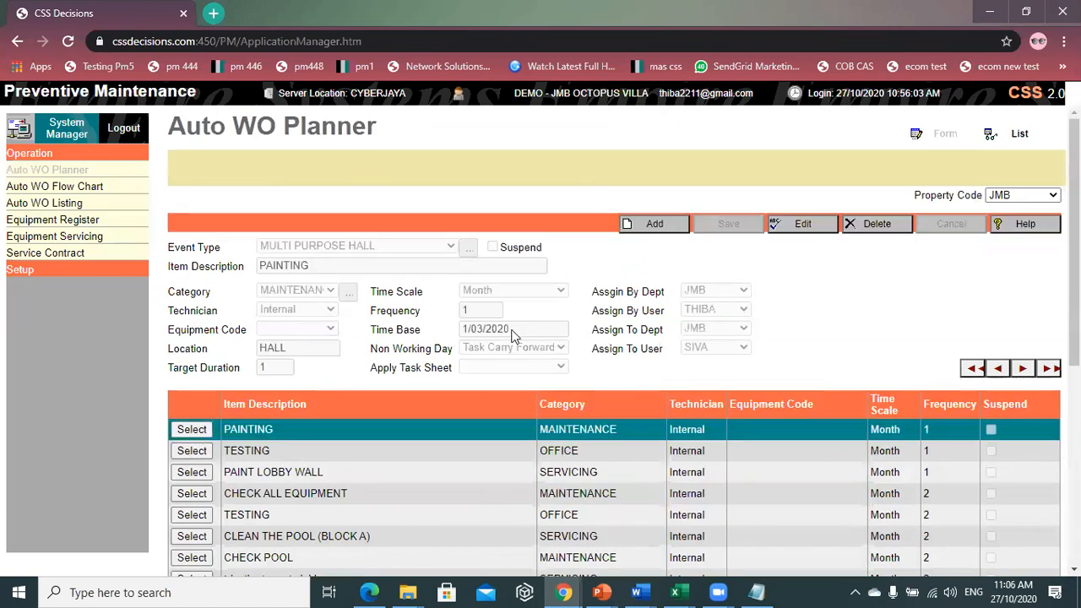
{"action": "left_click_drag", "start_coordinate": [514, 330], "coordinate": [352, 327]}
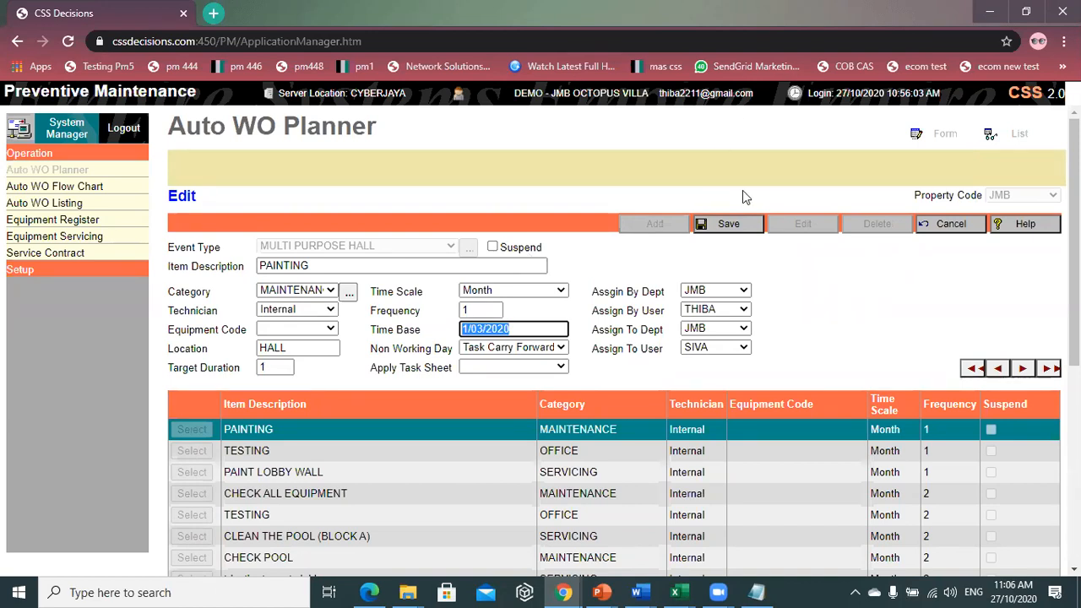
- Cancel the PAINTING edit without saving any changes
{"action": "left_click", "coordinate": [959, 226]}
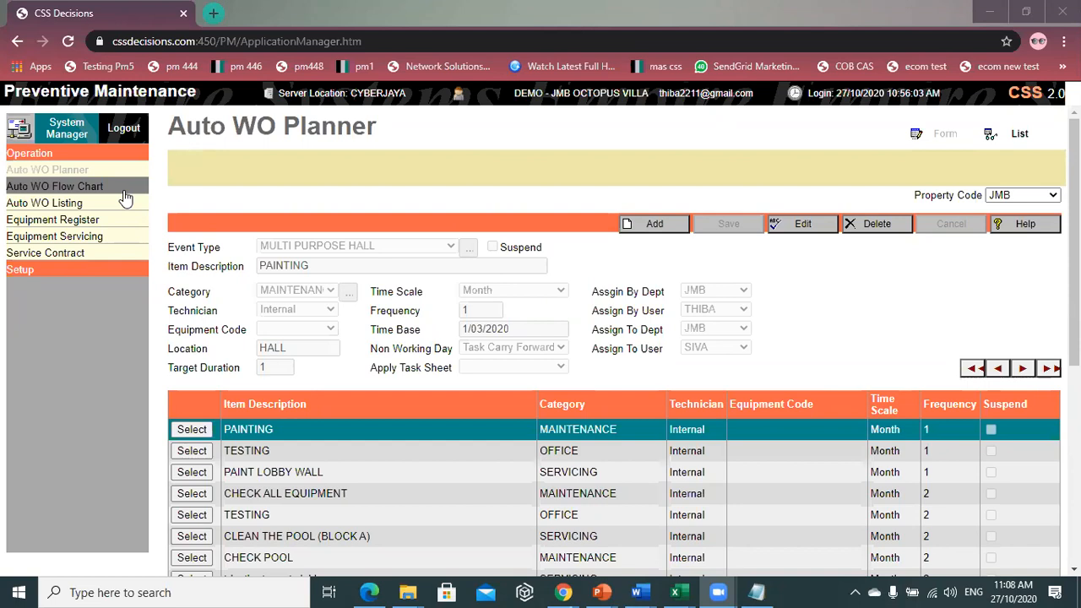
- Open the Auto WO Flow Chart and set its time scale to Month
{"action": "left_click", "coordinate": [119, 192]}
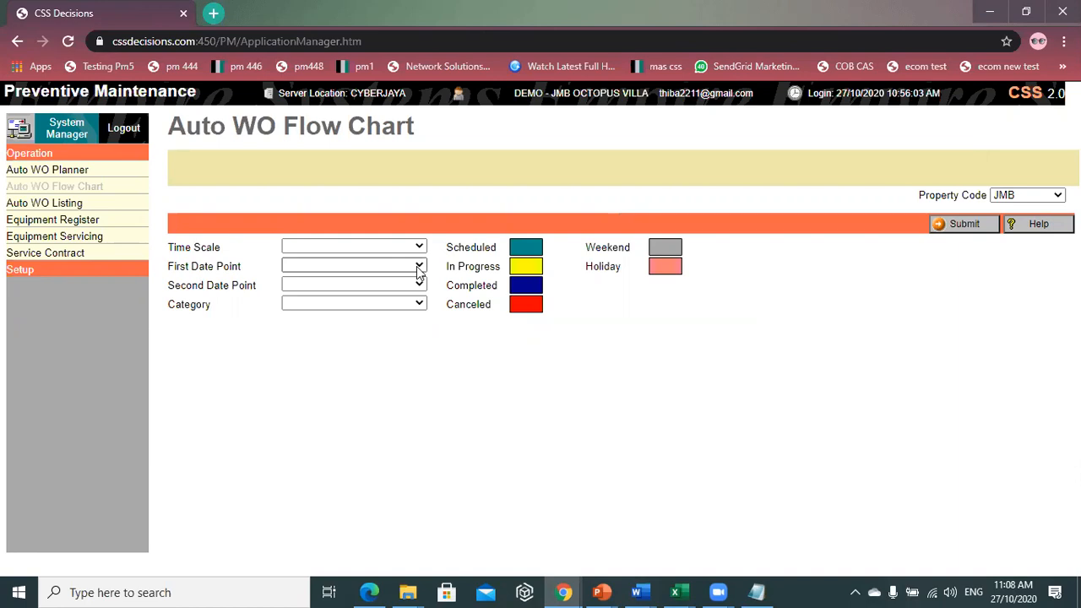
{"action": "left_click", "coordinate": [343, 245]}
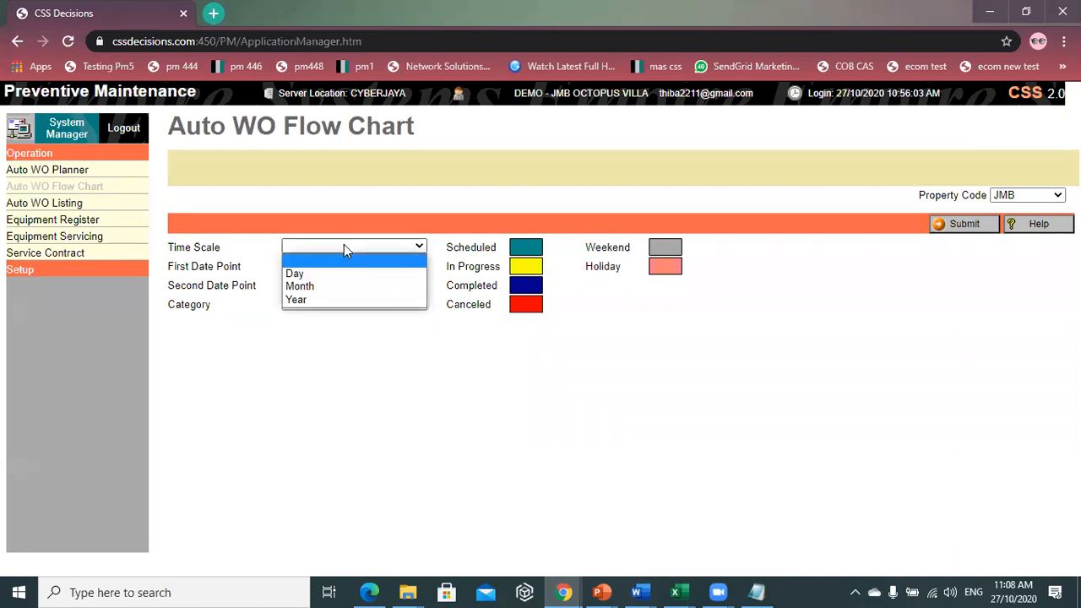
{"action": "left_click", "coordinate": [333, 286]}
{"action": "left_click", "coordinate": [367, 266]}
{"action": "left_click", "coordinate": [497, 391]}
{"action": "left_click", "coordinate": [394, 248]}
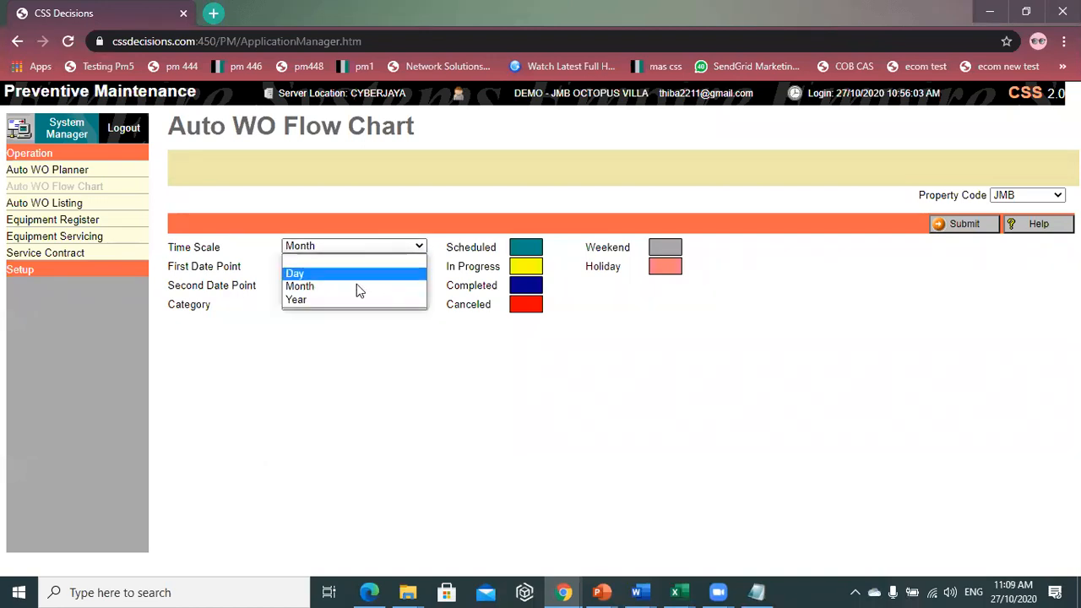
{"action": "left_click", "coordinate": [351, 286]}
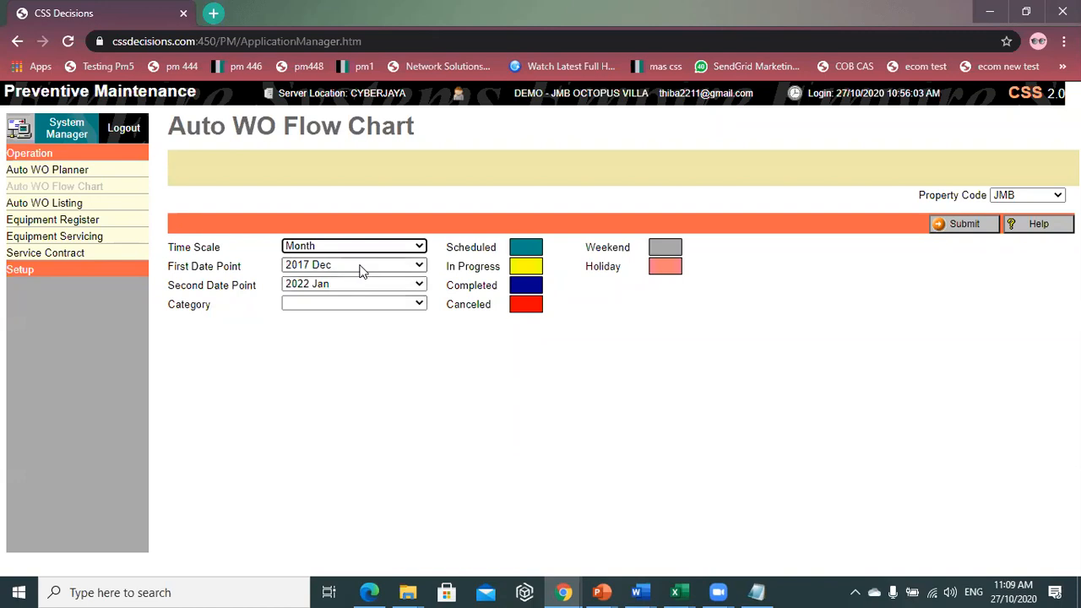
- Set the chart range from 2020 Feb to 2020 Jun, leaving Category blank
{"action": "left_click", "coordinate": [362, 269]}
{"action": "scroll", "coordinate": [347, 347], "scroll_direction": "down", "scroll_amount": 8}
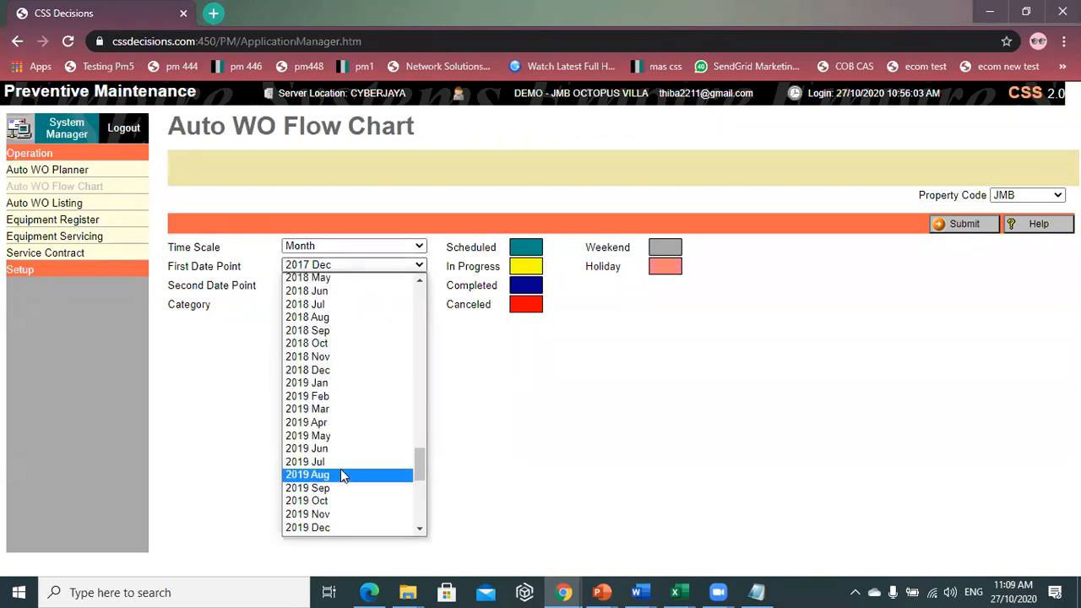
{"action": "scroll", "coordinate": [341, 473], "scroll_direction": "down", "scroll_amount": 4}
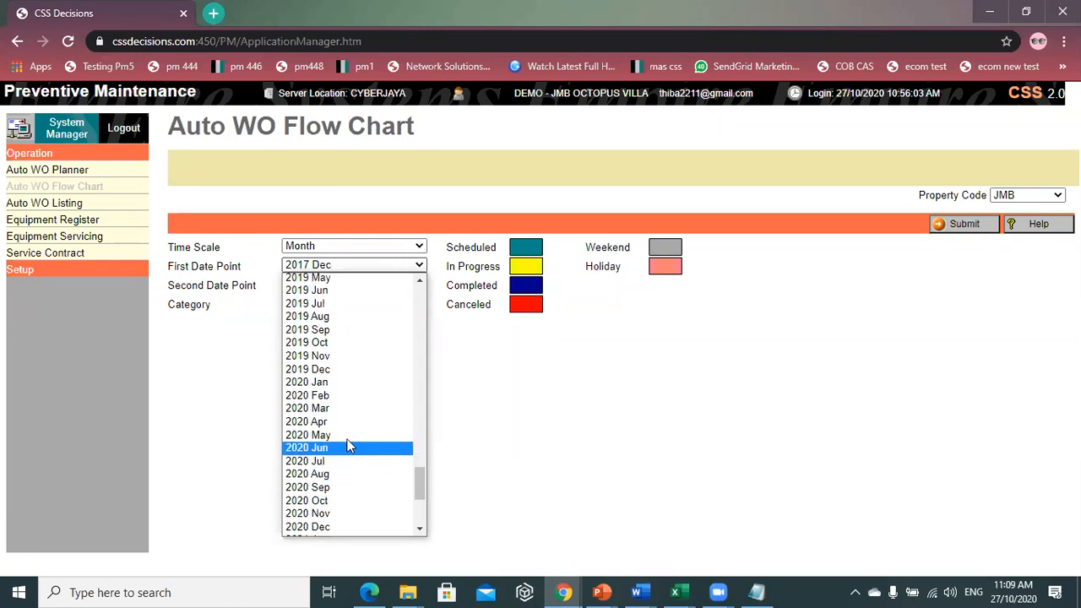
{"action": "left_click", "coordinate": [365, 396]}
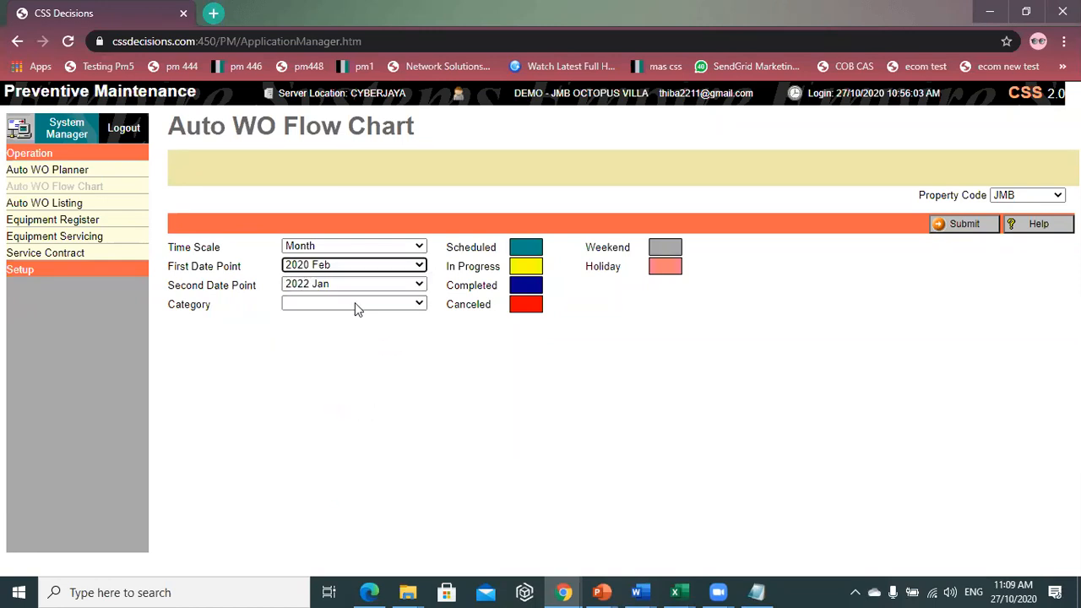
{"action": "left_click", "coordinate": [365, 283]}
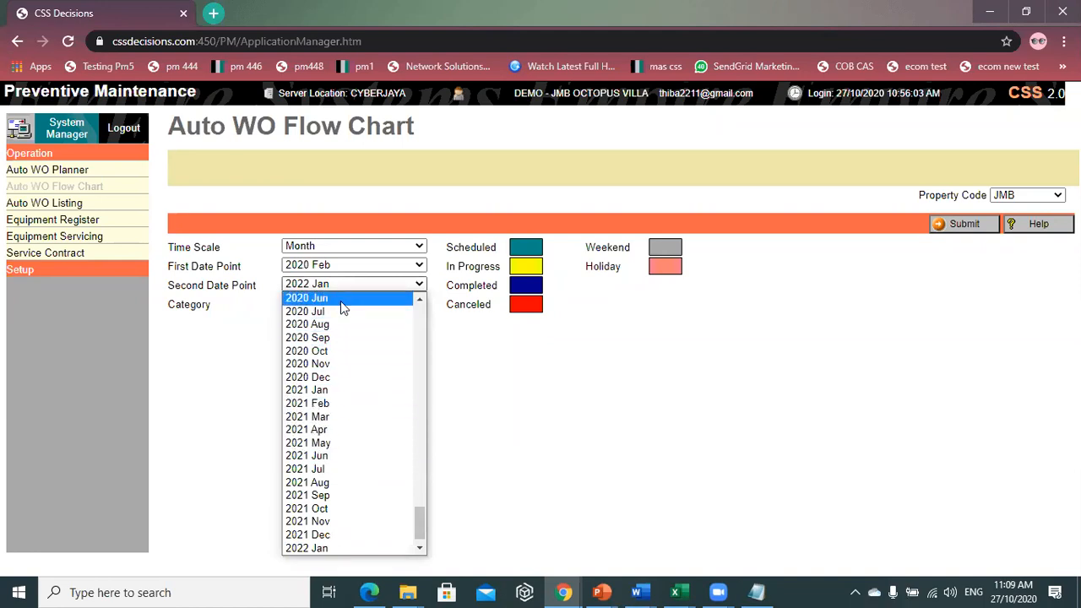
{"action": "scroll", "coordinate": [344, 304], "scroll_direction": "up", "scroll_amount": 3}
{"action": "left_click", "coordinate": [318, 455]}
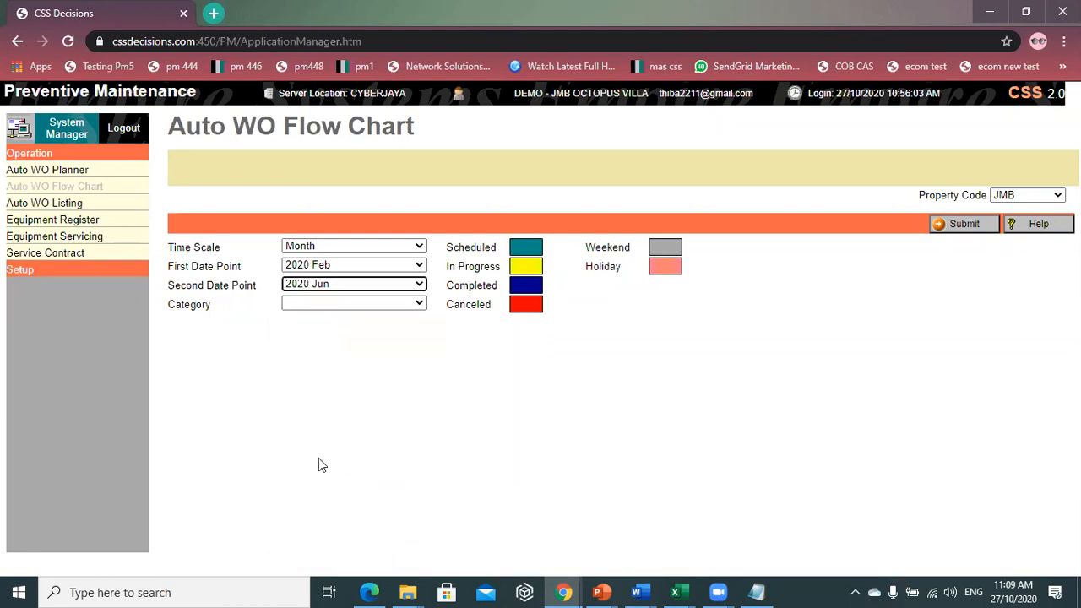
{"action": "left_click", "coordinate": [360, 309]}
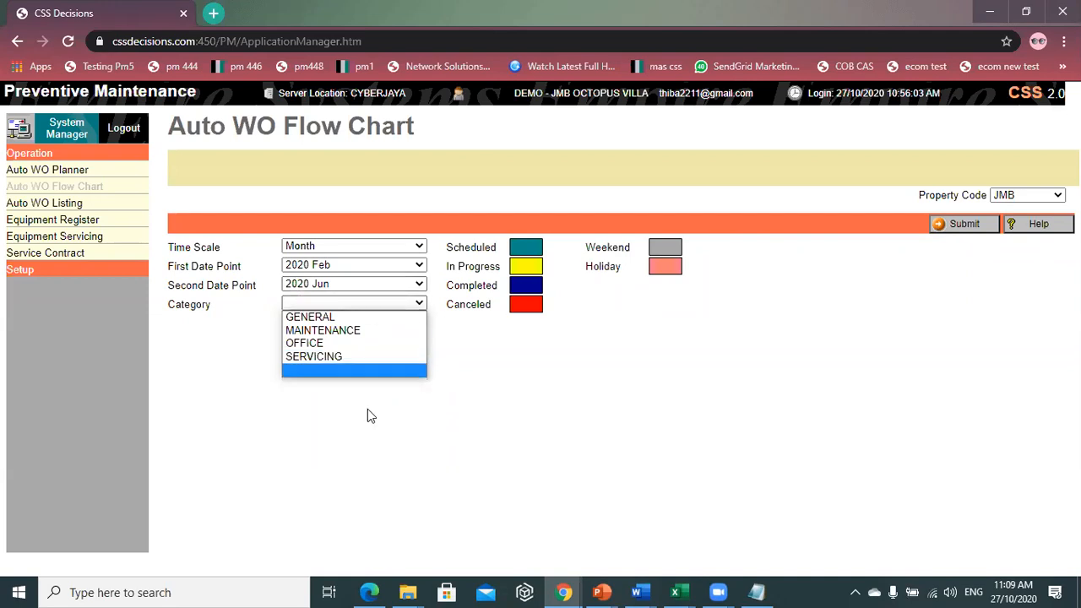
{"action": "left_click", "coordinate": [366, 371]}
{"action": "left_click", "coordinate": [958, 225]}
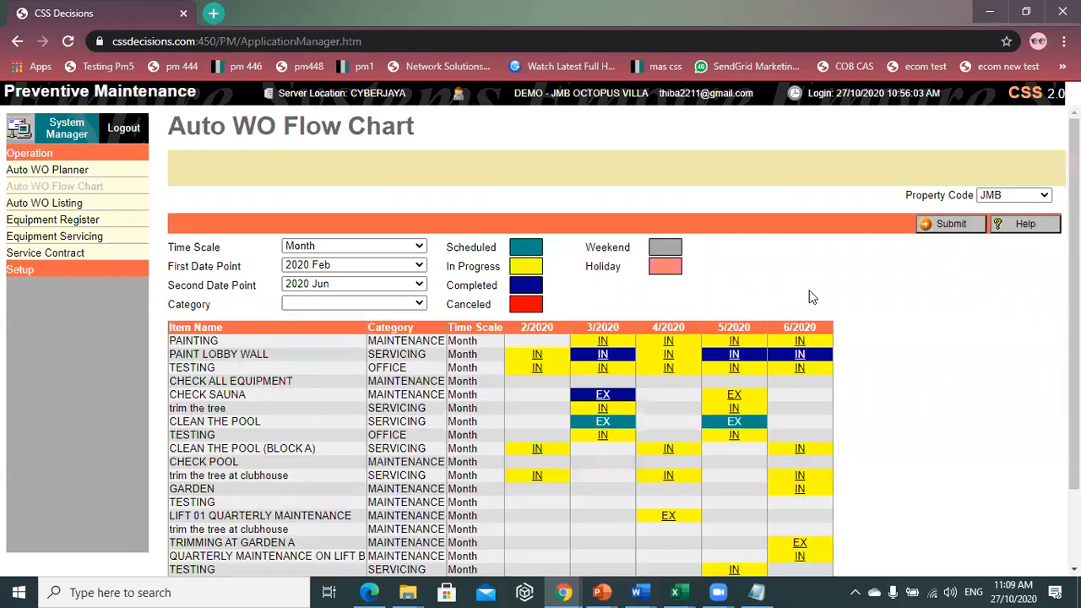
{"action": "left_click", "coordinate": [325, 306]}
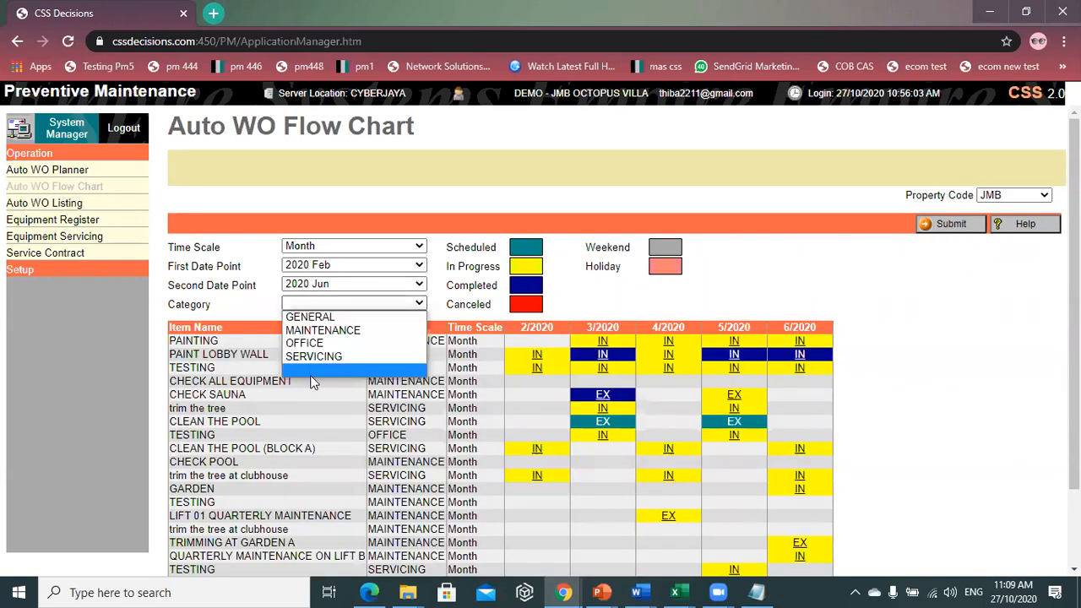
{"action": "left_click", "coordinate": [348, 367]}
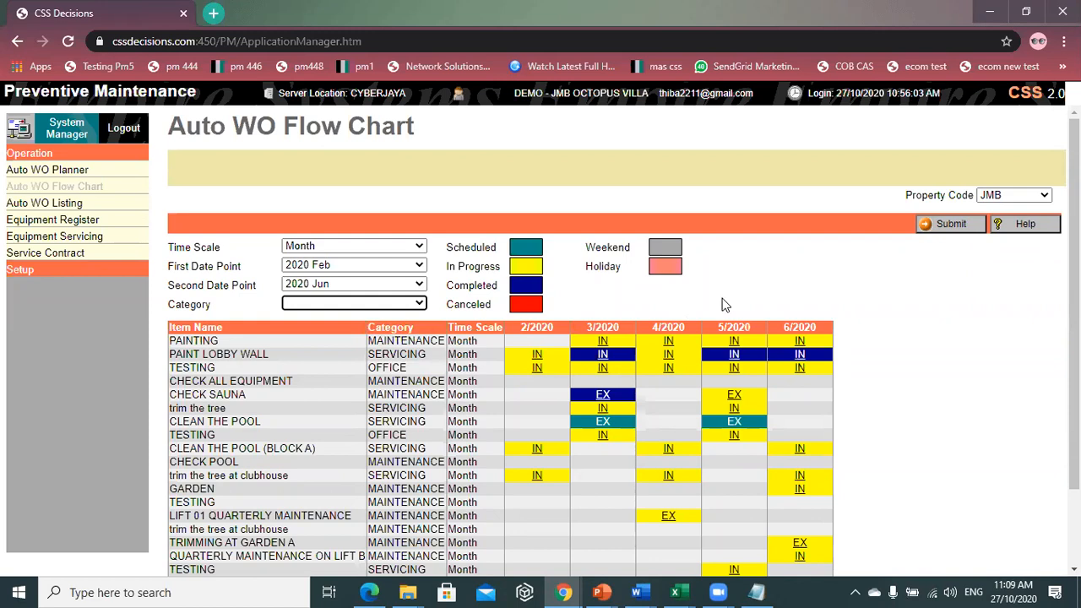
{"action": "scroll", "coordinate": [722, 325], "scroll_direction": "down", "scroll_amount": 1}
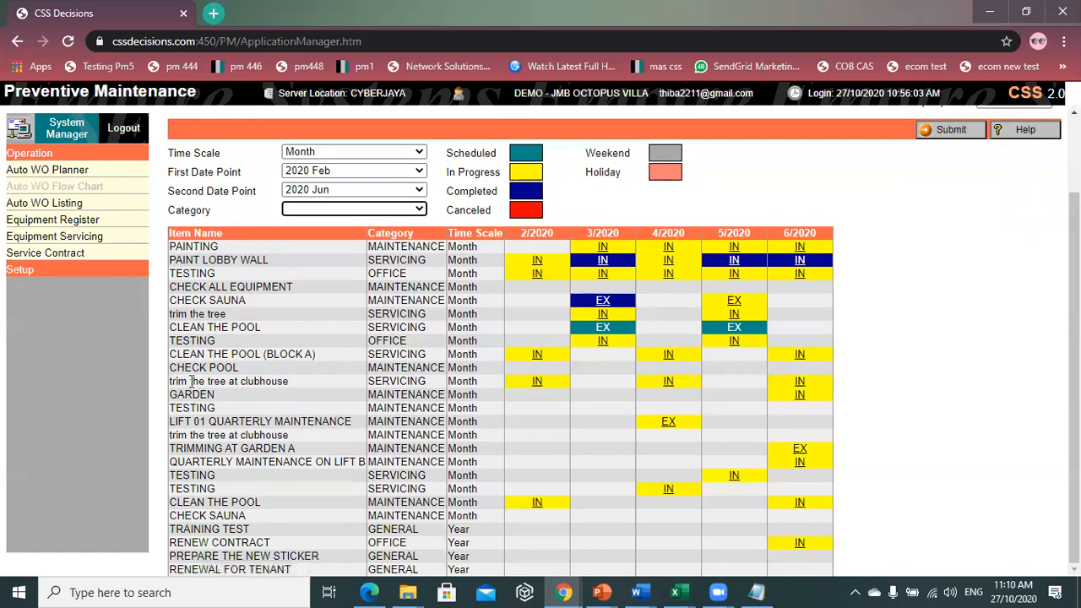
- Open the February 2020 'trim the tree at clubhouse' work order and review its history
{"action": "left_click", "coordinate": [538, 381]}
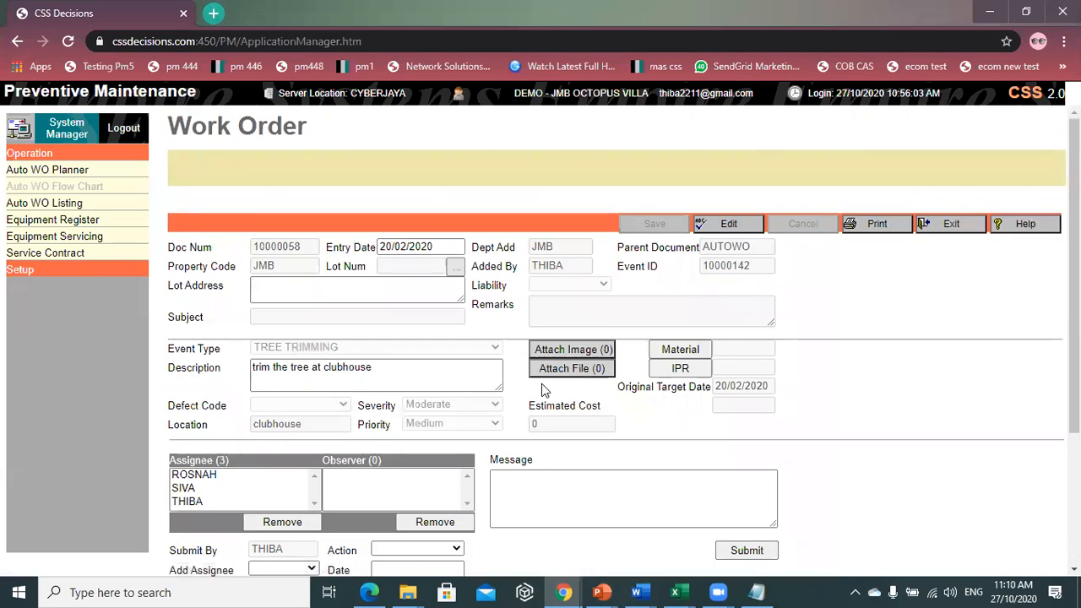
{"action": "scroll", "coordinate": [486, 481], "scroll_direction": "down", "scroll_amount": 3}
{"action": "scroll", "coordinate": [515, 515], "scroll_direction": "up", "scroll_amount": 1}
{"action": "scroll", "coordinate": [581, 549], "scroll_direction": "down", "scroll_amount": 1}
{"action": "left_click_drag", "start_coordinate": [733, 451], "coordinate": [636, 454]}
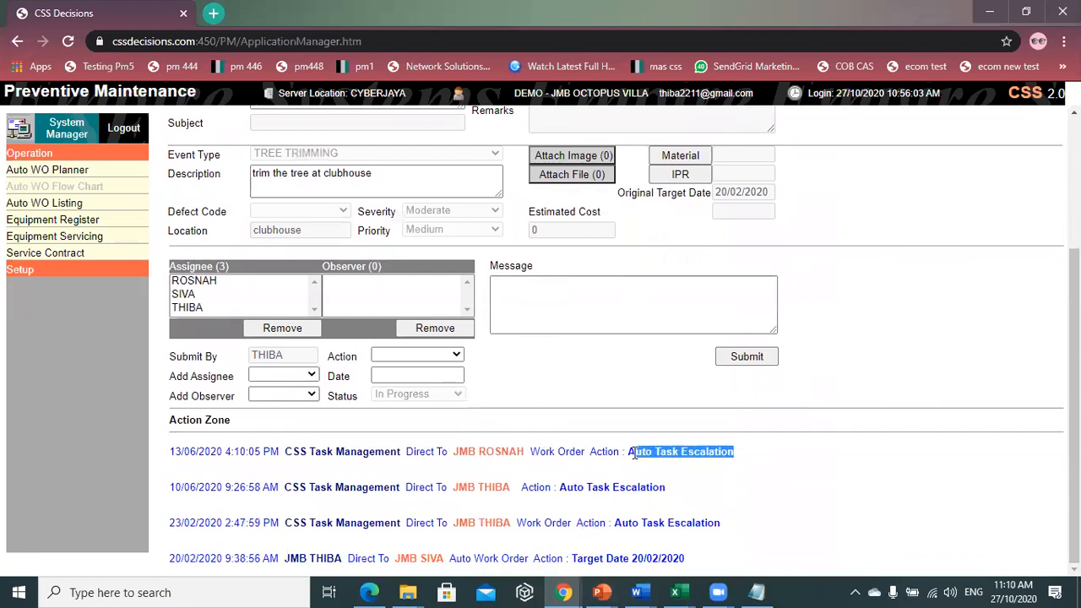
{"action": "left_click", "coordinate": [731, 432]}
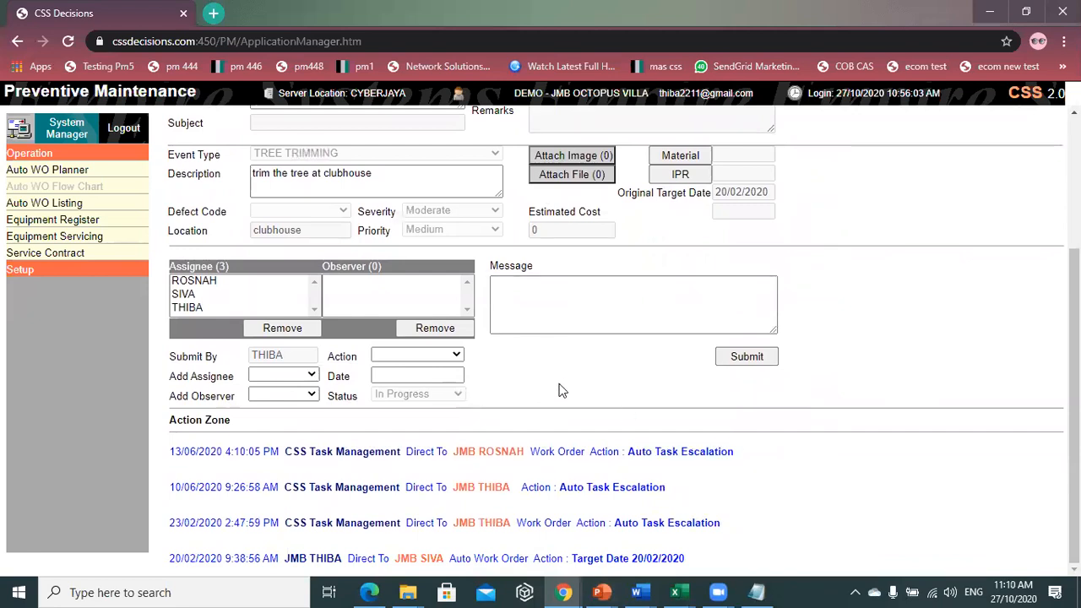
{"action": "scroll", "coordinate": [560, 388], "scroll_direction": "up", "scroll_amount": 2}
{"action": "scroll", "coordinate": [437, 451], "scroll_direction": "down", "scroll_amount": 2}
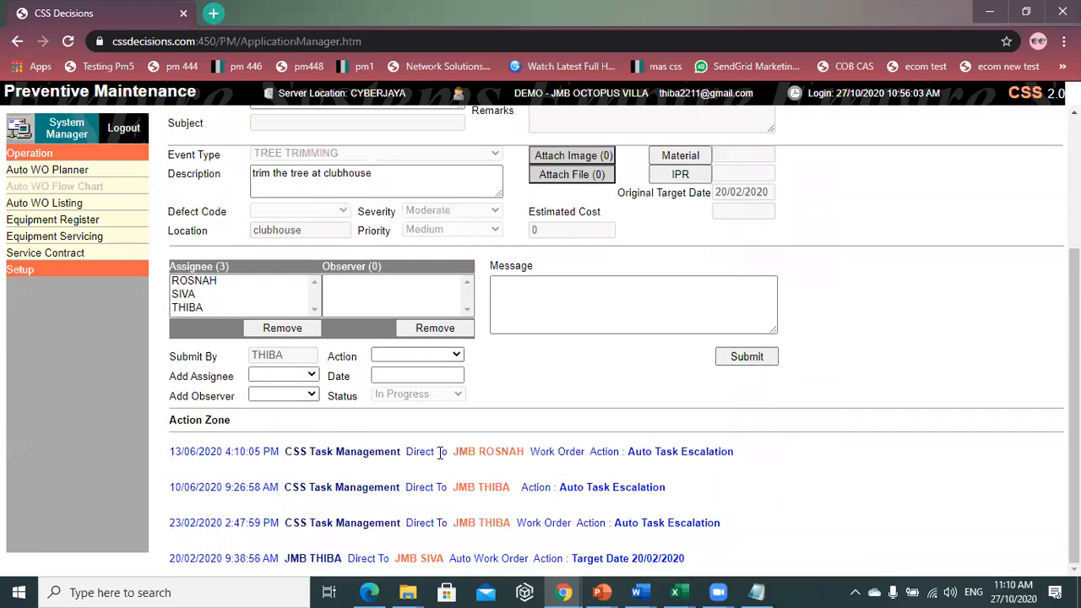
- Add another staff member as assignee with the action Target Date
{"action": "left_click", "coordinate": [305, 378]}
{"action": "scroll", "coordinate": [287, 306], "scroll_direction": "up", "scroll_amount": 4}
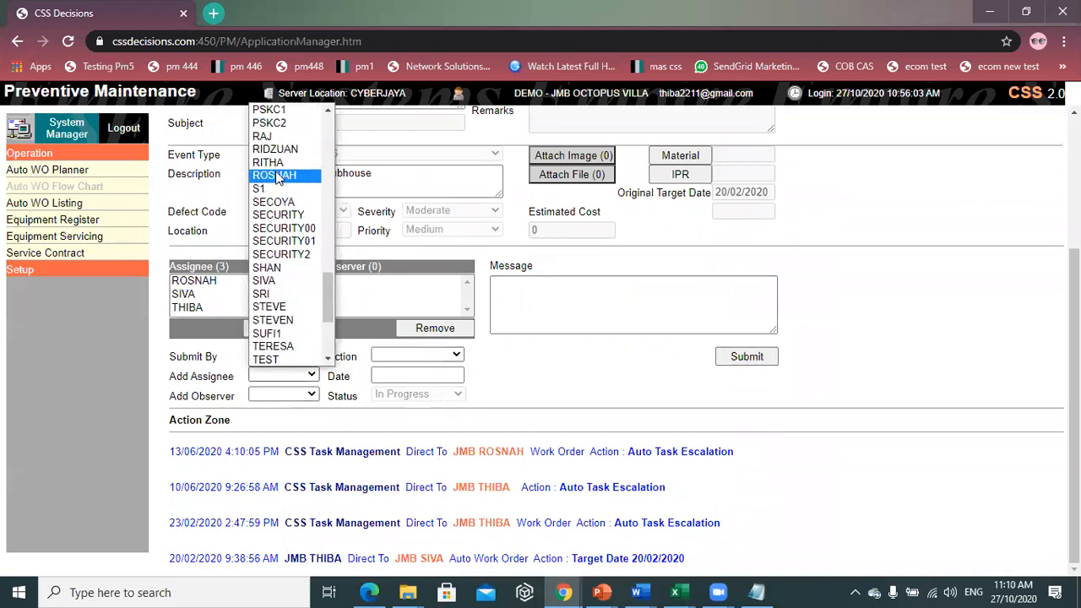
{"action": "scroll", "coordinate": [287, 169], "scroll_direction": "up", "scroll_amount": 7}
{"action": "scroll", "coordinate": [293, 154], "scroll_direction": "up", "scroll_amount": 3}
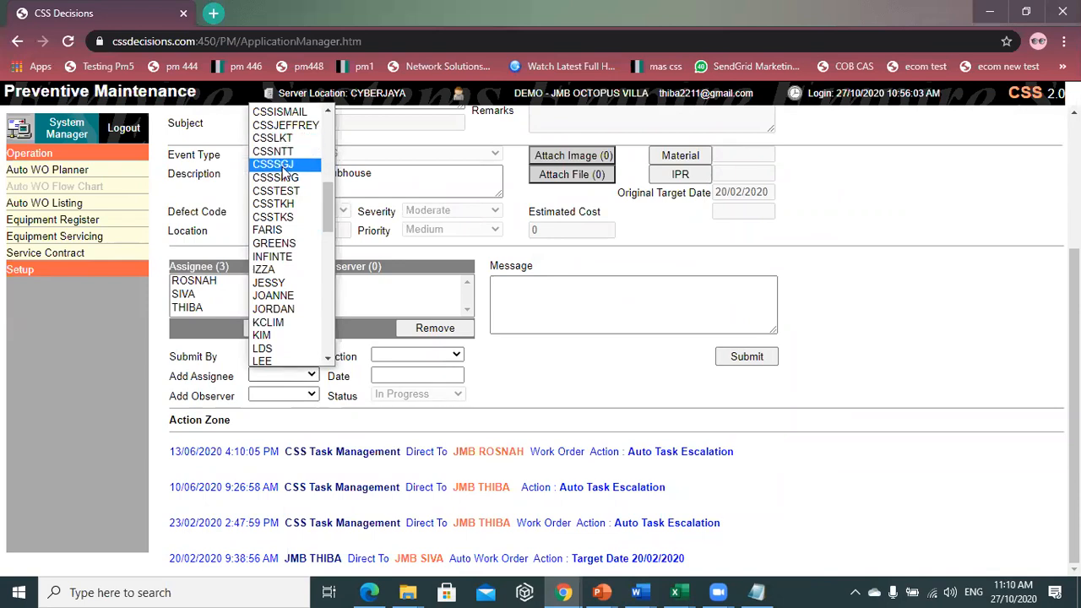
{"action": "scroll", "coordinate": [297, 149], "scroll_direction": "up", "scroll_amount": 5}
{"action": "left_click", "coordinate": [274, 179]}
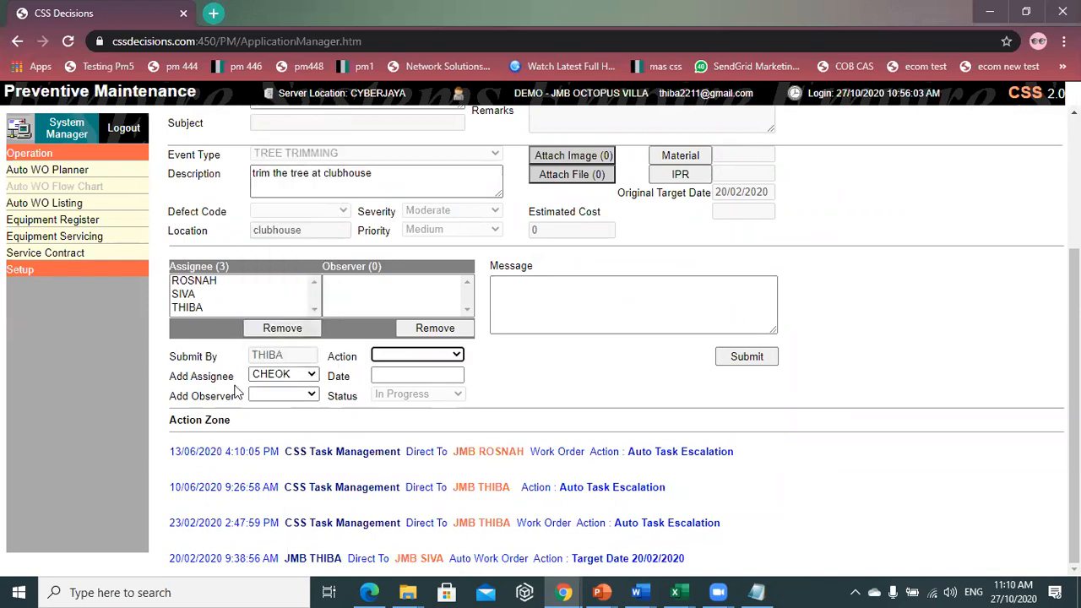
{"action": "left_click", "coordinate": [416, 357]}
{"action": "left_click", "coordinate": [404, 382]}
- Submit the new assignee and exit the work order back to the flow chart settings
{"action": "left_click", "coordinate": [552, 290]}
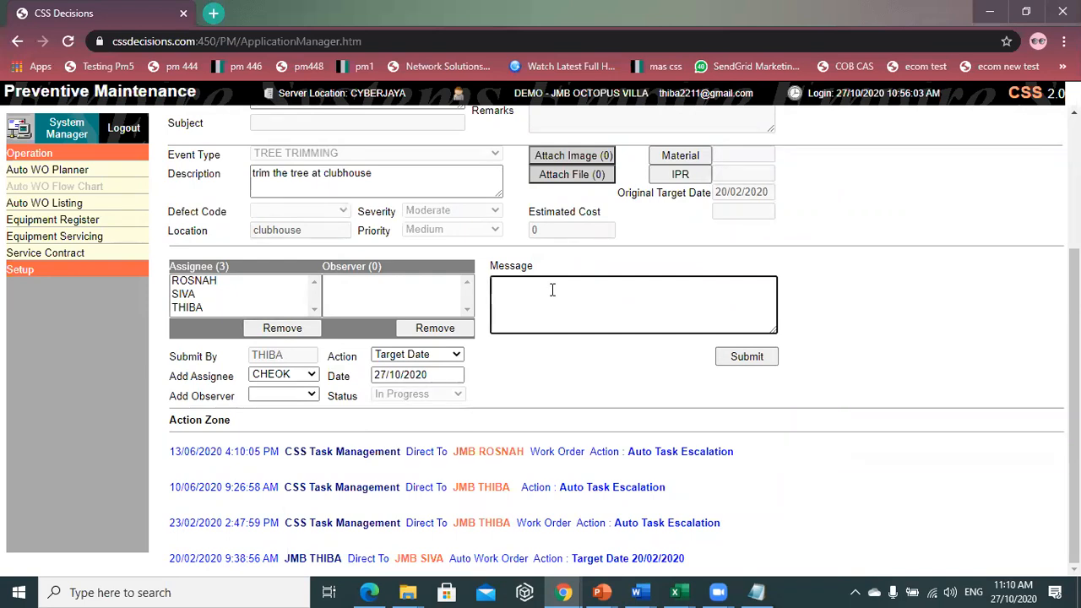
{"action": "scroll", "coordinate": [608, 343], "scroll_direction": "up", "scroll_amount": 3}
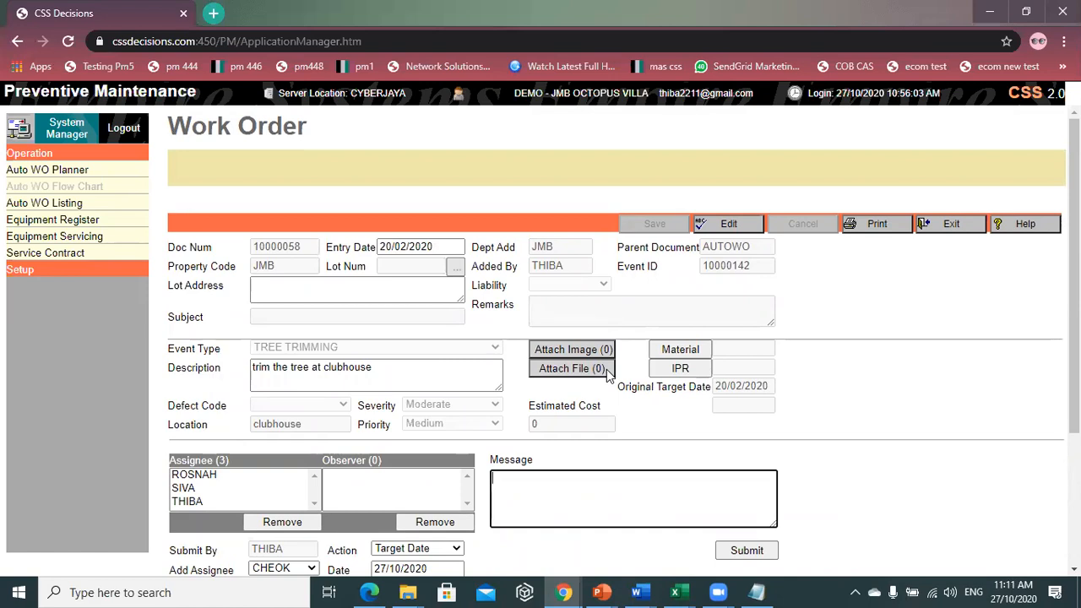
{"action": "scroll", "coordinate": [652, 464], "scroll_direction": "down", "scroll_amount": 3}
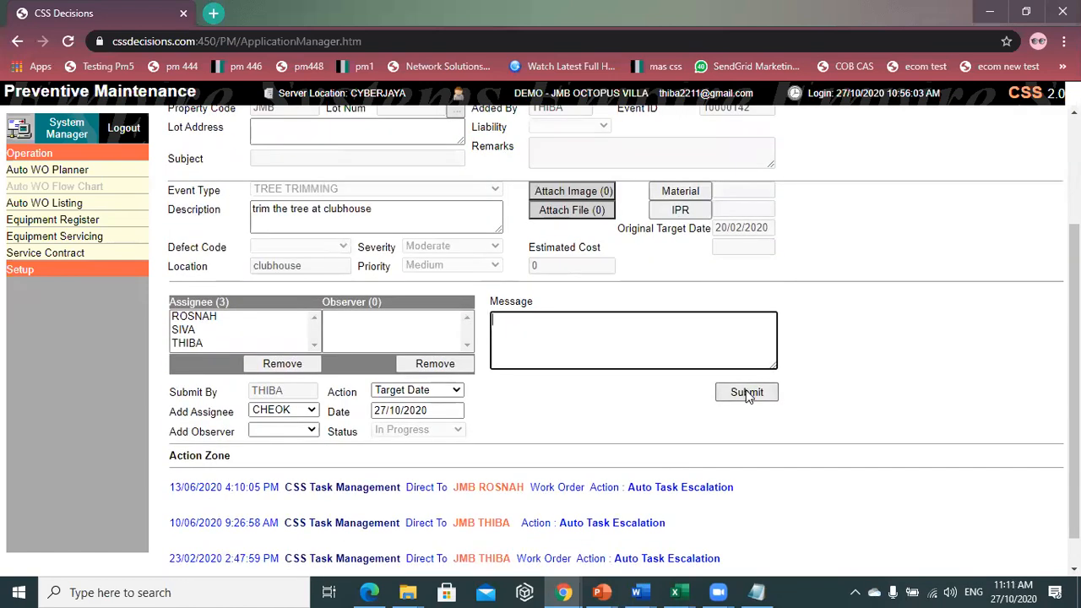
{"action": "left_click", "coordinate": [745, 393]}
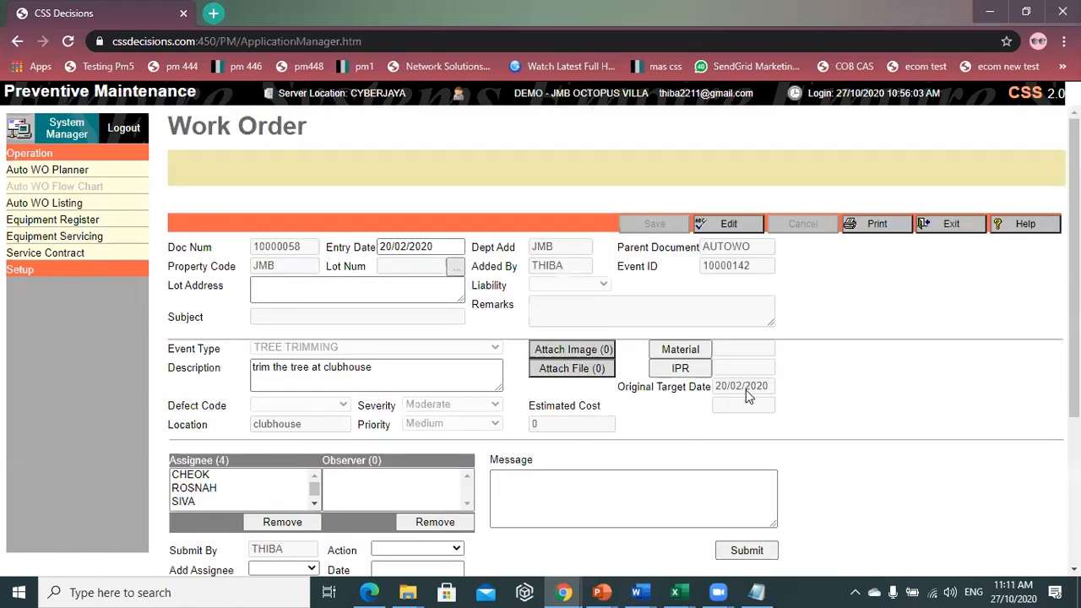
{"action": "left_click", "coordinate": [967, 224]}
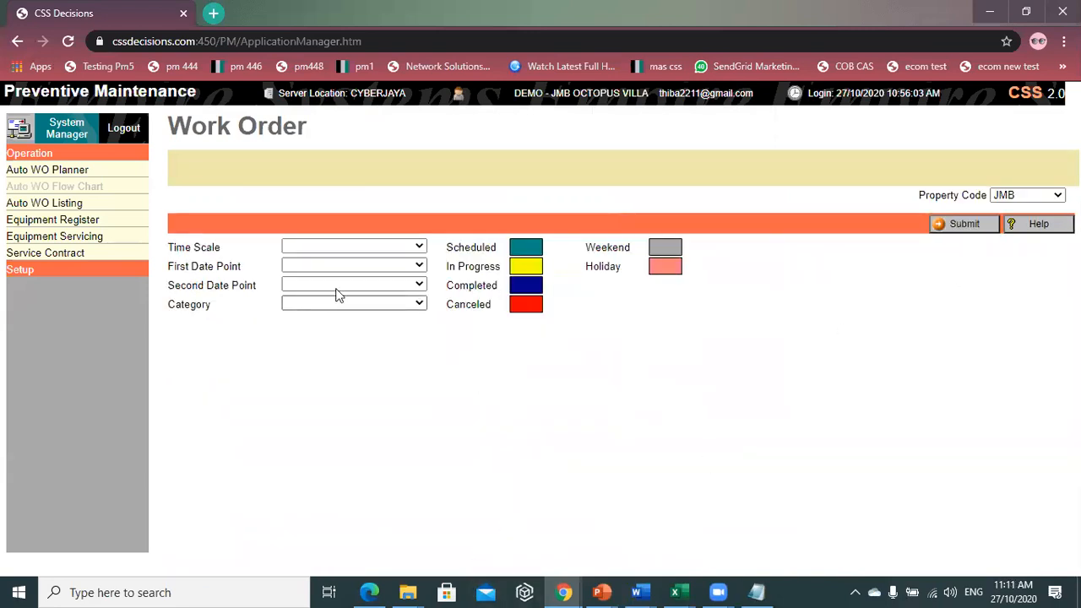
{"action": "left_click", "coordinate": [353, 247]}
- Go to the Equipment Register and start a new equipment record for JMB
{"action": "left_click", "coordinate": [333, 372]}
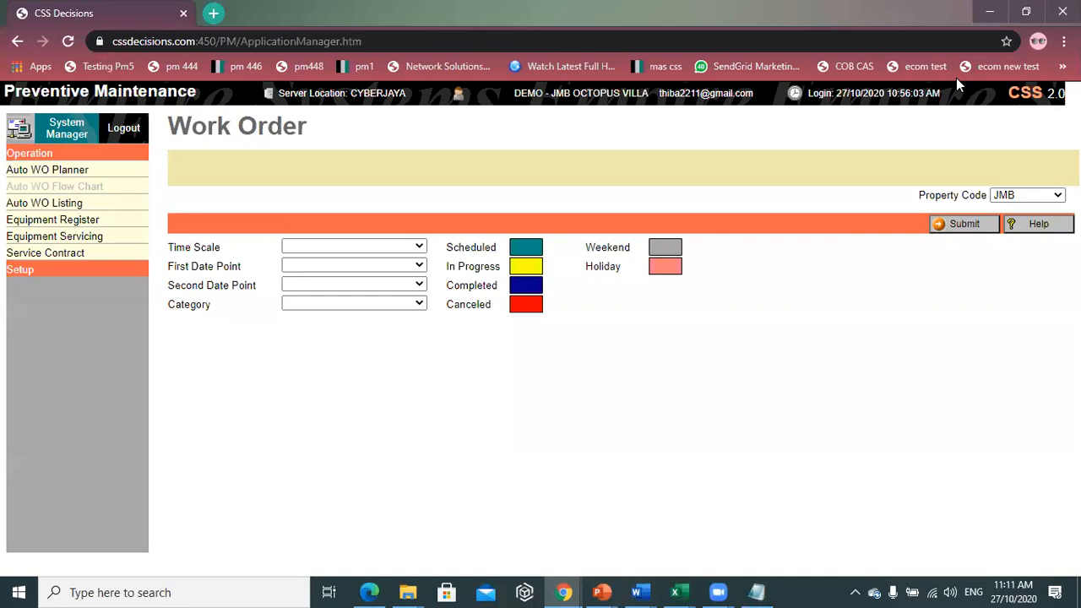
{"action": "left_click", "coordinate": [88, 221]}
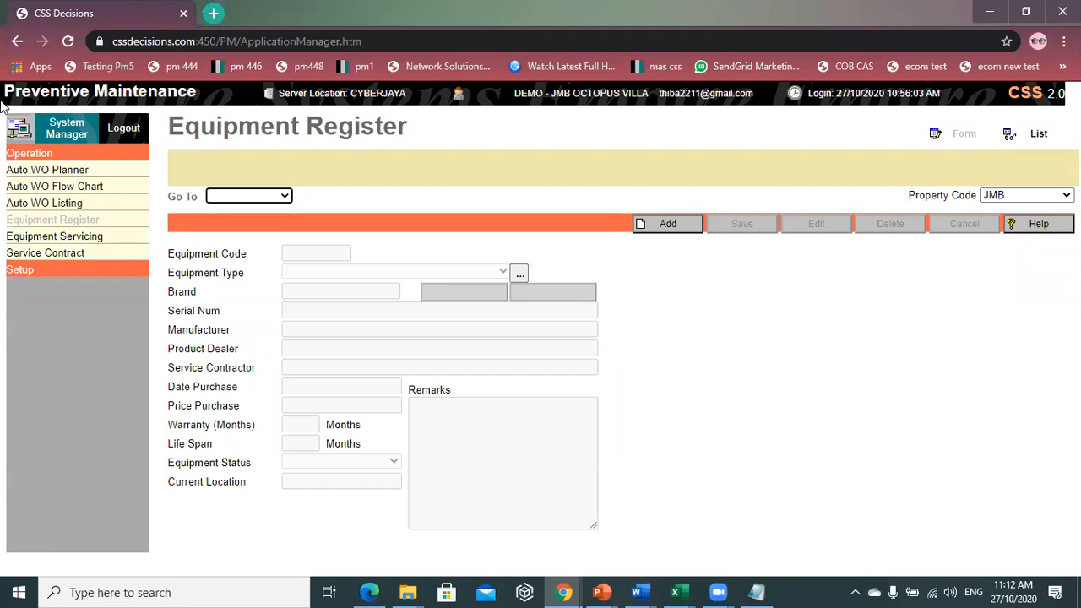
{"action": "left_click", "coordinate": [684, 230]}
- Enter A/C LVL 5 as the Equipment Code, correcting the typing mistakes
{"action": "left_click", "coordinate": [324, 253]}
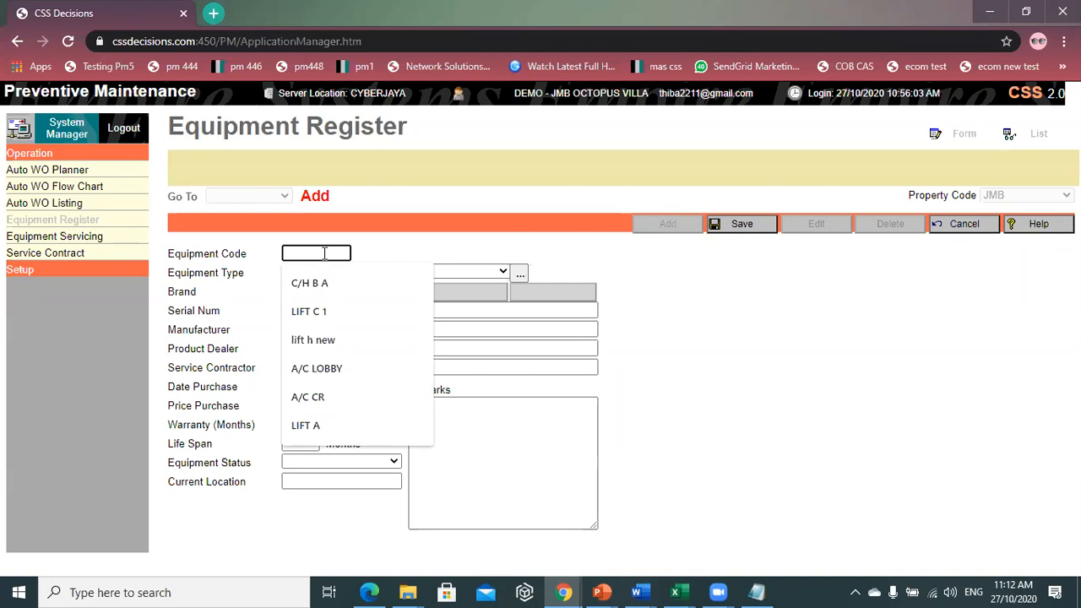
{"action": "type", "text": "A"}
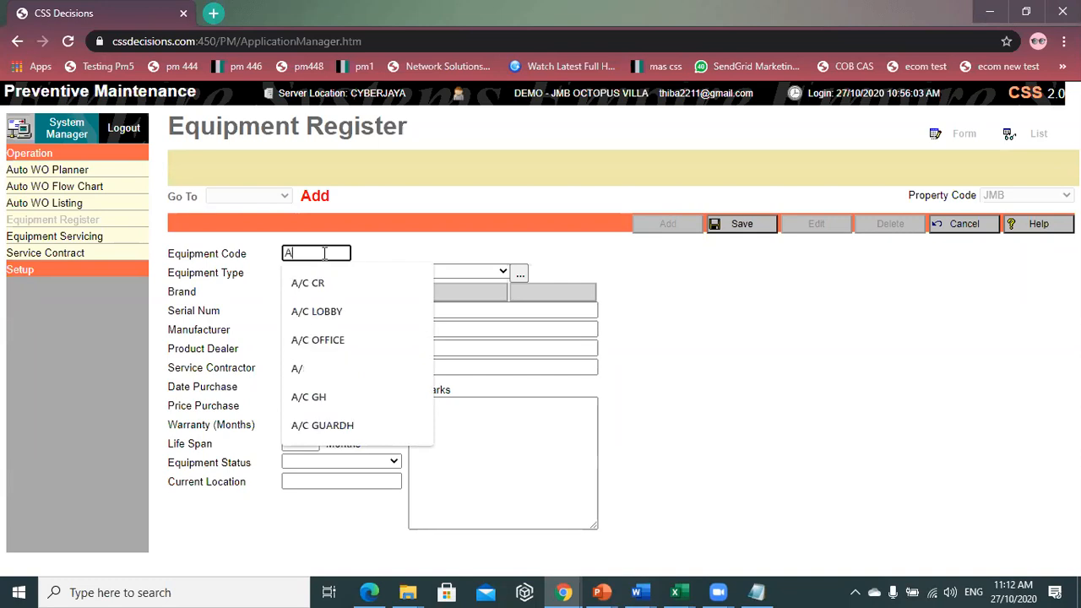
{"action": "key", "text": "BackSpace"}
{"action": "type", "text": "/"}
{"action": "type", "text": "M"}
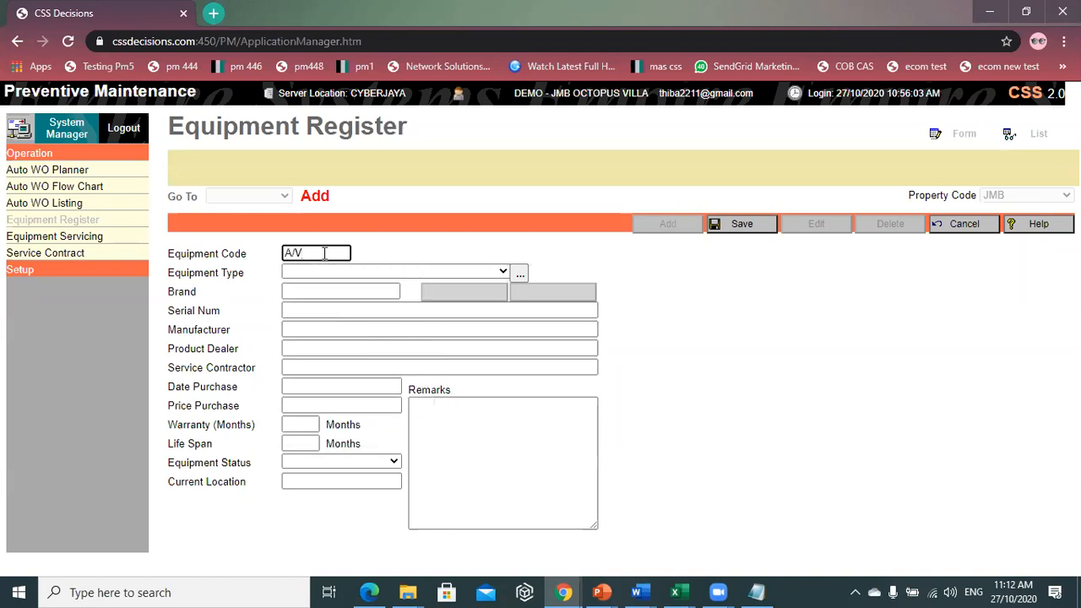
{"action": "key", "text": "BackSpace"}
{"action": "type", "text": "C"}
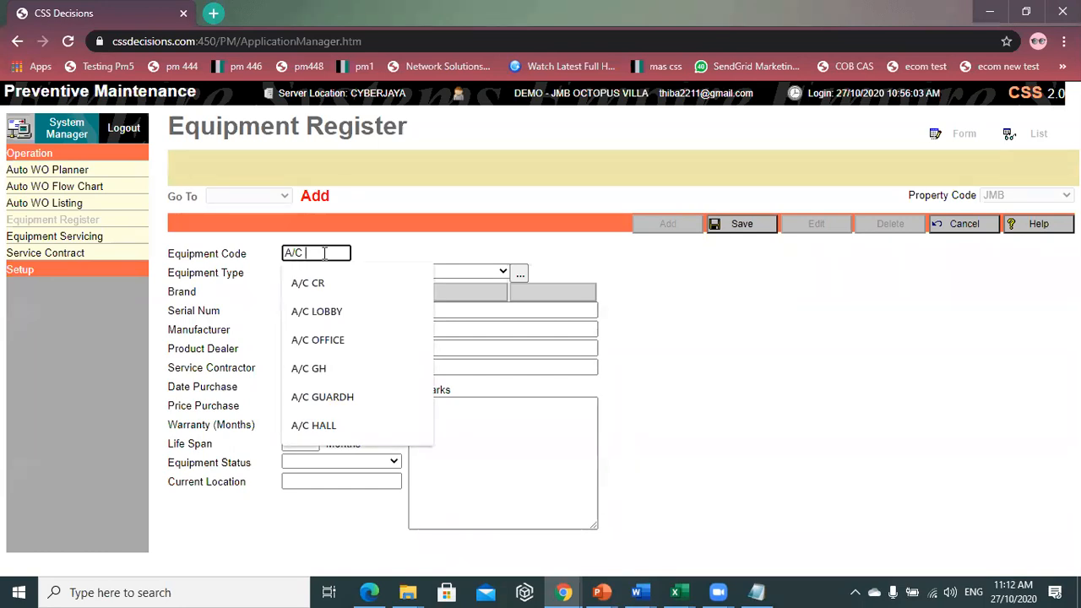
{"action": "type", "text": "TRA"}
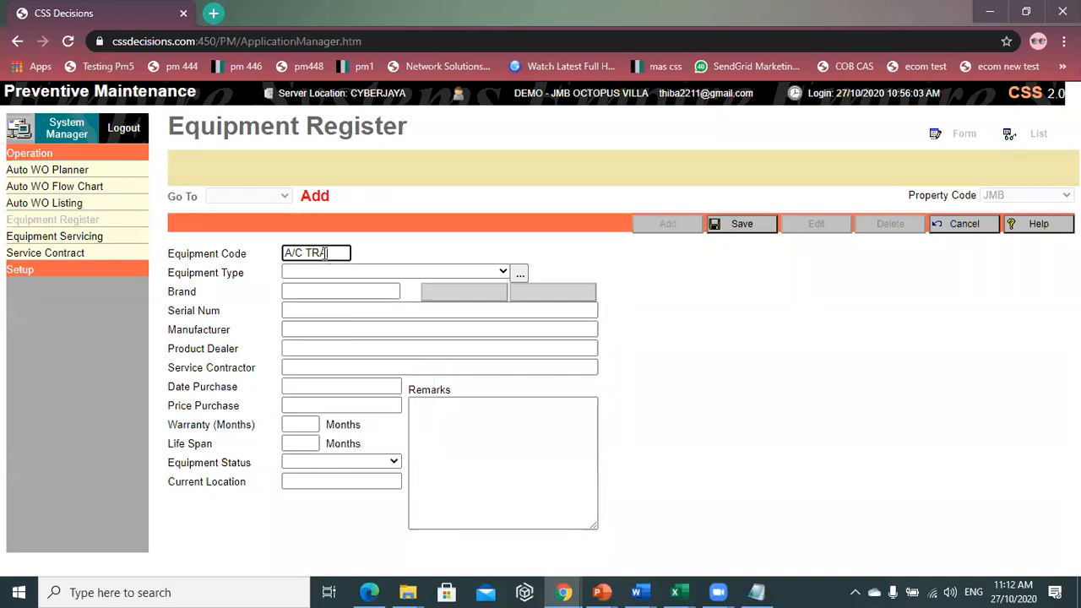
{"action": "type", "text": "INI"}
{"action": "key", "text": "BackSpace"}
{"action": "key", "text": "BackSpace"}
{"action": "key", "text": "BackSpace"}
{"action": "key", "text": "BackSpace"}
{"action": "key", "text": "BackSpace"}
{"action": "key", "text": "BackSpace"}
{"action": "type", "text": "LV"}
{"action": "type", "text": "L-5"}
{"action": "left_click", "coordinate": [315, 274]}
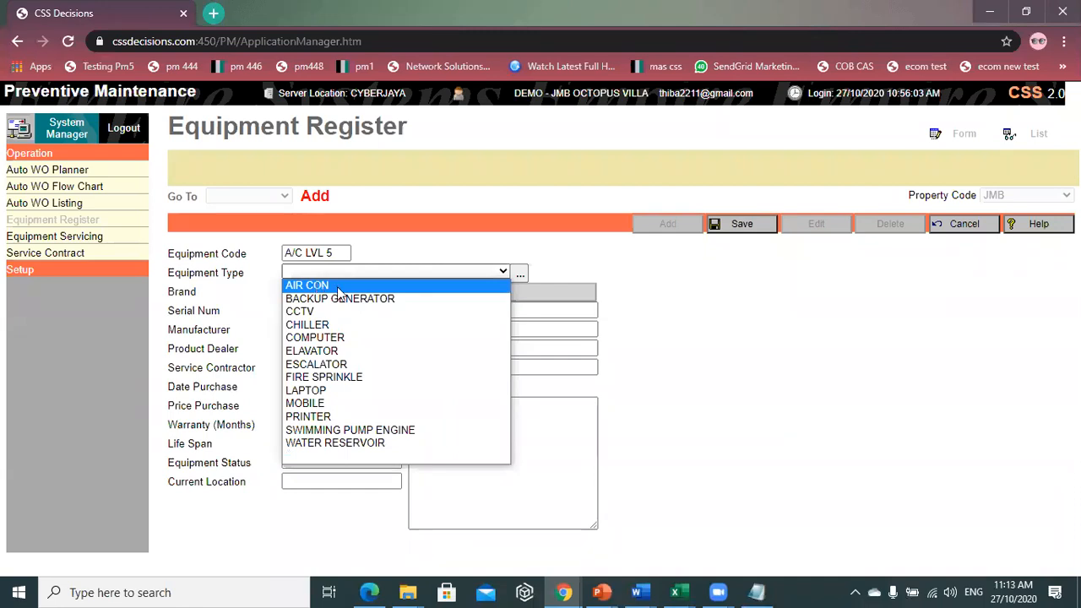
- Set the equipment type to AIR CON
{"action": "left_click", "coordinate": [317, 287]}
{"action": "left_click", "coordinate": [448, 272]}
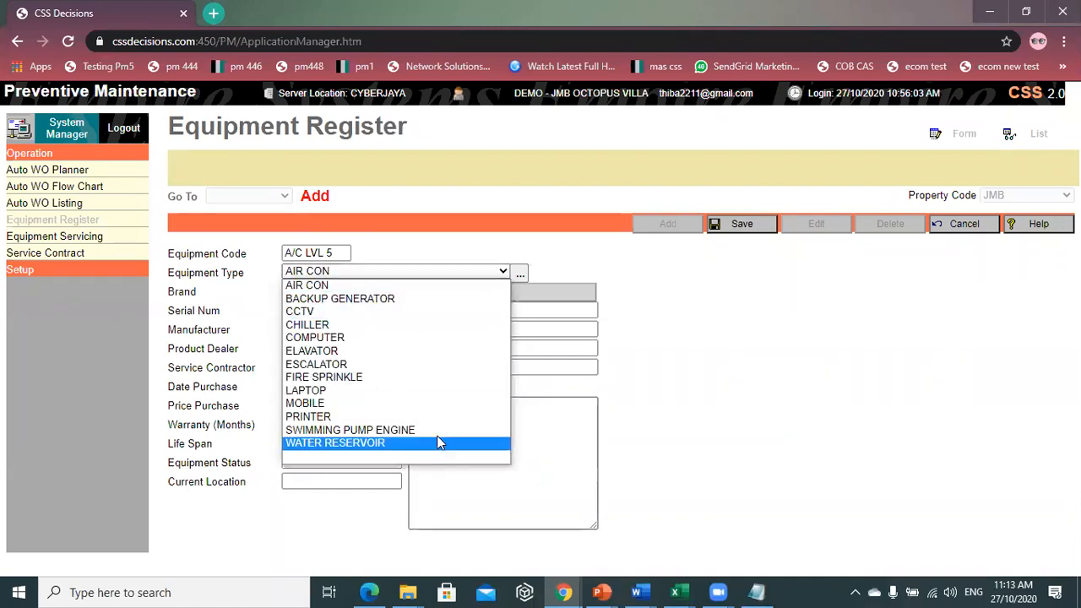
{"action": "left_click", "coordinate": [615, 274]}
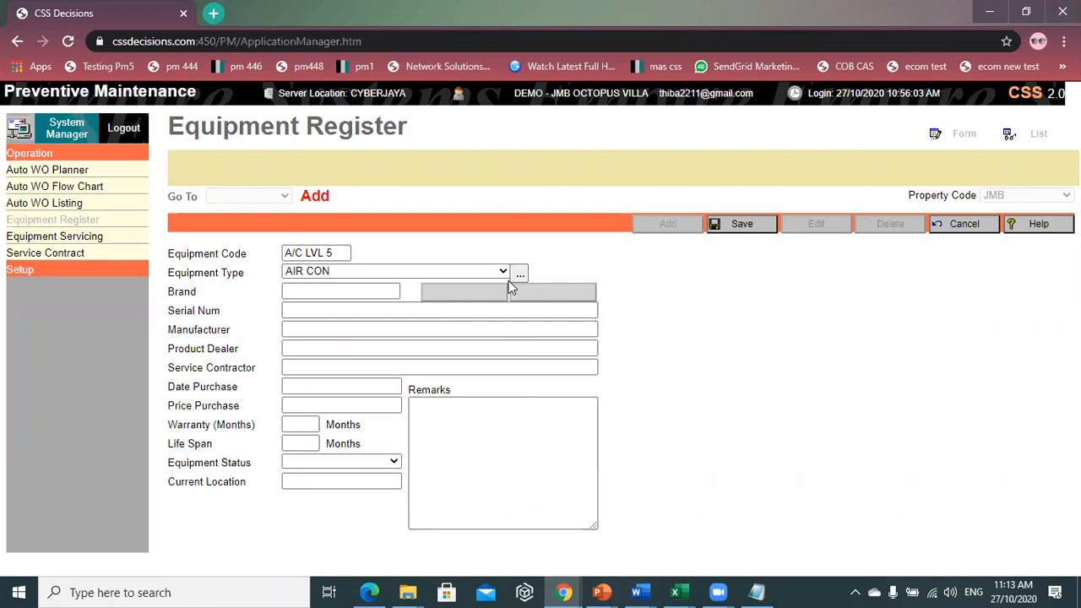
- Choose PANASONIC as the brand from the suggestions, leaving manufacturer blank
{"action": "left_click", "coordinate": [356, 294]}
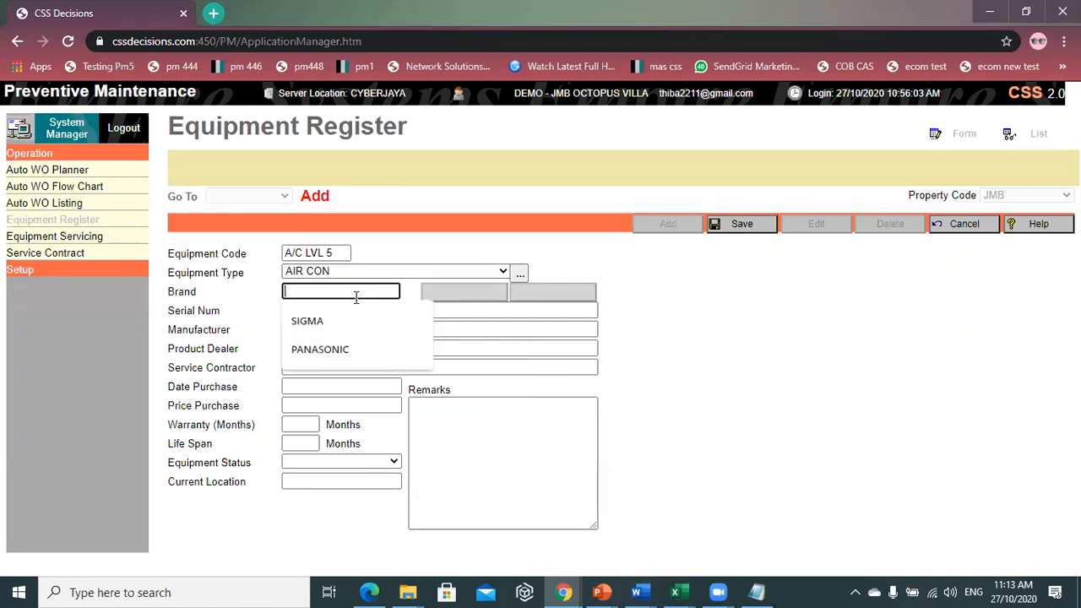
{"action": "type", "text": "P"}
{"action": "left_click", "coordinate": [358, 314]}
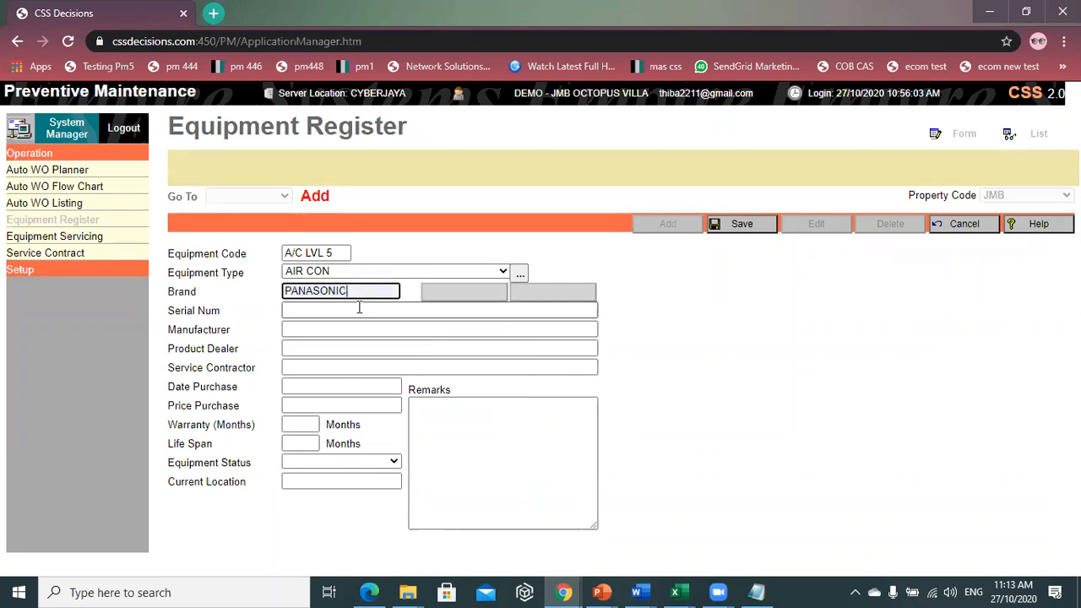
{"action": "left_click", "coordinate": [359, 310]}
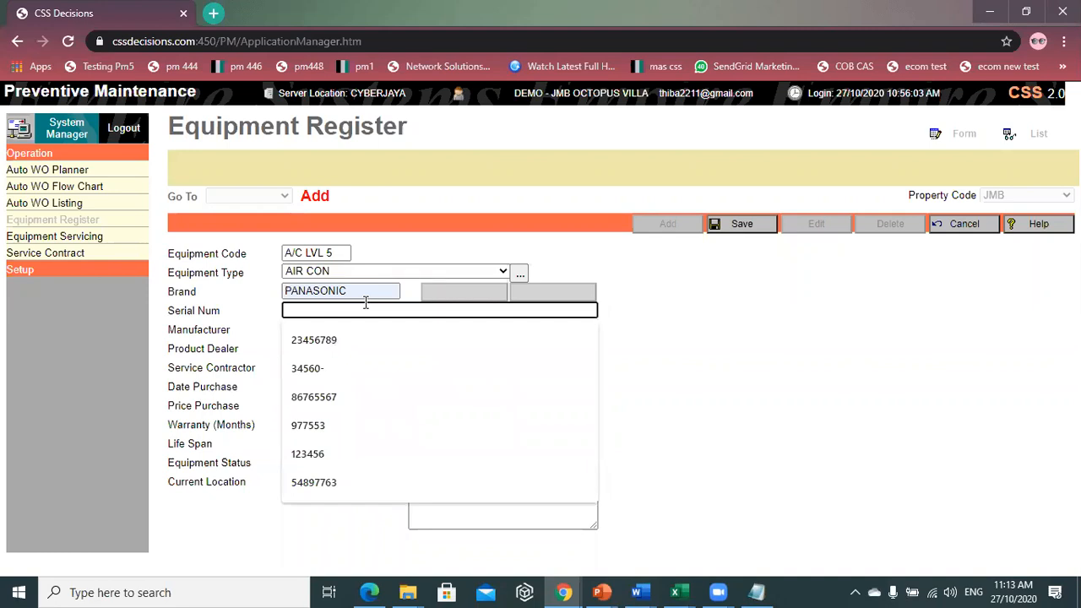
{"action": "left_click", "coordinate": [415, 333]}
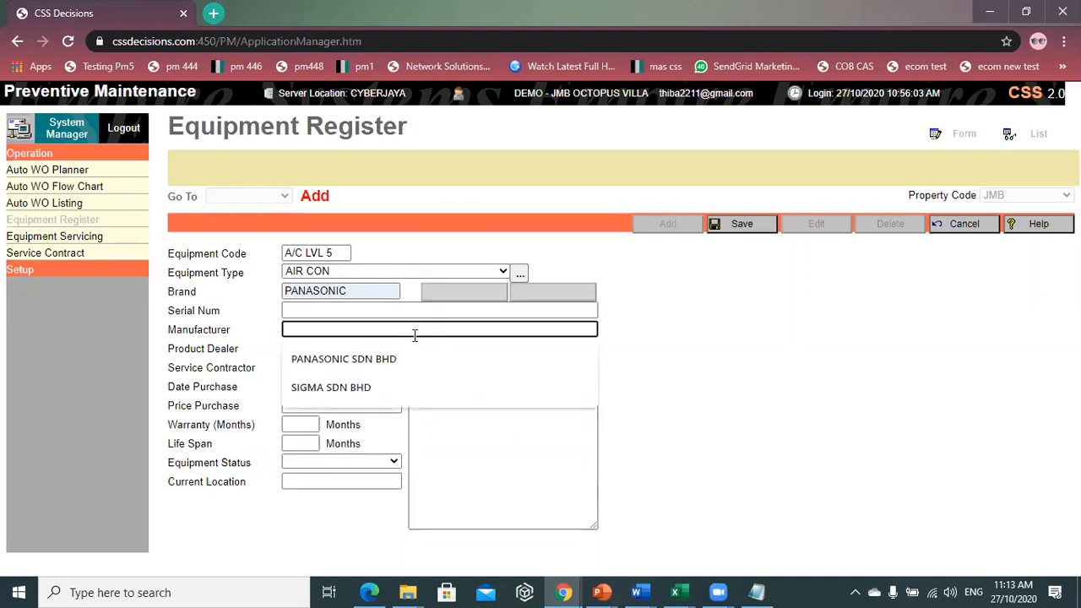
{"action": "left_click", "coordinate": [644, 335]}
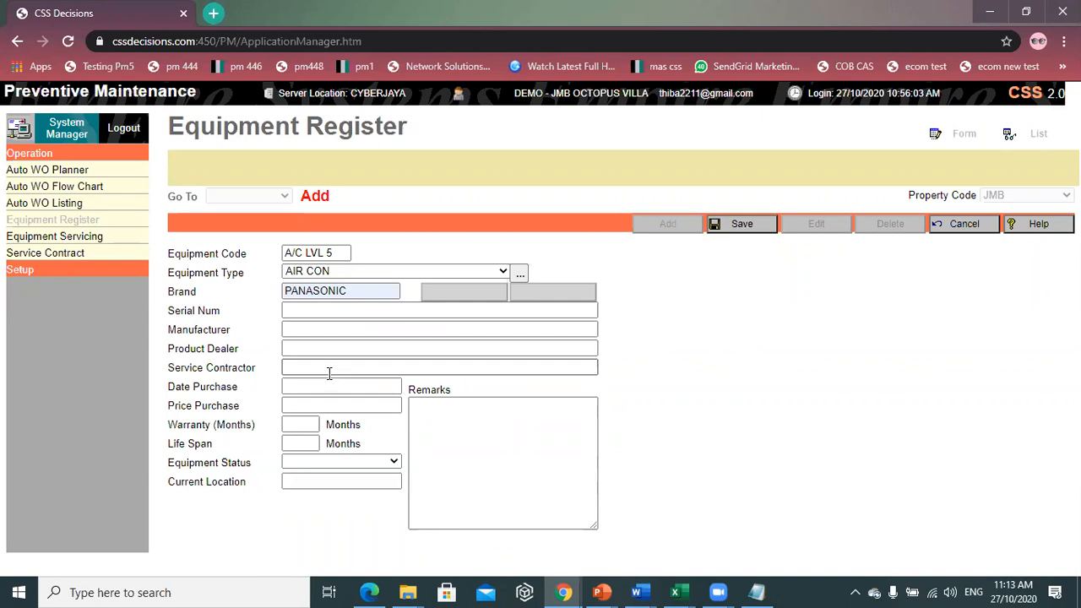
{"action": "left_click", "coordinate": [323, 386]}
- Enter purchase date 1/10/2020 and purchase price 5000
{"action": "type", "text": "1/"}
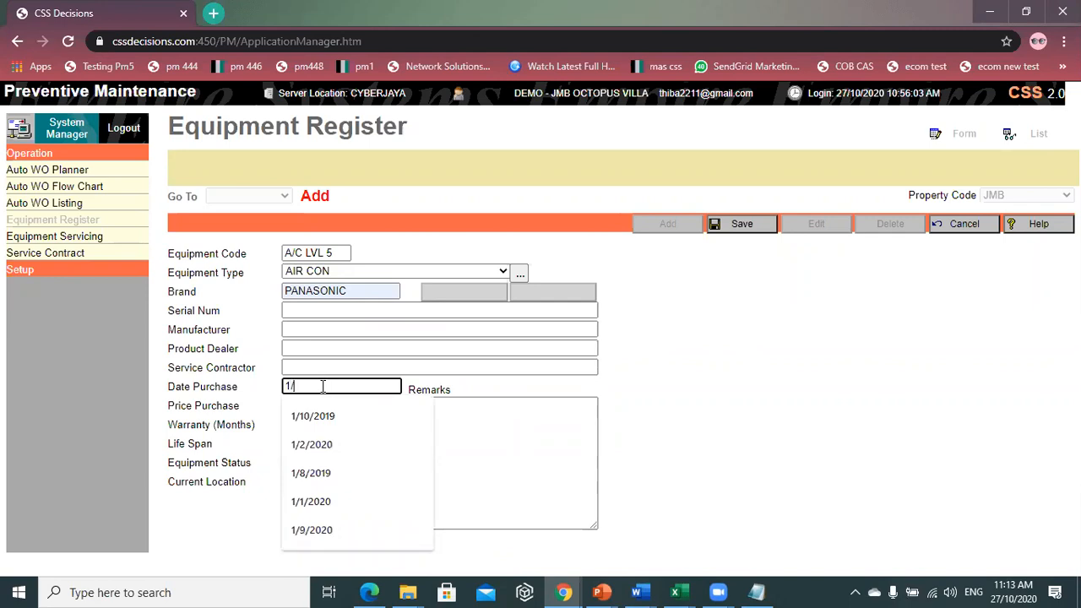
{"action": "type", "text": "1"}
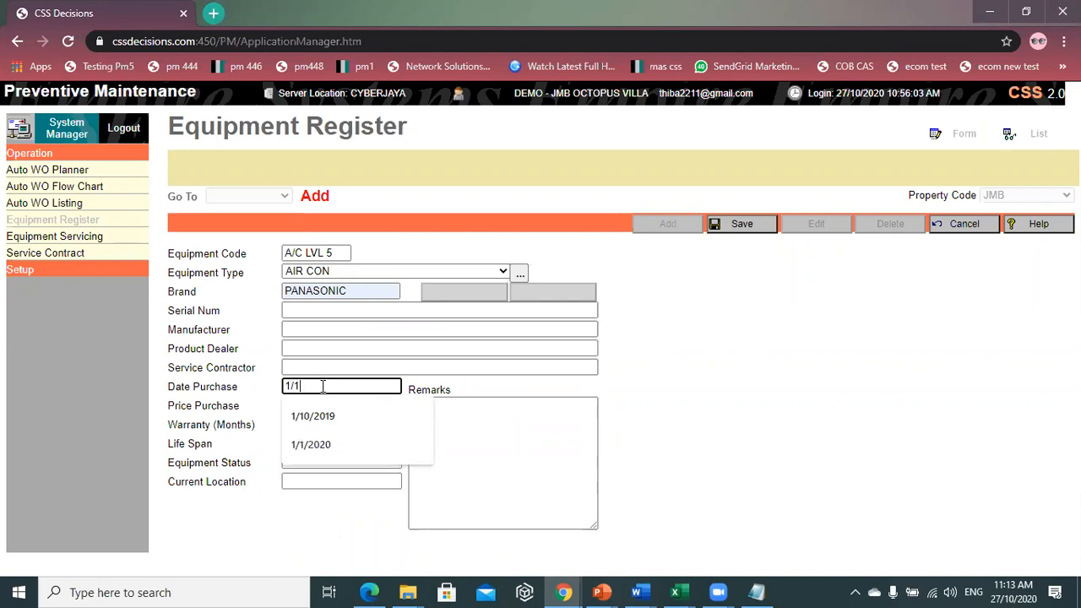
{"action": "type", "text": "0/2020"}
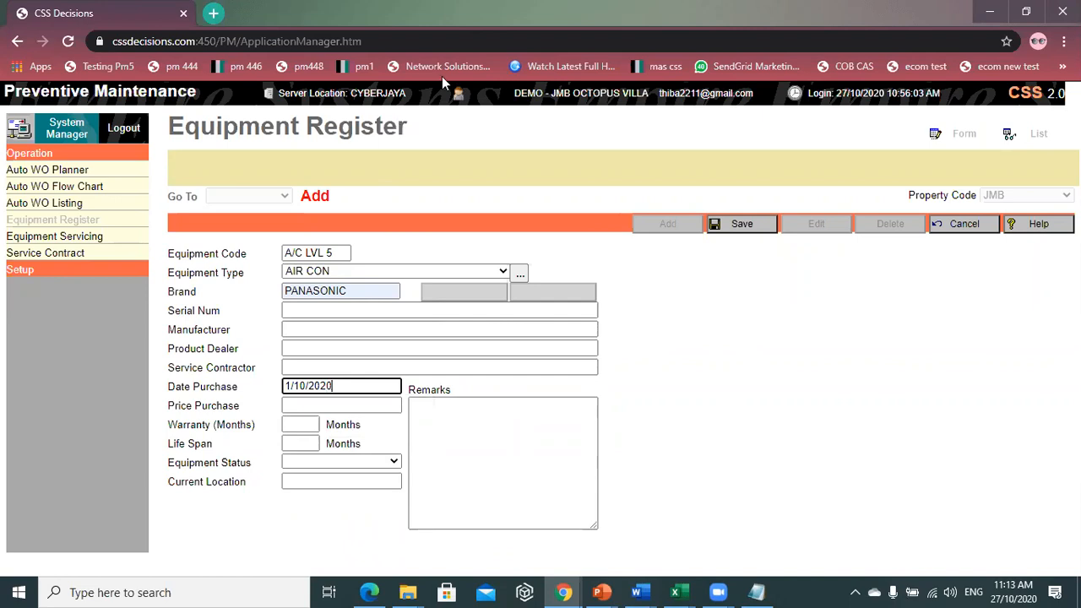
{"action": "left_click", "coordinate": [319, 404]}
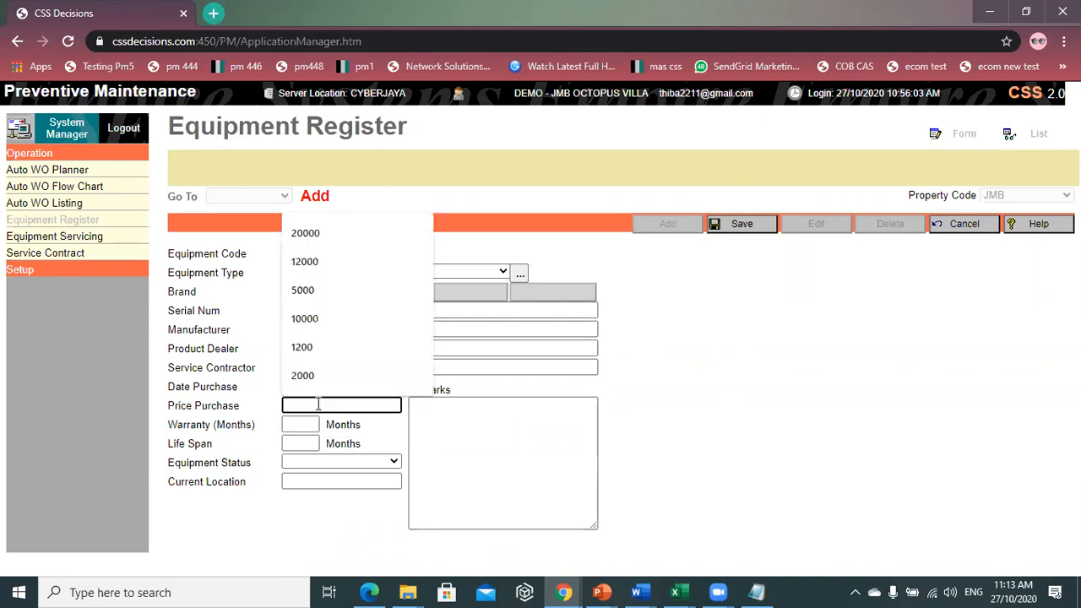
{"action": "type", "text": "50000"}
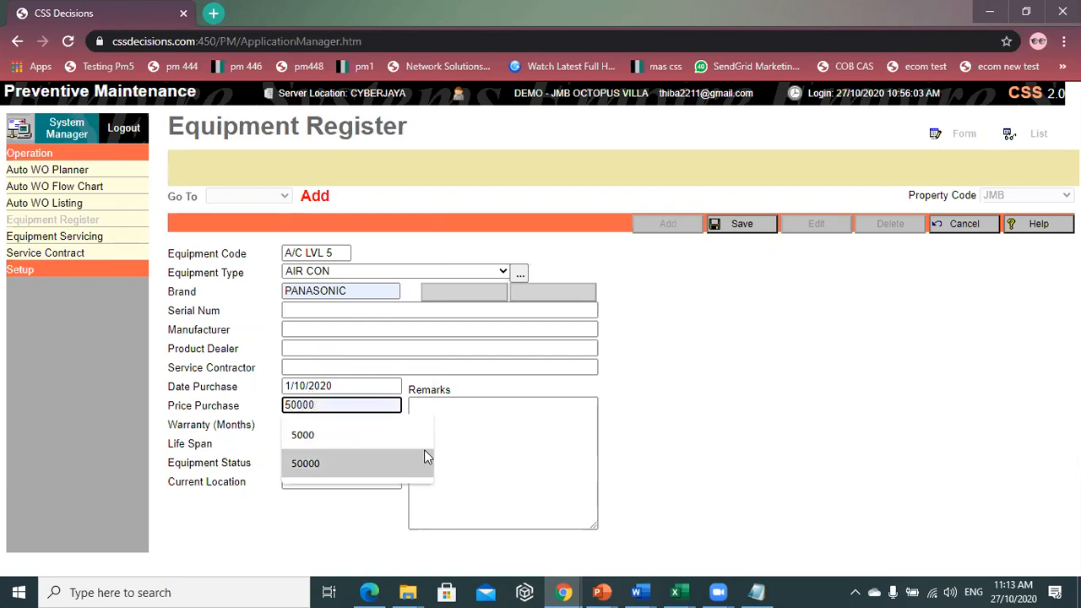
{"action": "left_click", "coordinate": [446, 440]}
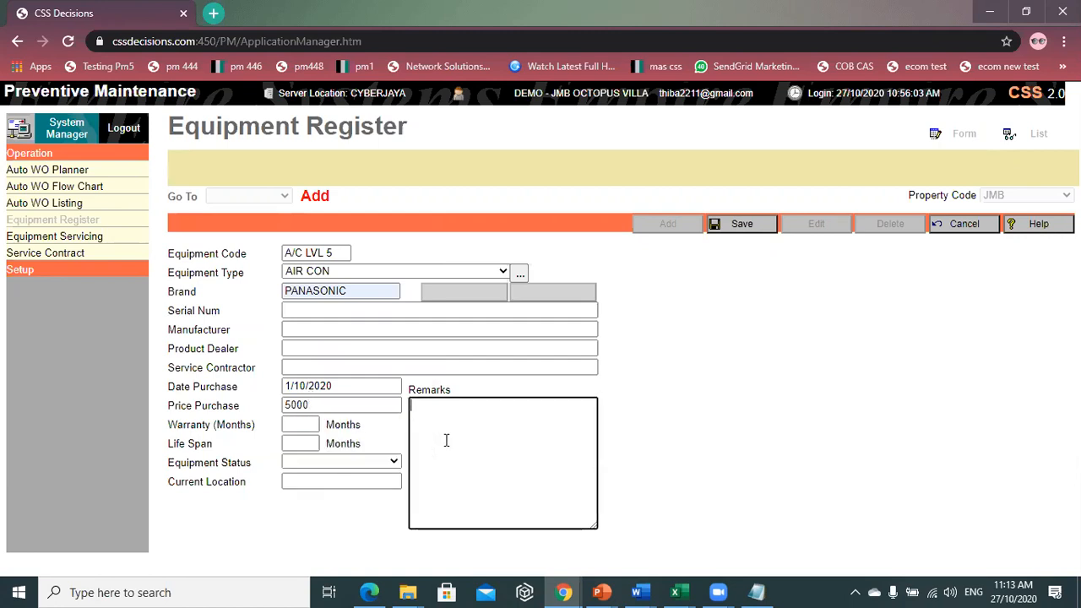
- Set both the warranty and the life span to 12 months
{"action": "left_click", "coordinate": [296, 423]}
{"action": "type", "text": "12"}
{"action": "left_click", "coordinate": [315, 443]}
{"action": "type", "text": "12"}
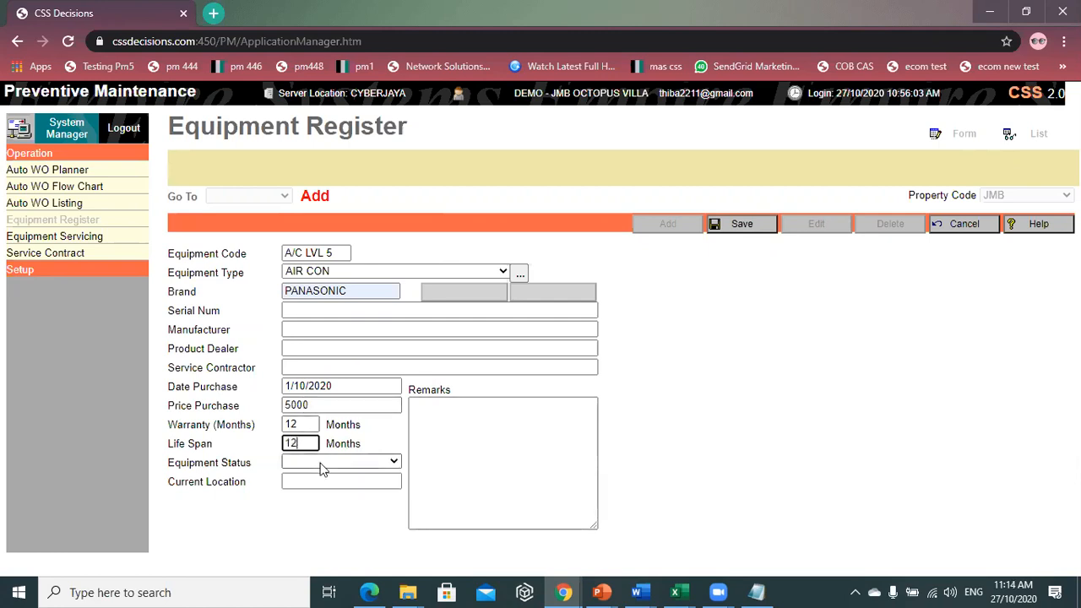
- Set equipment status to Operational and current location to LVL 5 TRAINING ROOM
{"action": "left_click", "coordinate": [325, 463]}
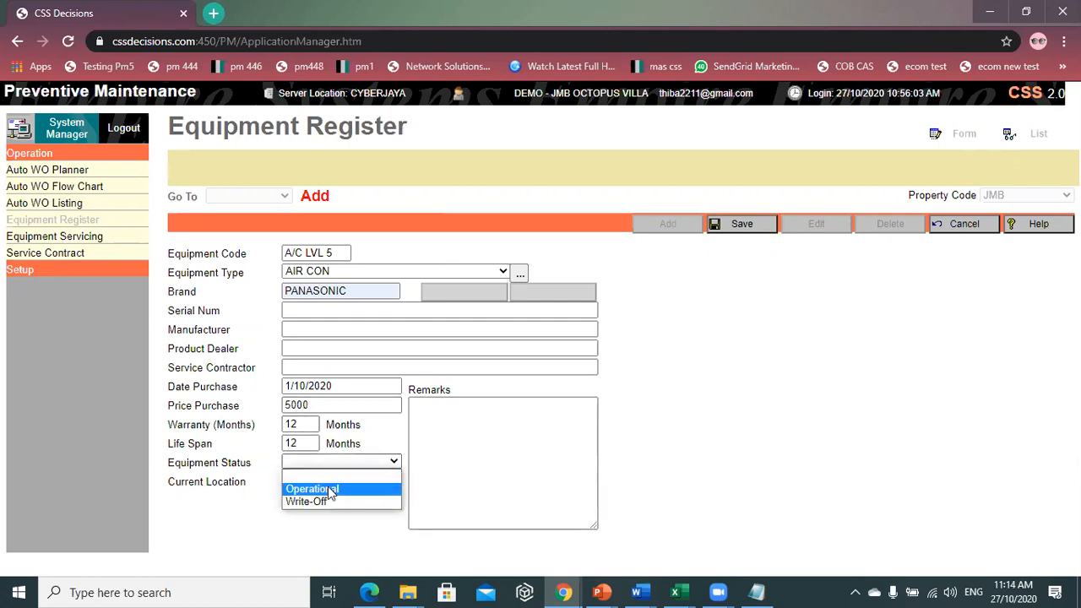
{"action": "left_click", "coordinate": [329, 492]}
{"action": "left_click", "coordinate": [331, 481]}
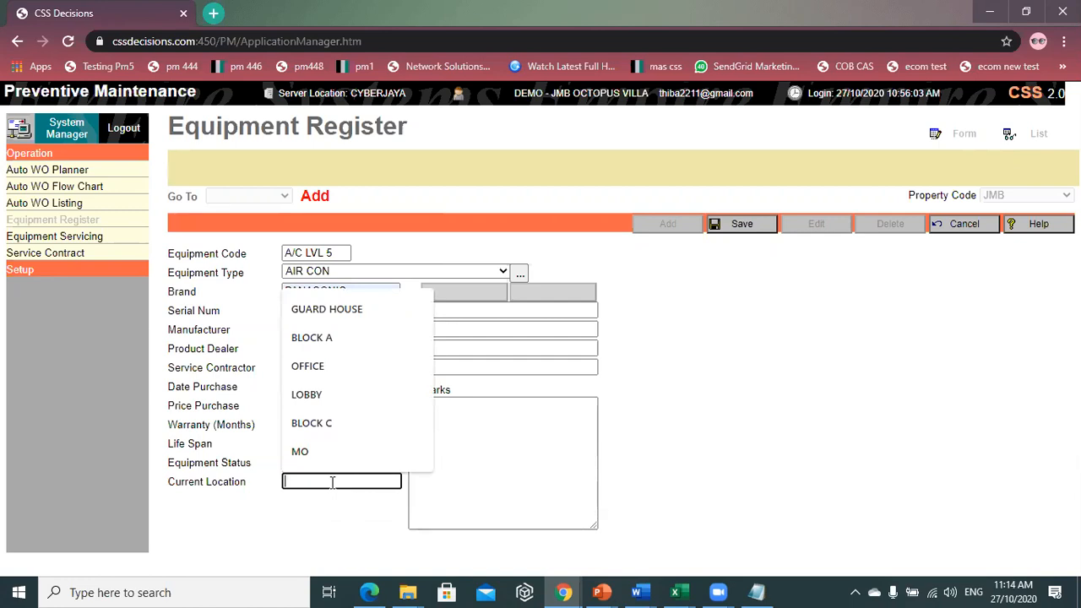
{"action": "type", "text": "LVL "}
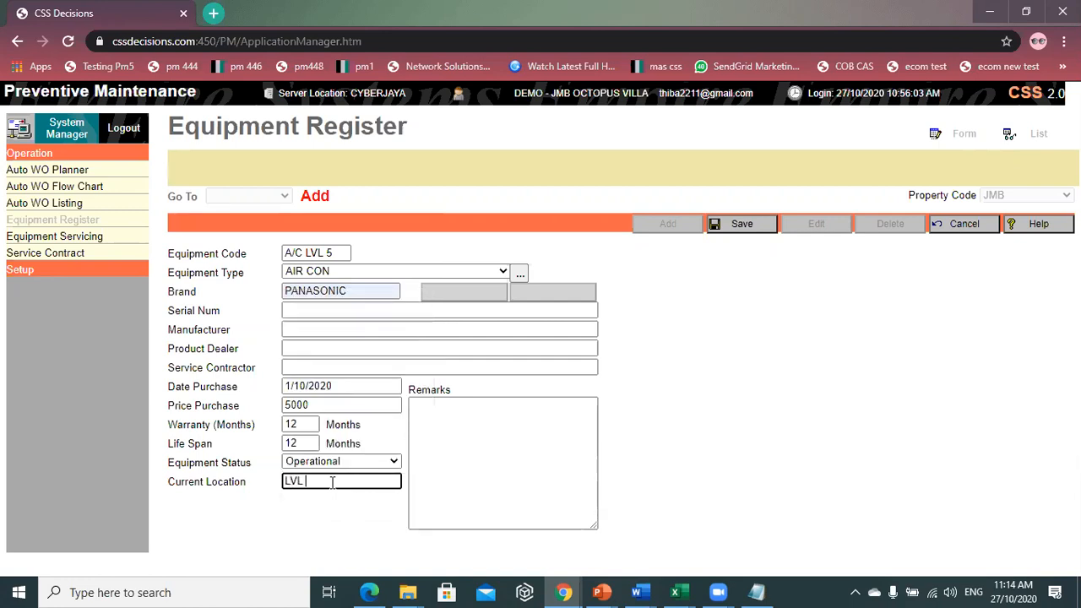
{"action": "type", "text": "5 TRAINING ROOM"}
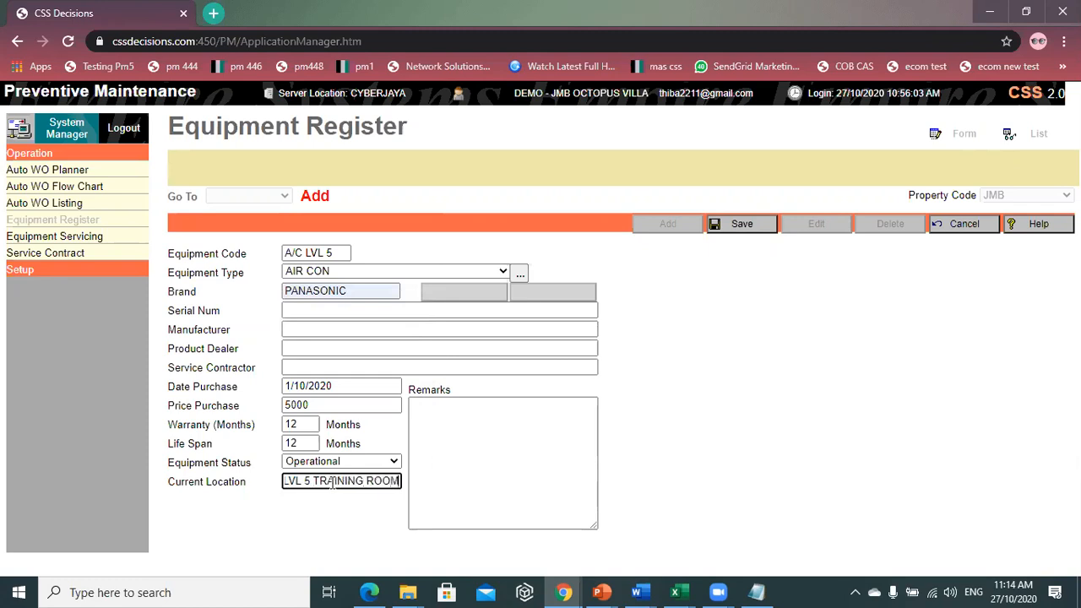
{"action": "left_click", "coordinate": [447, 433]}
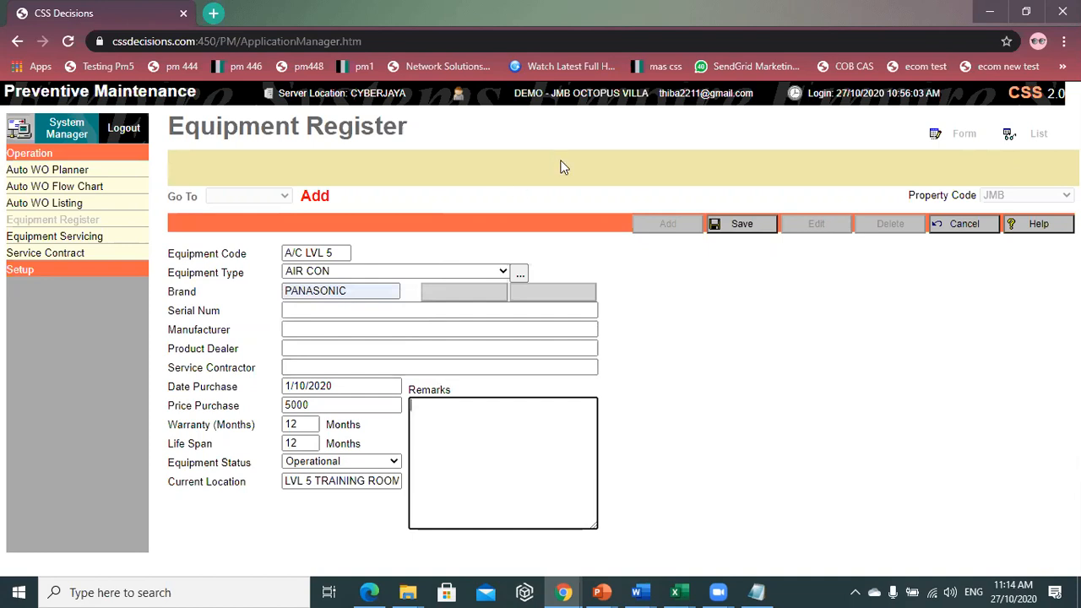
- Save the A/C LVL 5 record and confirm it appears in the Go To equipment list
{"action": "left_click", "coordinate": [742, 224]}
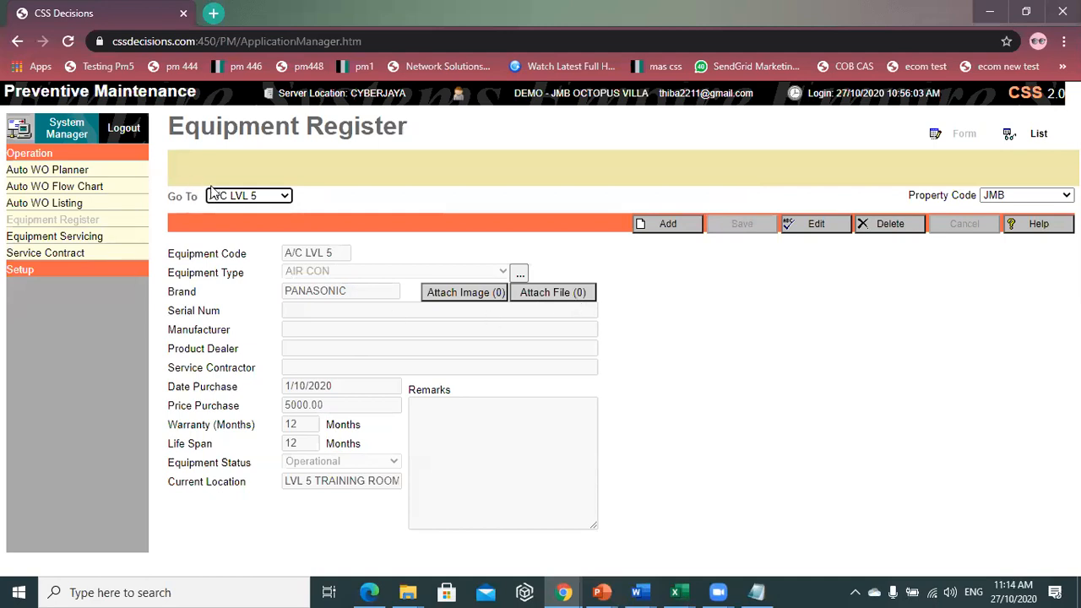
{"action": "left_click", "coordinate": [245, 196]}
{"action": "scroll", "coordinate": [243, 359], "scroll_direction": "down", "scroll_amount": 3}
{"action": "scroll", "coordinate": [243, 359], "scroll_direction": "up", "scroll_amount": 3}
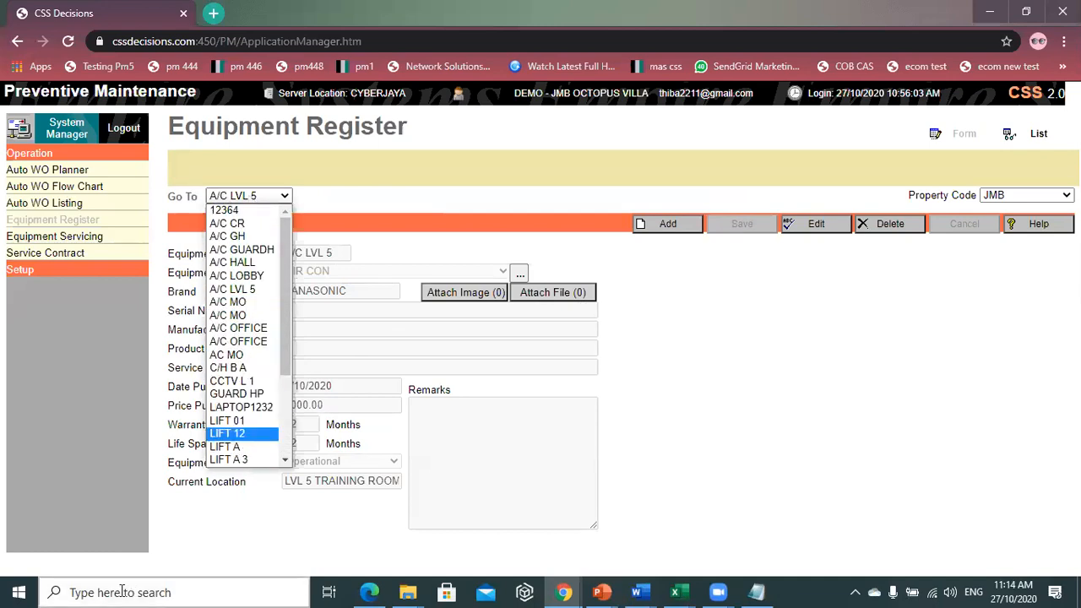
{"action": "left_click", "coordinate": [750, 389]}
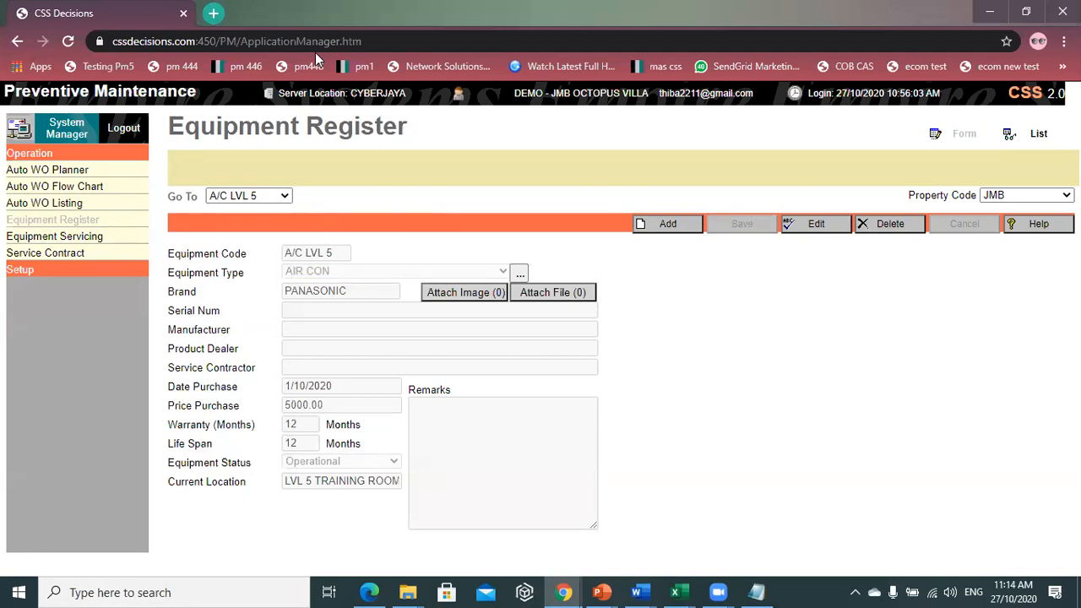
- Go to Equipment Servicing under Operation in the left sidebar
{"action": "left_click", "coordinate": [127, 239]}
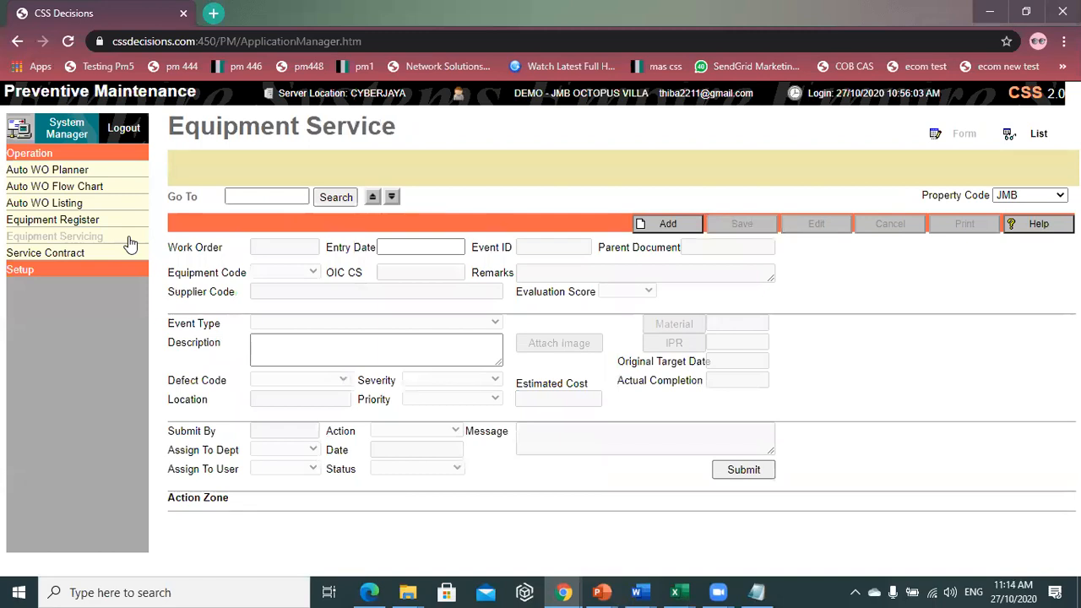
{"action": "left_click", "coordinate": [54, 223]}
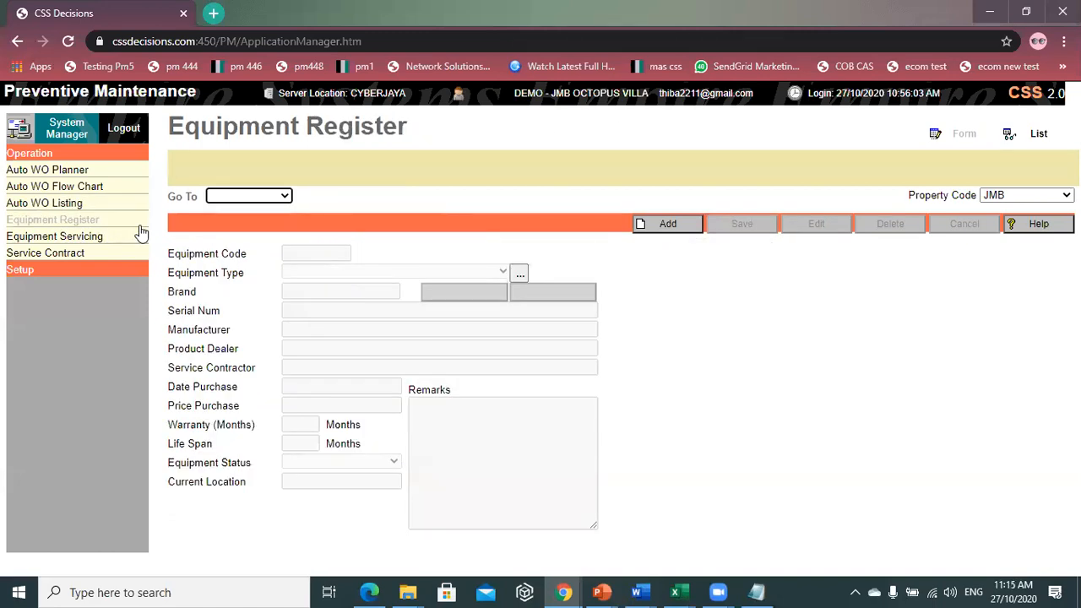
{"action": "left_click", "coordinate": [98, 253]}
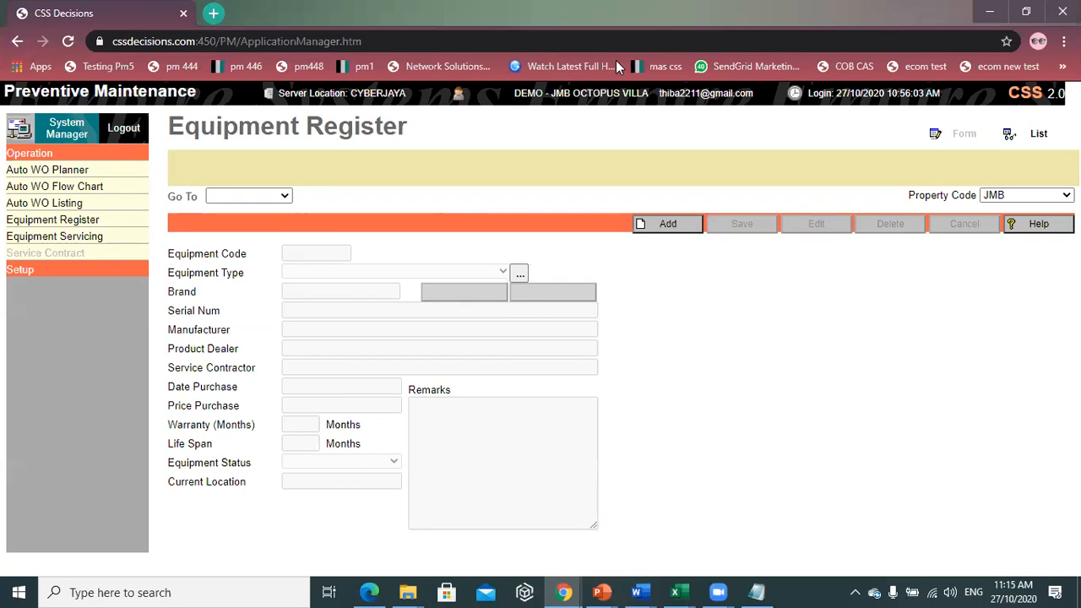
{"action": "left_click", "coordinate": [60, 237]}
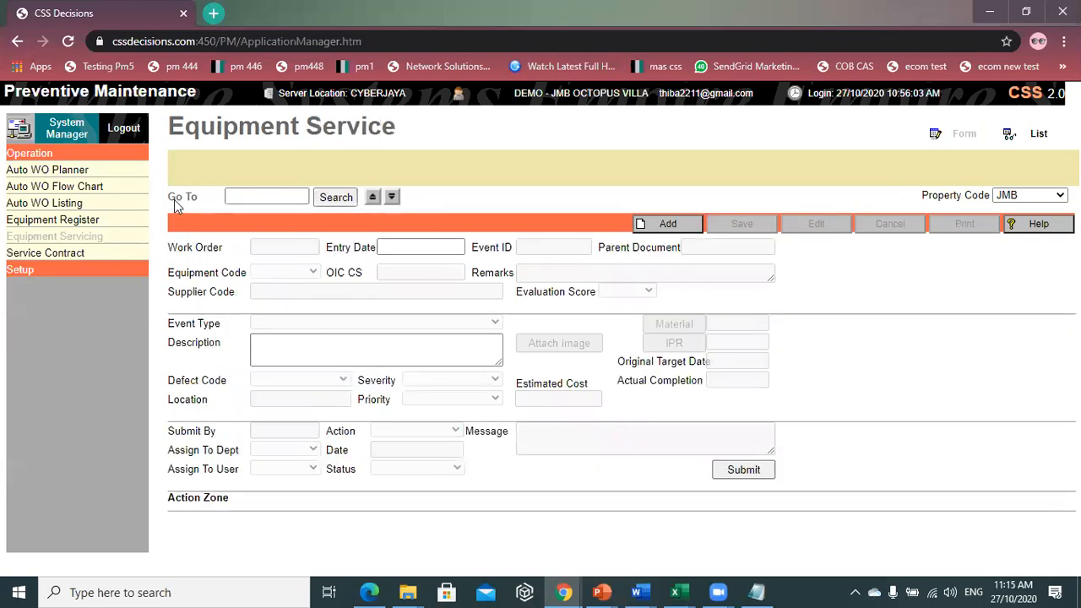
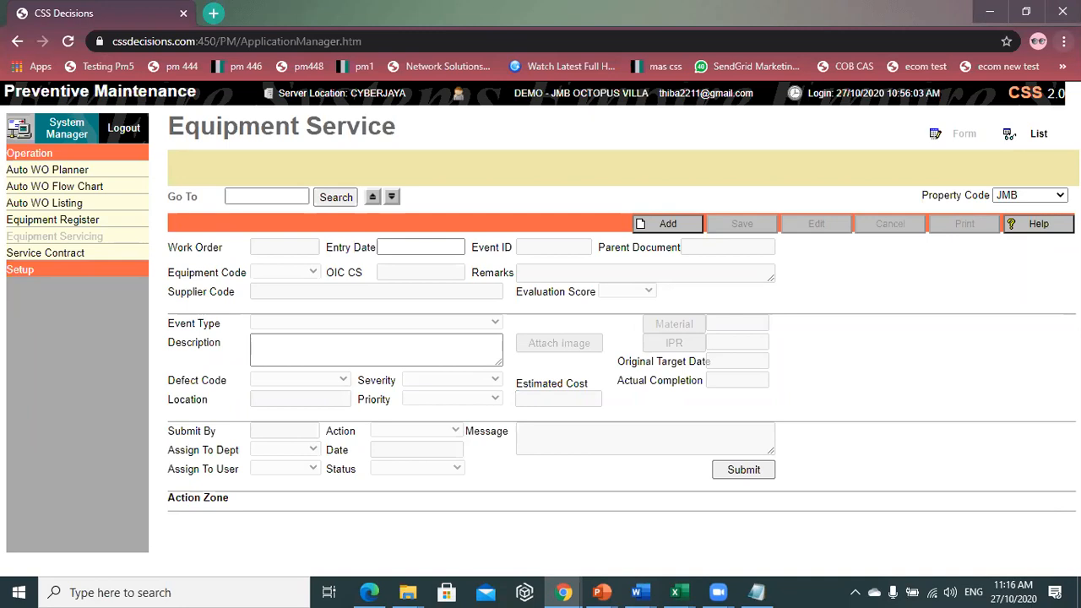
- Create a new equipment service record for equipment A/C LVL 5
{"action": "left_click", "coordinate": [675, 225]}
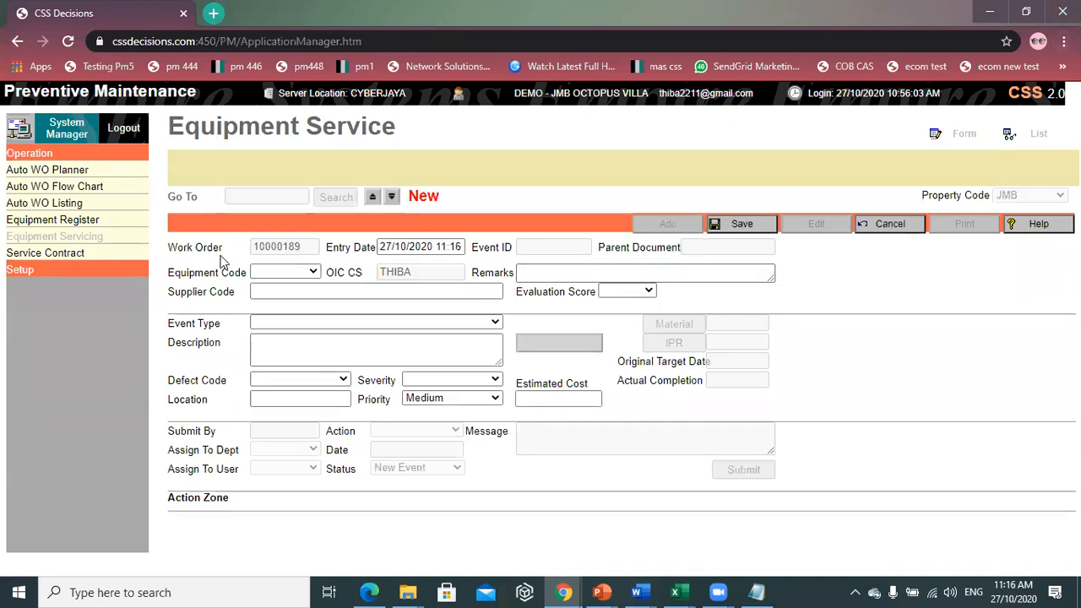
{"action": "left_click", "coordinate": [297, 271]}
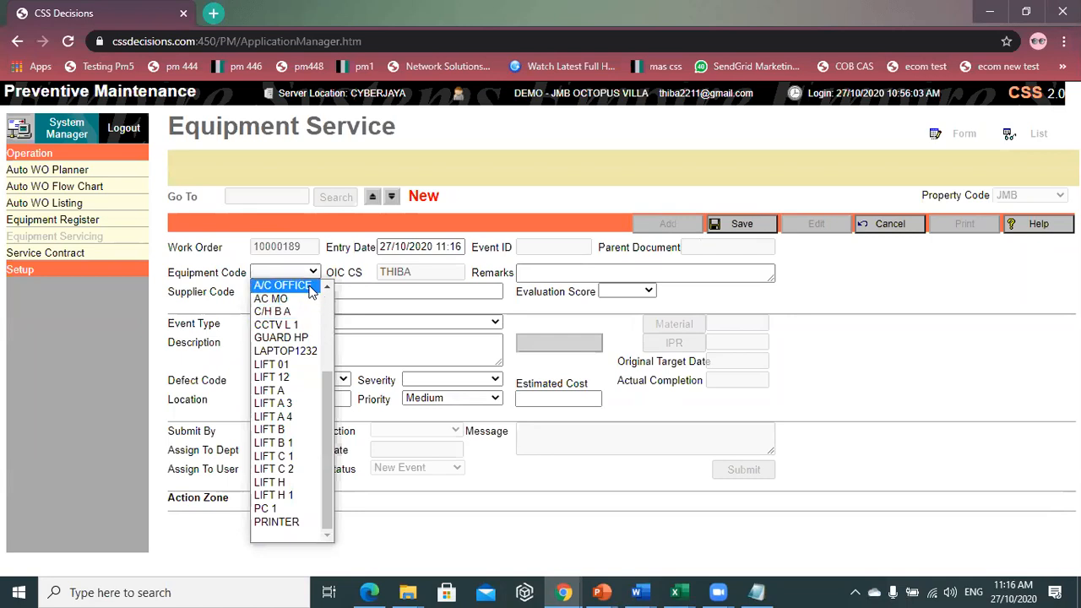
{"action": "scroll", "coordinate": [300, 325], "scroll_direction": "up", "scroll_amount": 3}
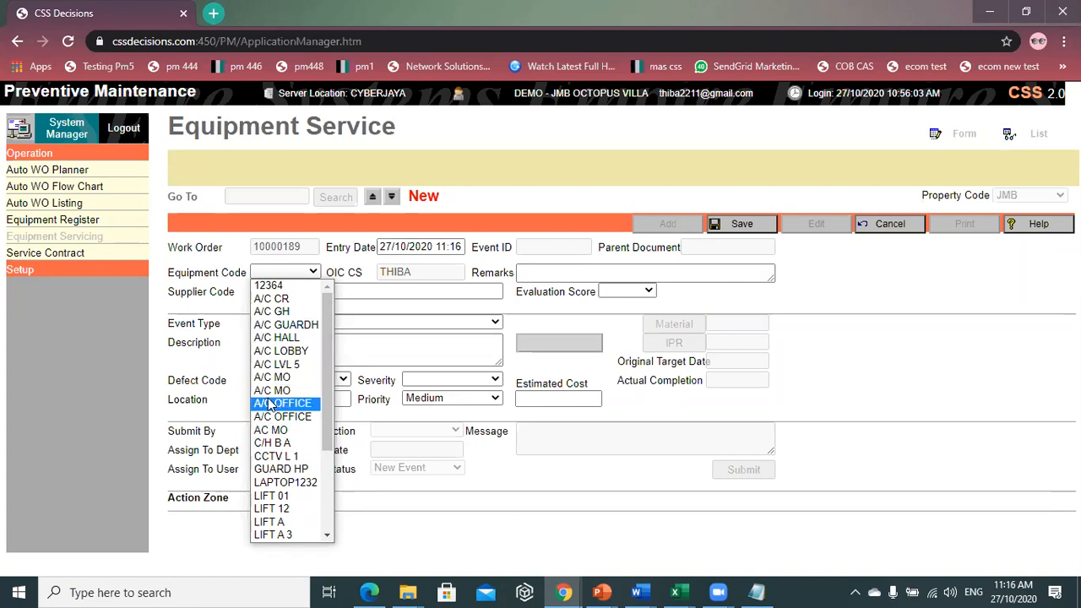
{"action": "scroll", "coordinate": [303, 365], "scroll_direction": "down", "scroll_amount": 2}
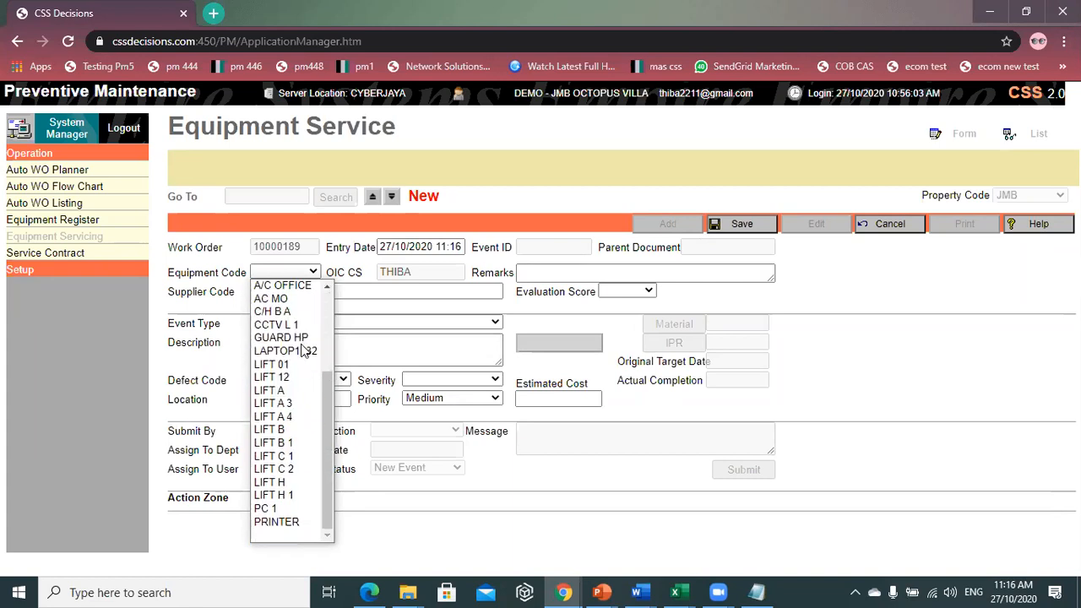
{"action": "scroll", "coordinate": [303, 365], "scroll_direction": "up", "scroll_amount": 2}
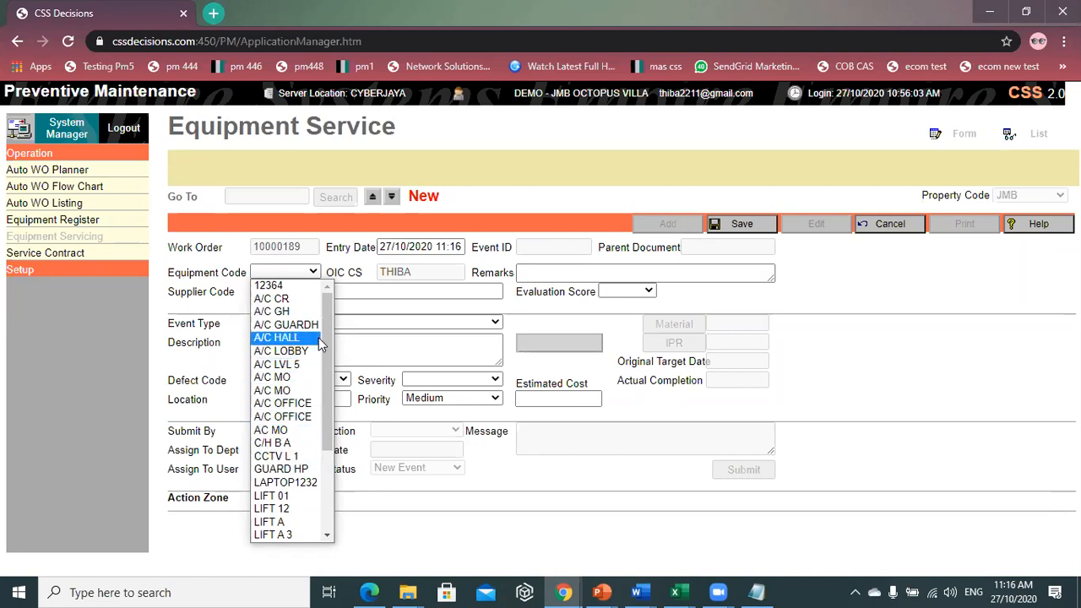
{"action": "left_click", "coordinate": [313, 366]}
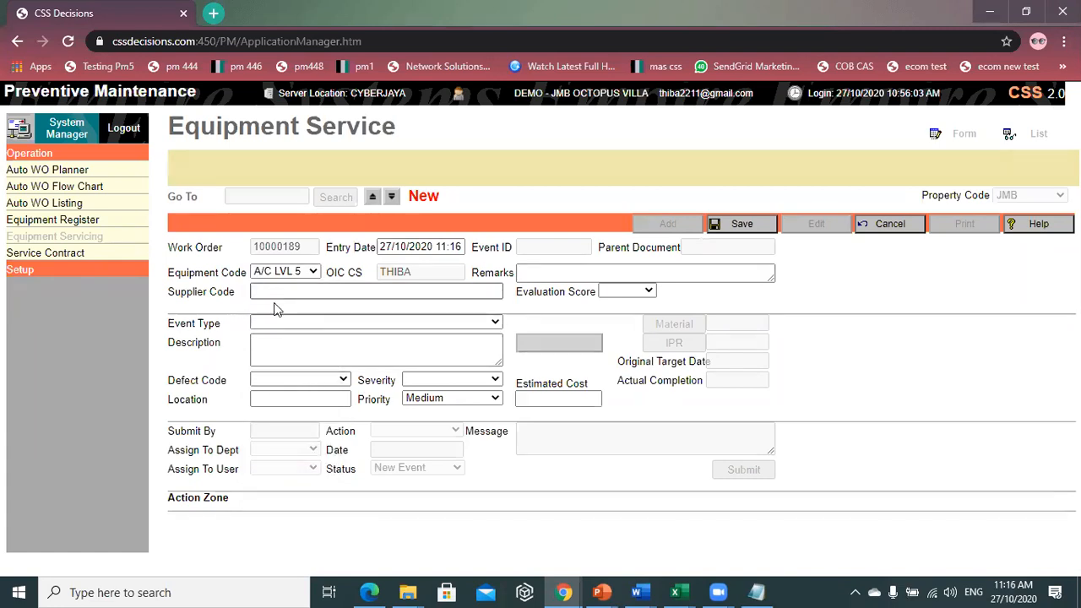
- Set the event type to GENERAL
{"action": "left_click", "coordinate": [329, 324]}
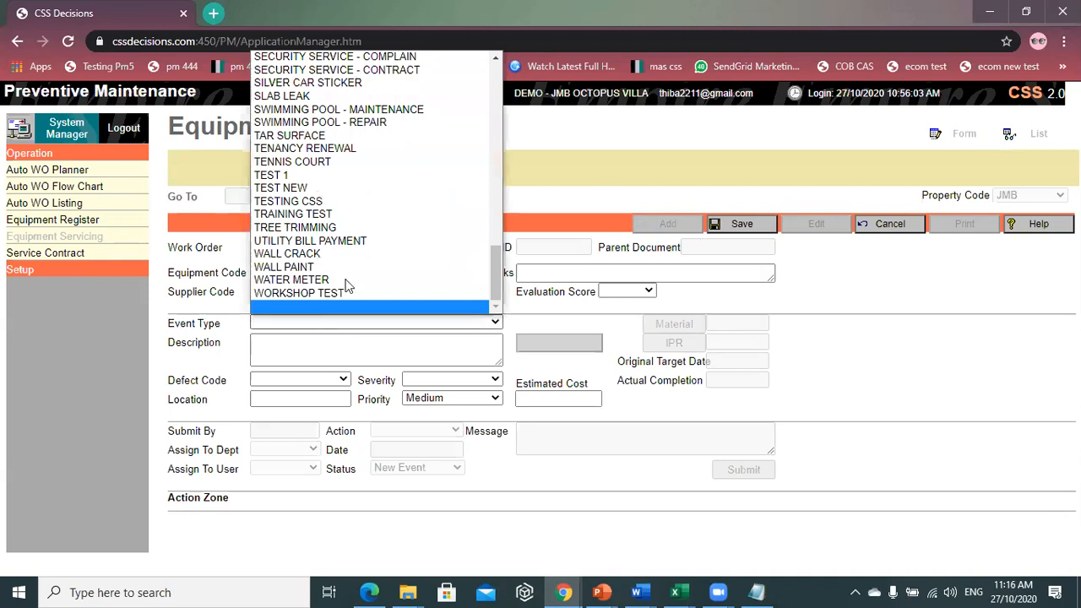
{"action": "key", "text": "a"}
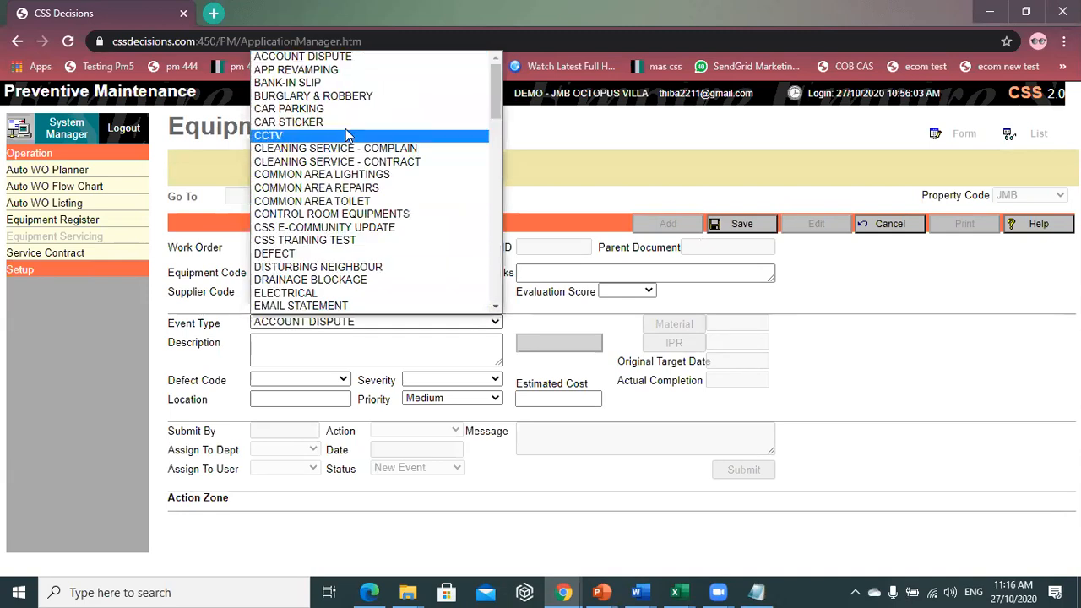
{"action": "key", "text": "Down"}
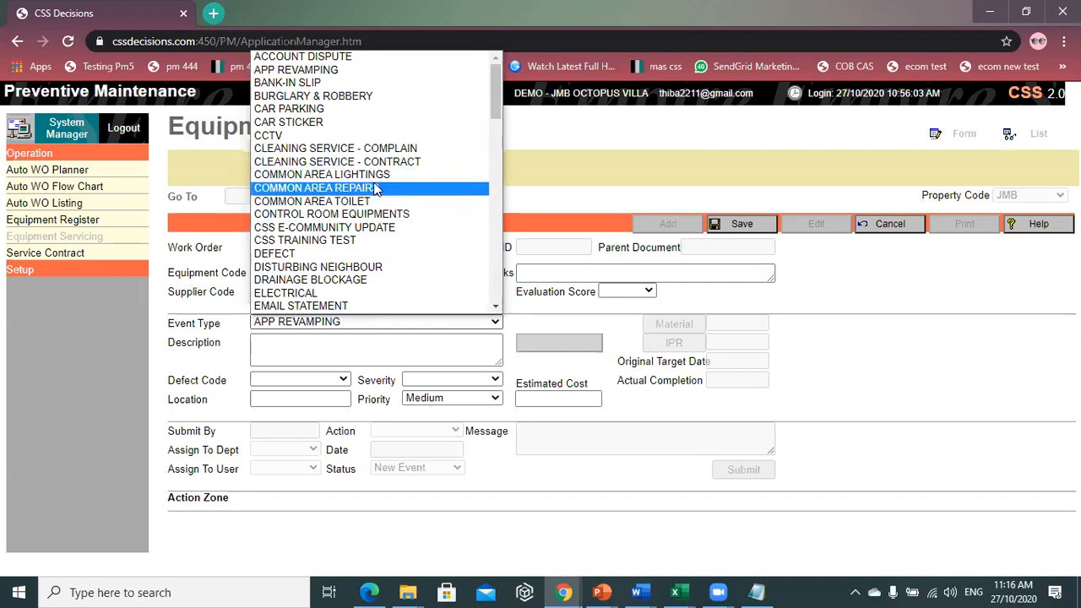
{"action": "key", "text": "g"}
{"action": "key", "text": "g"}
{"action": "key", "text": "g"}
{"action": "key", "text": "g"}
{"action": "key", "text": "g"}
{"action": "key", "text": "g"}
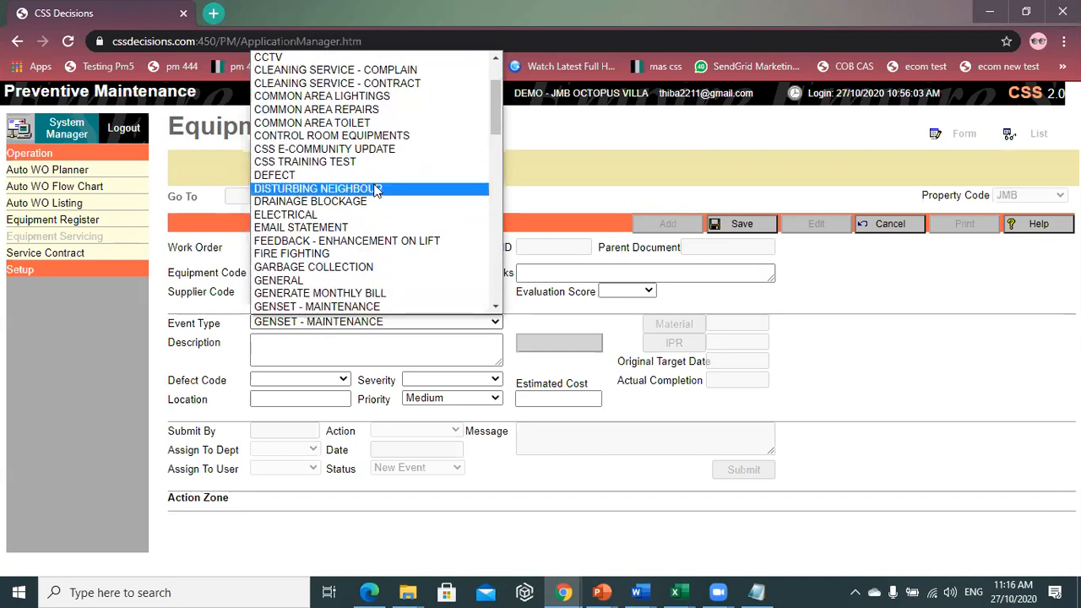
{"action": "scroll", "coordinate": [375, 283], "scroll_direction": "down", "scroll_amount": 4}
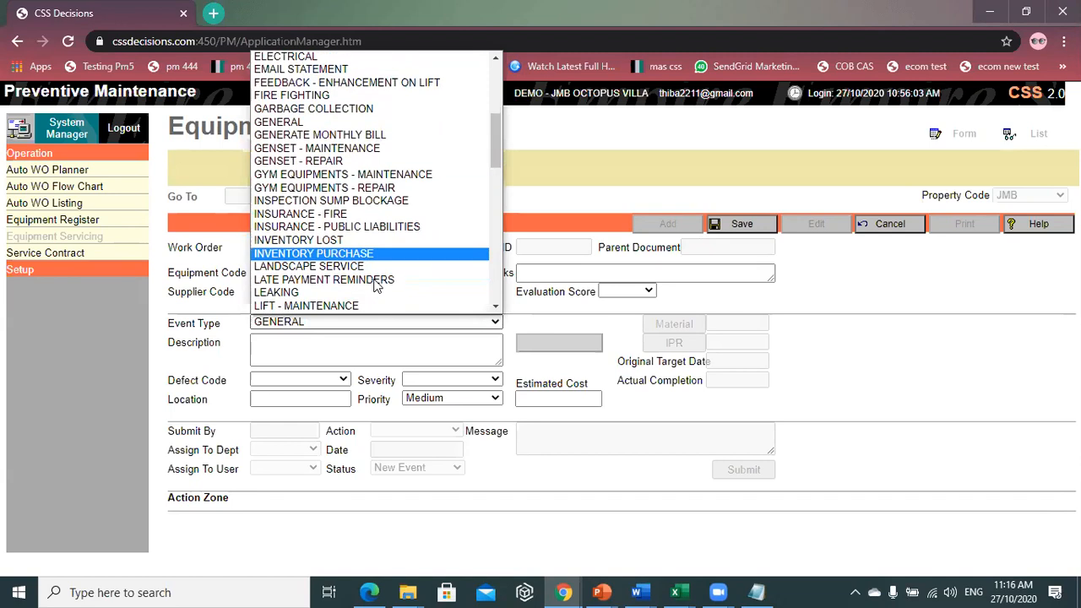
{"action": "scroll", "coordinate": [376, 285], "scroll_direction": "down", "scroll_amount": 3}
{"action": "scroll", "coordinate": [375, 285], "scroll_direction": "up", "scroll_amount": 3}
{"action": "scroll", "coordinate": [376, 286], "scroll_direction": "down", "scroll_amount": 4}
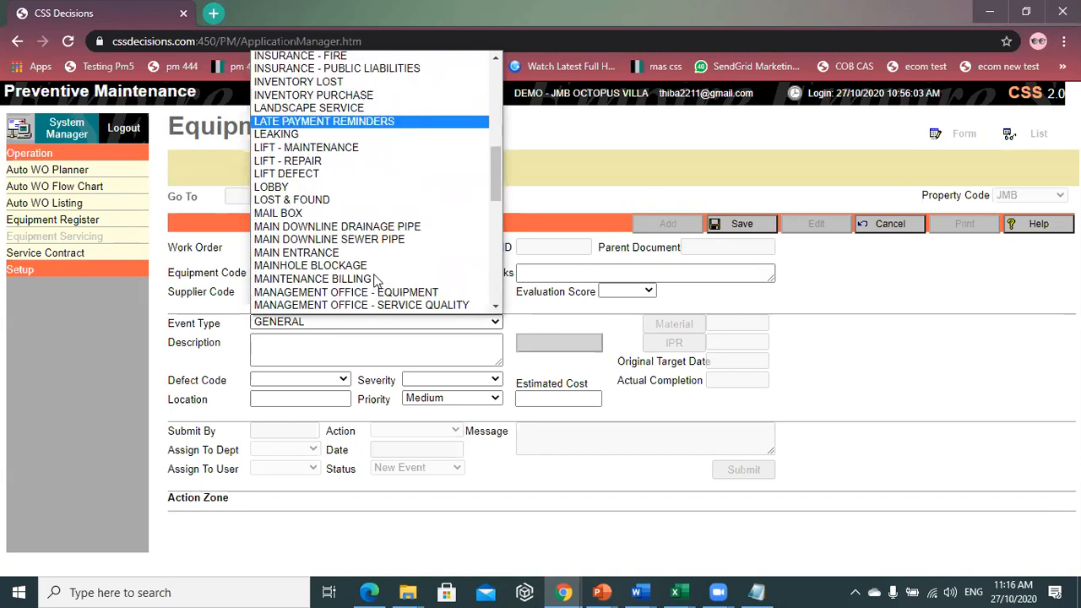
{"action": "scroll", "coordinate": [376, 286], "scroll_direction": "up", "scroll_amount": 4}
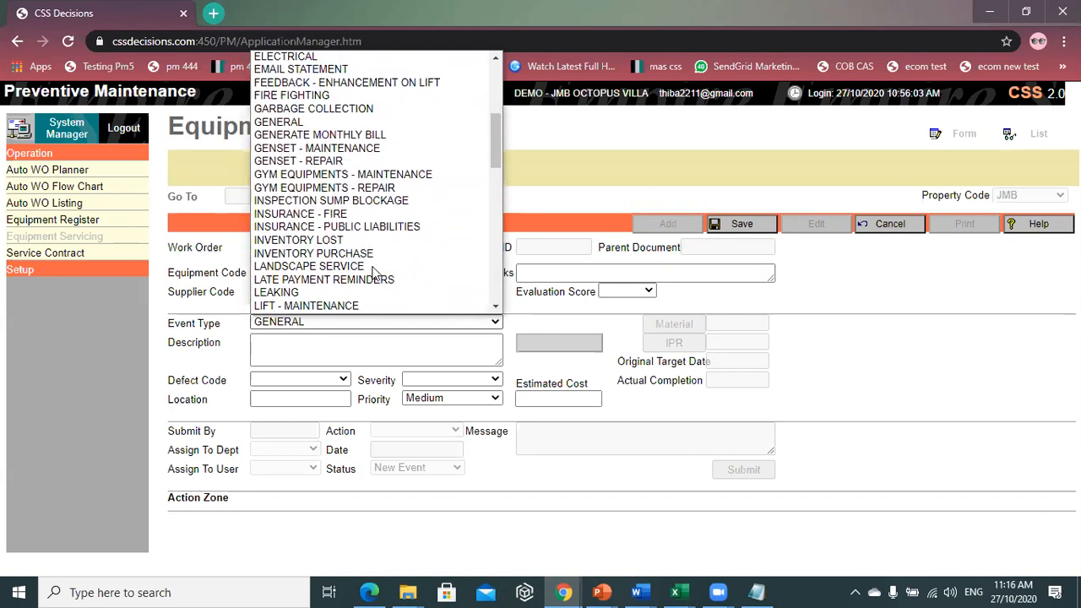
{"action": "left_click", "coordinate": [327, 124]}
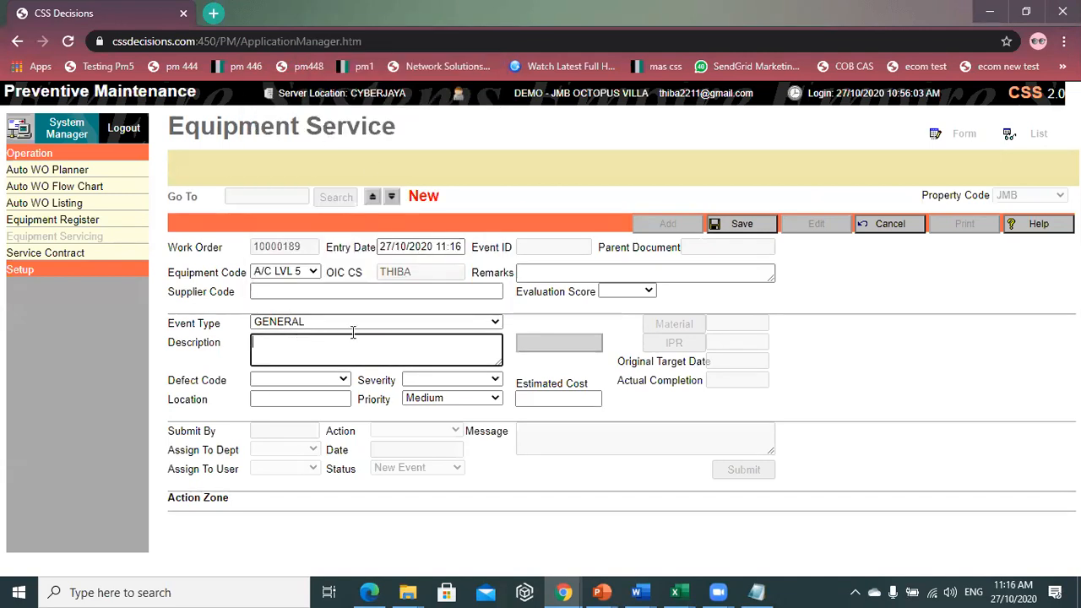
{"action": "left_click", "coordinate": [402, 327]}
{"action": "scroll", "coordinate": [417, 166], "scroll_direction": "up", "scroll_amount": 2}
{"action": "scroll", "coordinate": [418, 166], "scroll_direction": "down", "scroll_amount": 4}
{"action": "scroll", "coordinate": [417, 166], "scroll_direction": "down", "scroll_amount": 10}
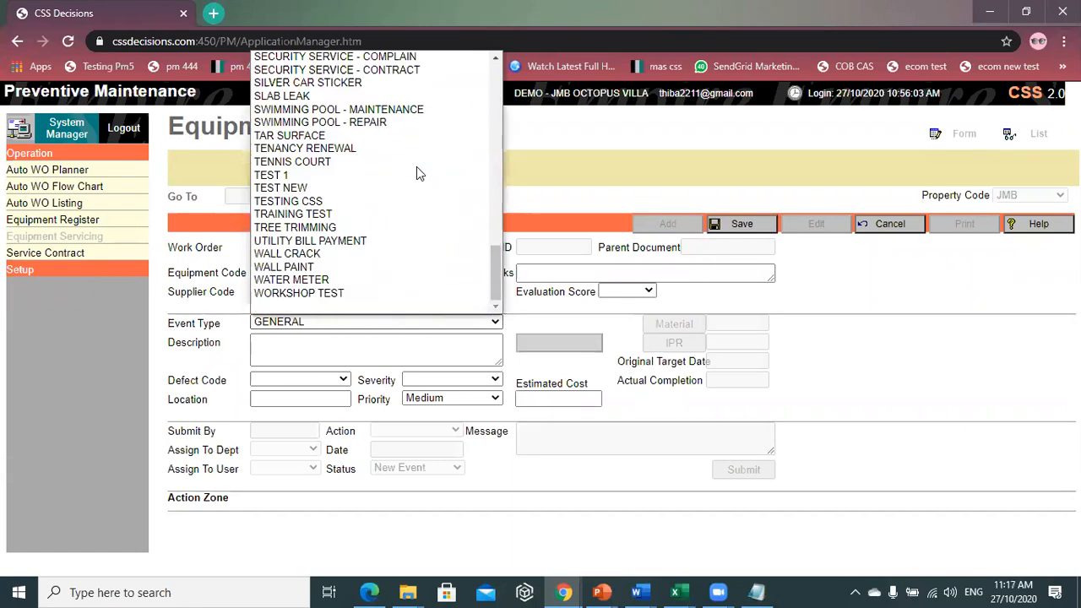
{"action": "left_click", "coordinate": [310, 336]}
- Enter 'A/C SPOILED' as the fault description
{"action": "left_click", "coordinate": [310, 346]}
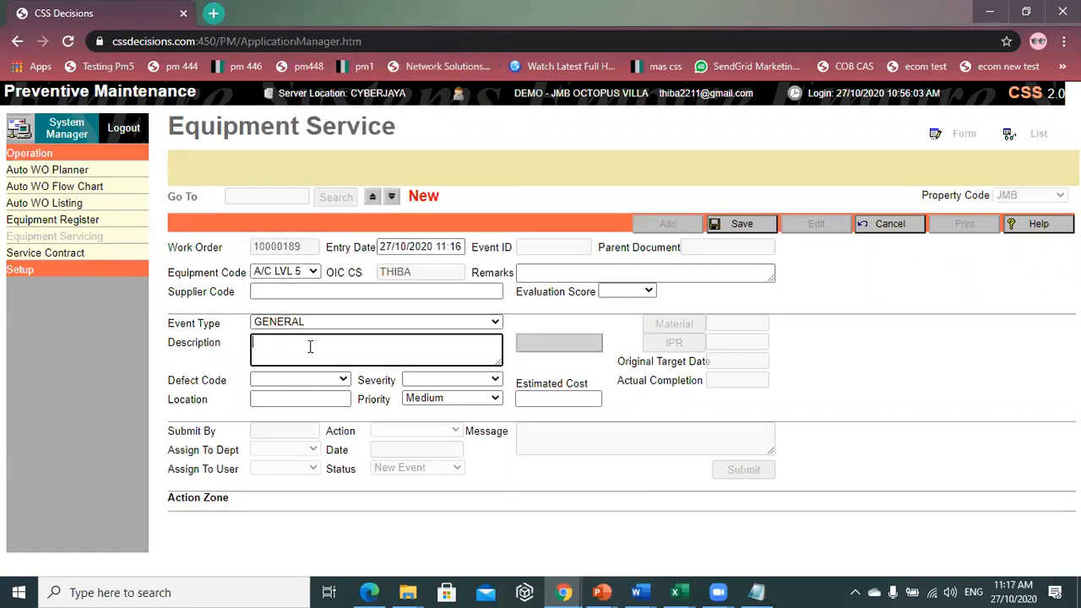
{"action": "type", "text": "A/C"}
{"action": "key", "text": "BackSpace"}
{"action": "key", "text": "BackSpace"}
{"action": "type", "text": "/C SPOILED"}
{"action": "left_click_drag", "start_coordinate": [283, 372], "coordinate": [303, 359]}
{"action": "left_click", "coordinate": [303, 359]}
- Set severity to severe and priority to High, then save the work order
{"action": "left_click", "coordinate": [289, 381]}
{"action": "left_click", "coordinate": [347, 381]}
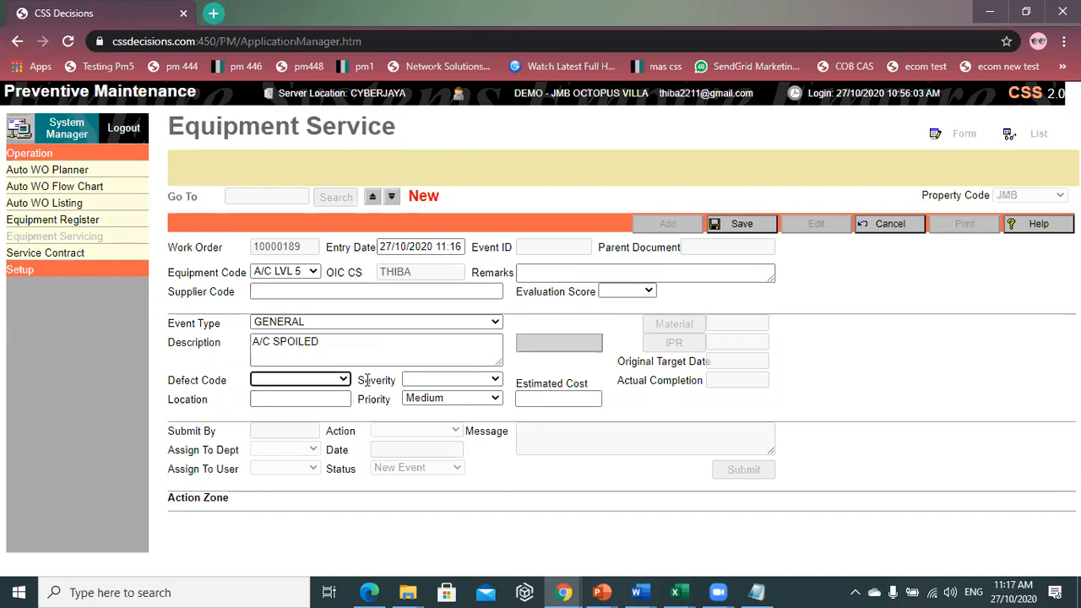
{"action": "left_click", "coordinate": [448, 380]}
{"action": "left_click", "coordinate": [446, 432]}
{"action": "left_click", "coordinate": [443, 382]}
{"action": "left_click", "coordinate": [427, 445]}
{"action": "left_click", "coordinate": [450, 399]}
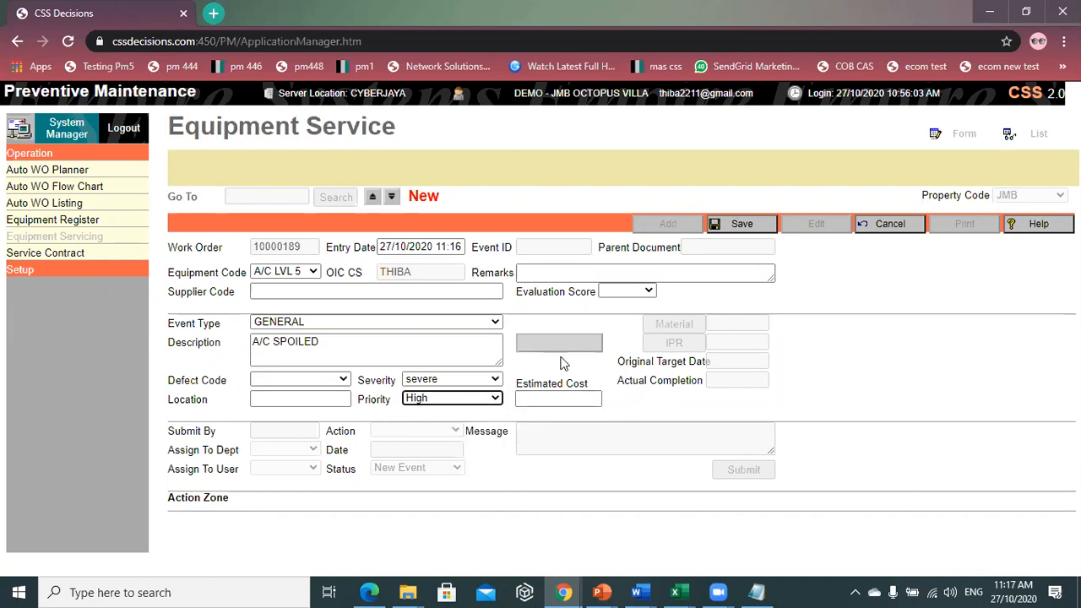
{"action": "left_click", "coordinate": [569, 399]}
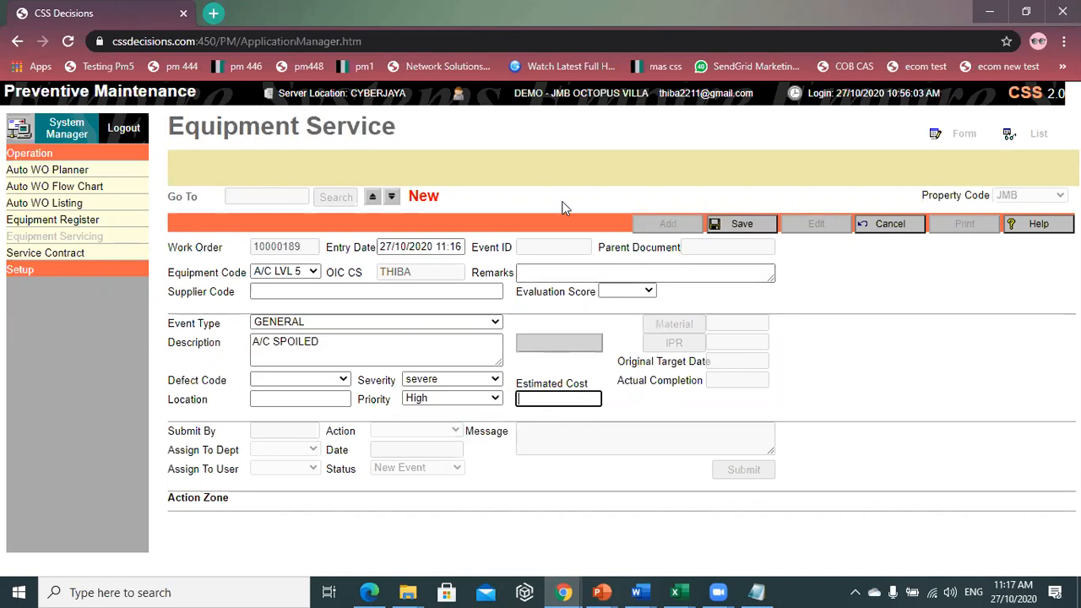
{"action": "left_click", "coordinate": [745, 225]}
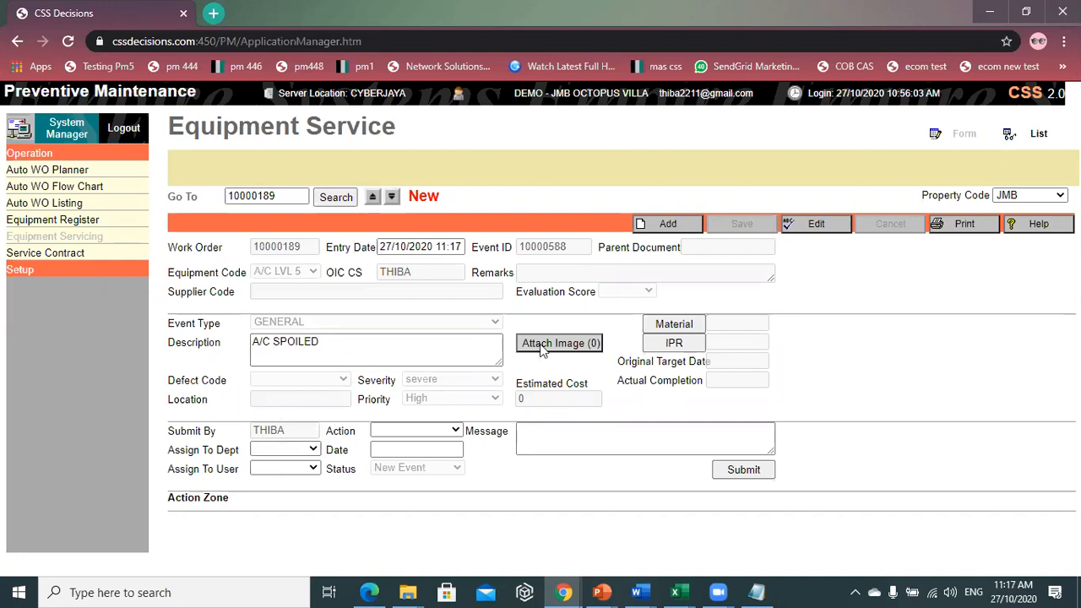
- Assign the work order to the JMB department and the handling user
{"action": "left_click", "coordinate": [287, 451]}
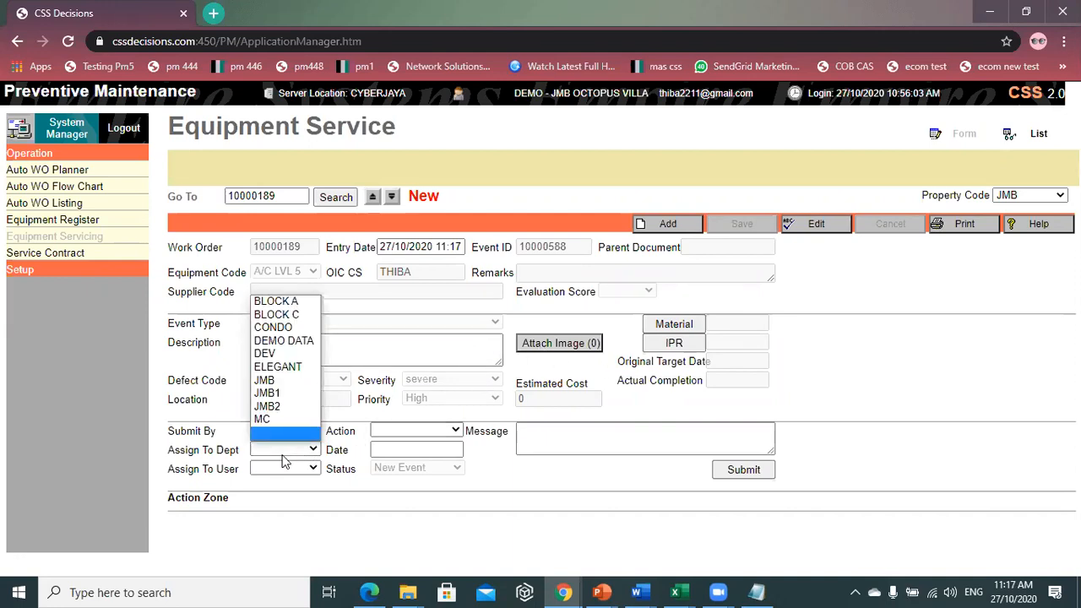
{"action": "left_click", "coordinate": [277, 381]}
{"action": "left_click", "coordinate": [280, 472]}
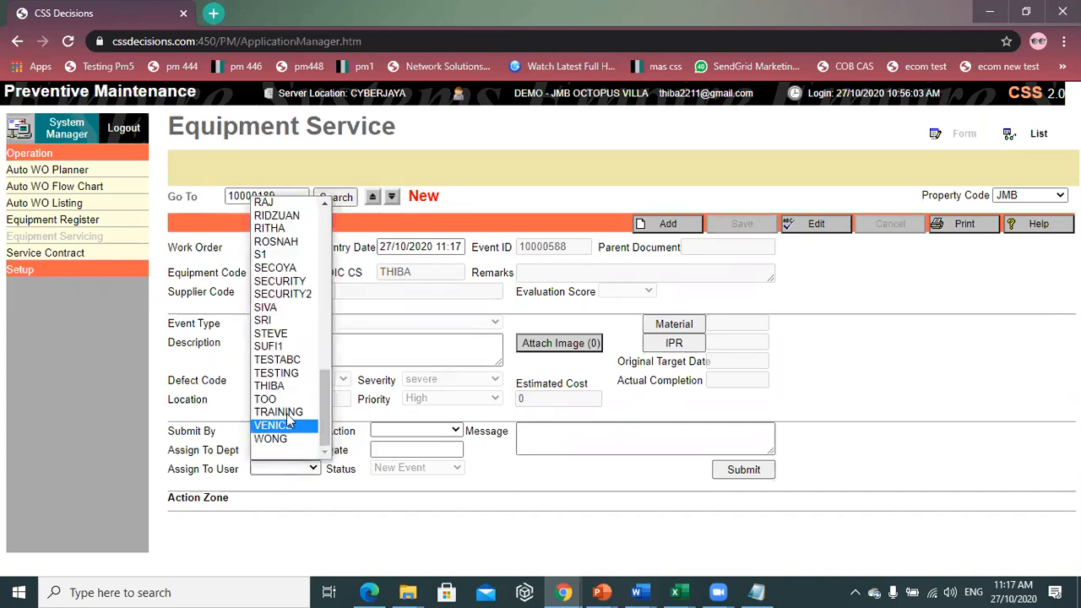
{"action": "left_click", "coordinate": [299, 307]}
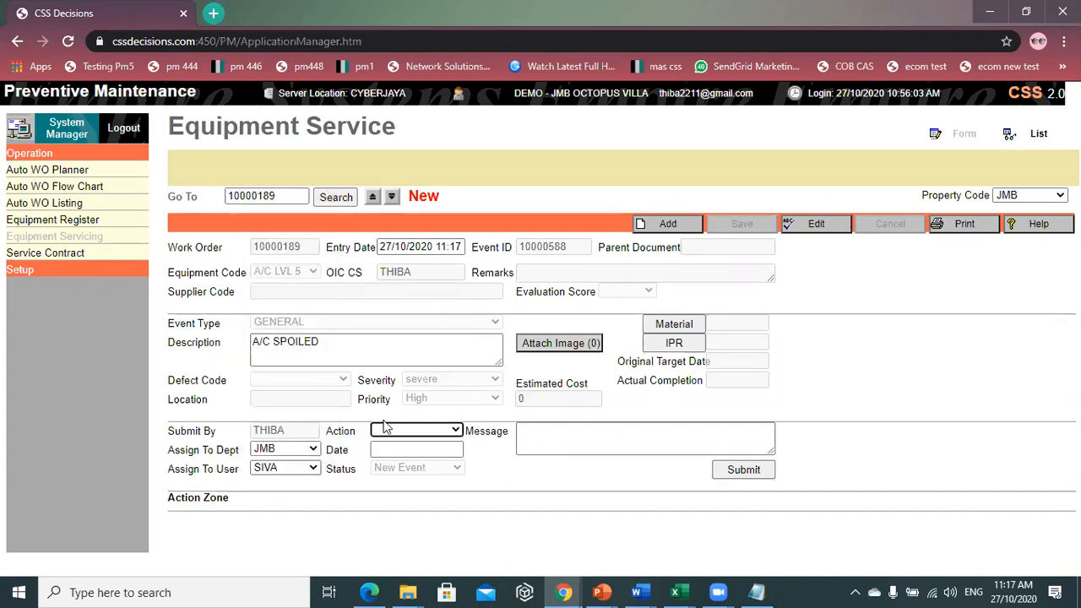
- Submit the assignment with Target Date action 27/10/2020, then go to Service Contract
{"action": "left_click", "coordinate": [386, 431]}
{"action": "left_click", "coordinate": [390, 457]}
{"action": "left_click", "coordinate": [562, 441]}
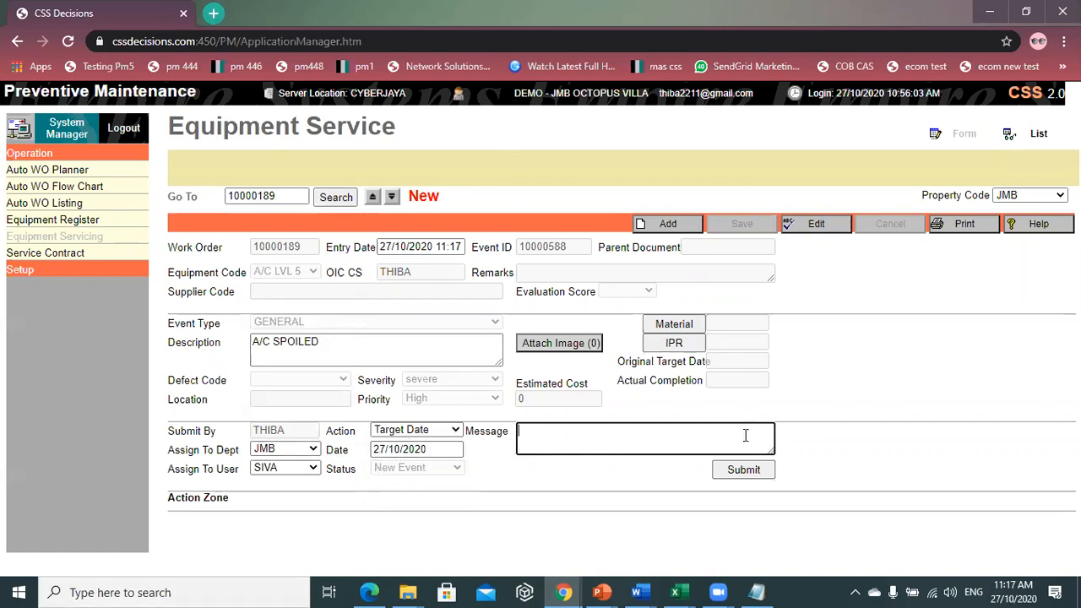
{"action": "left_click", "coordinate": [745, 478]}
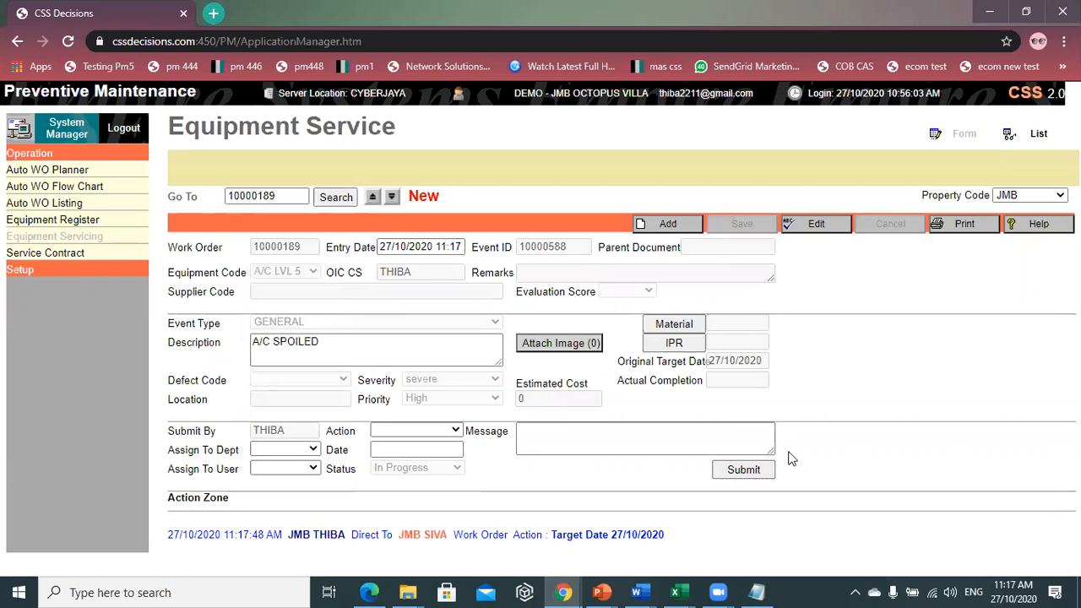
{"action": "left_click", "coordinate": [87, 255]}
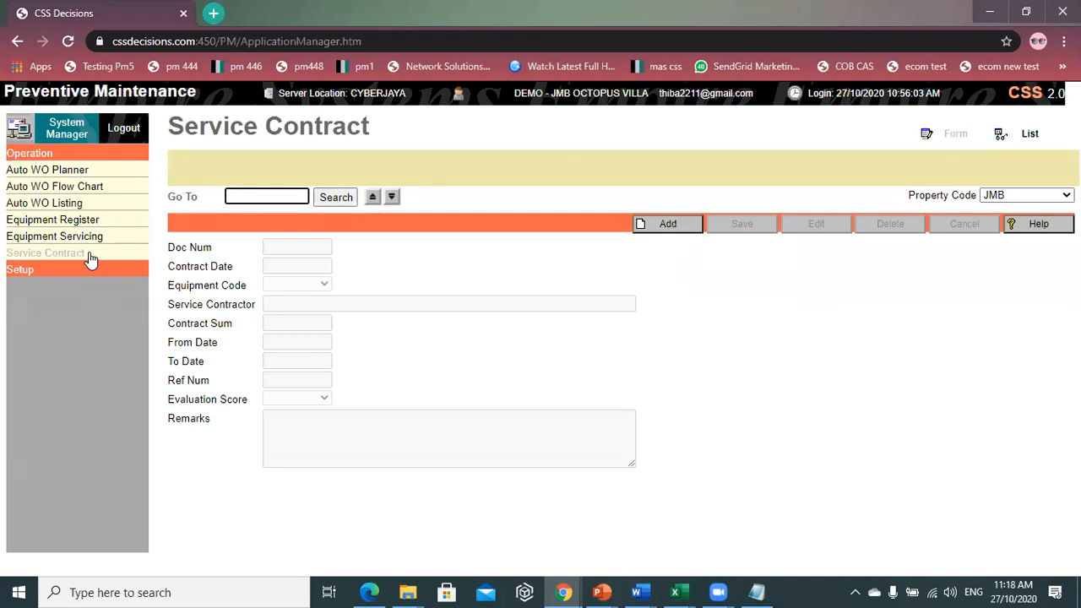
- Add a new record on the Service Contract page
{"action": "left_click", "coordinate": [605, 128]}
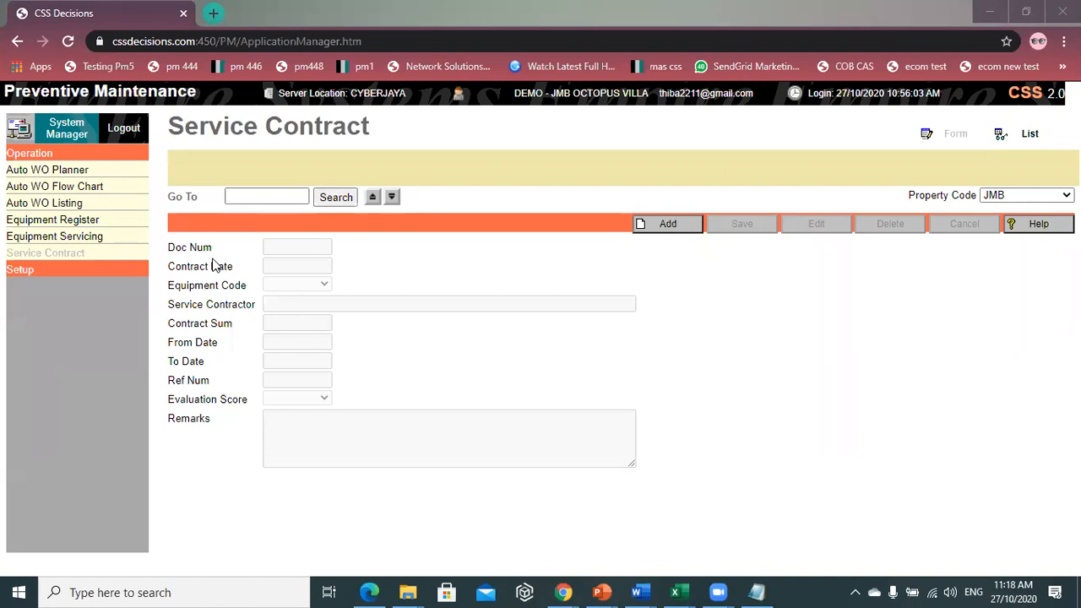
- Start a new contract for equipment A/C LVL 5 with contractor PANASONIC SDN BHD
{"action": "left_click", "coordinate": [686, 224]}
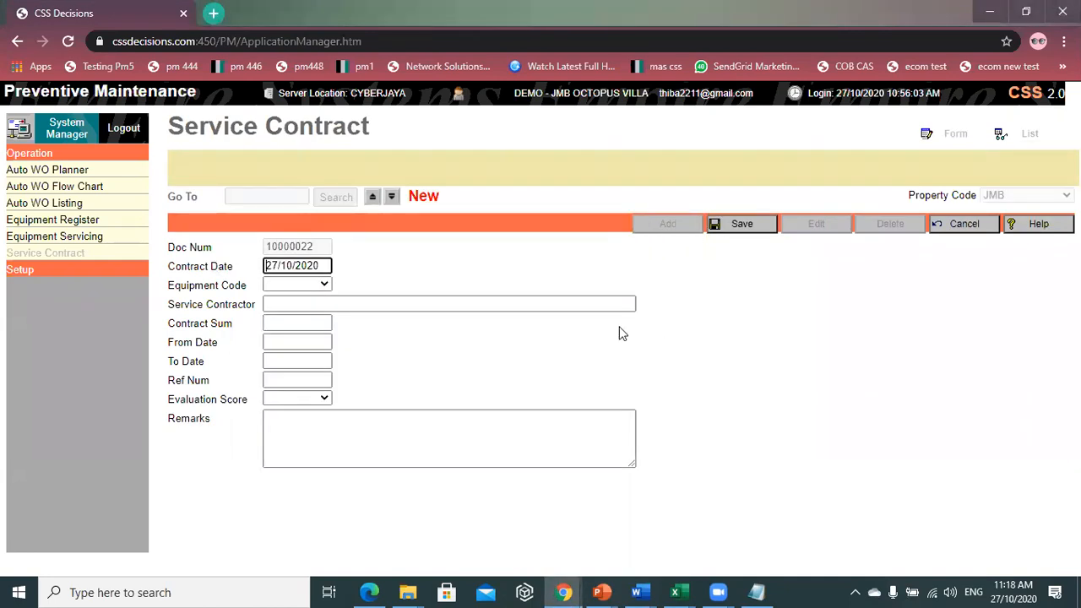
{"action": "left_click", "coordinate": [319, 284]}
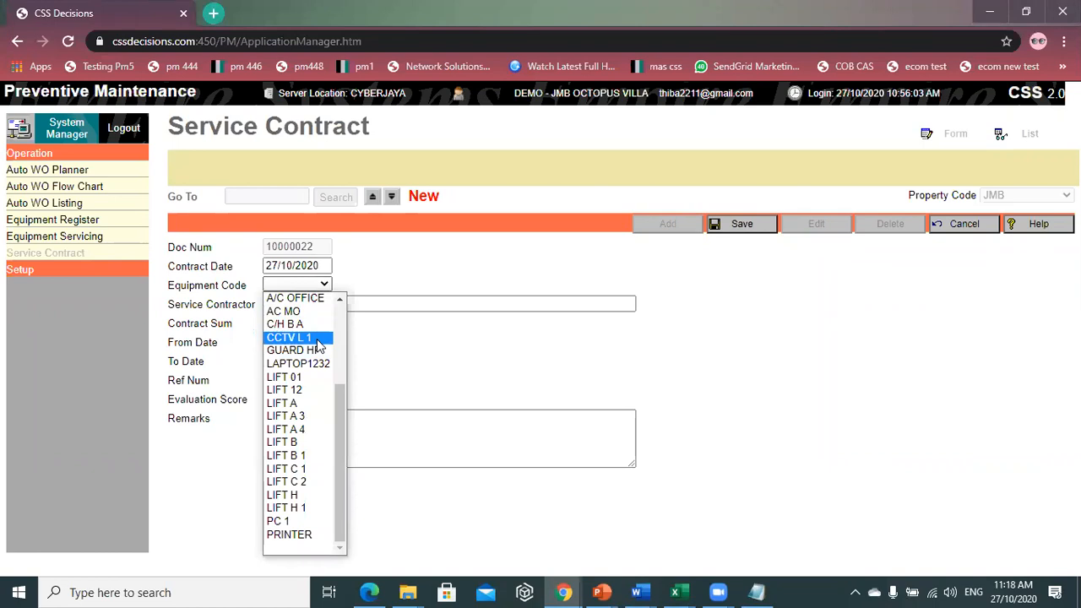
{"action": "scroll", "coordinate": [318, 346], "scroll_direction": "up", "scroll_amount": 4}
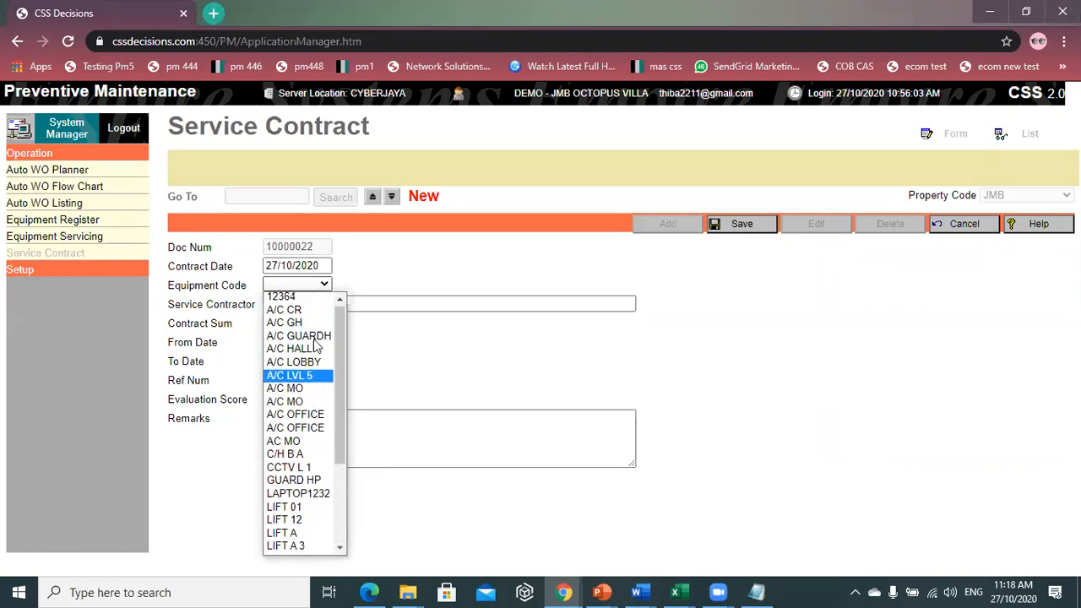
{"action": "left_click", "coordinate": [312, 384]}
{"action": "left_click", "coordinate": [290, 303]}
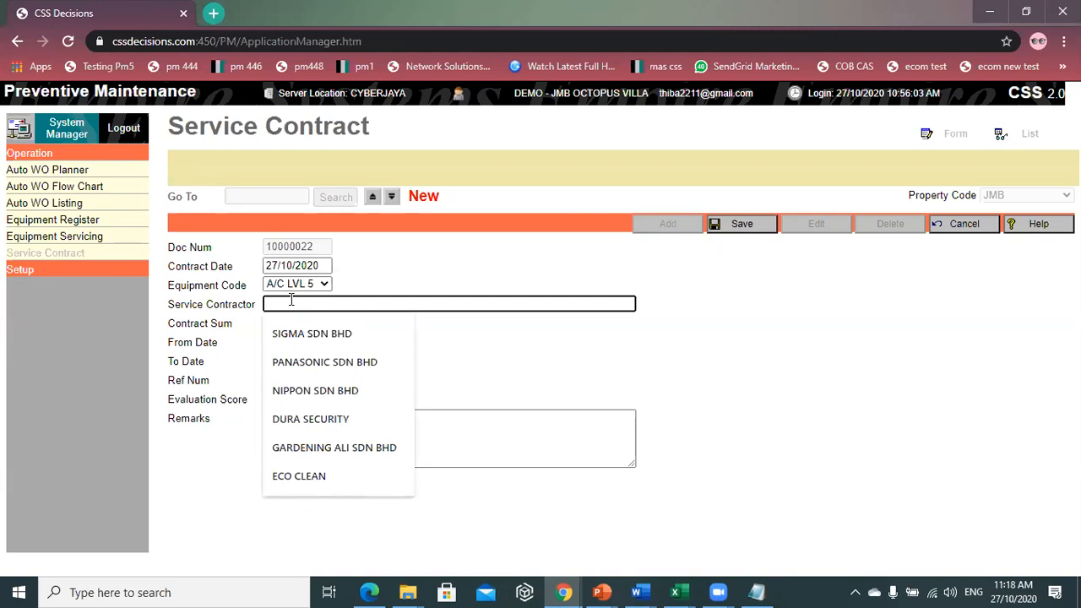
{"action": "left_click", "coordinate": [286, 361]}
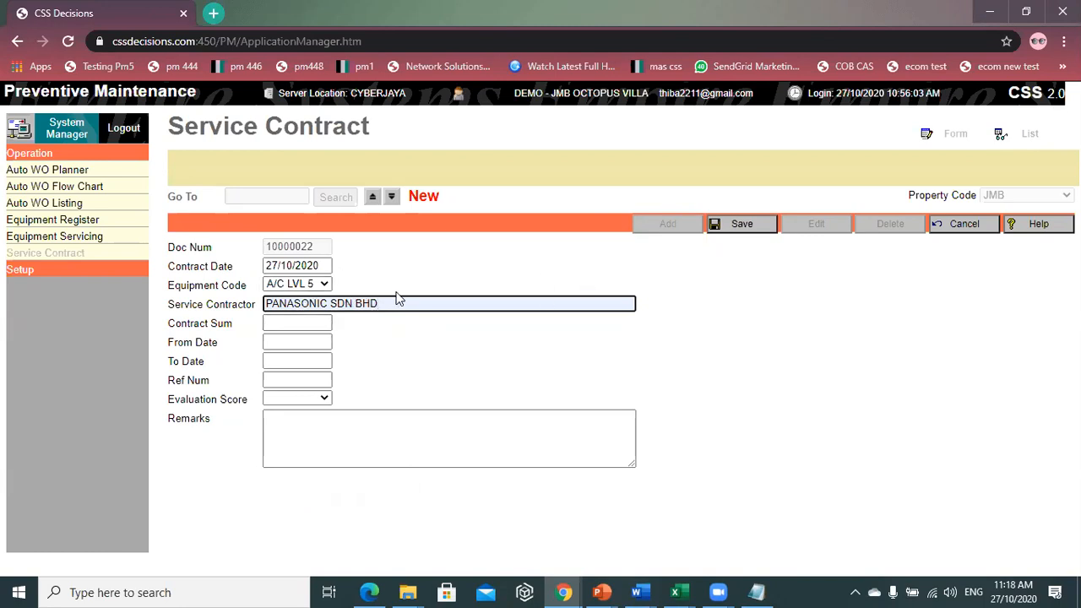
- Enter contract sum 10000, running from 1/11/2020 to 31/12/2021
{"action": "left_click", "coordinate": [307, 326]}
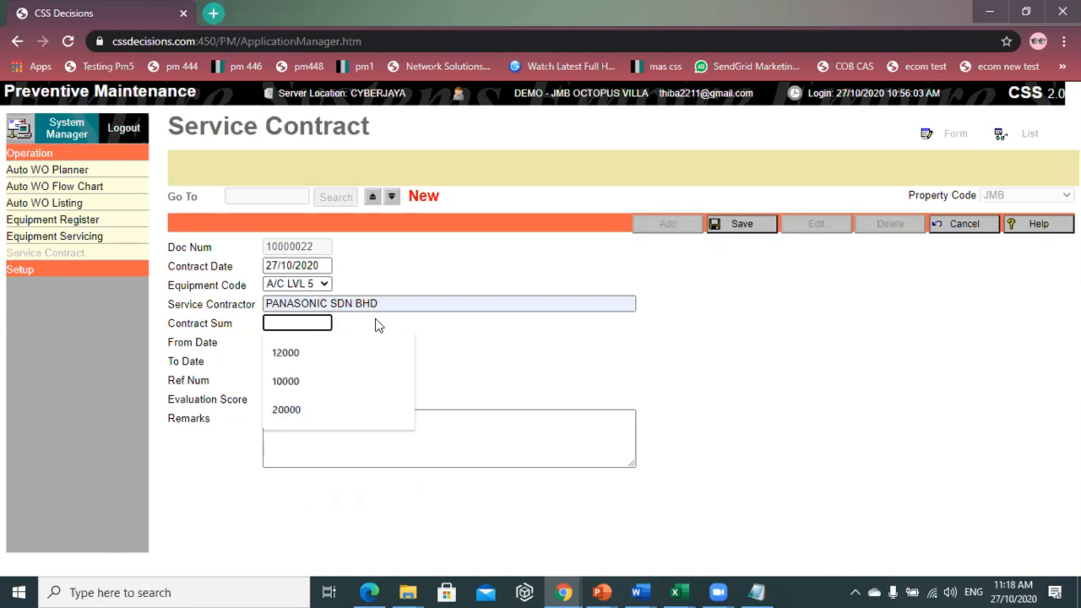
{"action": "type", "text": "10000"}
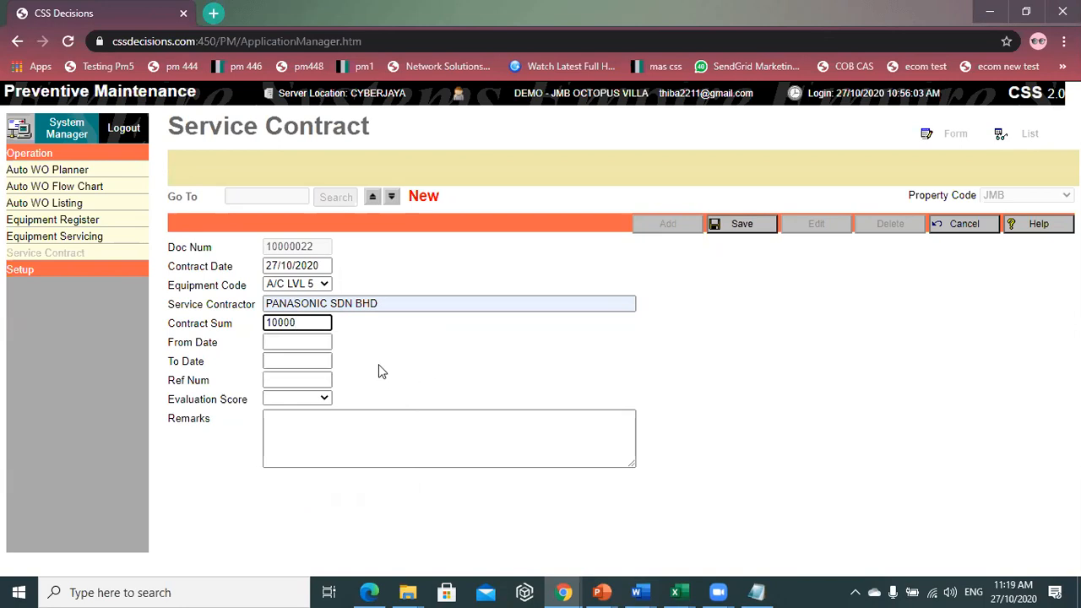
{"action": "left_click", "coordinate": [279, 349]}
{"action": "type", "text": "1/11"}
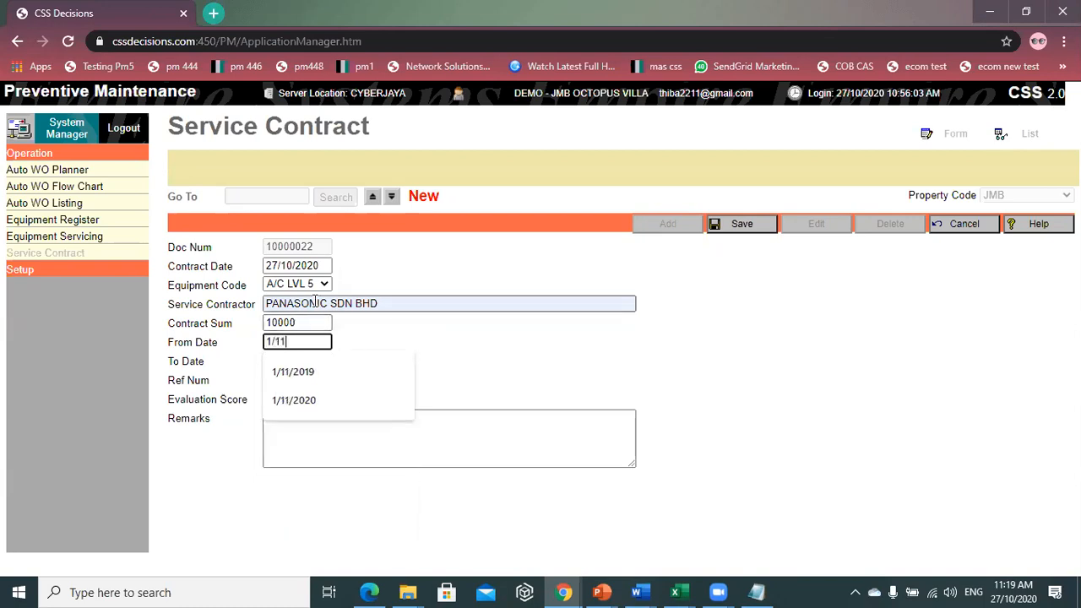
{"action": "type", "text": "/2020"}
{"action": "left_click", "coordinate": [347, 400]}
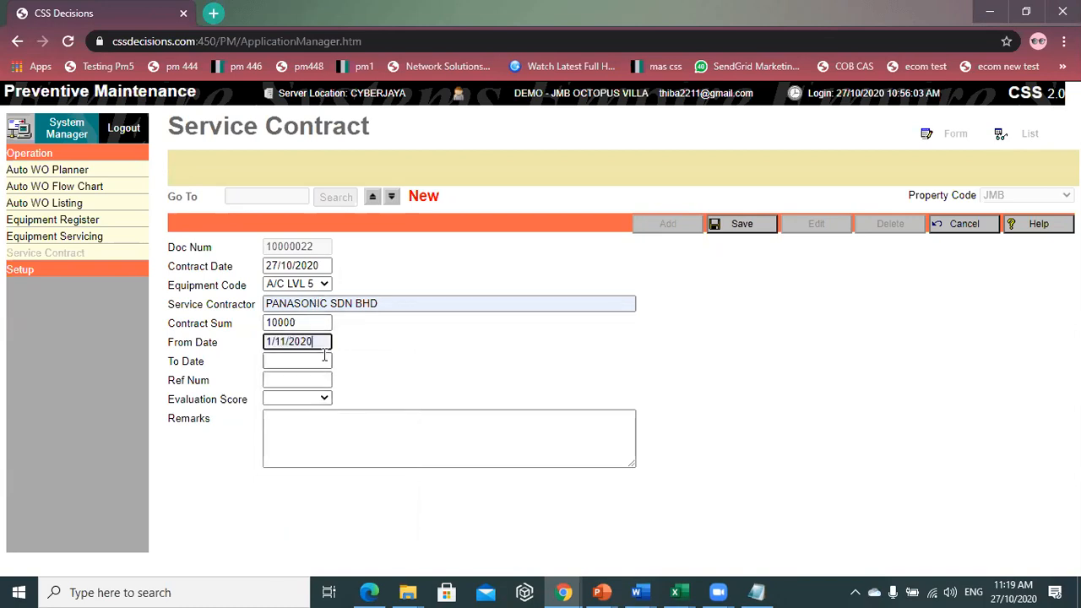
{"action": "left_click", "coordinate": [324, 359]}
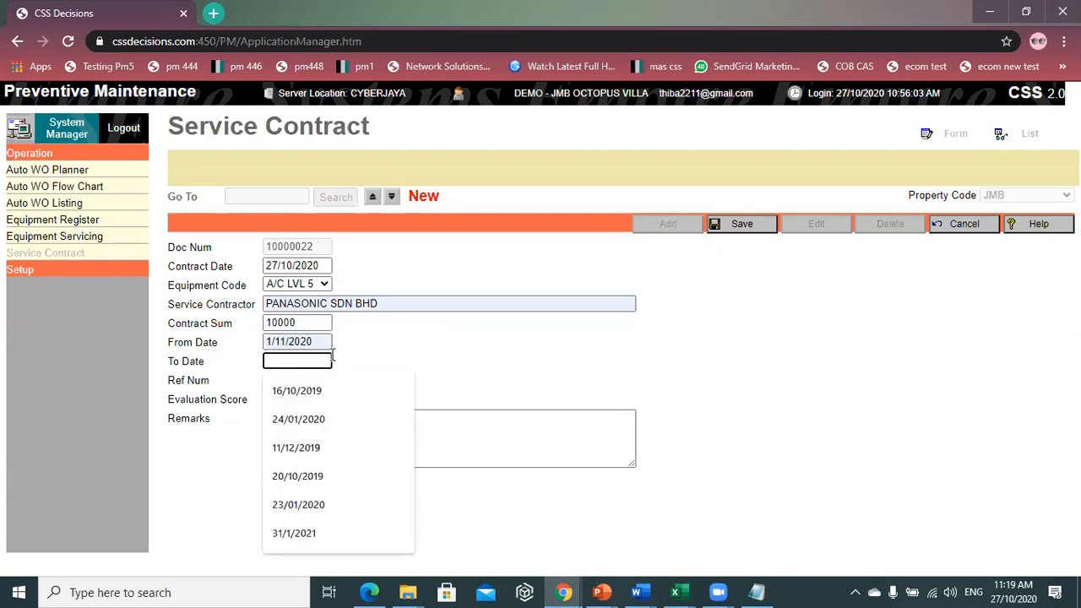
{"action": "type", "text": "31/12/"}
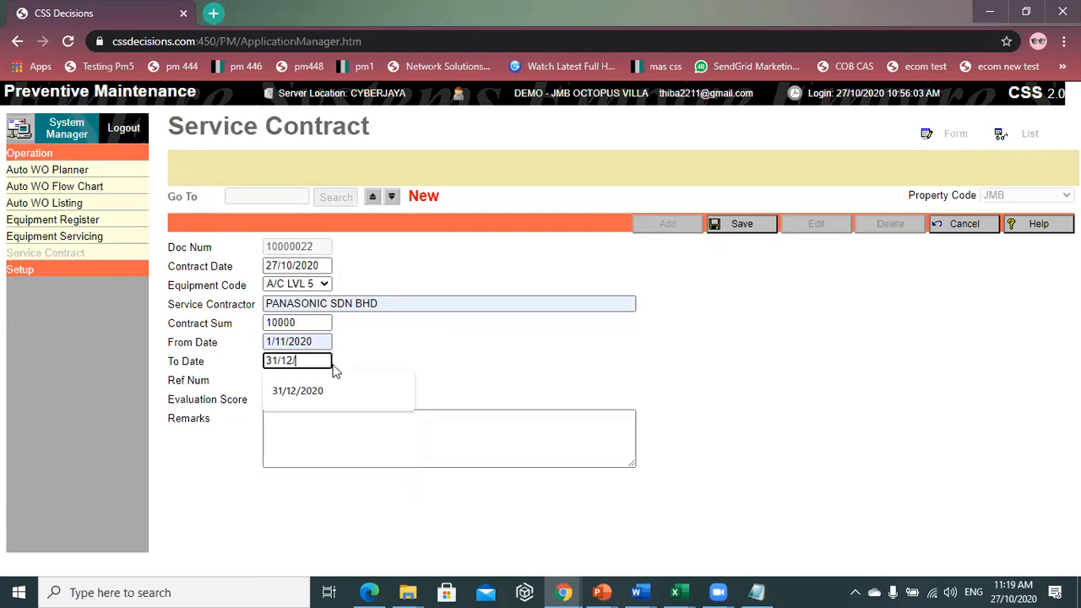
{"action": "type", "text": "2020"}
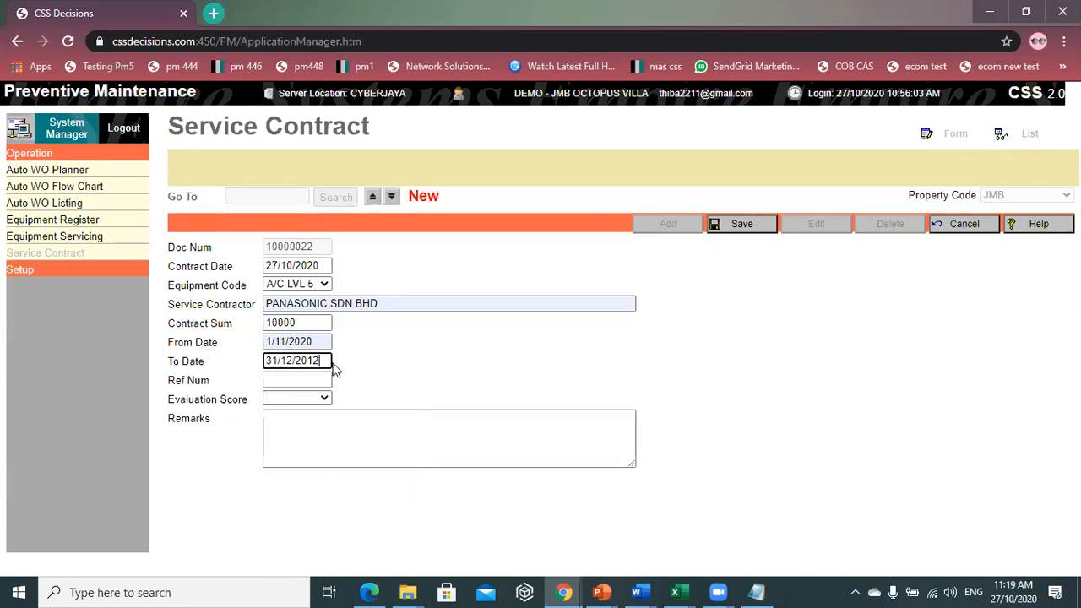
{"action": "key", "text": "BackSpace"}
{"action": "key", "text": "BackSpace"}
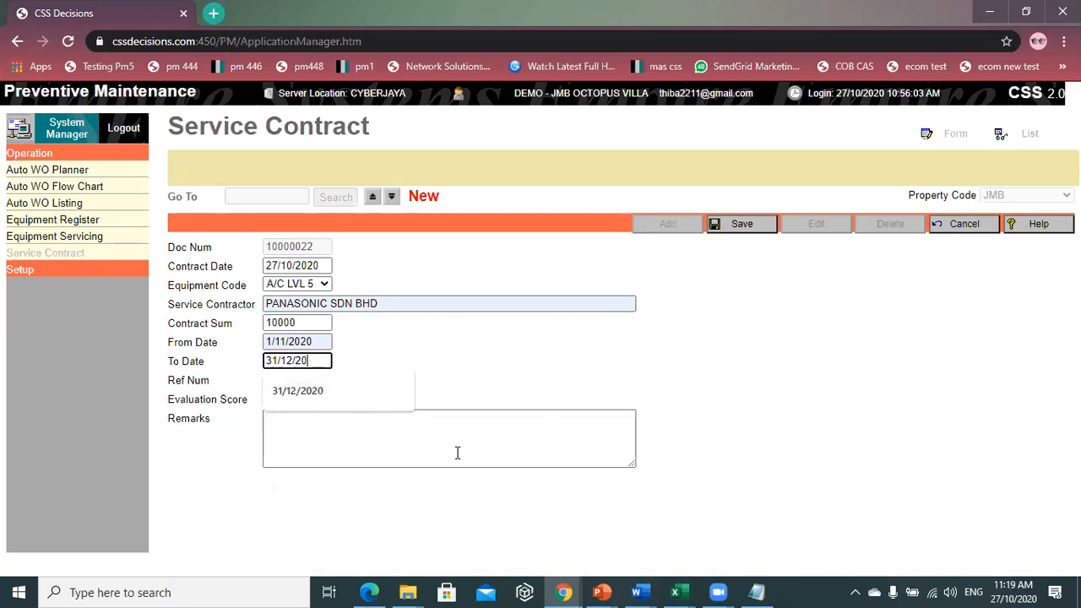
{"action": "type", "text": "21"}
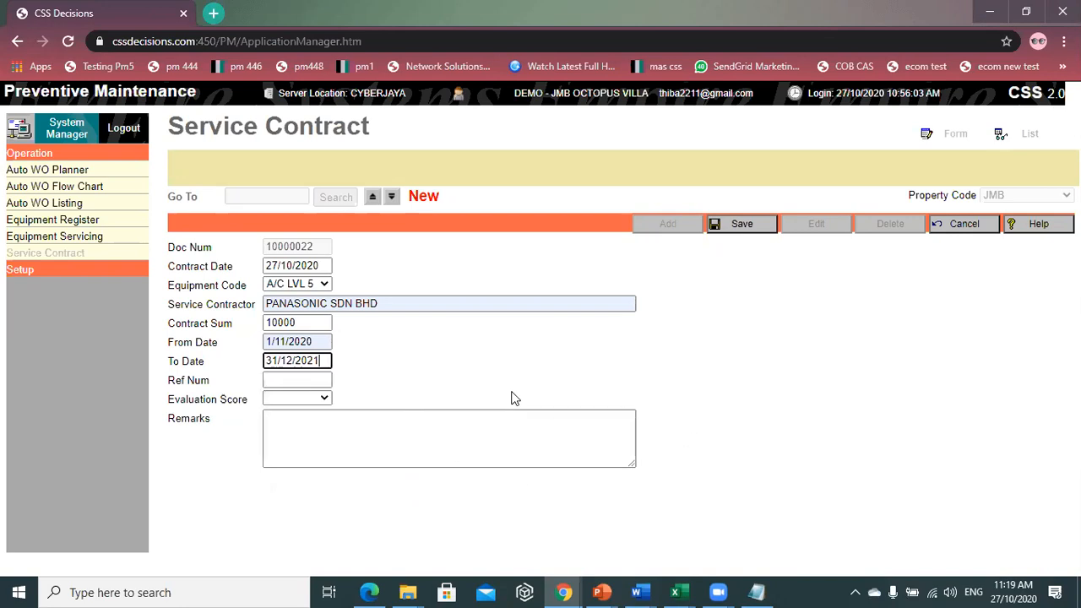
- Enter reference 454797 and evaluation score 8, save the contract, and return home
{"action": "left_click", "coordinate": [294, 379]}
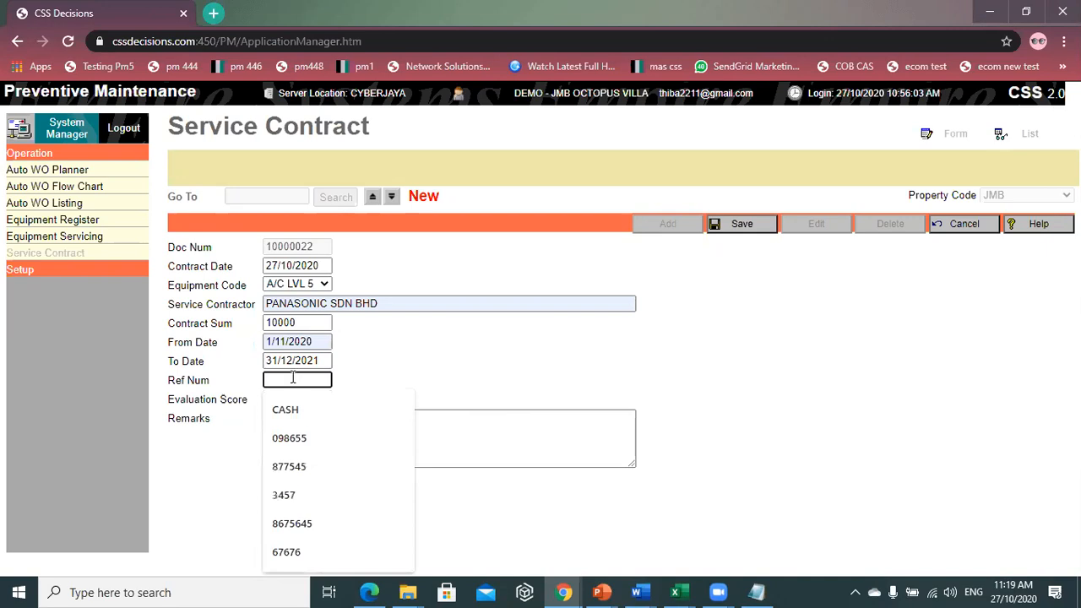
{"action": "type", "text": "454797"}
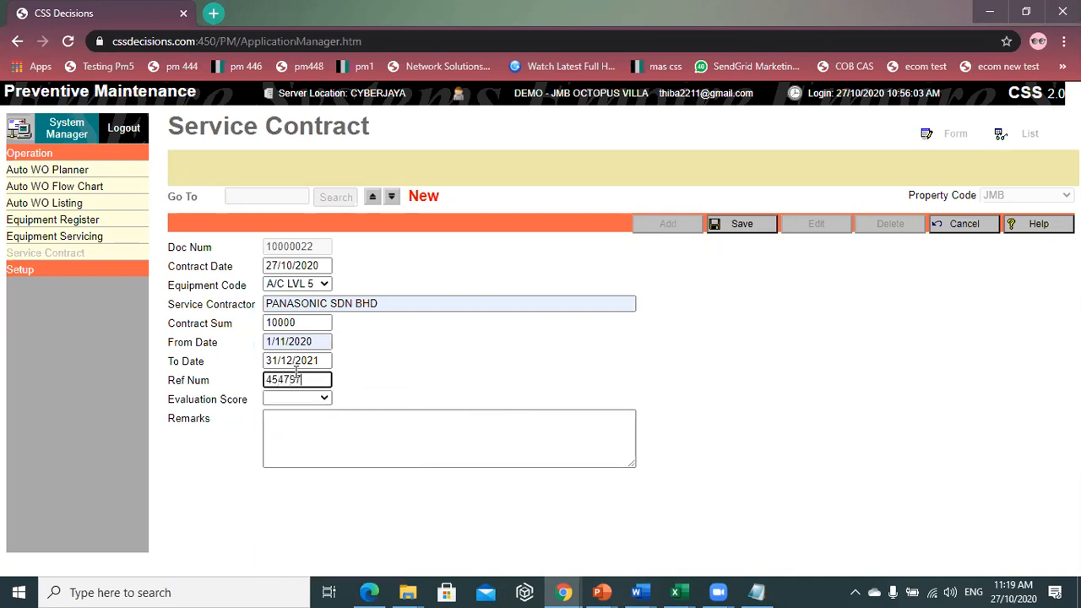
{"action": "left_click", "coordinate": [316, 398]}
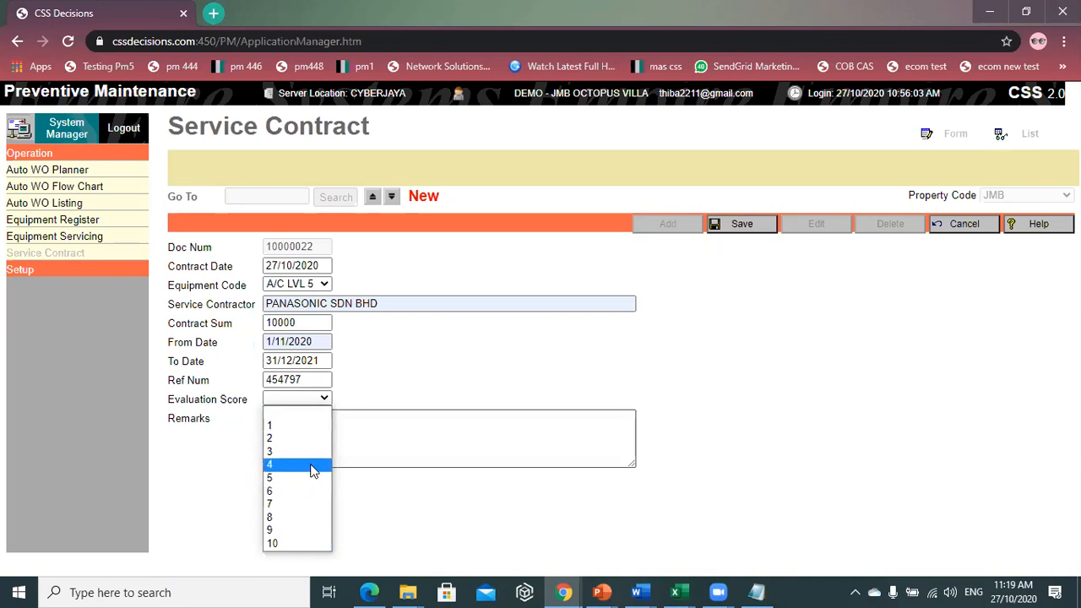
{"action": "left_click", "coordinate": [315, 517]}
{"action": "left_click", "coordinate": [299, 424]}
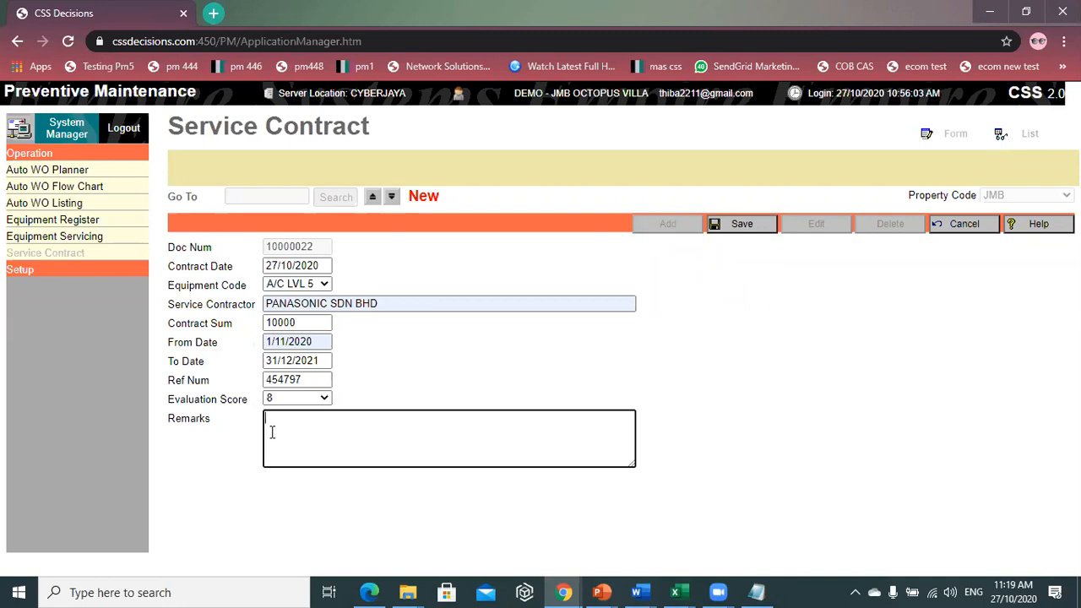
{"action": "left_click_drag", "start_coordinate": [634, 465], "coordinate": [702, 537]}
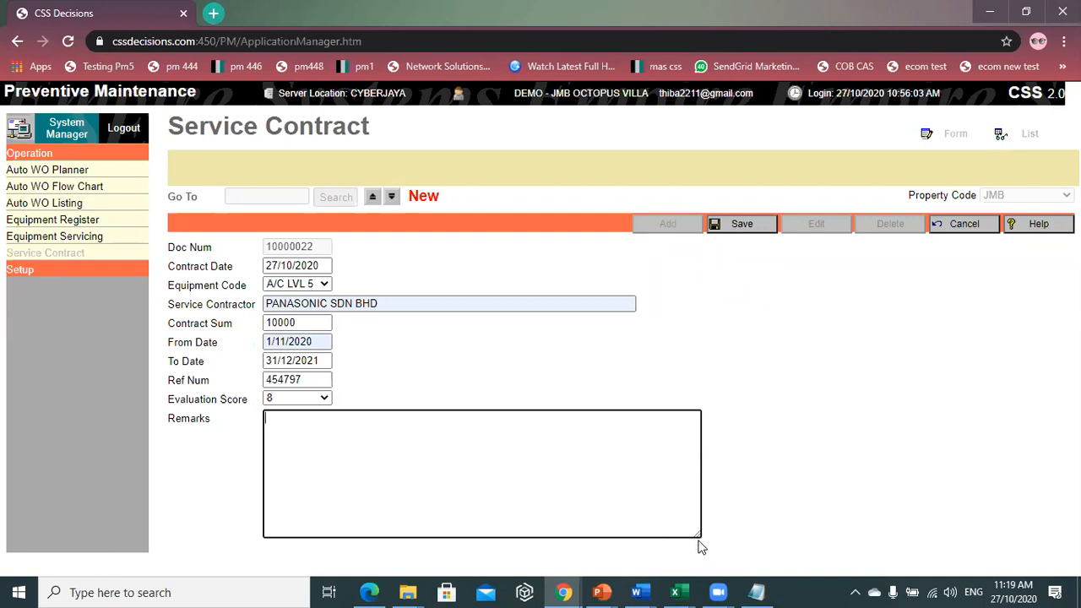
{"action": "left_click_drag", "start_coordinate": [699, 535], "coordinate": [571, 483]}
{"action": "left_click", "coordinate": [732, 225]}
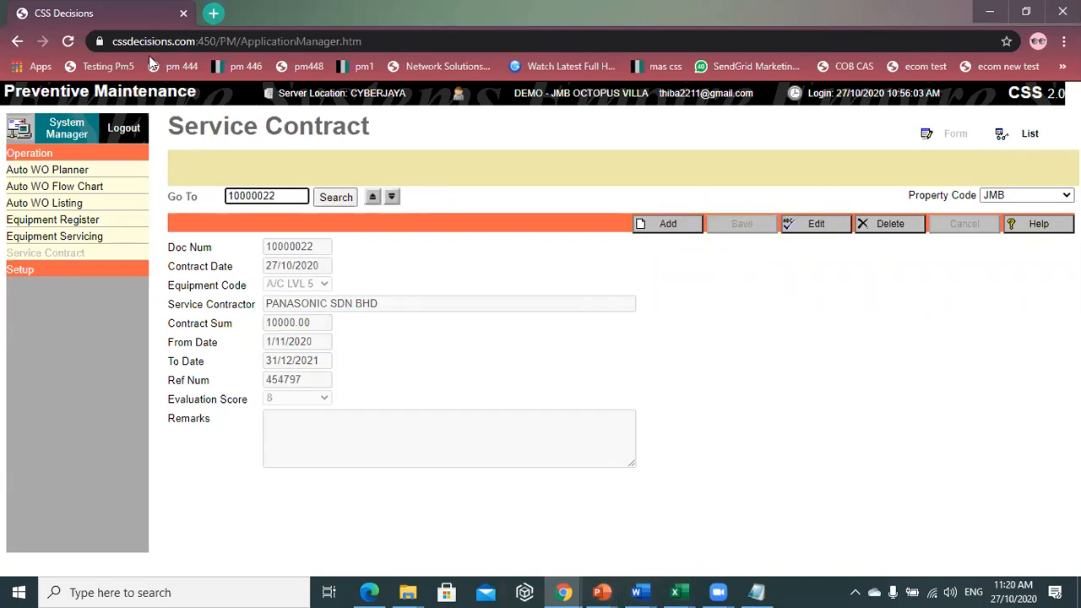
{"action": "left_click", "coordinate": [72, 124]}
- Dismiss the 'You have new message(s)' alert with Enter
{"action": "key", "text": "Return"}
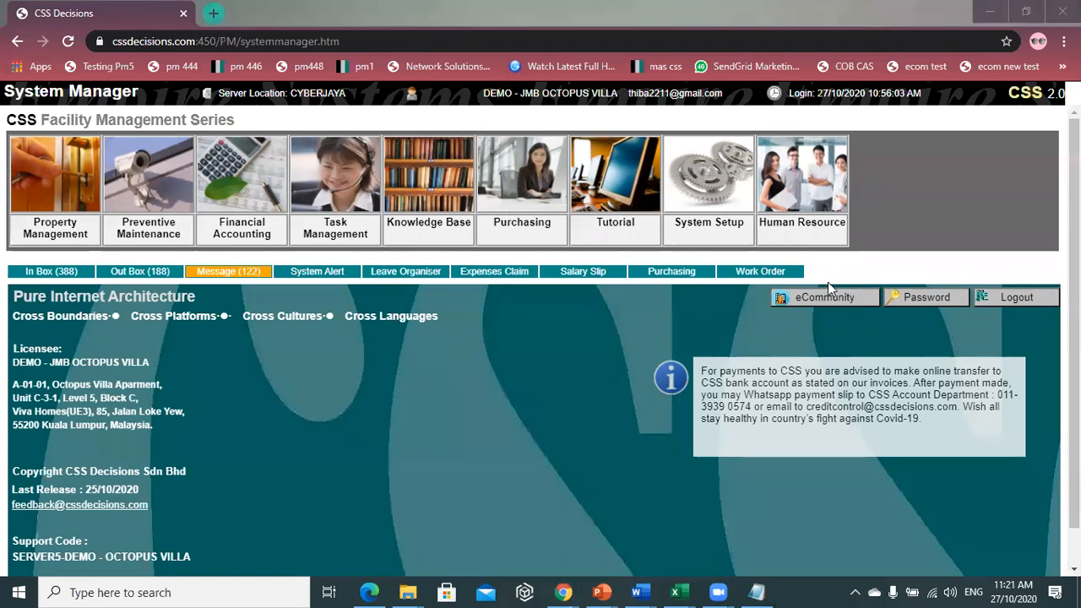
- Open Purchasing, expand its Setup menu, and open System Option Settings
{"action": "left_click", "coordinate": [523, 197]}
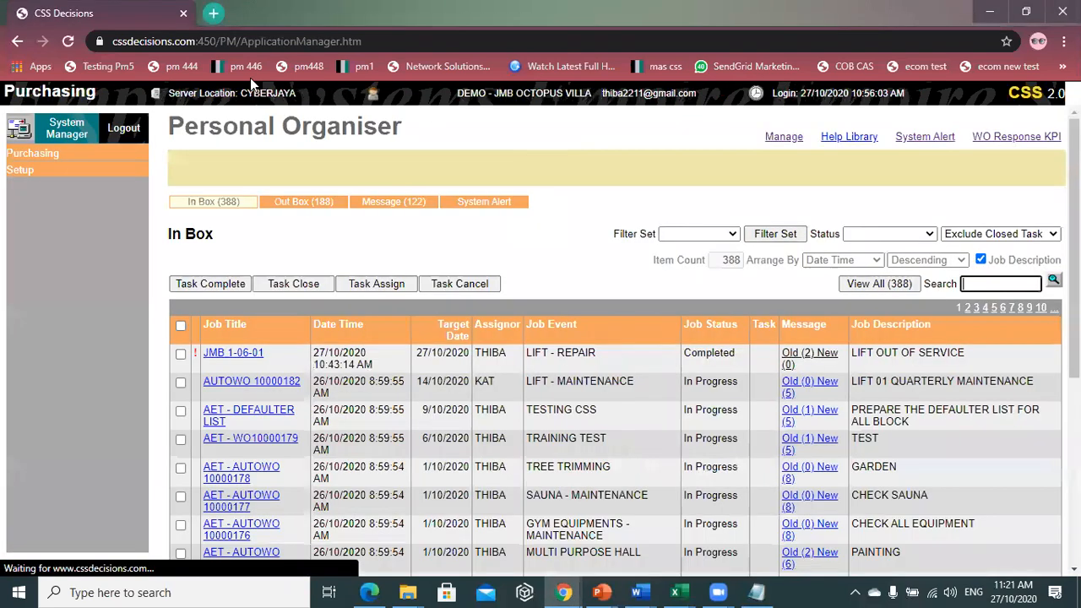
{"action": "left_click", "coordinate": [99, 174]}
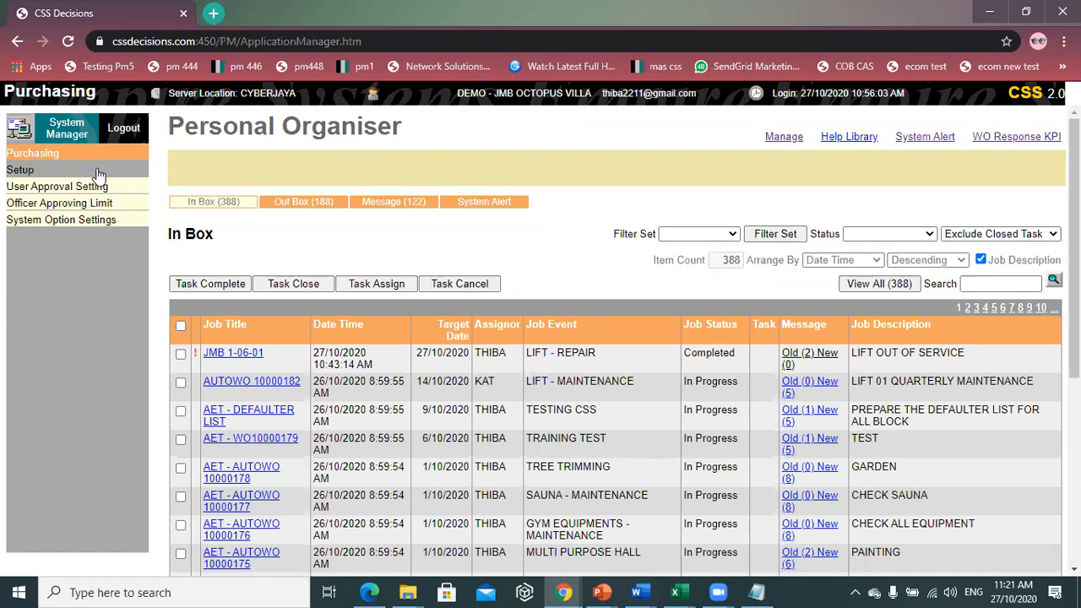
{"action": "left_click", "coordinate": [93, 170]}
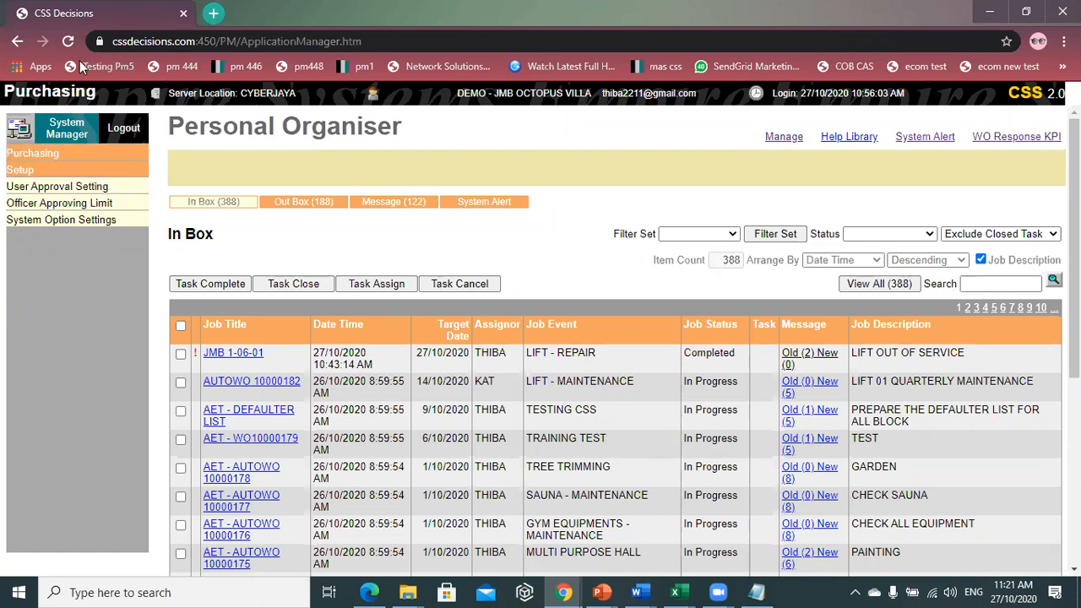
{"action": "left_click", "coordinate": [25, 220]}
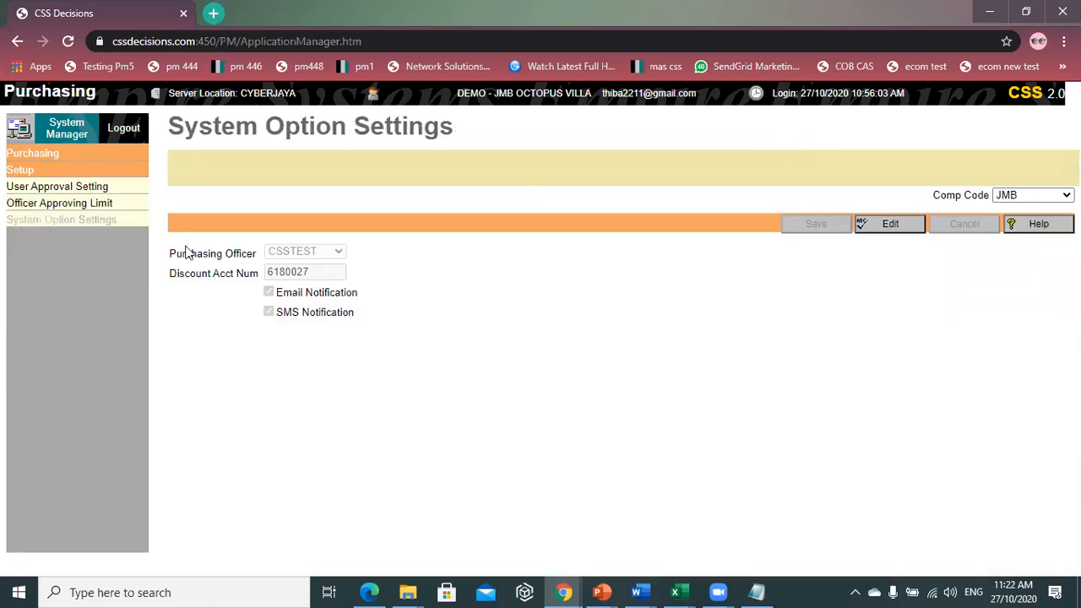
- Highlight the discount account number 6180027 in the Purchasing system options
{"action": "left_click_drag", "start_coordinate": [309, 275], "coordinate": [259, 273]}
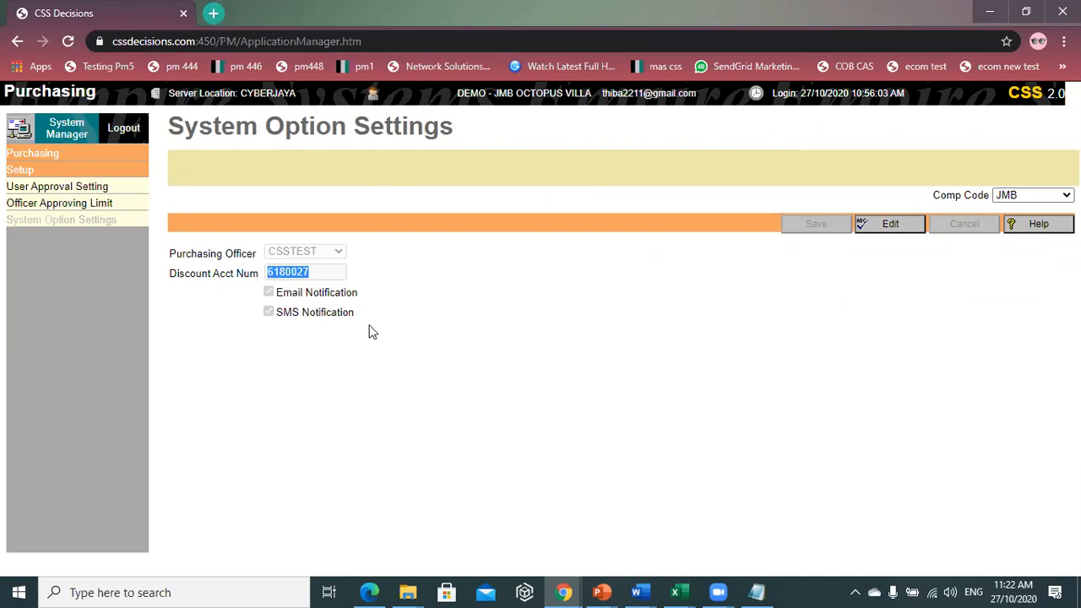
{"action": "left_click", "coordinate": [311, 275]}
{"action": "left_click_drag", "start_coordinate": [311, 276], "coordinate": [266, 282]}
{"action": "left_click", "coordinate": [299, 275]}
{"action": "left_click_drag", "start_coordinate": [317, 270], "coordinate": [260, 282]}
{"action": "left_click", "coordinate": [348, 284]}
- Return home, dismiss the alert, and open Financial Accounting's Chart Of Accounts
{"action": "left_click", "coordinate": [75, 133]}
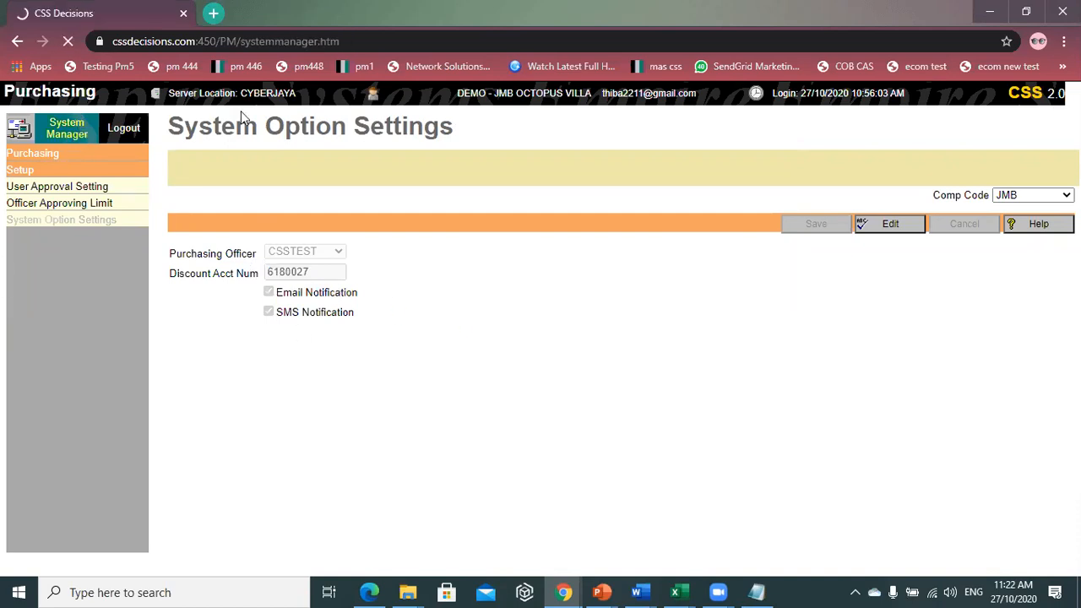
{"action": "key", "text": "Return"}
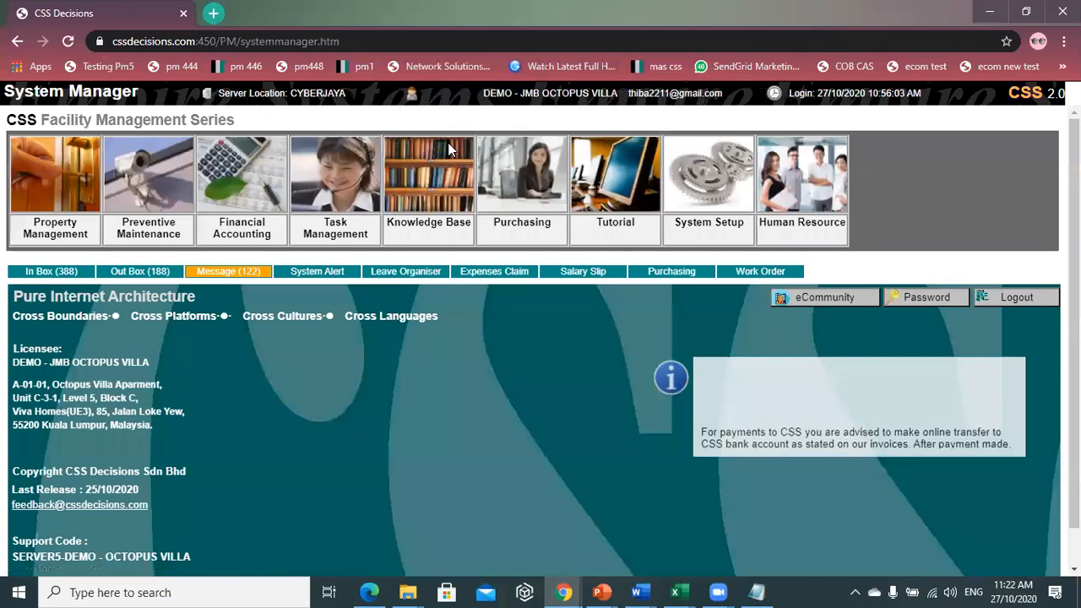
{"action": "left_click", "coordinate": [238, 192]}
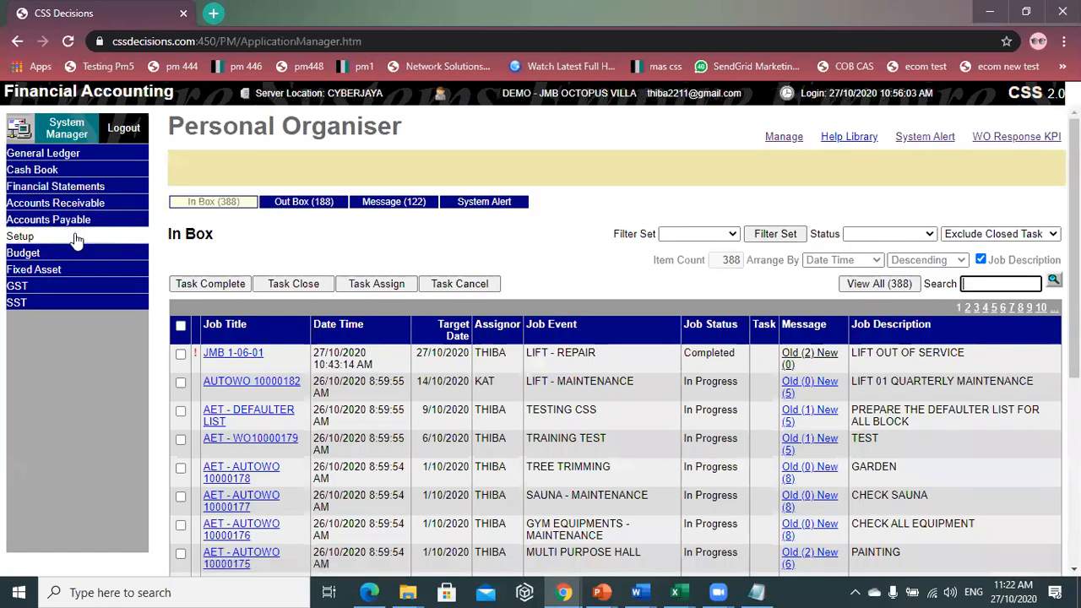
{"action": "left_click", "coordinate": [75, 237]}
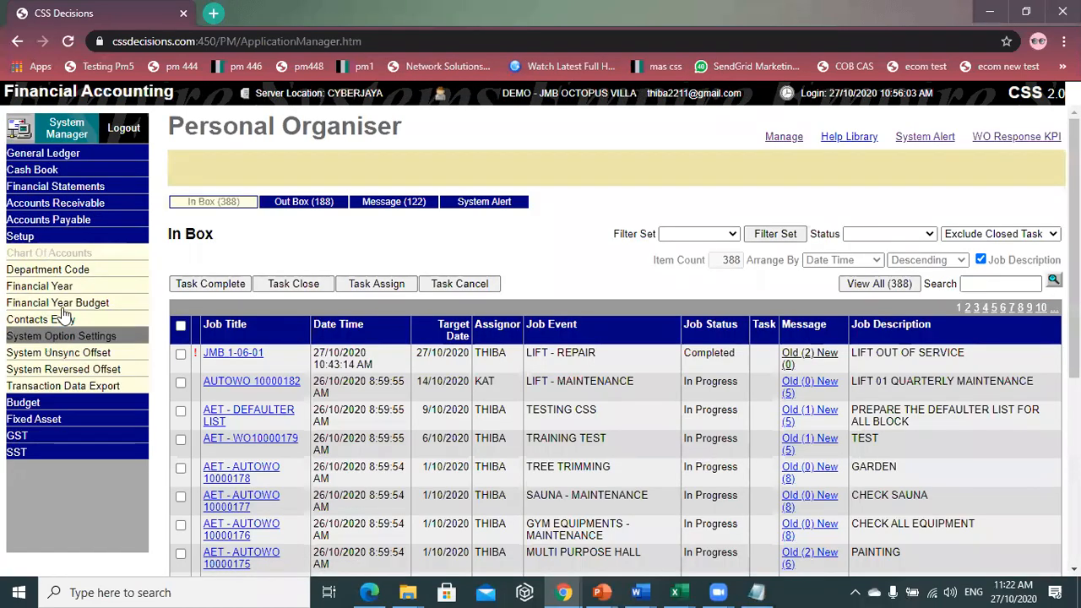
{"action": "left_click", "coordinate": [50, 253]}
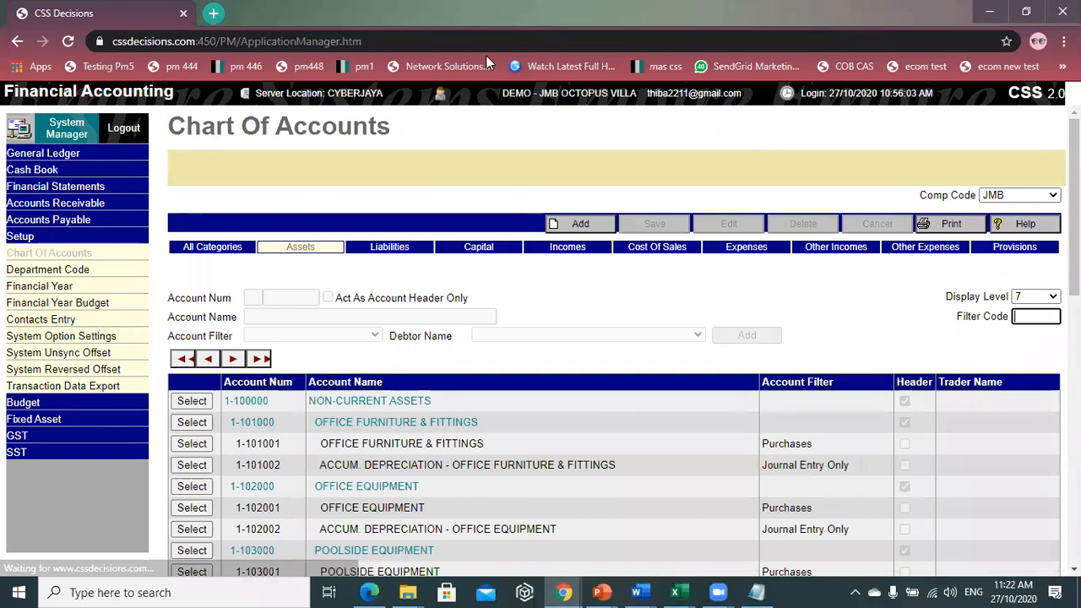
- Browse Other Incomes, Expenses, Cost Of Sales, then All Categories accounts, and return home
{"action": "left_click", "coordinate": [804, 250]}
{"action": "left_click", "coordinate": [765, 248]}
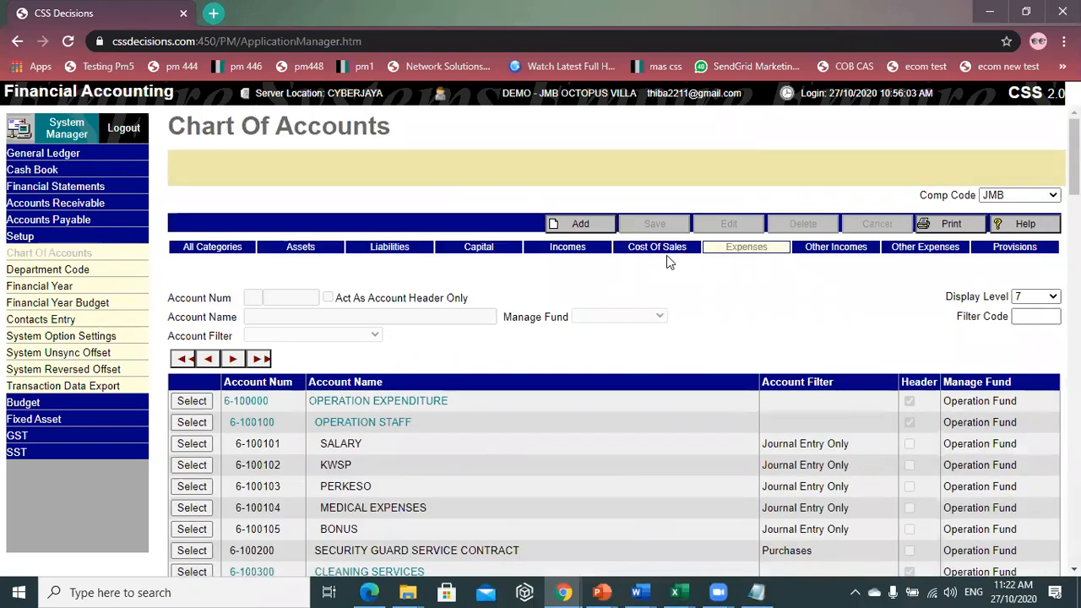
{"action": "left_click", "coordinate": [666, 258]}
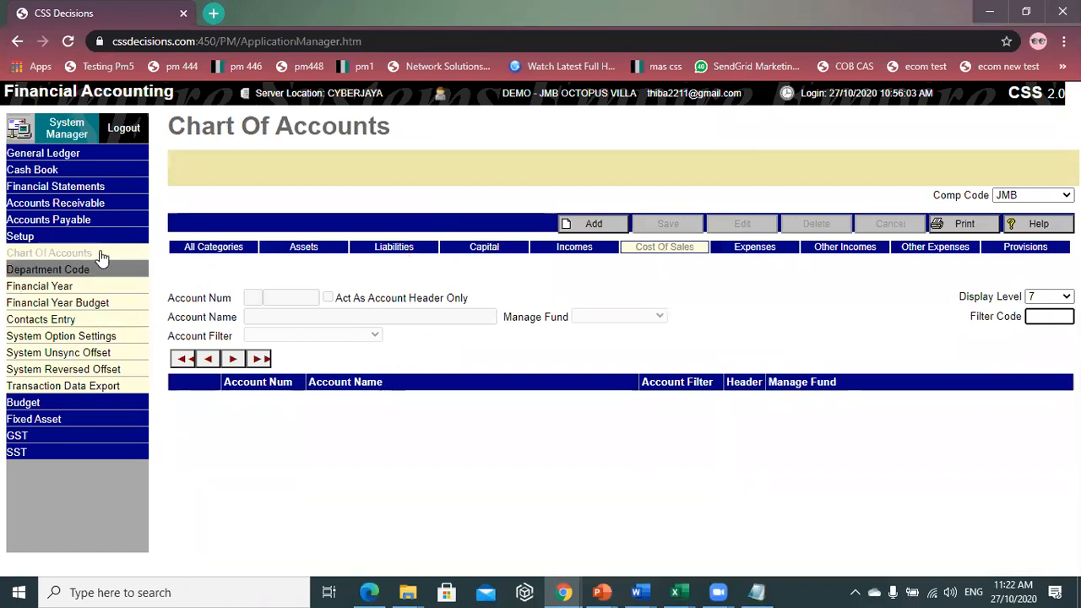
{"action": "left_click", "coordinate": [228, 252]}
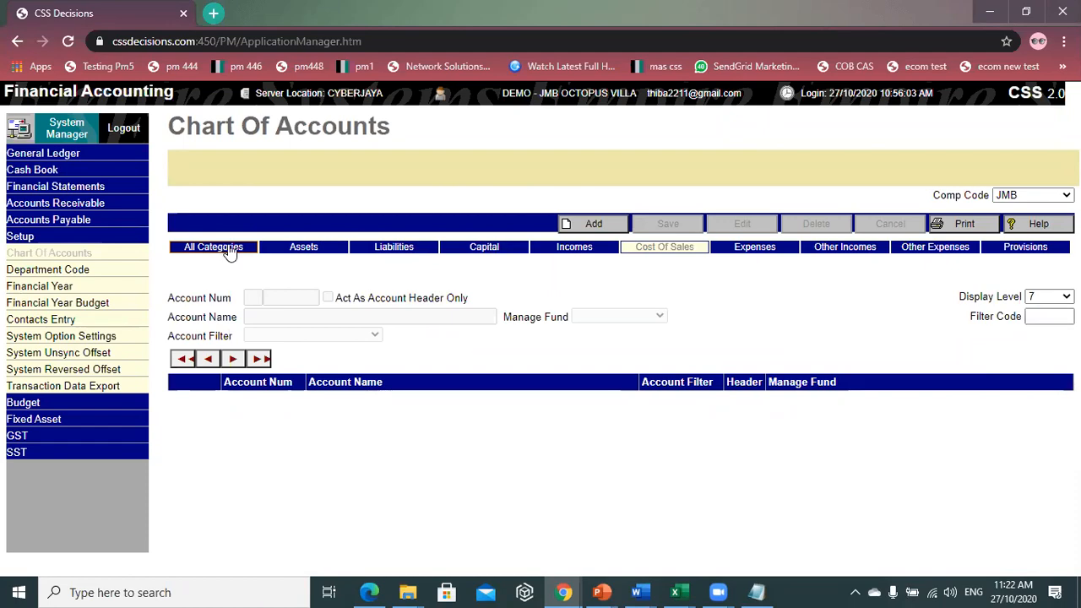
{"action": "scroll", "coordinate": [324, 498], "scroll_direction": "down", "scroll_amount": 15}
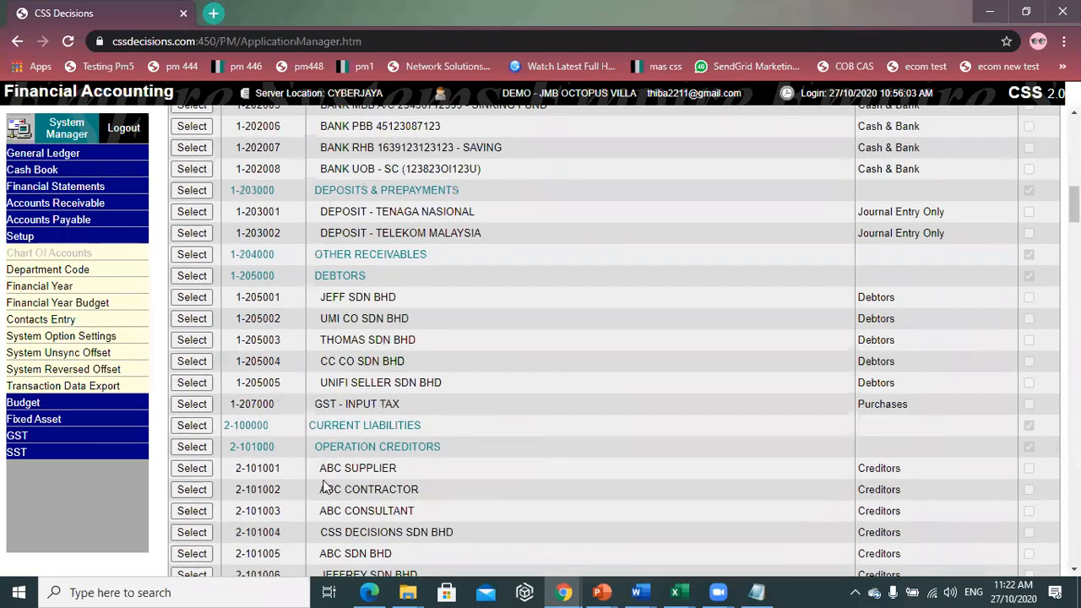
{"action": "scroll", "coordinate": [325, 499], "scroll_direction": "down", "scroll_amount": 20}
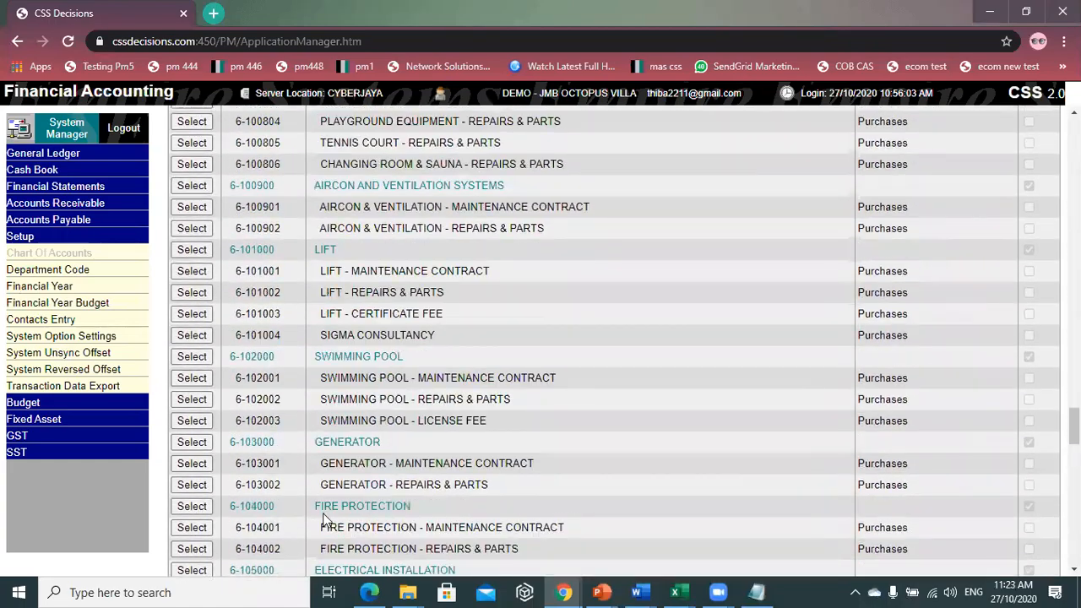
{"action": "scroll", "coordinate": [324, 513], "scroll_direction": "down", "scroll_amount": 20}
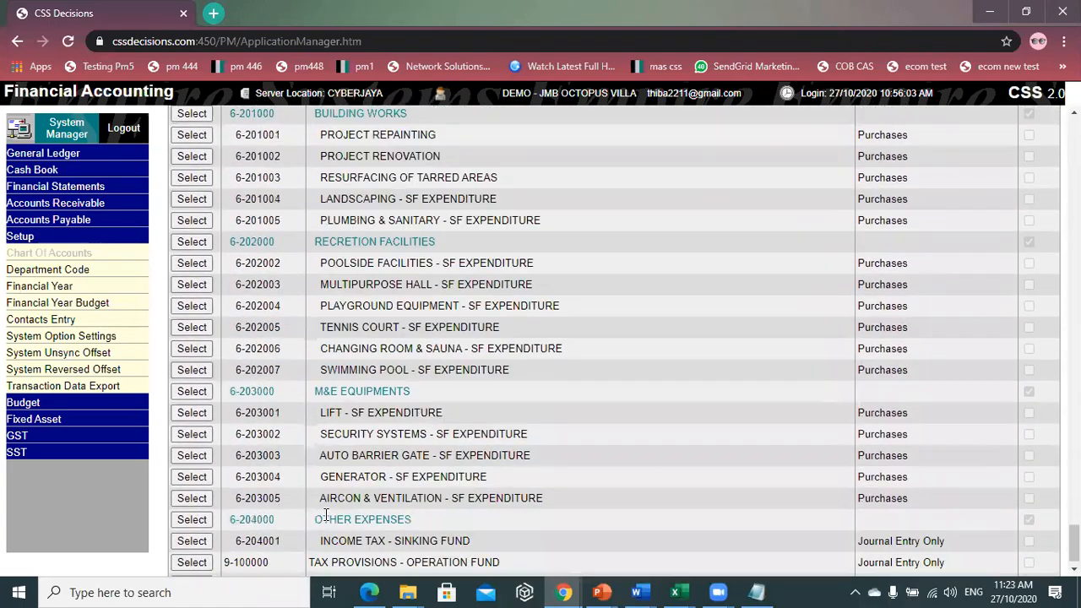
{"action": "scroll", "coordinate": [270, 388], "scroll_direction": "up", "scroll_amount": 1}
{"action": "scroll", "coordinate": [265, 397], "scroll_direction": "up", "scroll_amount": 7}
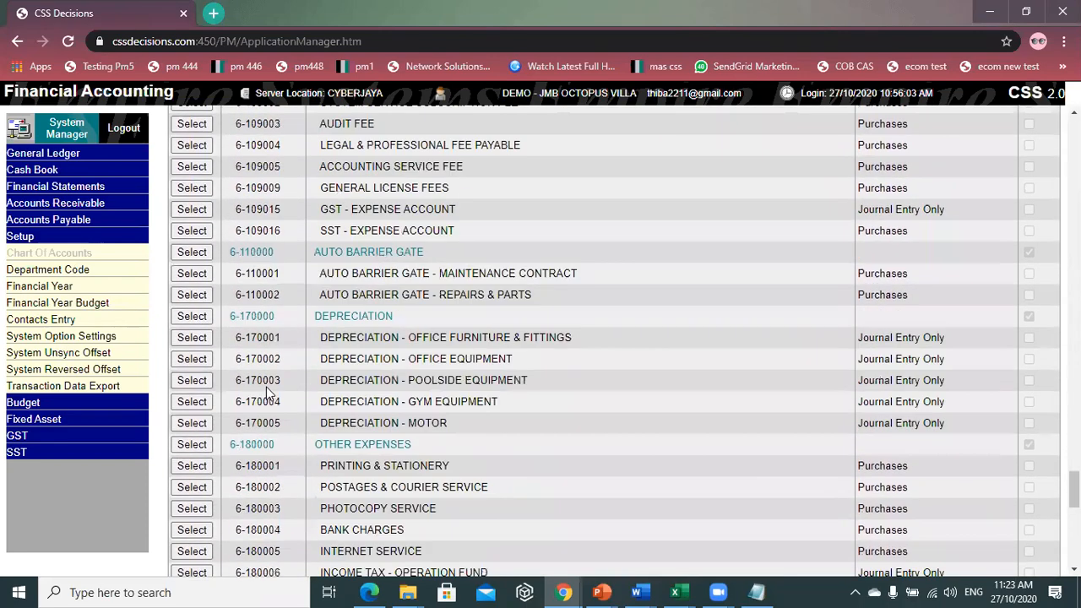
{"action": "left_click", "coordinate": [73, 132]}
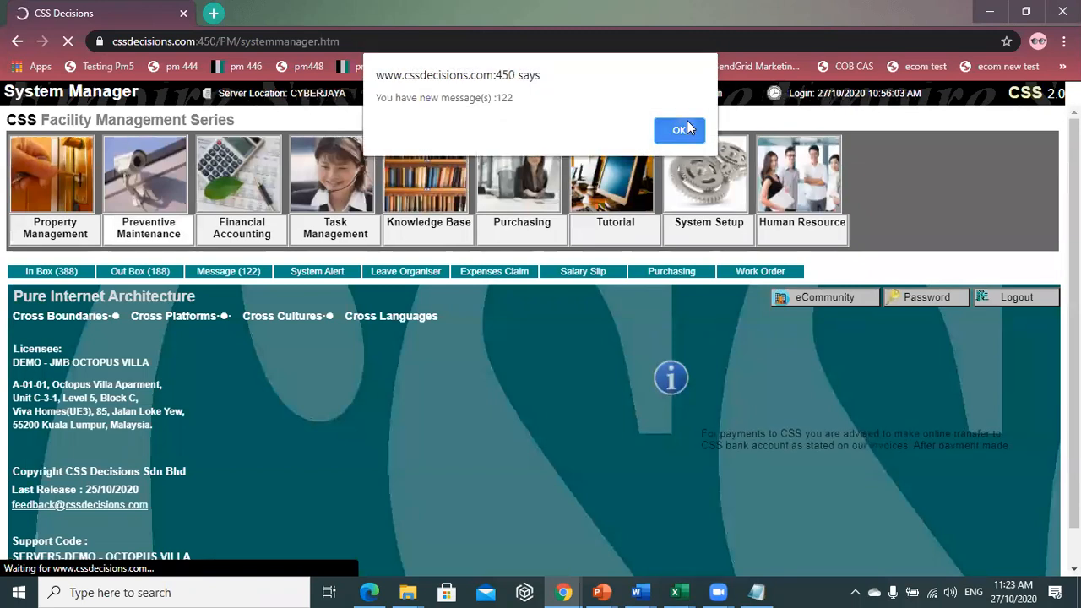
- Dismiss the alert and open Purchasing's Officer Approving Limit list
{"action": "left_click", "coordinate": [683, 127]}
{"action": "left_click", "coordinate": [538, 218]}
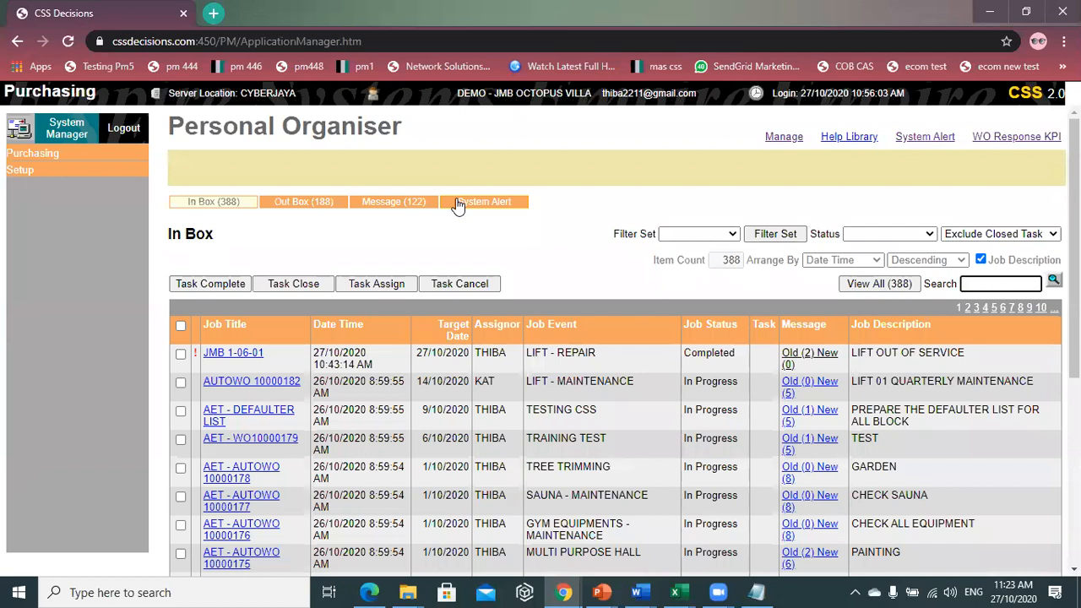
{"action": "left_click", "coordinate": [72, 173]}
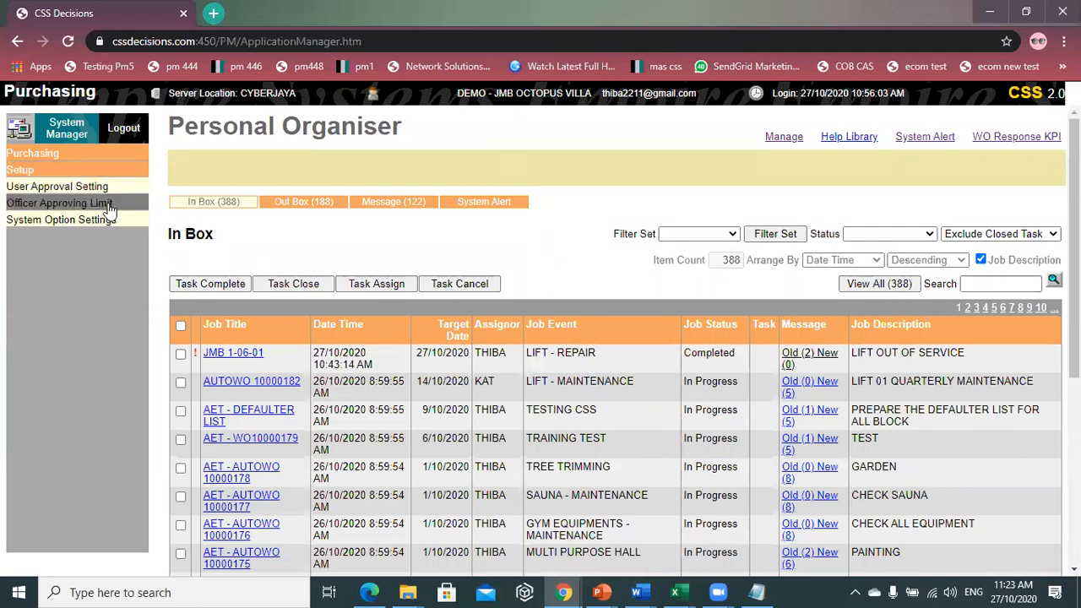
{"action": "left_click", "coordinate": [115, 203]}
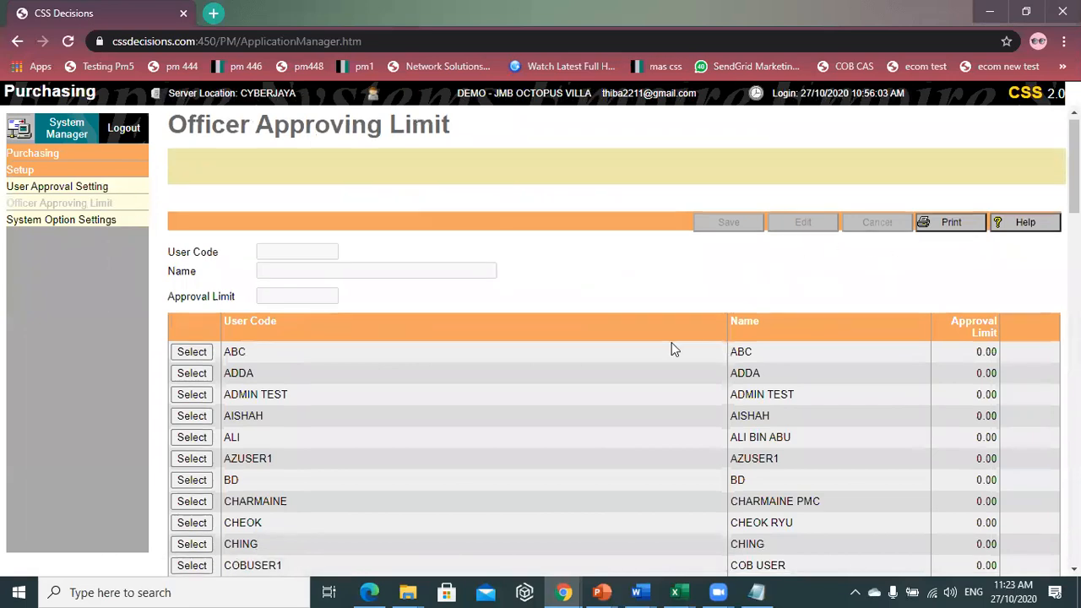
- Load the ninth officer's record, showing an approval limit of 0
{"action": "scroll", "coordinate": [671, 342], "scroll_direction": "down", "scroll_amount": 8}
{"action": "scroll", "coordinate": [670, 347], "scroll_direction": "up", "scroll_amount": 4}
{"action": "scroll", "coordinate": [668, 349], "scroll_direction": "down", "scroll_amount": 4}
{"action": "scroll", "coordinate": [662, 351], "scroll_direction": "up", "scroll_amount": 8}
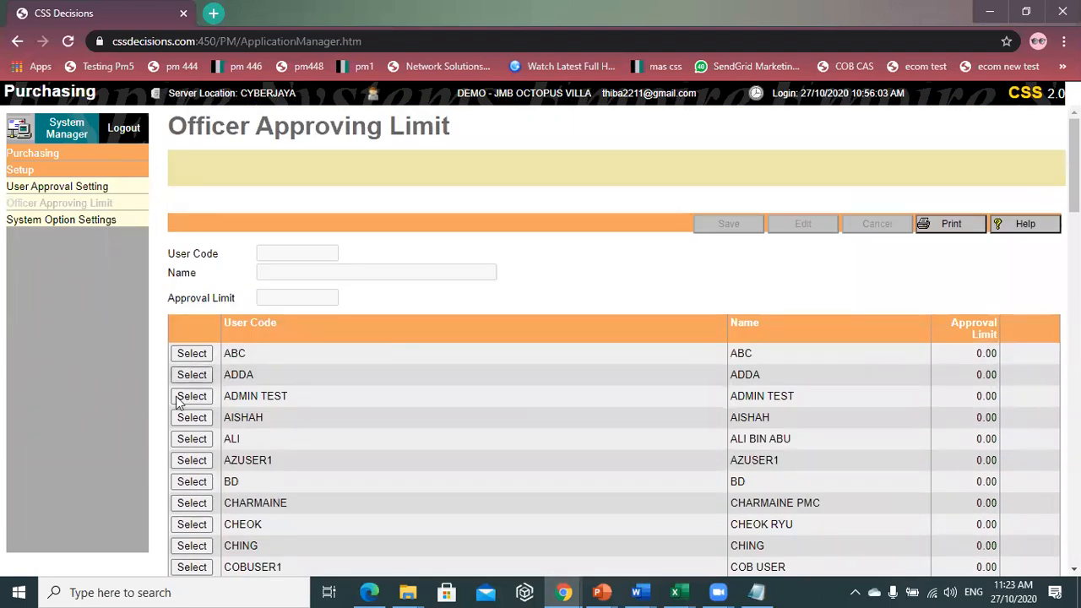
{"action": "scroll", "coordinate": [212, 402], "scroll_direction": "down", "scroll_amount": 8}
{"action": "scroll", "coordinate": [212, 397], "scroll_direction": "down", "scroll_amount": 5}
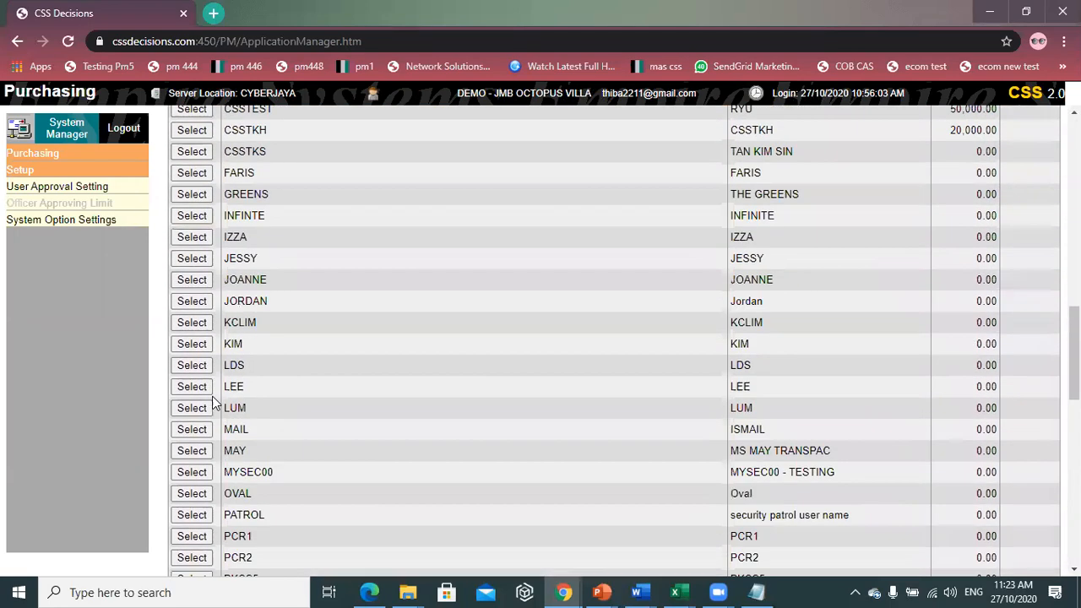
{"action": "scroll", "coordinate": [215, 381], "scroll_direction": "down", "scroll_amount": 7}
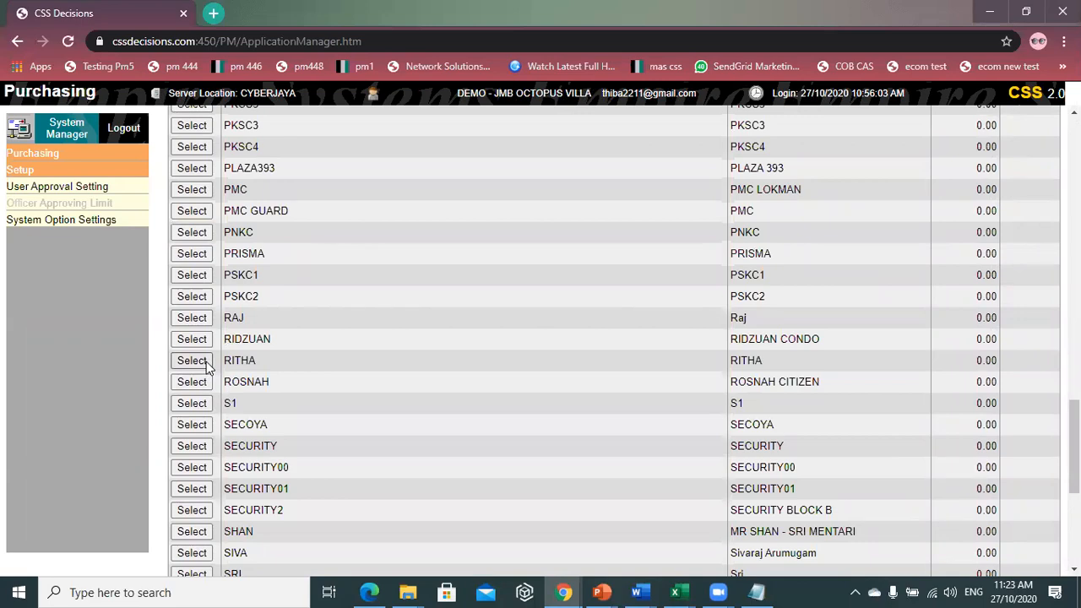
{"action": "scroll", "coordinate": [206, 363], "scroll_direction": "down", "scroll_amount": 3}
{"action": "scroll", "coordinate": [209, 363], "scroll_direction": "up", "scroll_amount": 5}
{"action": "scroll", "coordinate": [209, 363], "scroll_direction": "up", "scroll_amount": 10}
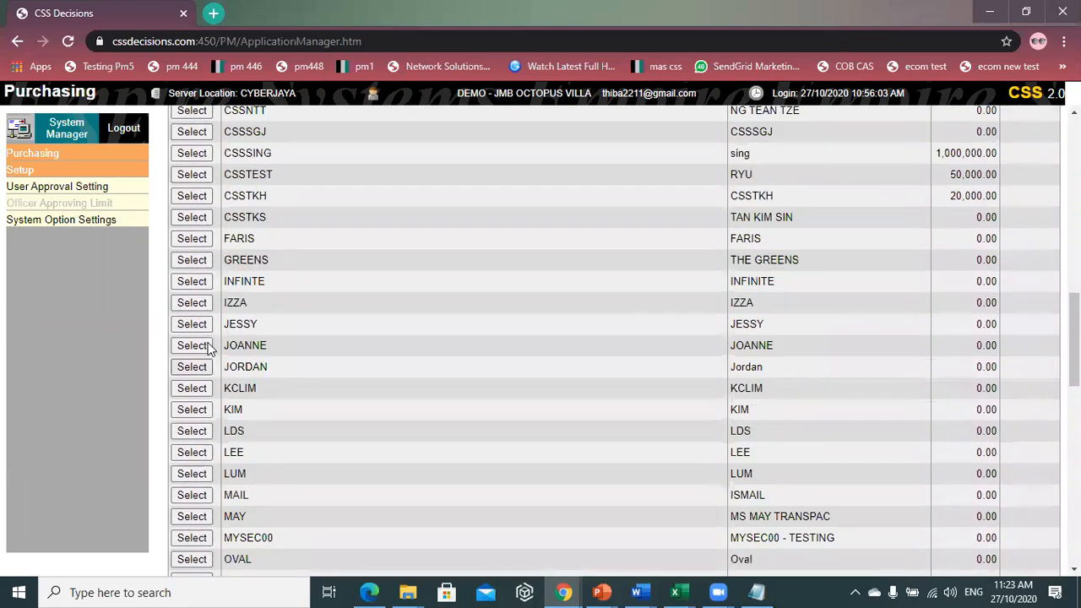
{"action": "scroll", "coordinate": [212, 336], "scroll_direction": "up", "scroll_amount": 2}
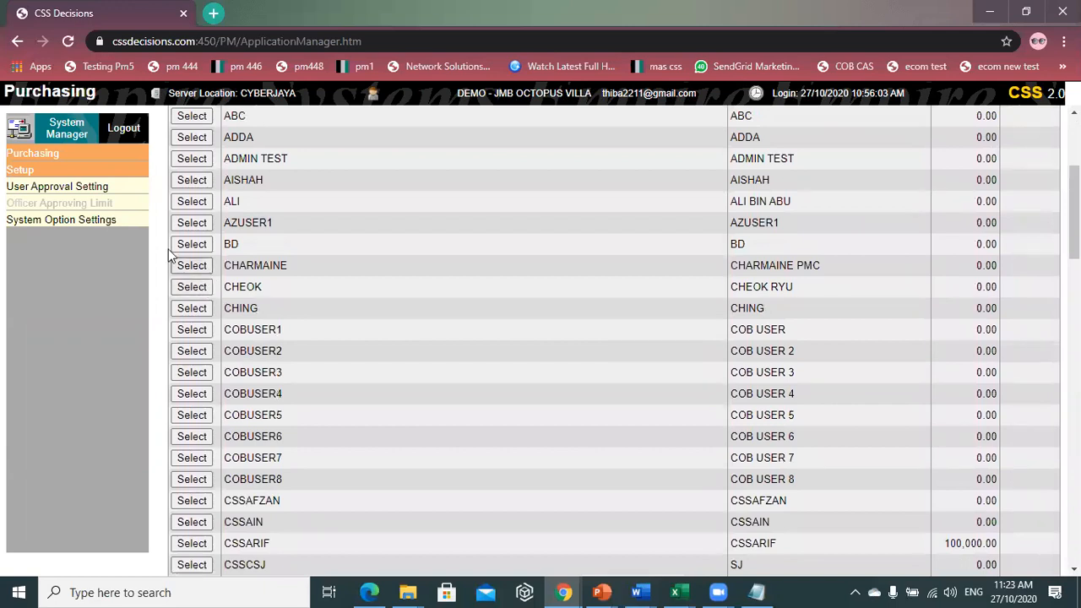
{"action": "left_click", "coordinate": [193, 287]}
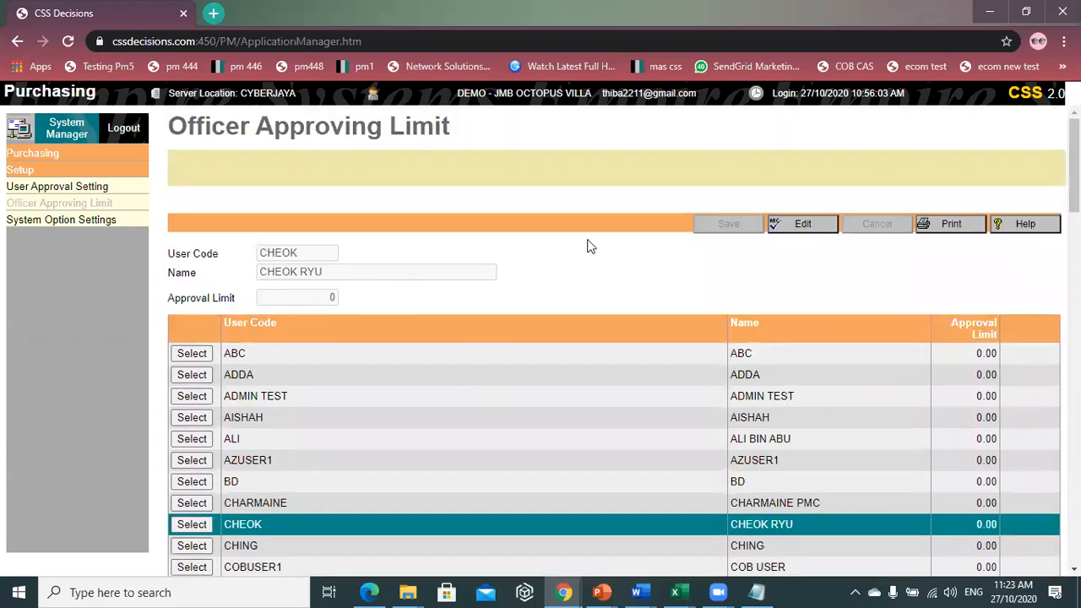
- Change the officer's approval limit from 0 to 1,000 and save it
{"action": "left_click", "coordinate": [801, 225]}
{"action": "double_click", "coordinate": [332, 298]}
{"action": "key", "text": "BackSpace"}
{"action": "type", "text": "1000"}
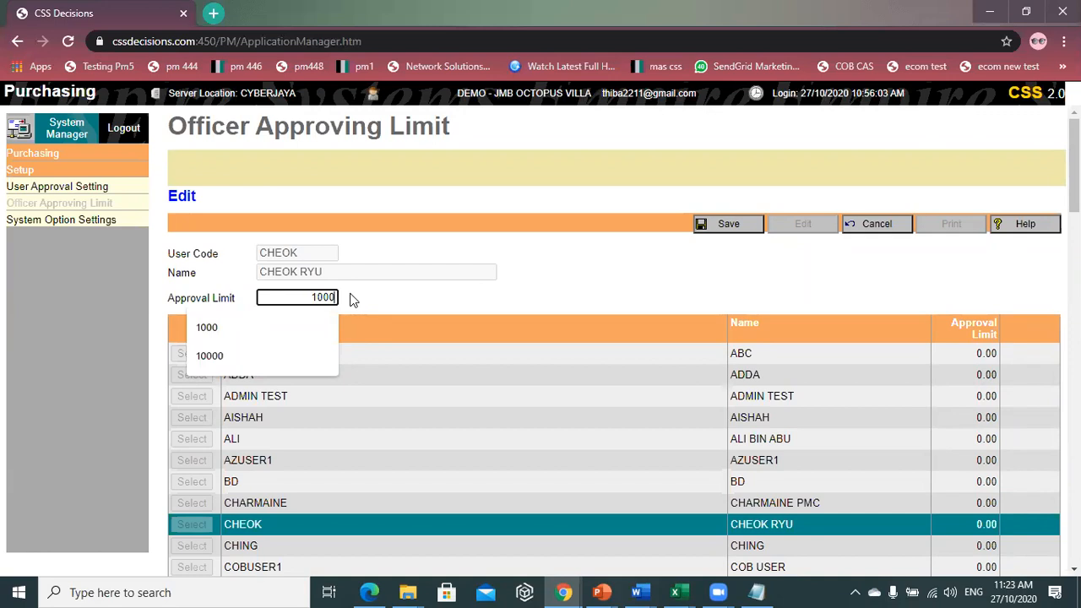
{"action": "left_click", "coordinate": [645, 286]}
{"action": "left_click", "coordinate": [749, 228]}
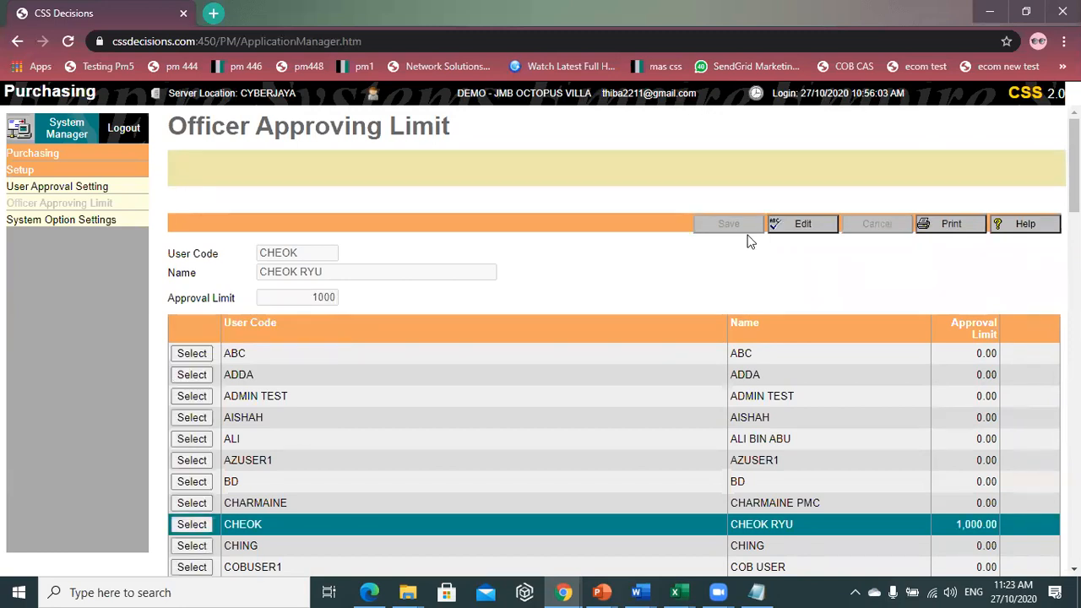
{"action": "left_click", "coordinate": [43, 188]}
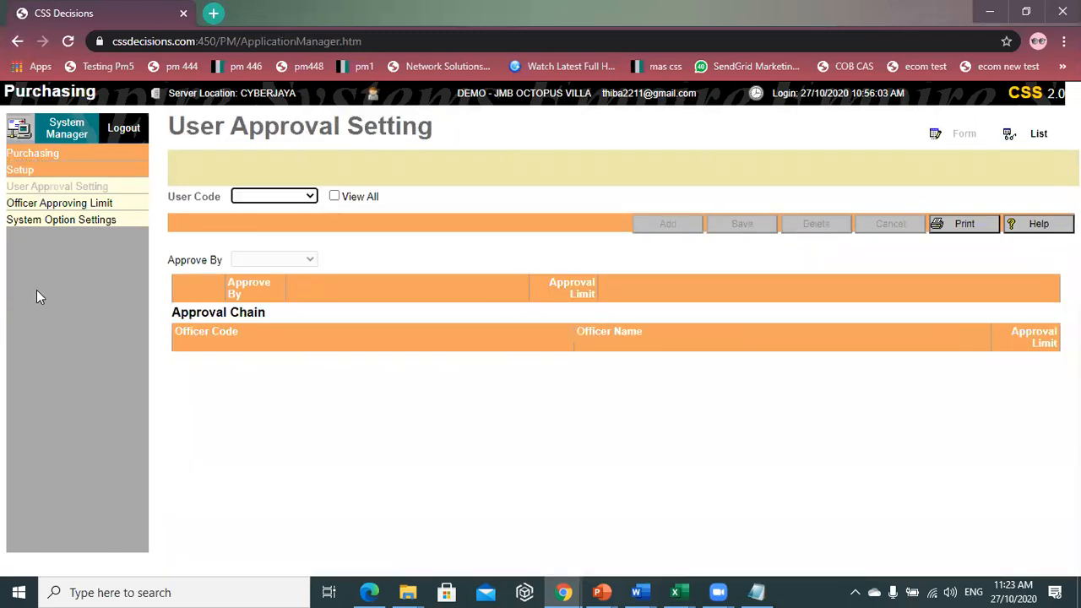
- Pick an S-prefixed user code from the User Code list to load its 10,000-limit approval chain
{"action": "left_click", "coordinate": [309, 196]}
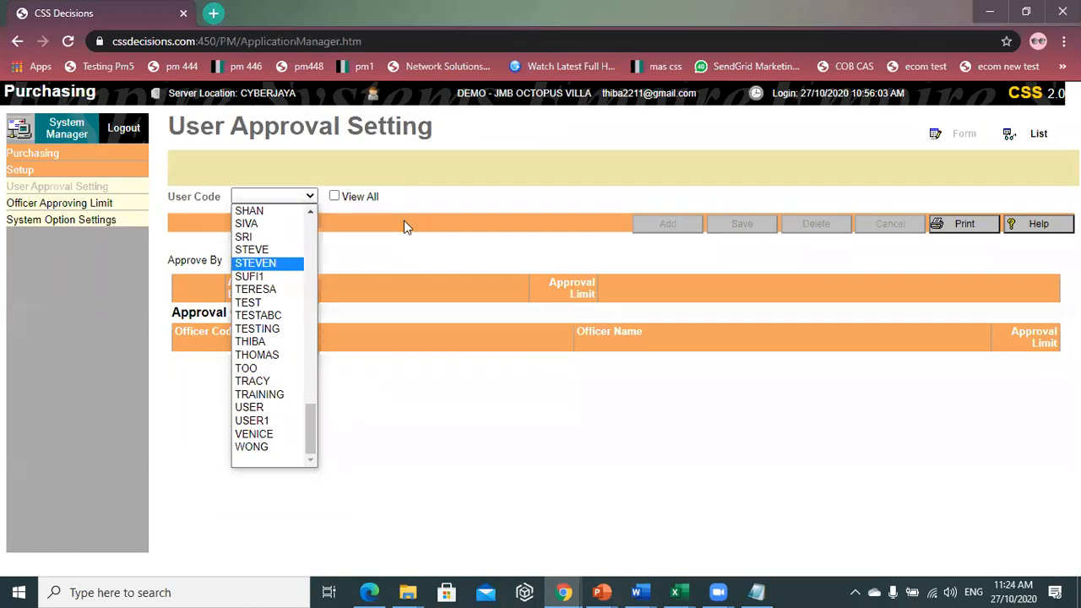
{"action": "key", "text": "Down"}
{"action": "key", "text": "s"}
{"action": "key", "text": "s"}
{"action": "key", "text": "s"}
{"action": "key", "text": "s"}
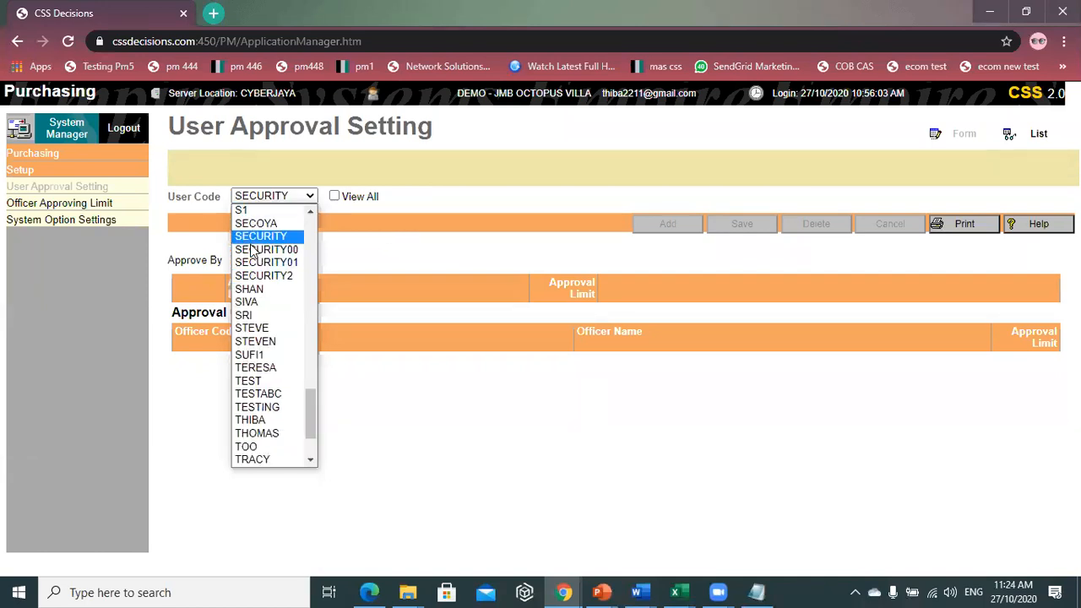
{"action": "key", "text": "s"}
{"action": "key", "text": "s"}
{"action": "key", "text": "s"}
{"action": "key", "text": "s"}
{"action": "key", "text": "s"}
{"action": "key", "text": "s"}
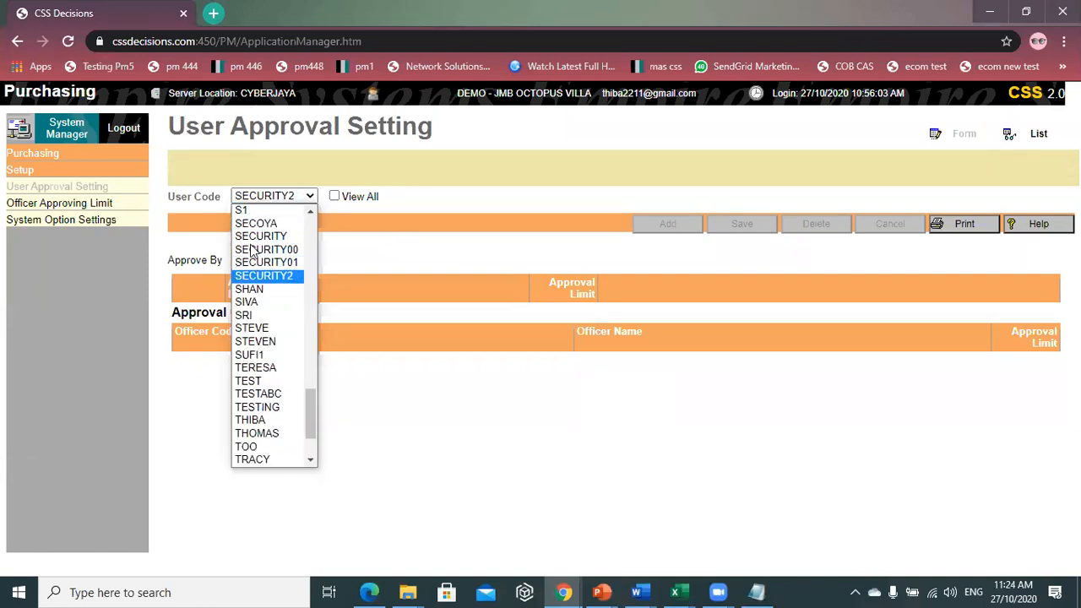
{"action": "key", "text": "Up"}
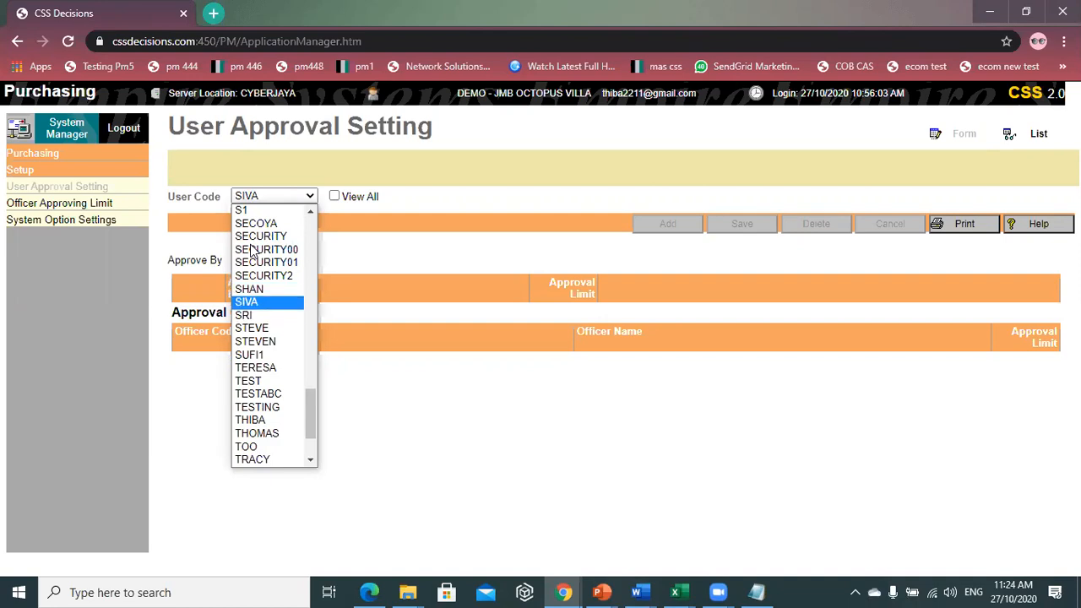
{"action": "key", "text": "Return"}
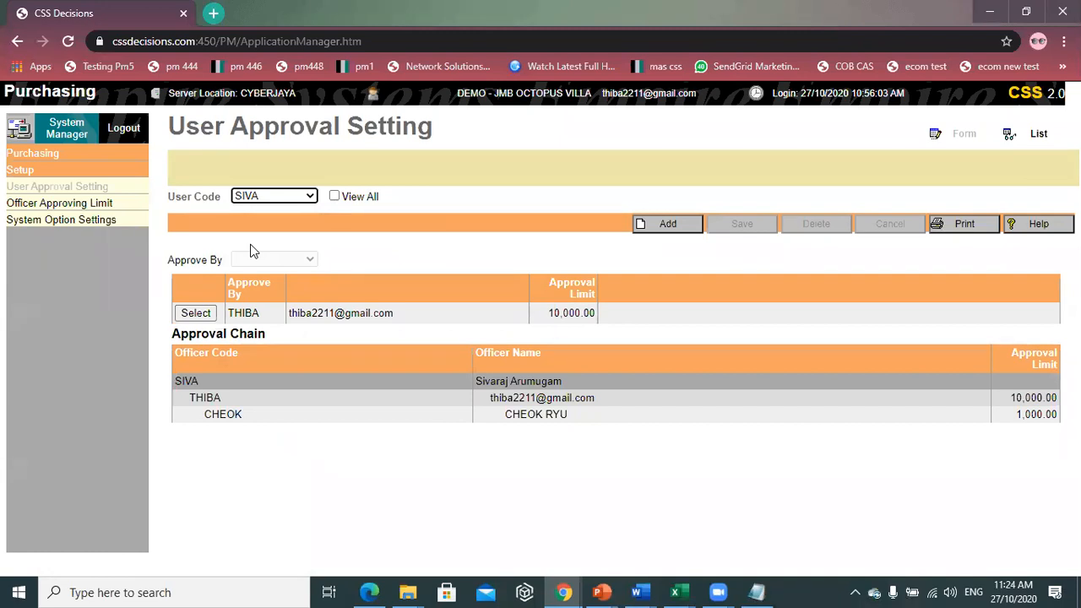
{"action": "left_click", "coordinate": [202, 314]}
{"action": "left_click", "coordinate": [829, 226]}
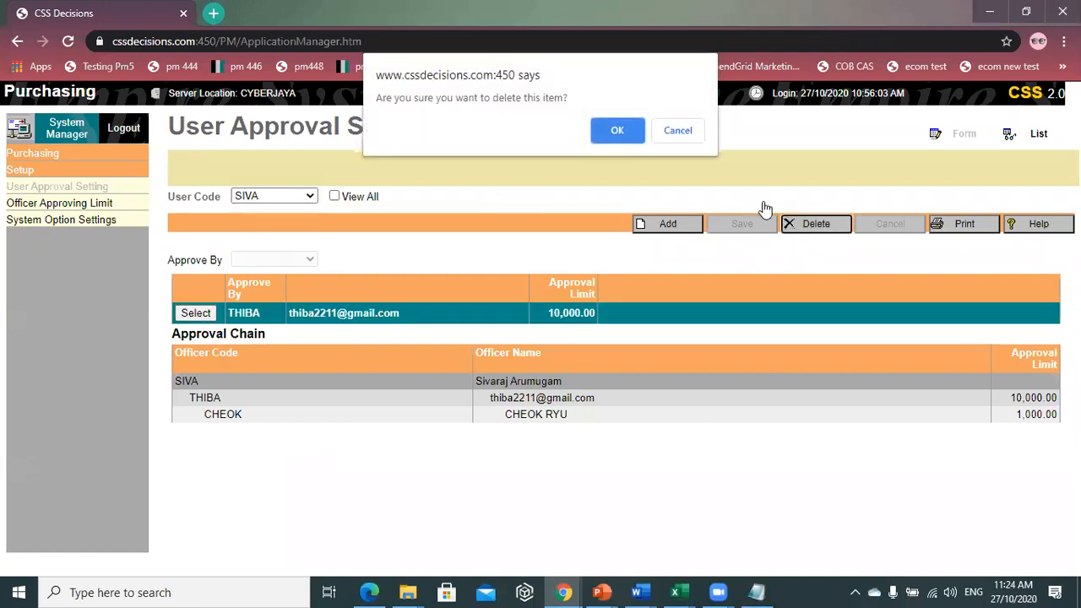
{"action": "left_click", "coordinate": [619, 129]}
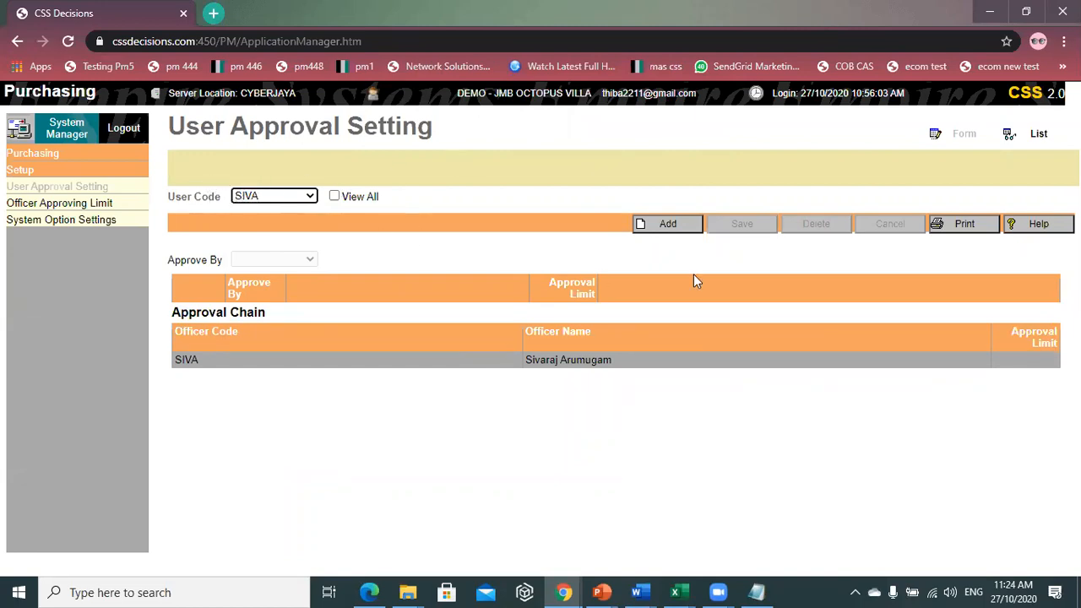
{"action": "left_click", "coordinate": [693, 224]}
{"action": "left_click", "coordinate": [273, 260]}
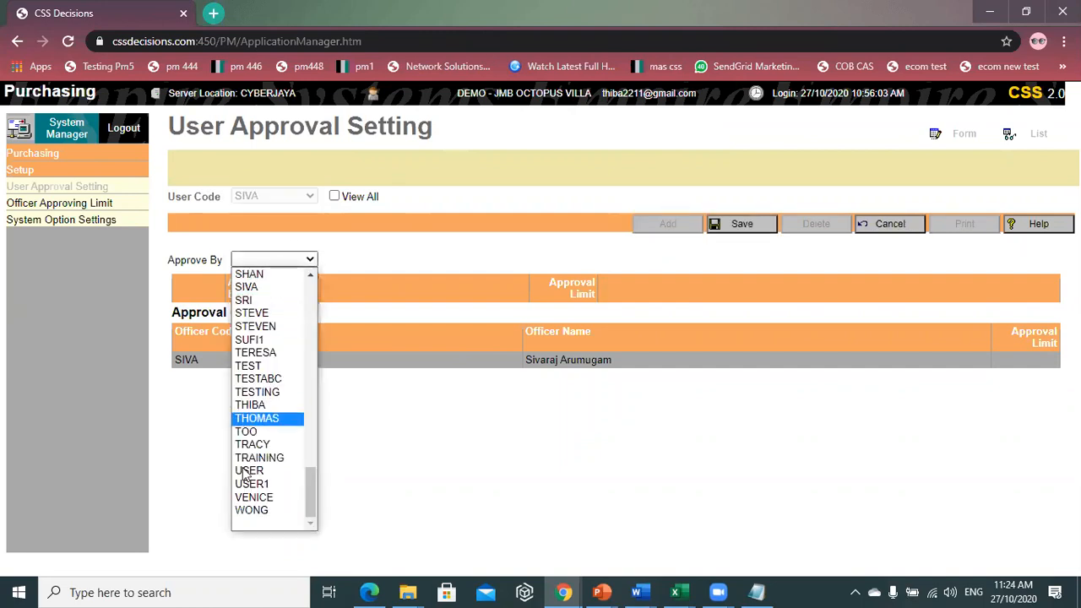
{"action": "left_click", "coordinate": [249, 375]}
{"action": "left_click", "coordinate": [253, 405]}
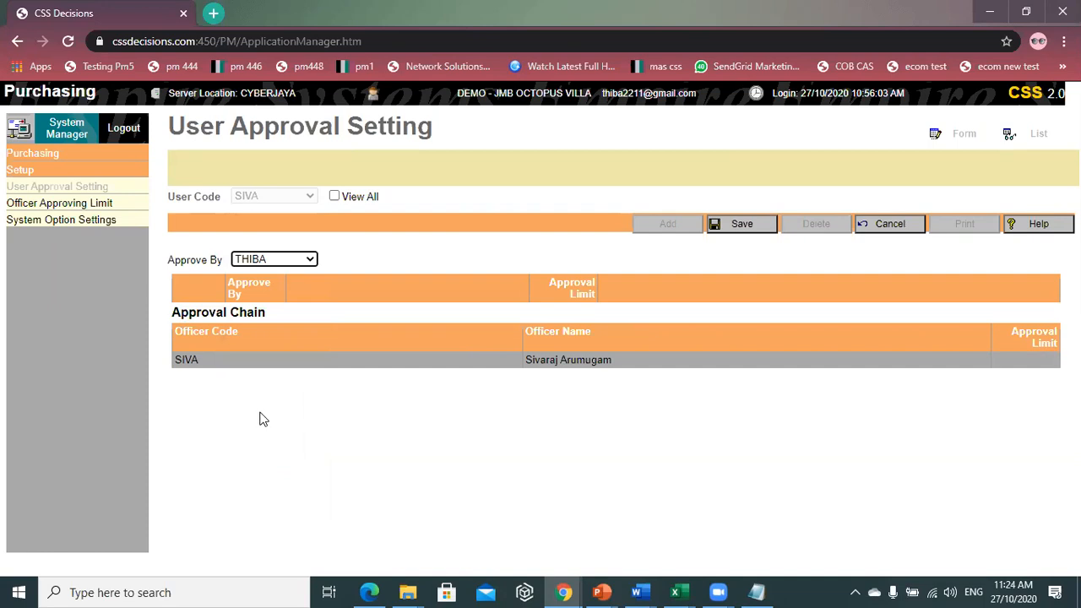
{"action": "left_click", "coordinate": [731, 234]}
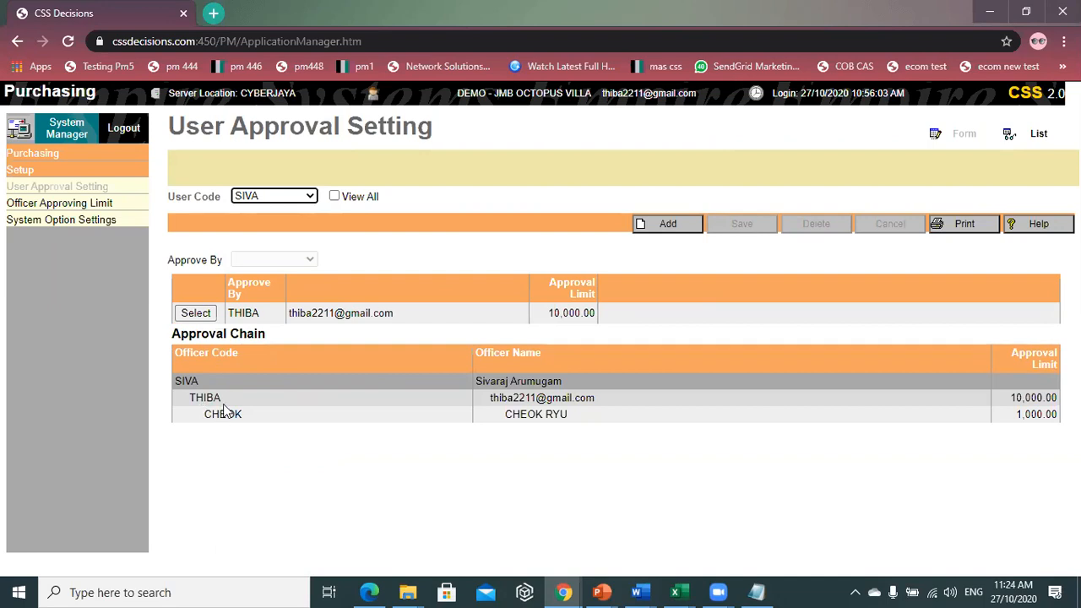
{"action": "left_click_drag", "start_coordinate": [206, 413], "coordinate": [242, 415]}
{"action": "left_click_drag", "start_coordinate": [427, 425], "coordinate": [1055, 414]}
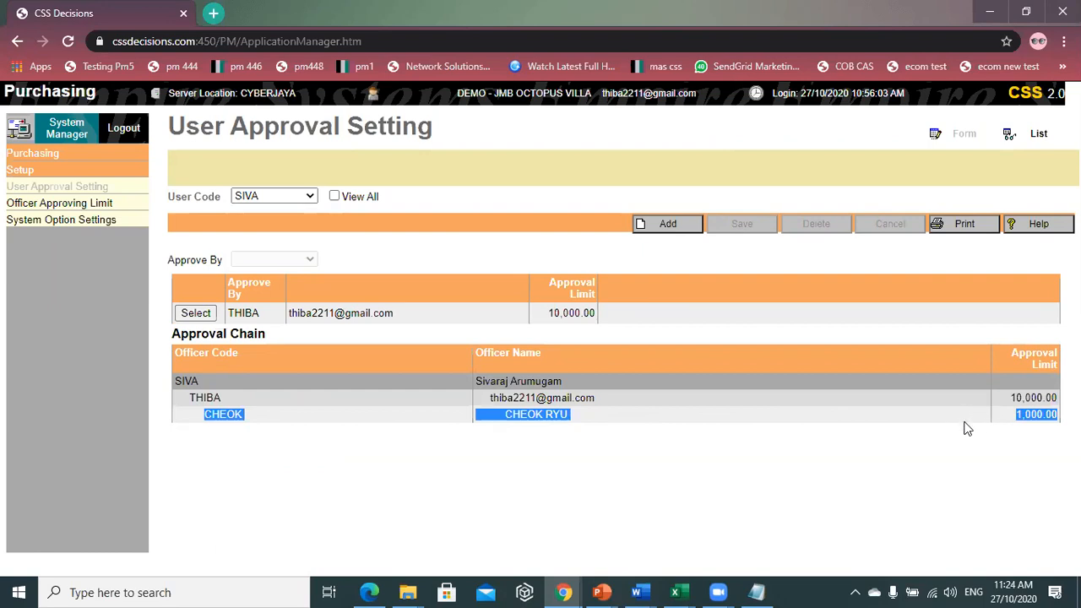
{"action": "left_click_drag", "start_coordinate": [223, 399], "coordinate": [185, 413]}
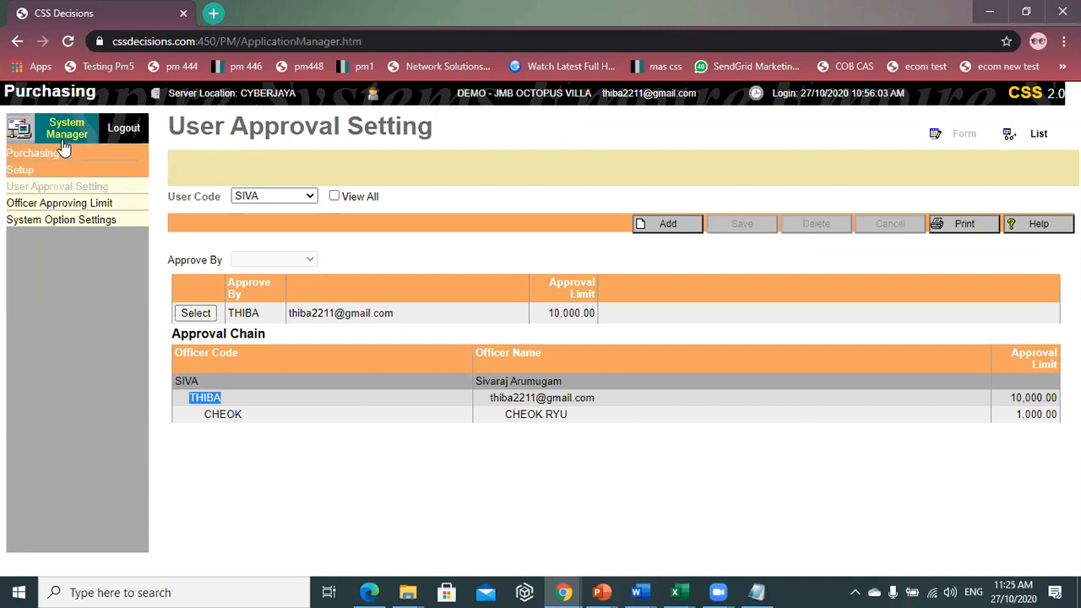
- Browse other user codes and load the first approver's own approval chain
{"action": "left_click", "coordinate": [211, 333]}
{"action": "left_click", "coordinate": [272, 196]}
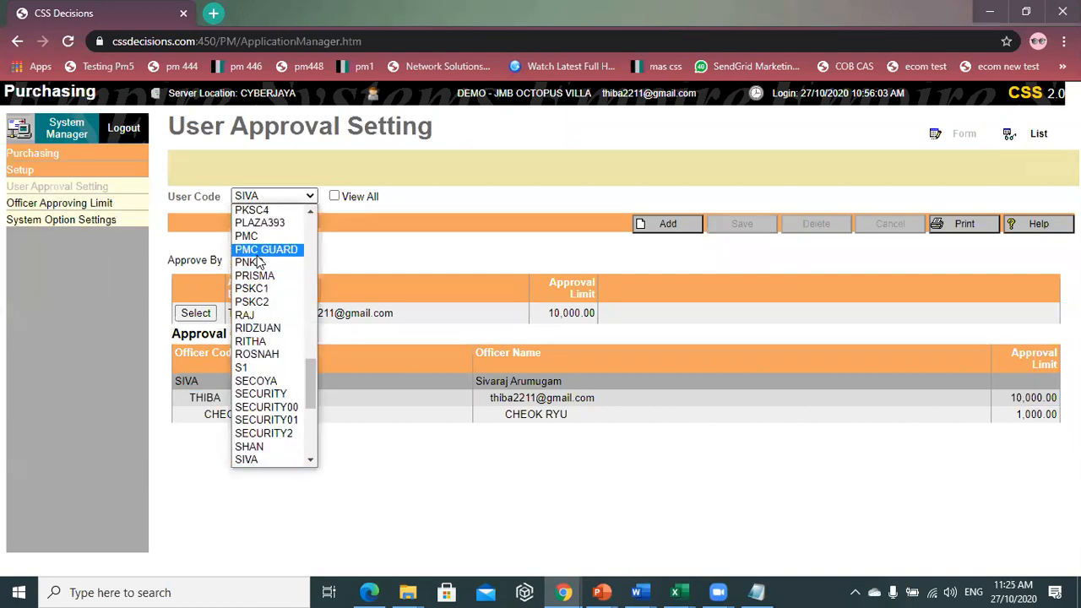
{"action": "key", "text": "t"}
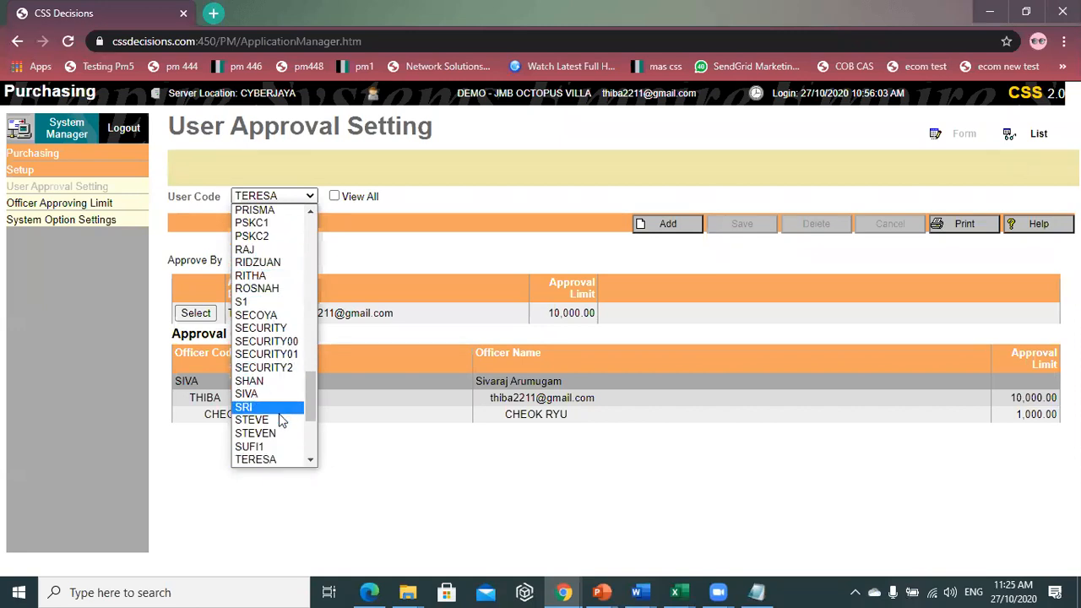
{"action": "left_click", "coordinate": [277, 458]}
{"action": "left_click", "coordinate": [251, 198]}
{"action": "scroll", "coordinate": [257, 278], "scroll_direction": "down", "scroll_amount": 4}
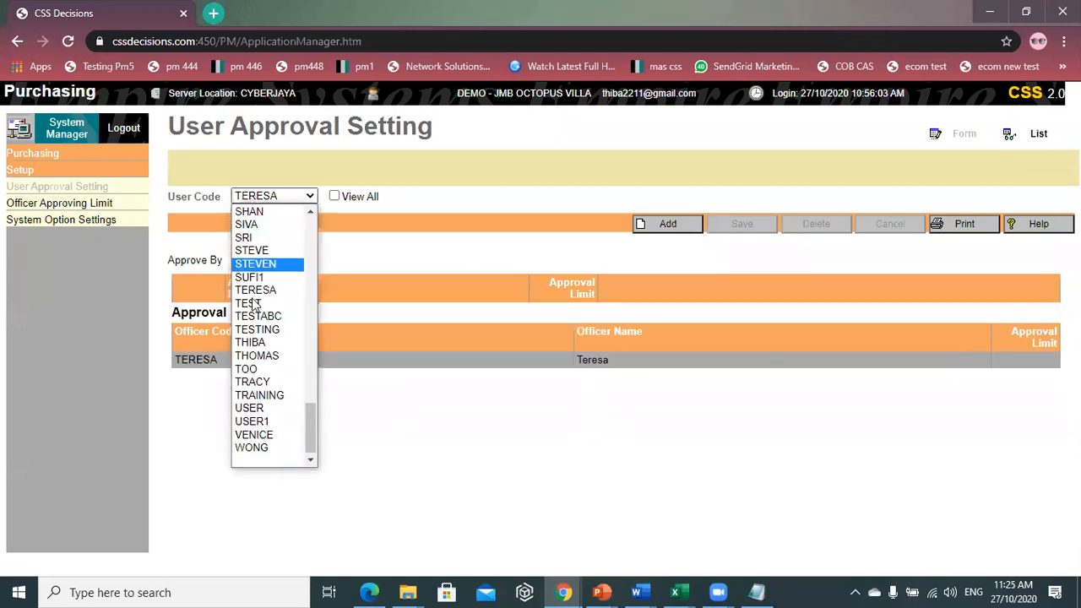
{"action": "left_click", "coordinate": [262, 345]}
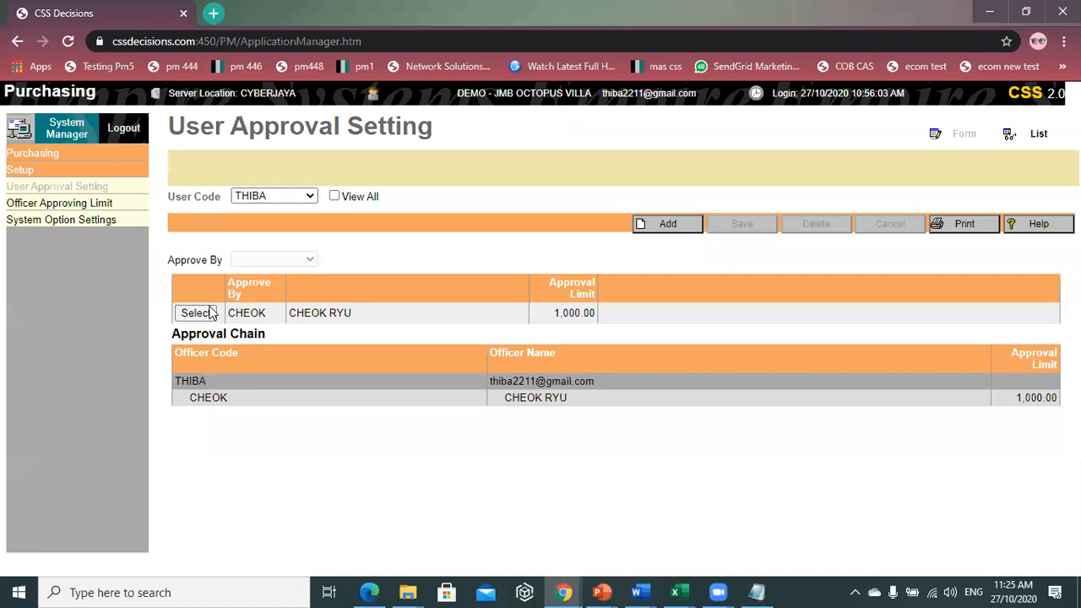
- Delete the lower 1,000-limit approver entry, then reload the original user's approval chain
{"action": "left_click", "coordinate": [211, 313]}
{"action": "left_click", "coordinate": [817, 231]}
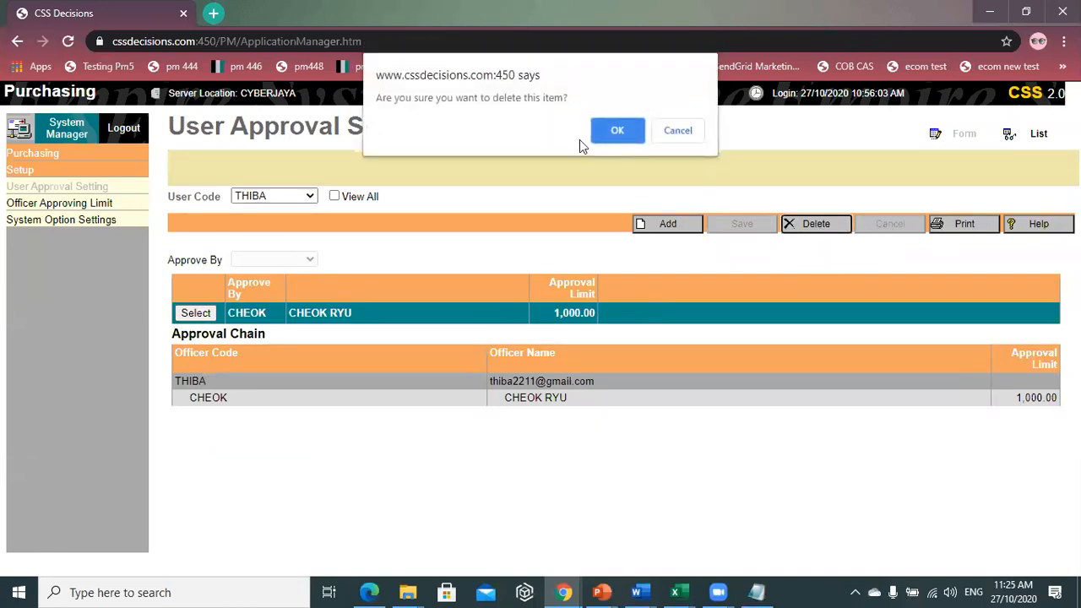
{"action": "left_click", "coordinate": [625, 132]}
{"action": "left_click", "coordinate": [281, 199]}
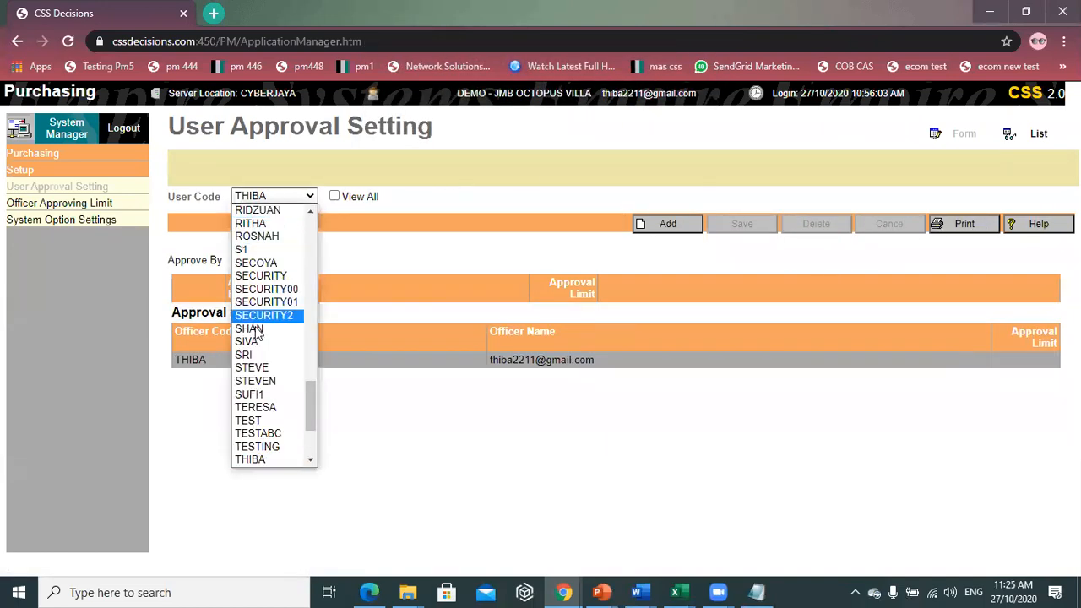
{"action": "left_click", "coordinate": [254, 343]}
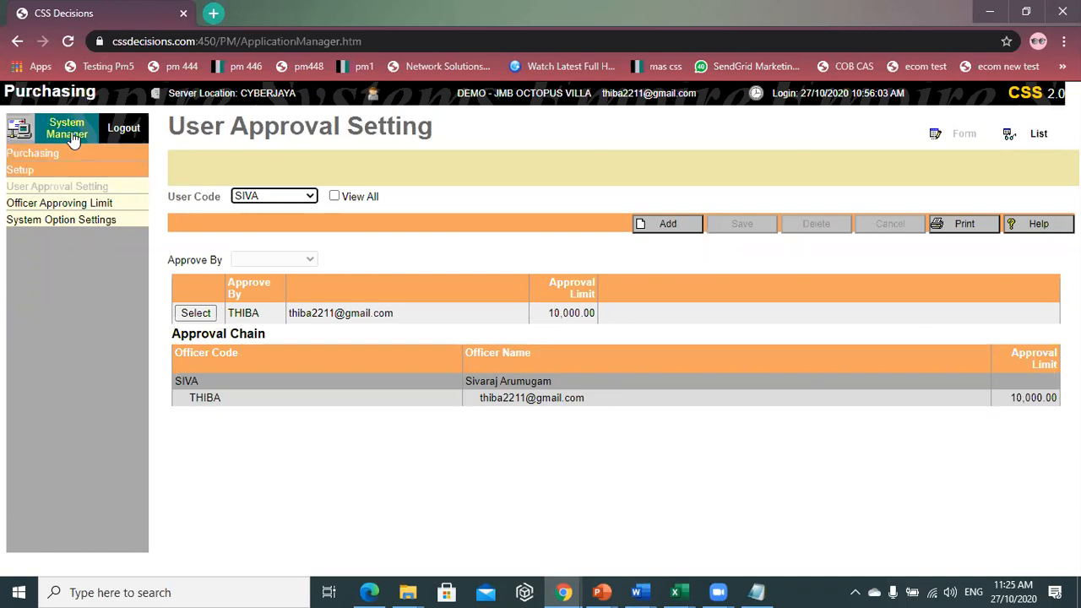
{"action": "left_click", "coordinate": [47, 156]}
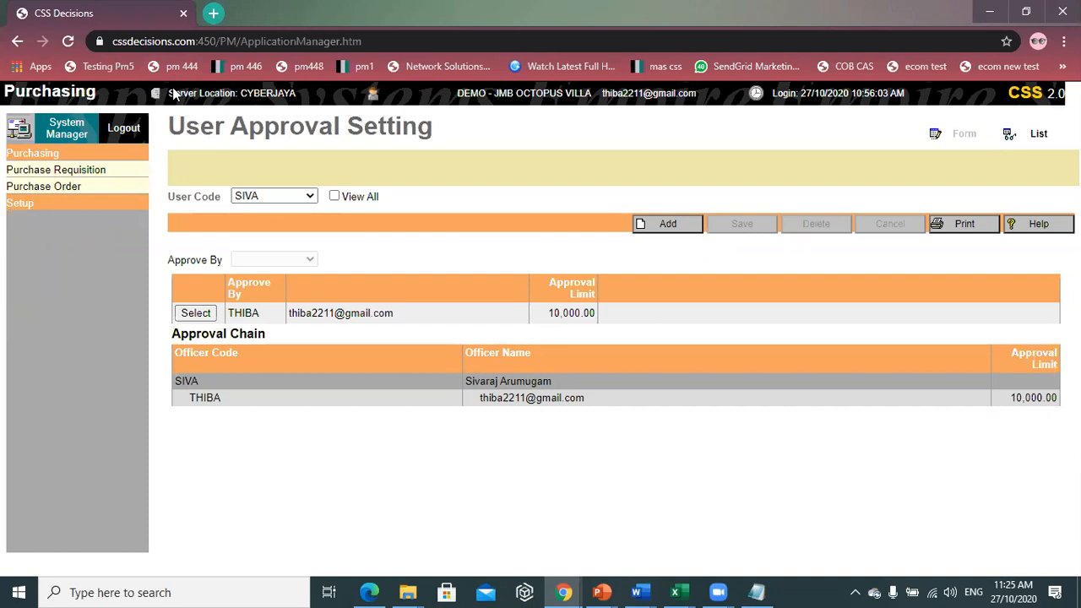
- Open an empty Purchase Requisition form under company code JMB
{"action": "left_click", "coordinate": [101, 176]}
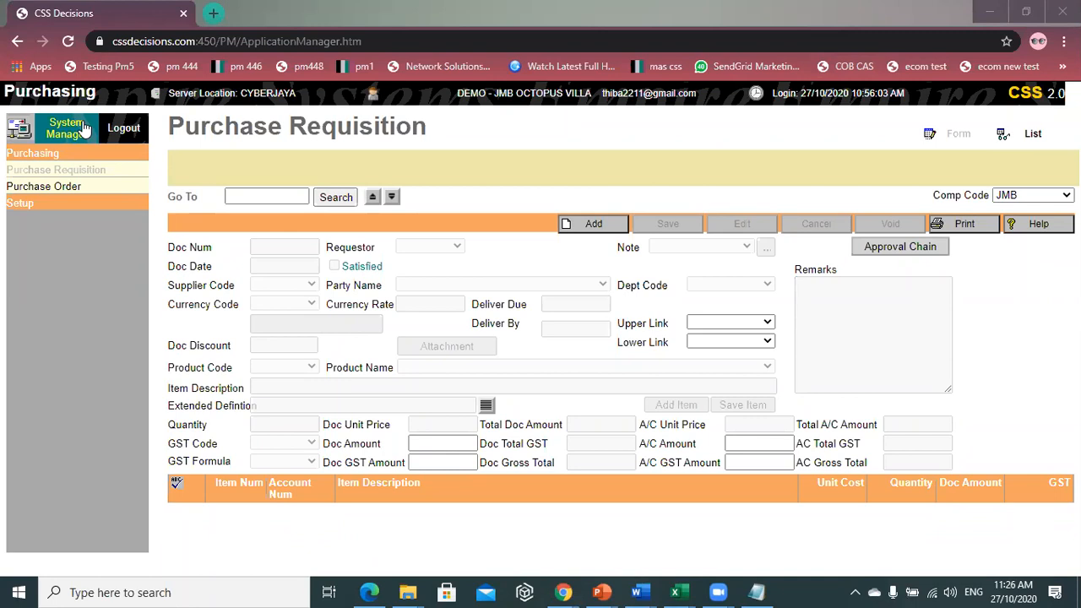
- Log out and sign back in with the requesting user's login code and password
{"action": "left_click", "coordinate": [137, 127]}
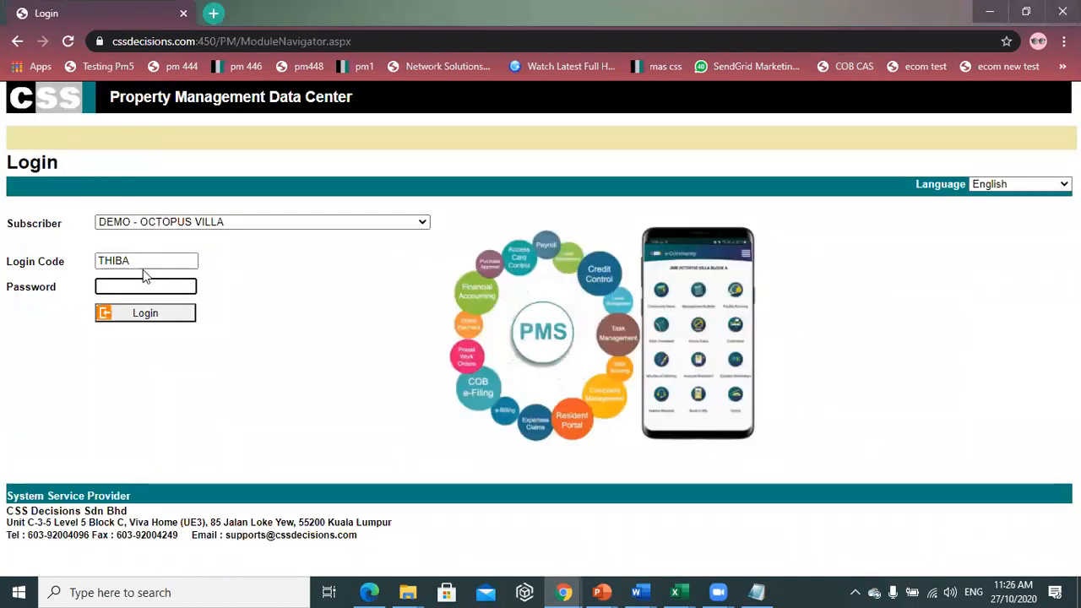
{"action": "double_click", "coordinate": [143, 263]}
{"action": "type", "text": "SIVA"}
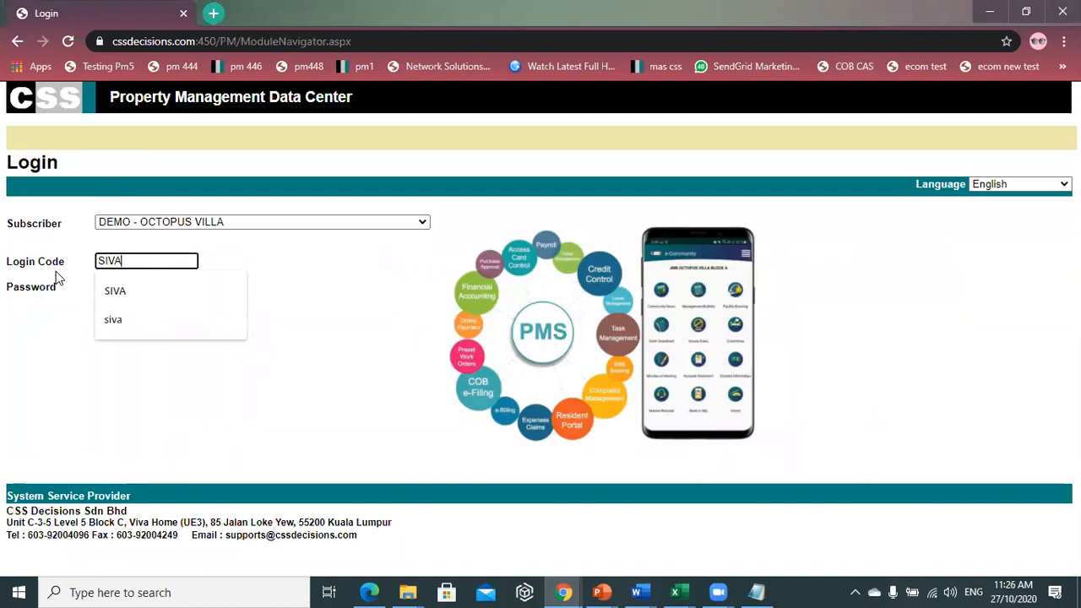
{"action": "left_click", "coordinate": [138, 285]}
{"action": "type", "text": "******"}
{"action": "left_click", "coordinate": [143, 314]}
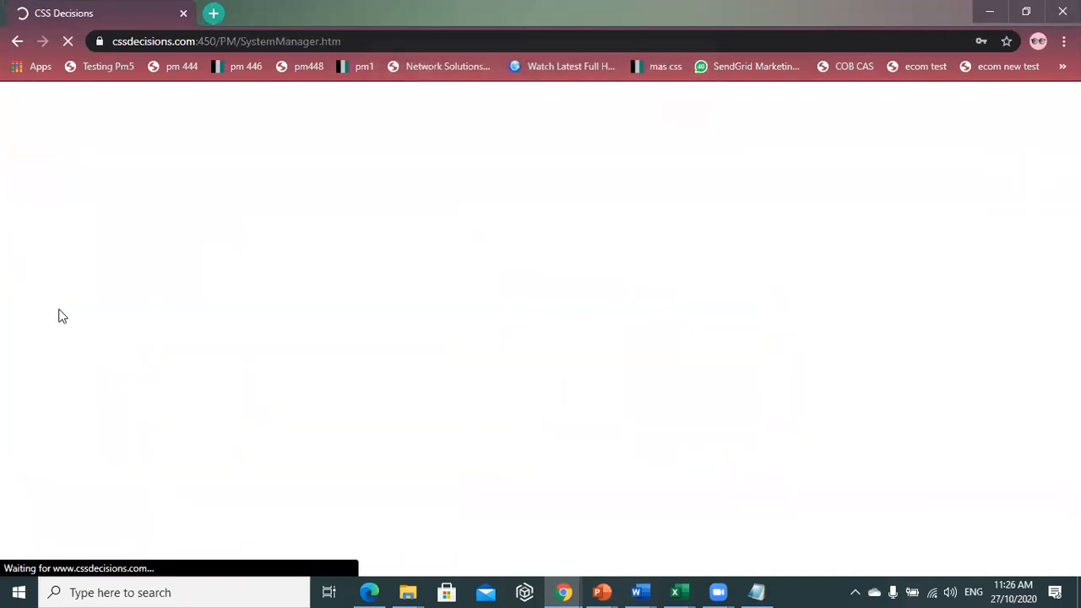
{"action": "key", "text": "Return"}
{"action": "key", "text": "Return"}
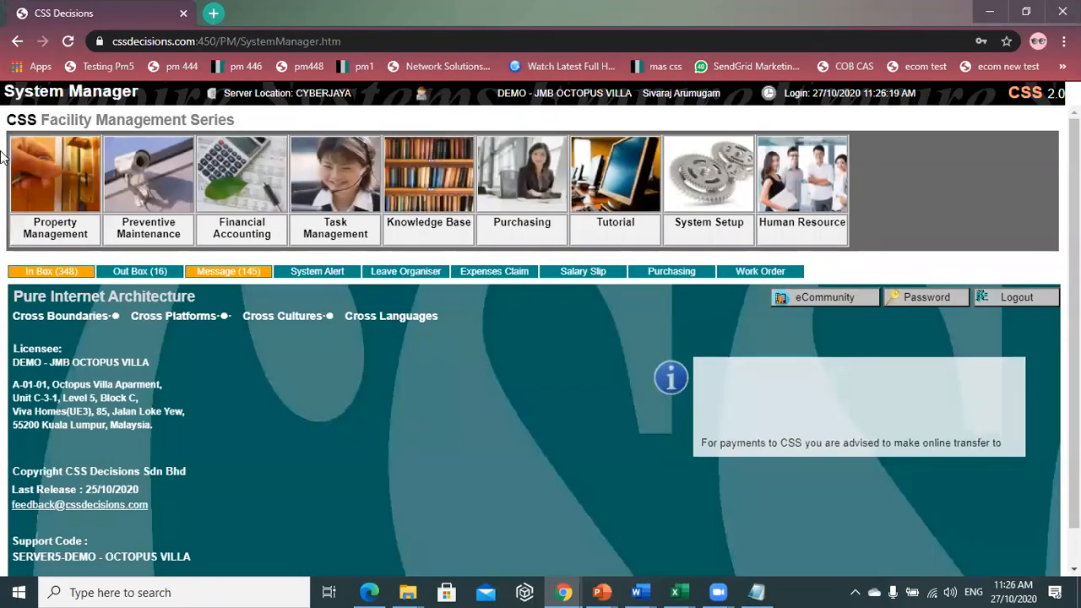
- Go to the Purchasing module's Purchase Requisition page
{"action": "left_click", "coordinate": [478, 184]}
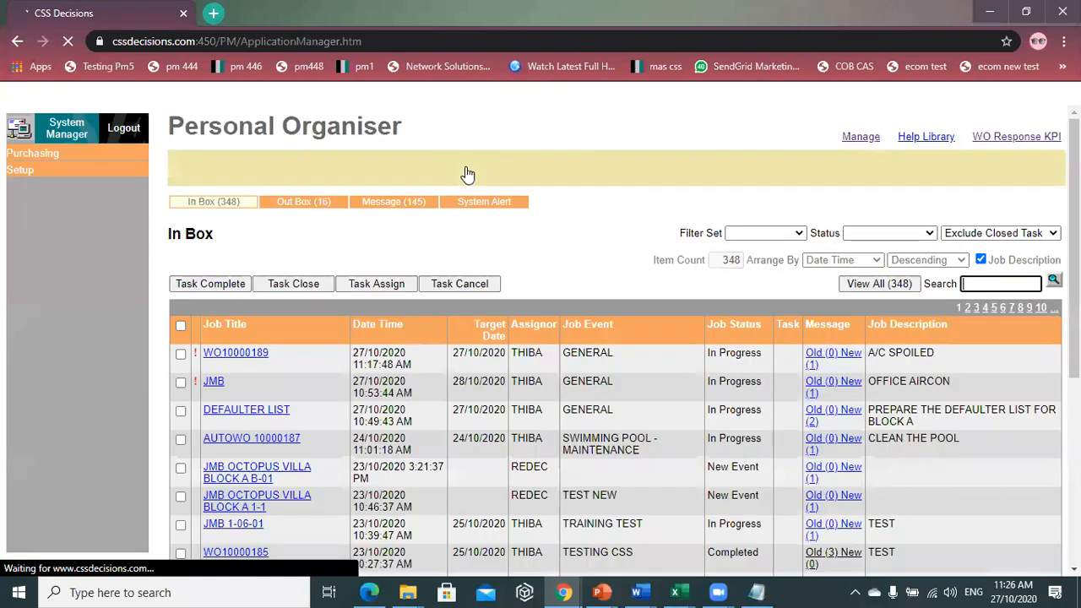
{"action": "left_click", "coordinate": [89, 154]}
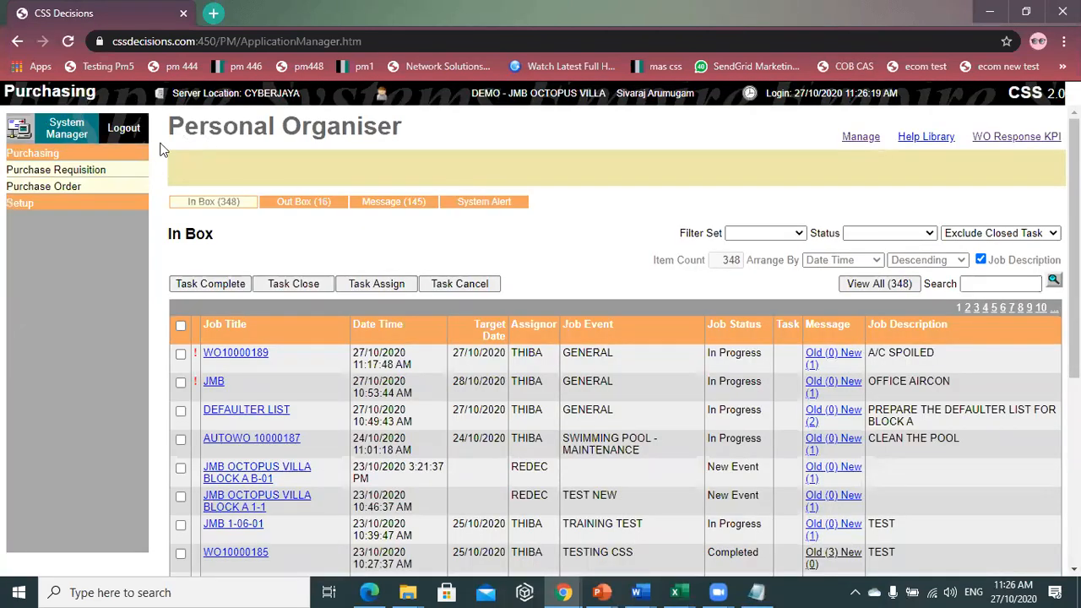
{"action": "left_click", "coordinate": [93, 169]}
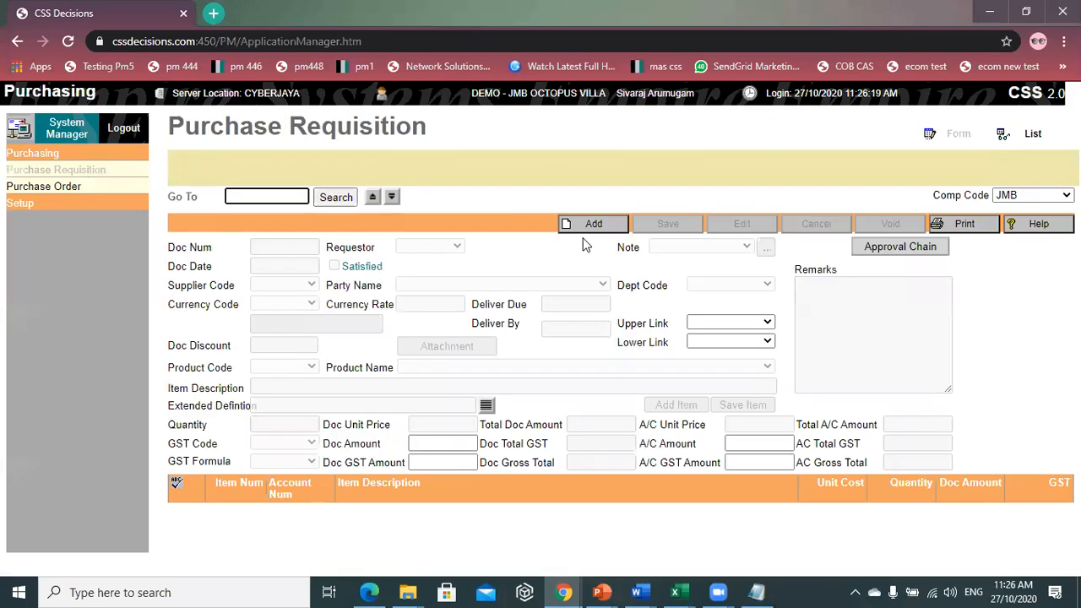
- Add a new requisition with party JEFF SDN BHD, filling supplier code 2101012
{"action": "left_click", "coordinate": [593, 224]}
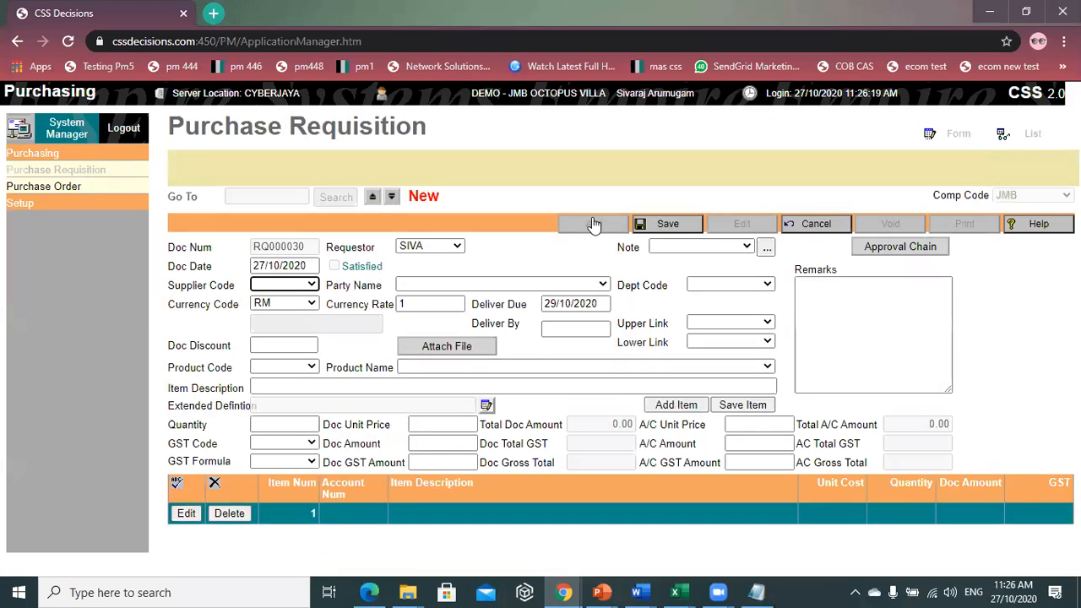
{"action": "left_click", "coordinate": [302, 290]}
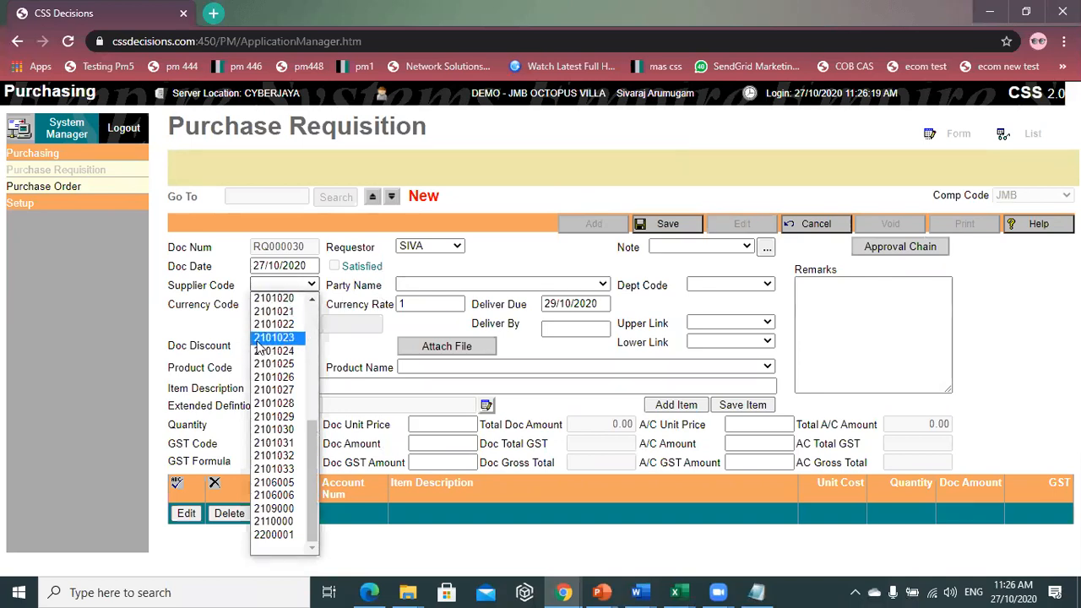
{"action": "scroll", "coordinate": [272, 439], "scroll_direction": "up", "scroll_amount": 6}
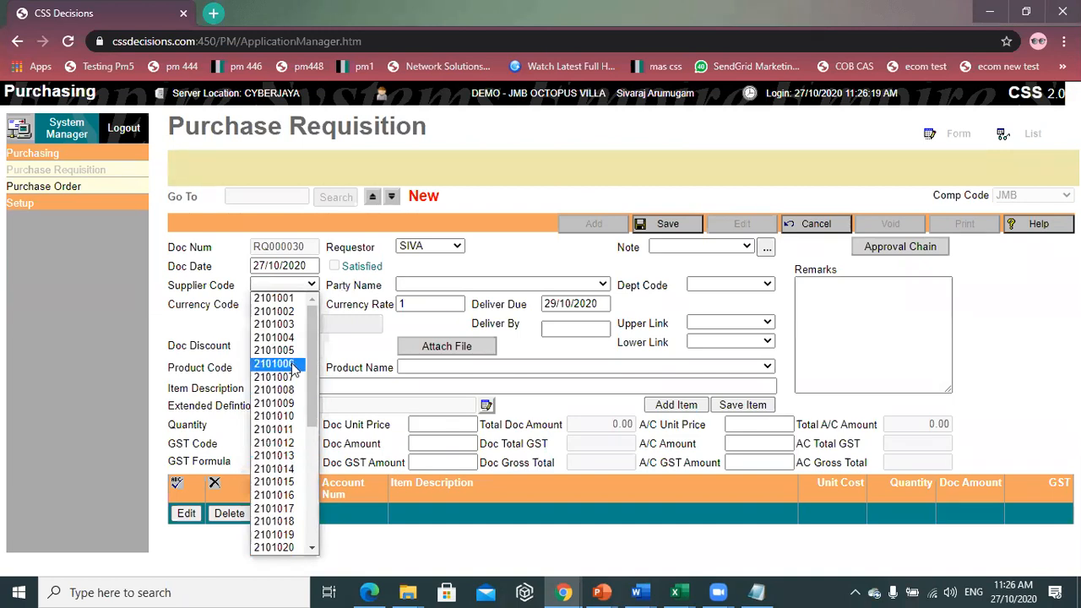
{"action": "left_click", "coordinate": [480, 269]}
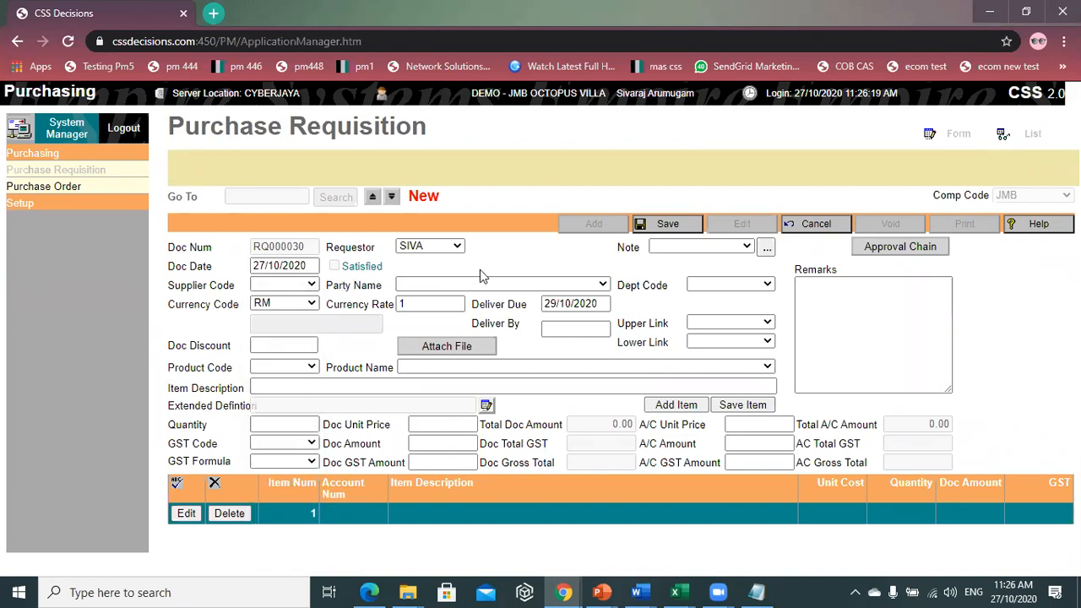
{"action": "left_click", "coordinate": [485, 286]}
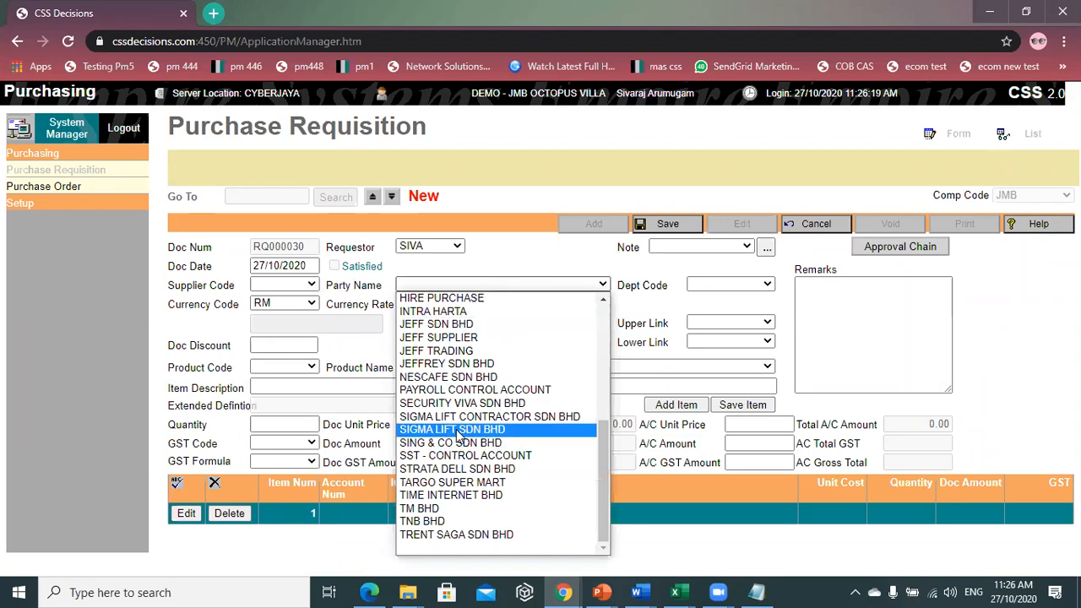
{"action": "scroll", "coordinate": [457, 433], "scroll_direction": "up", "scroll_amount": 5}
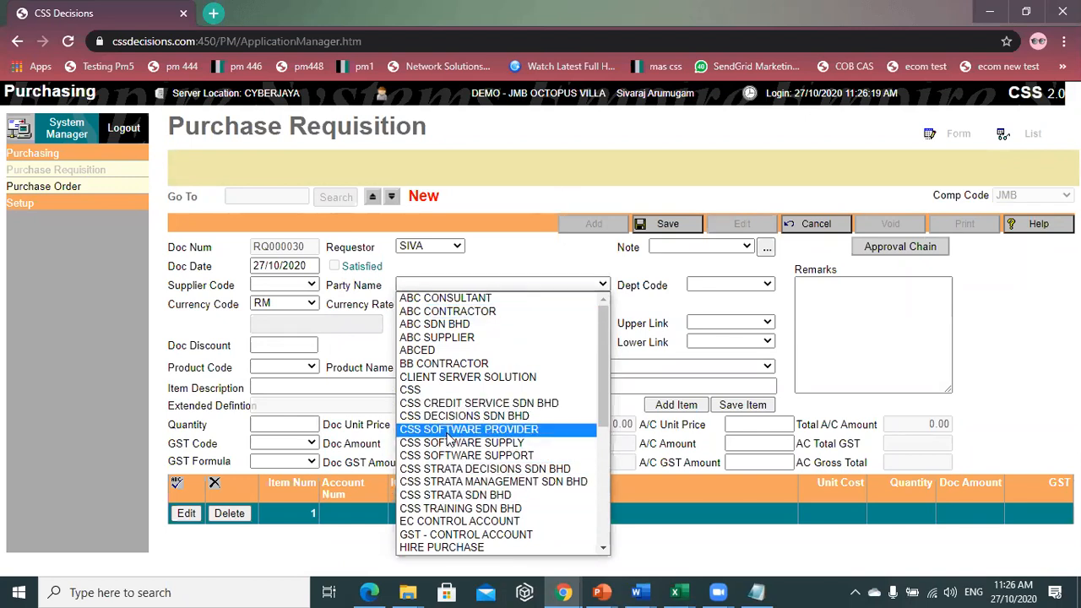
{"action": "scroll", "coordinate": [447, 438], "scroll_direction": "down", "scroll_amount": 4}
{"action": "scroll", "coordinate": [448, 438], "scroll_direction": "up", "scroll_amount": 4}
{"action": "scroll", "coordinate": [448, 437], "scroll_direction": "down", "scroll_amount": 4}
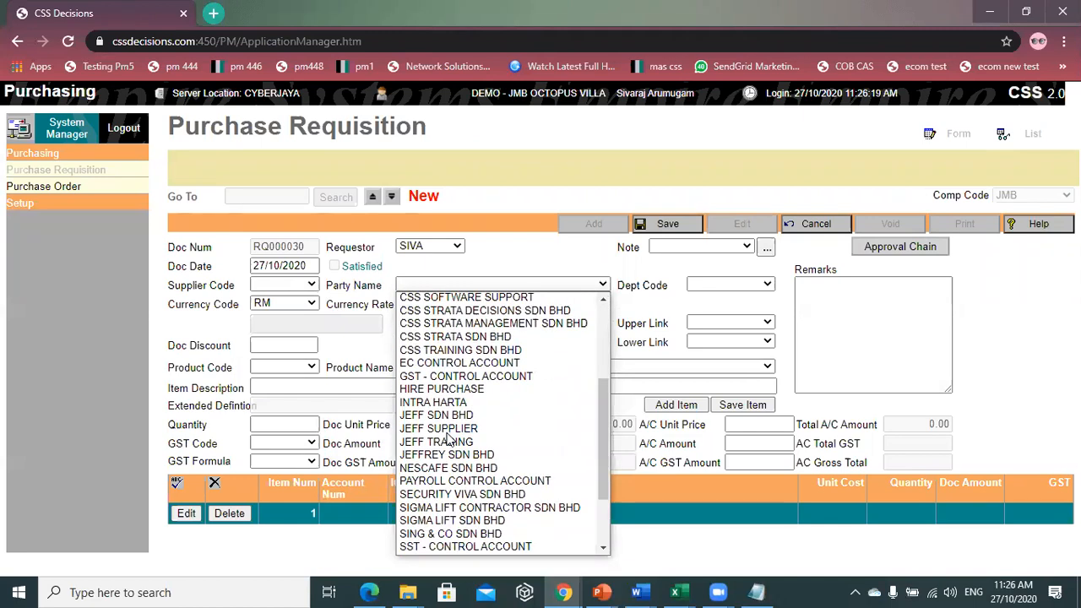
{"action": "left_click", "coordinate": [467, 415]}
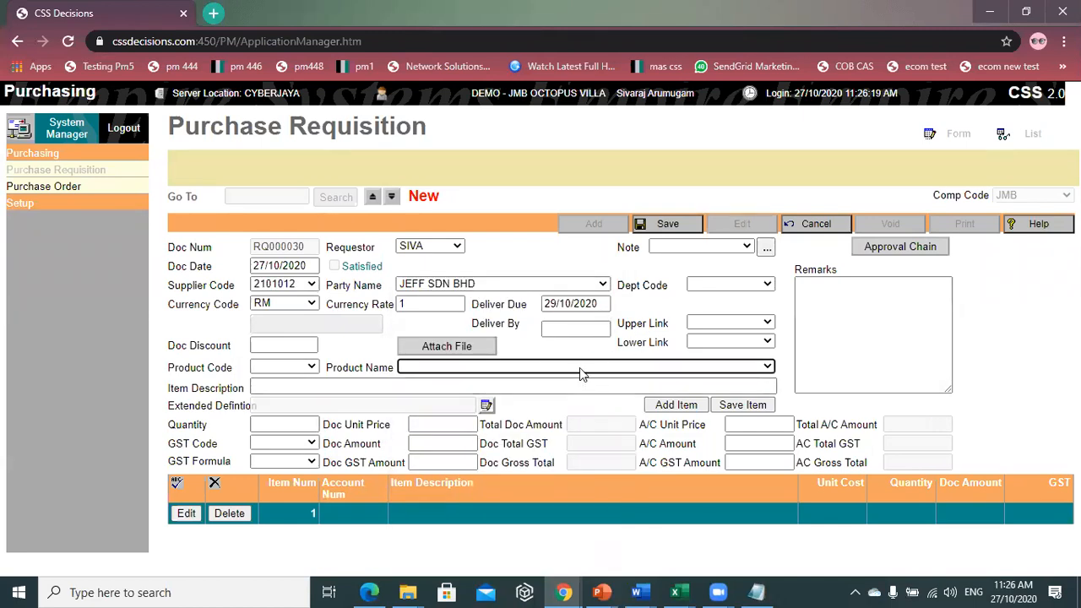
{"action": "left_click", "coordinate": [580, 371]}
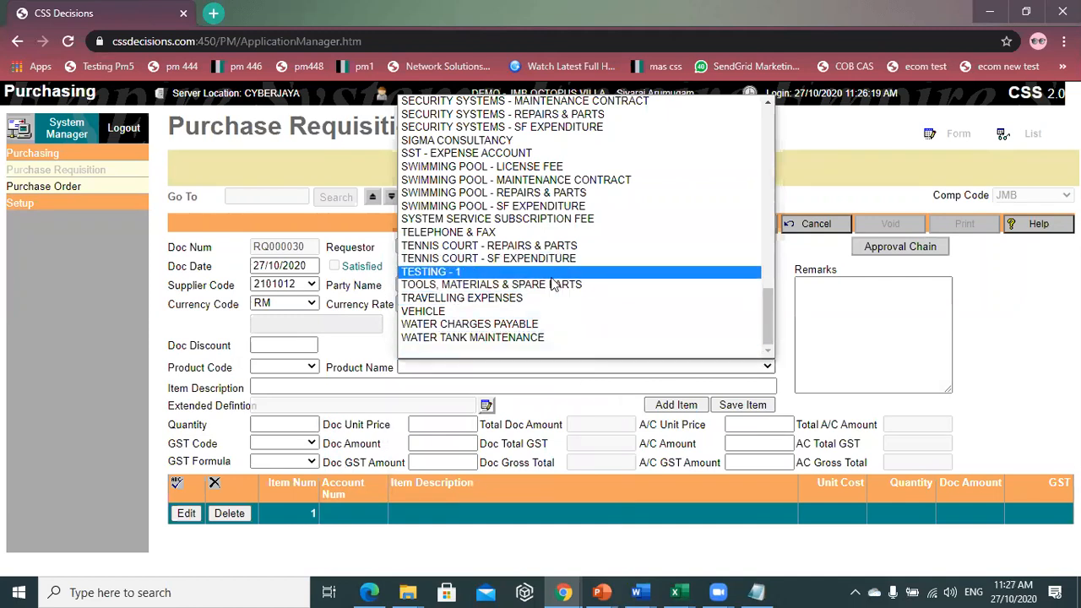
- Choose product GENERAL EXPENSES (code 6180025) as item 1 of RQ000030
{"action": "scroll", "coordinate": [553, 284], "scroll_direction": "up", "scroll_amount": 15}
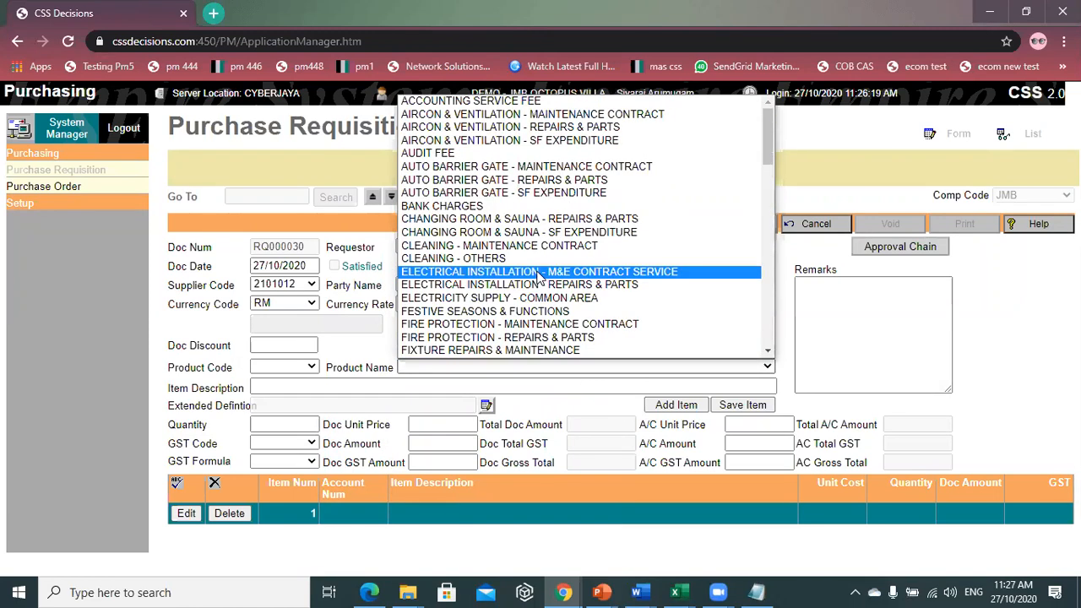
{"action": "scroll", "coordinate": [541, 277], "scroll_direction": "down", "scroll_amount": 15}
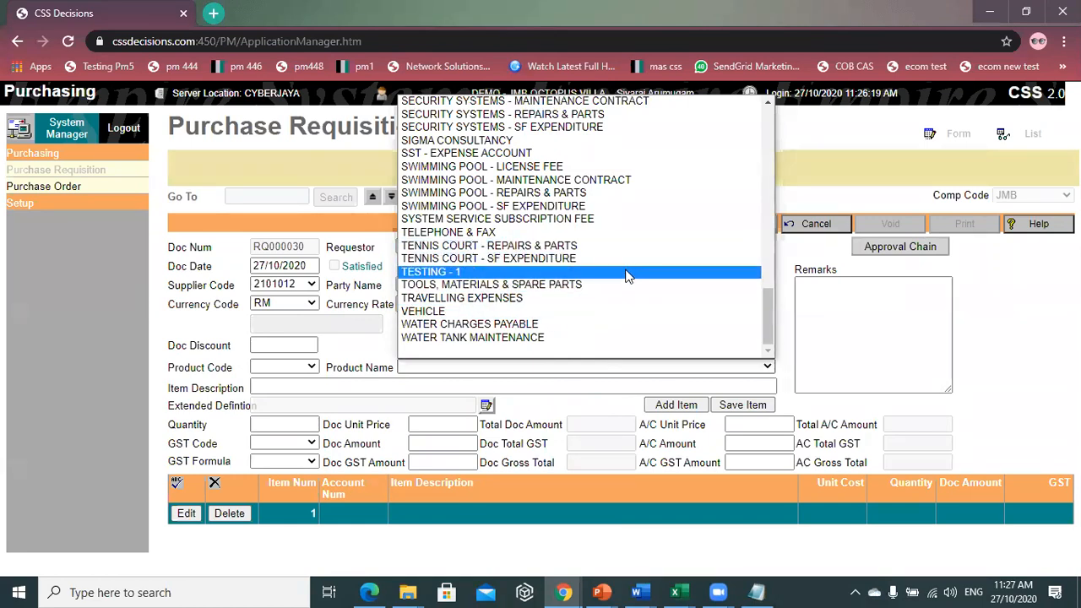
{"action": "scroll", "coordinate": [639, 266], "scroll_direction": "up", "scroll_amount": 8}
{"action": "scroll", "coordinate": [625, 280], "scroll_direction": "up", "scroll_amount": 4}
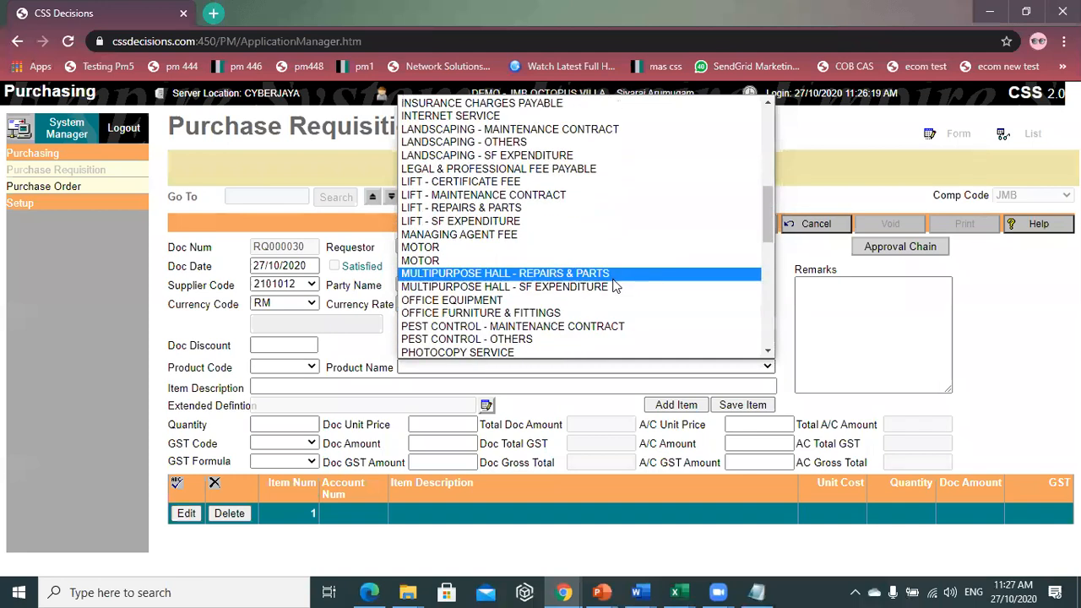
{"action": "scroll", "coordinate": [615, 288], "scroll_direction": "up", "scroll_amount": 4}
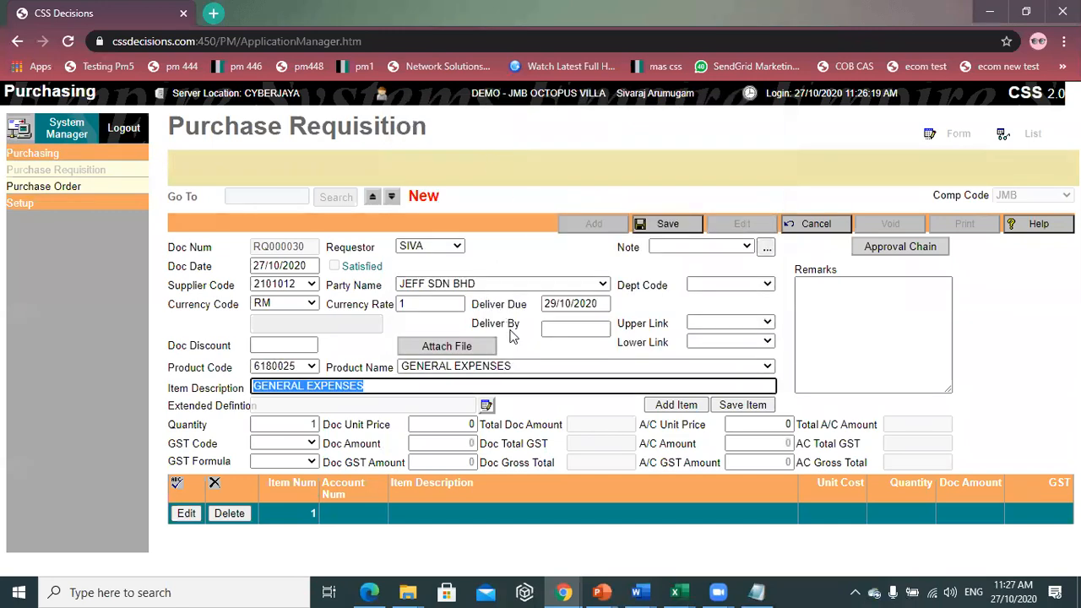
{"action": "left_click", "coordinate": [619, 38]}
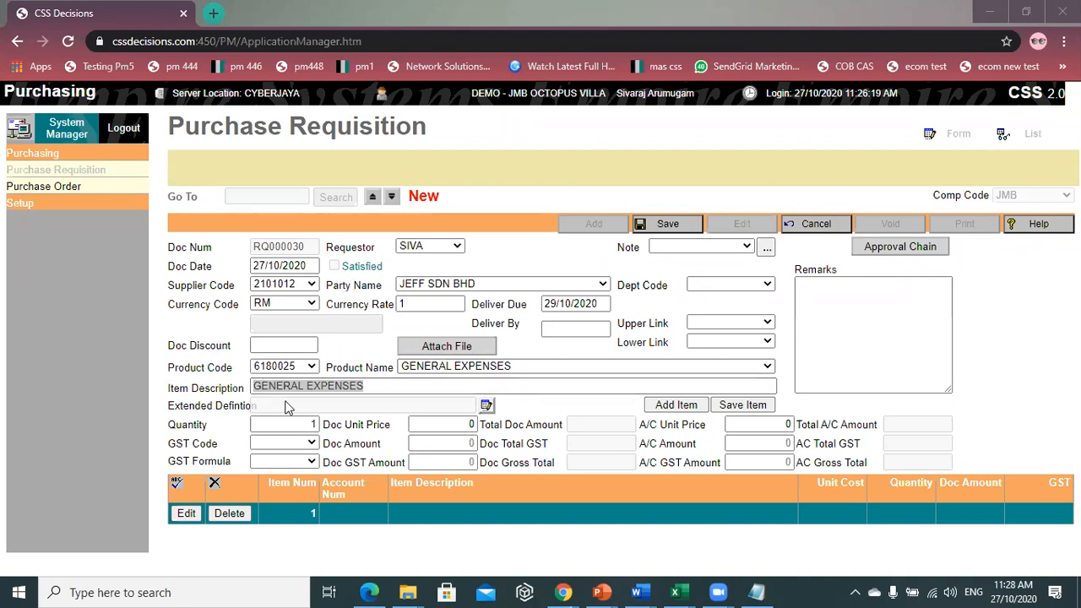
- Enter item RED SOFA, quantity 2 at unit price 1000, and save the line
{"action": "left_click", "coordinate": [387, 385]}
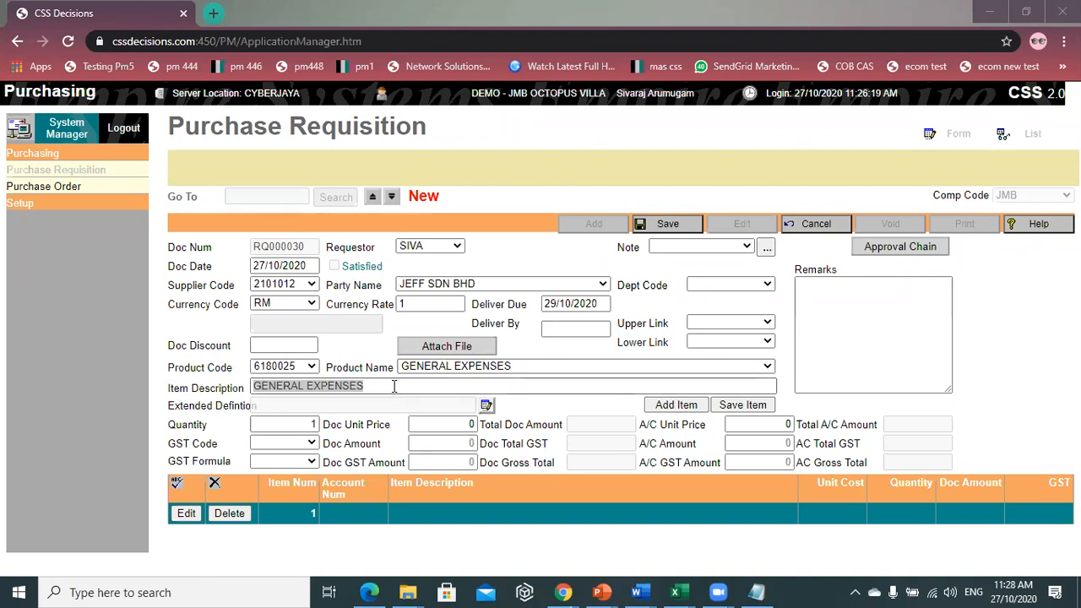
{"action": "left_click_drag", "start_coordinate": [387, 385], "coordinate": [255, 385]}
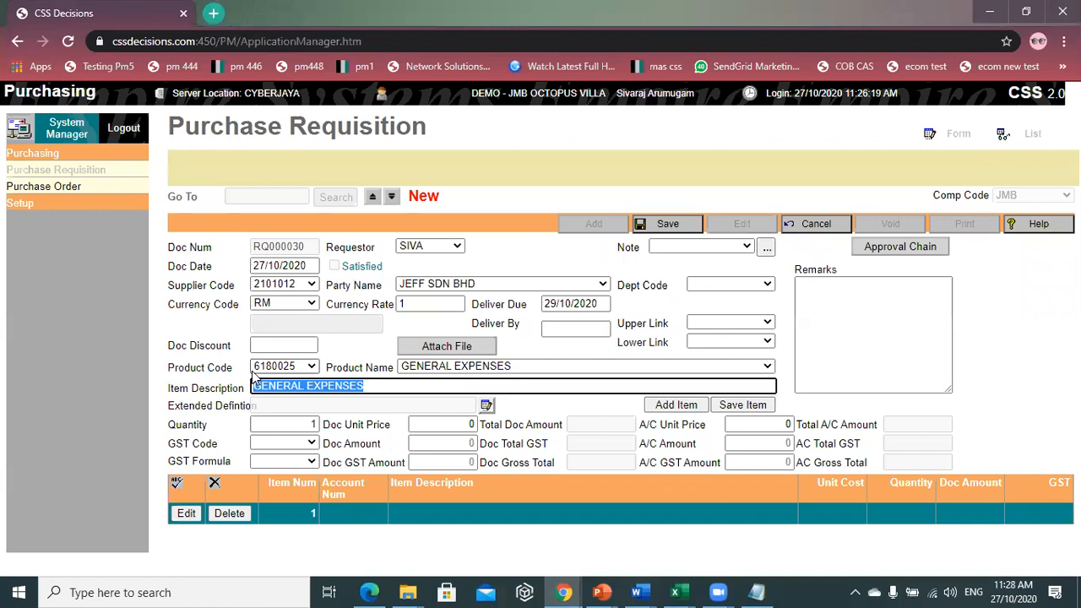
{"action": "type", "text": "S"}
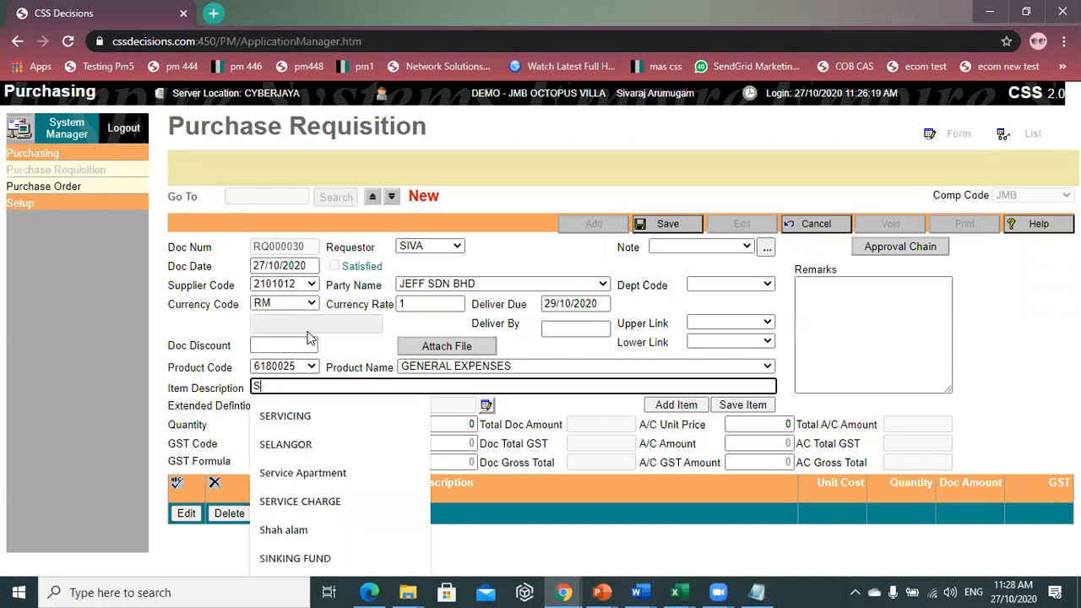
{"action": "key", "text": "BackSpace"}
{"action": "type", "text": "RED SOFA"}
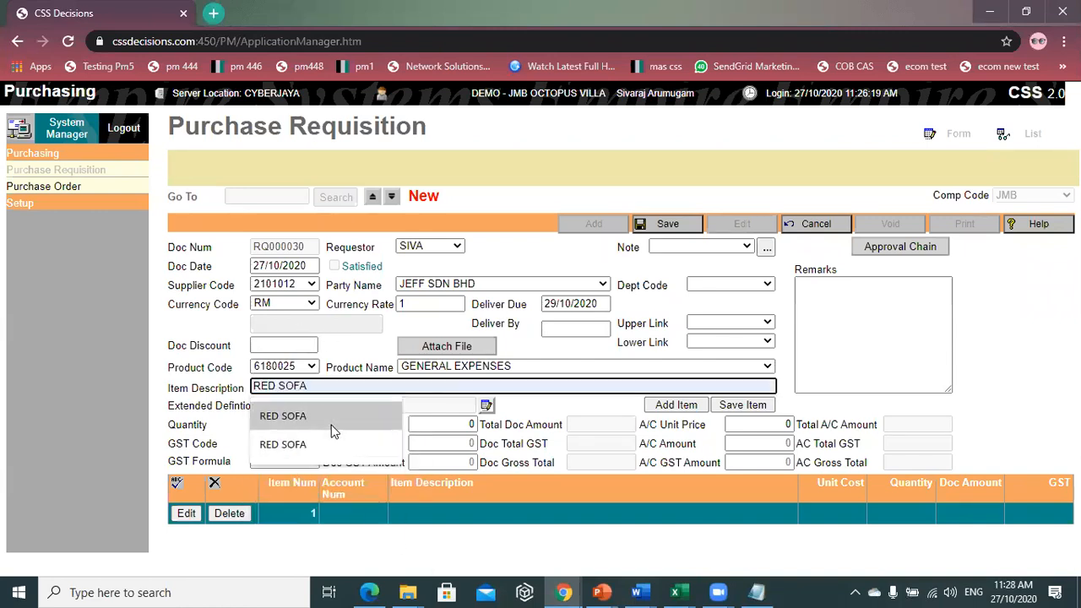
{"action": "left_click", "coordinate": [333, 429]}
{"action": "left_click", "coordinate": [296, 427]}
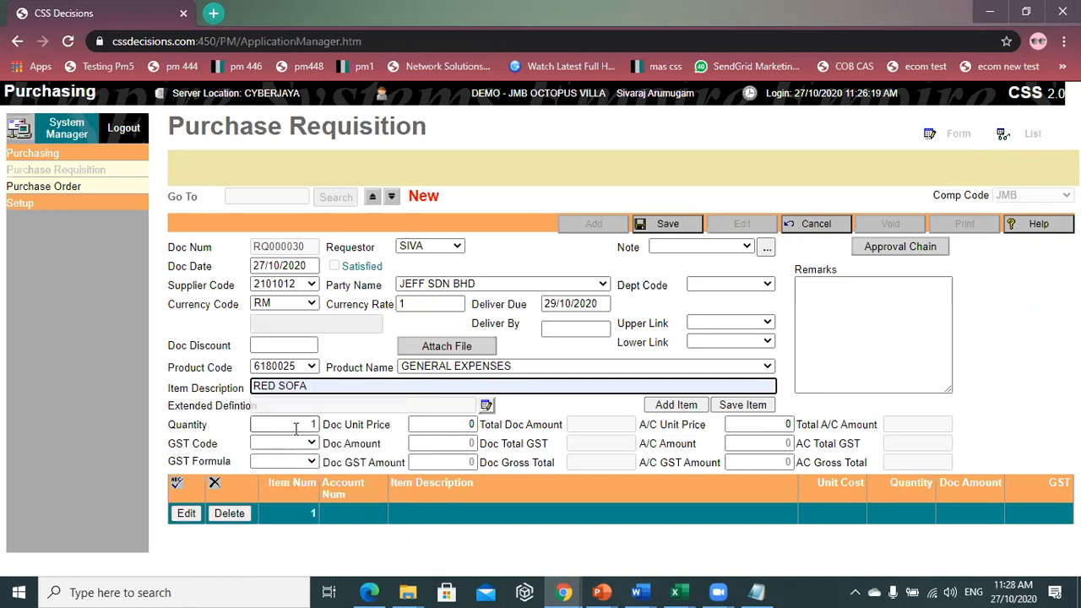
{"action": "type", "text": "2"}
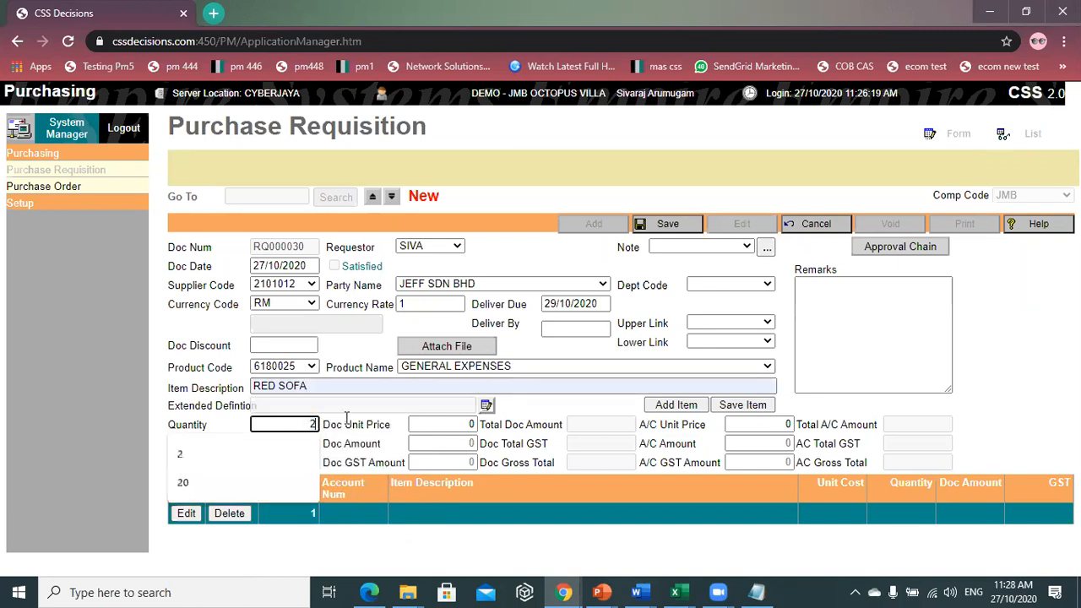
{"action": "left_click", "coordinate": [411, 422]}
{"action": "type", "text": "1000"}
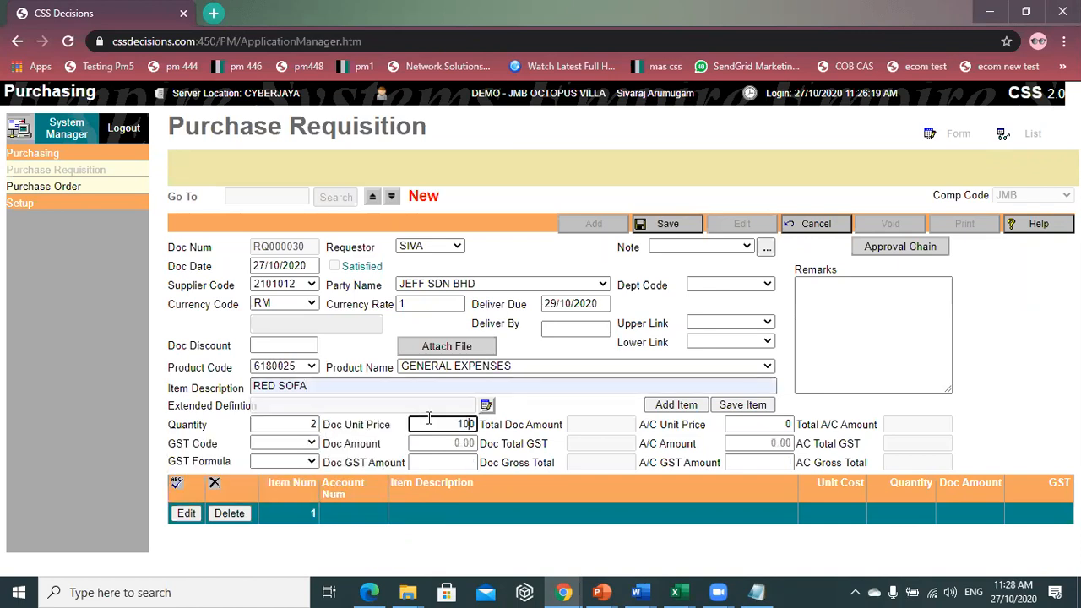
{"action": "left_click", "coordinate": [758, 407]}
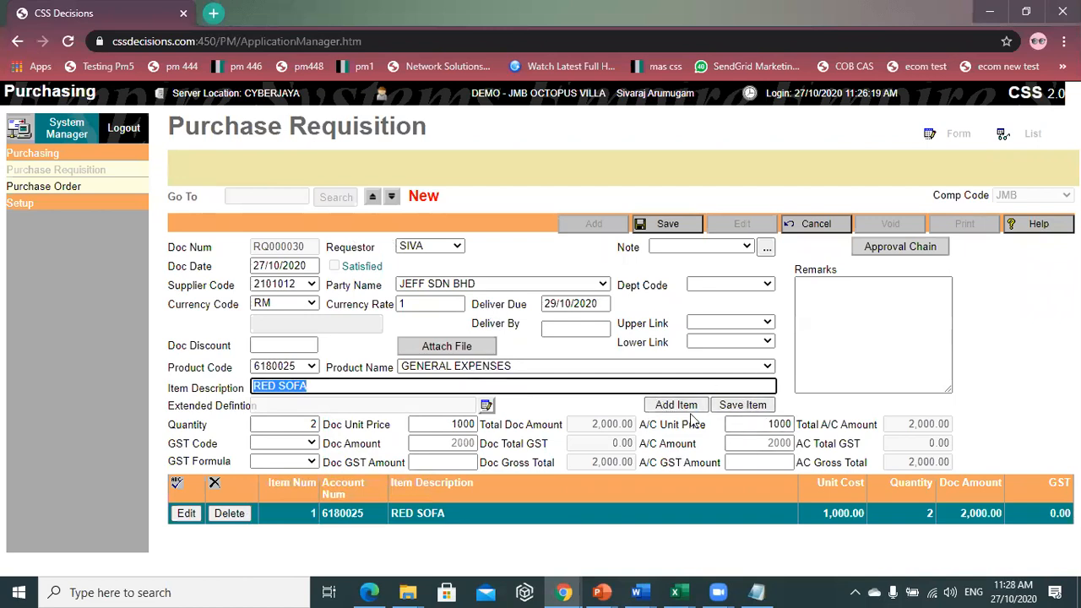
{"action": "left_click", "coordinate": [737, 405]}
- Add a second GENERAL EXPENSES item line described as OFFICE TABLE
{"action": "left_click", "coordinate": [680, 406]}
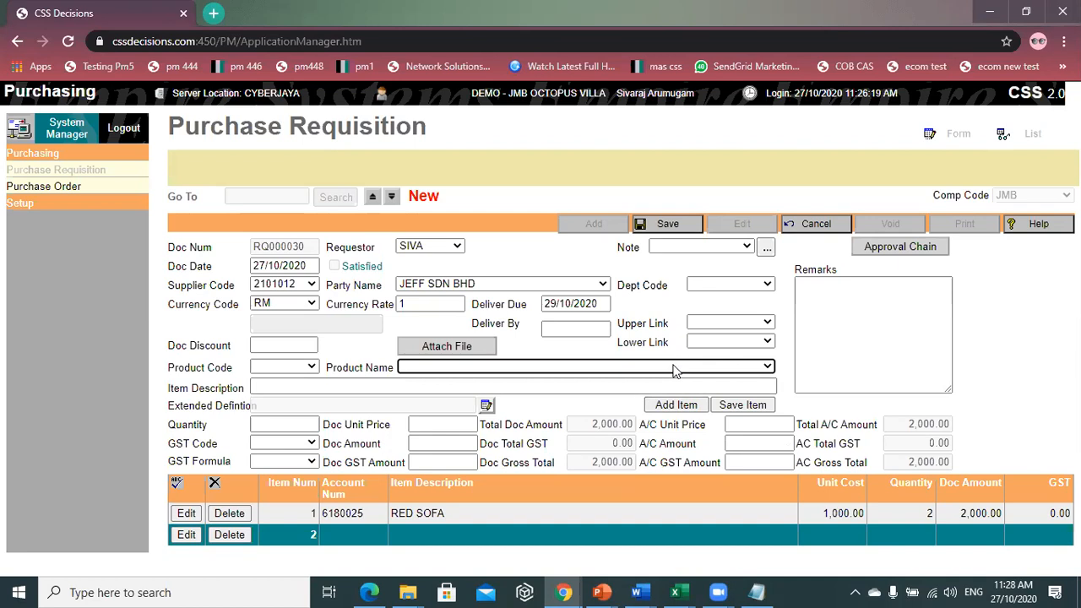
{"action": "left_click", "coordinate": [615, 369]}
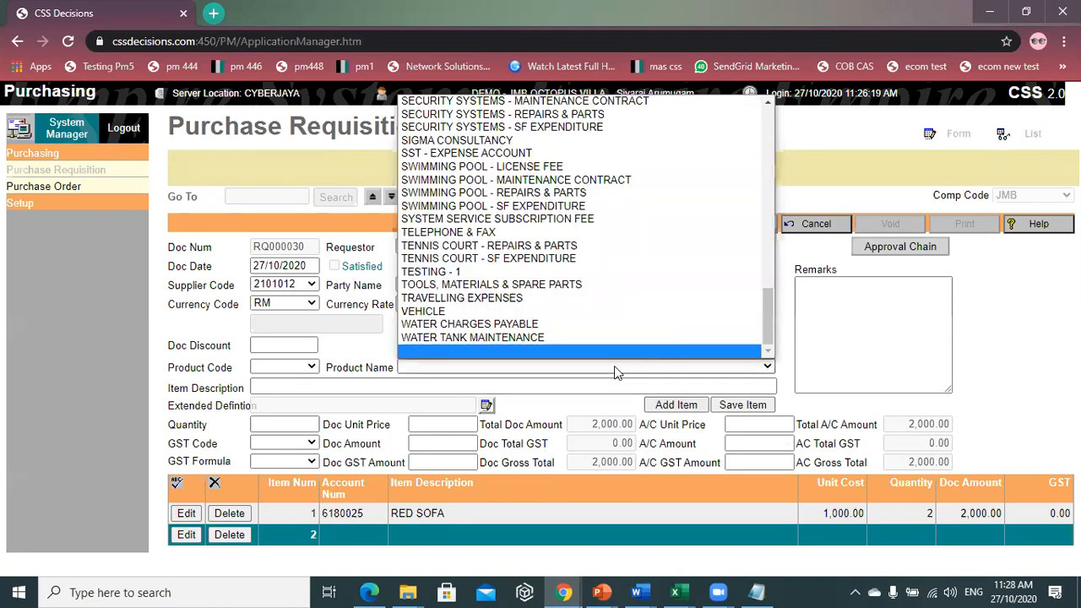
{"action": "key", "text": "g"}
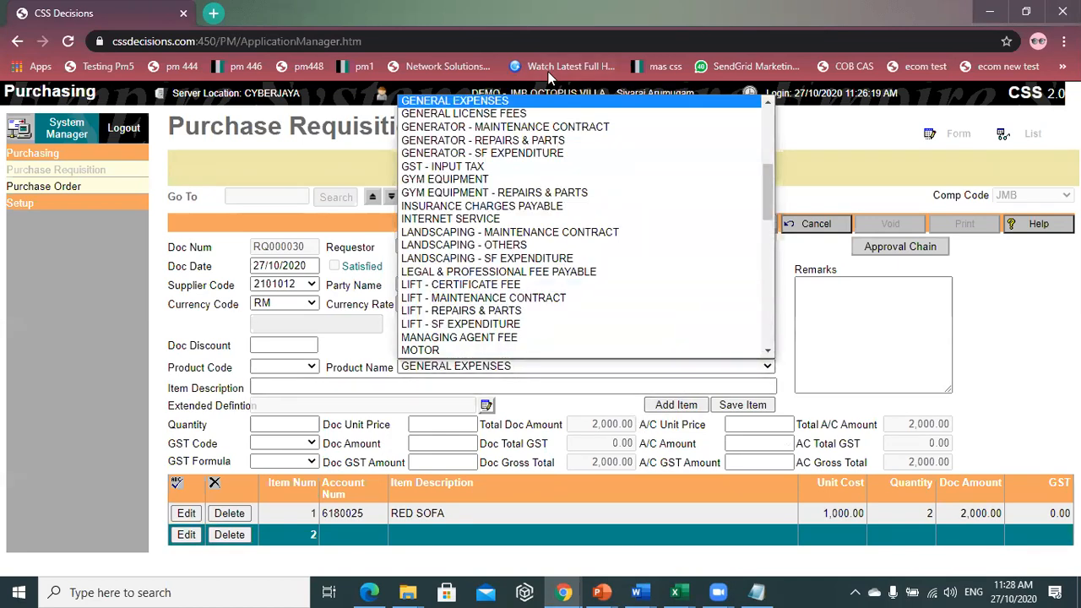
{"action": "left_click", "coordinate": [549, 103]}
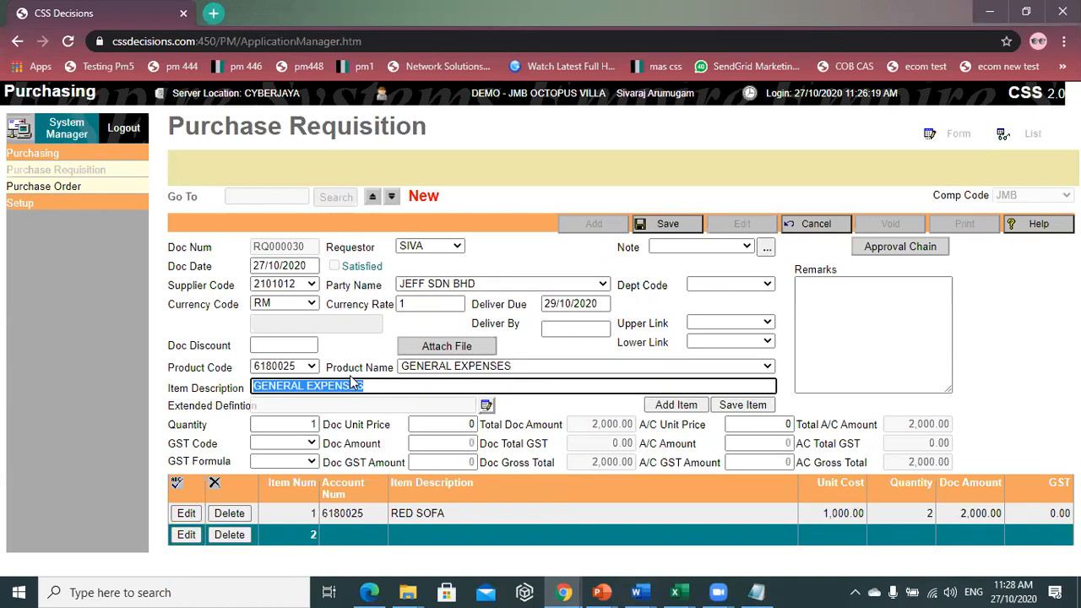
{"action": "type", "text": "OFFICE "}
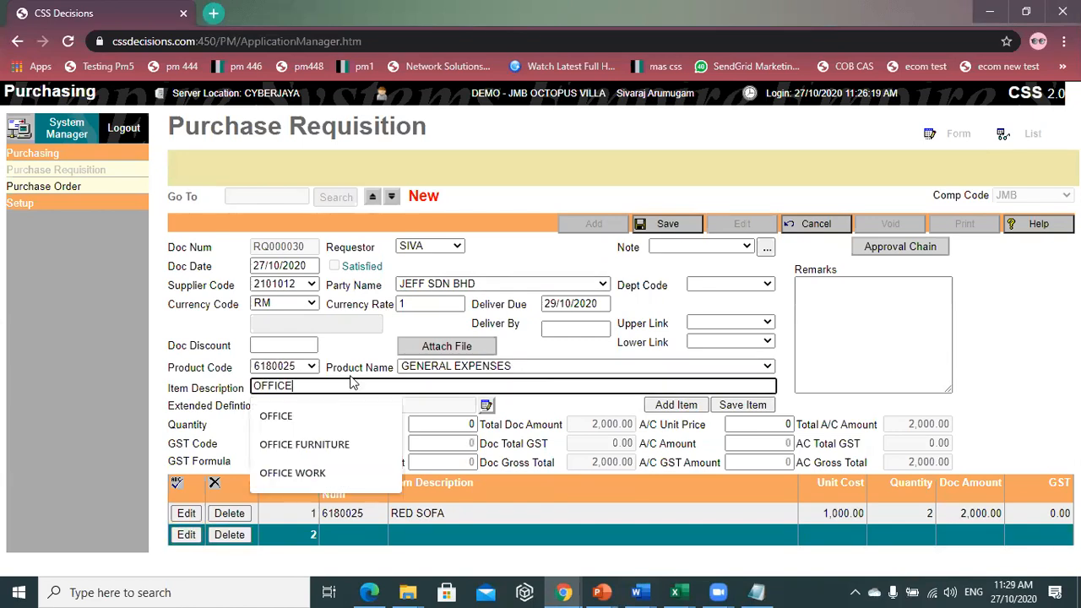
{"action": "type", "text": "TABLE"}
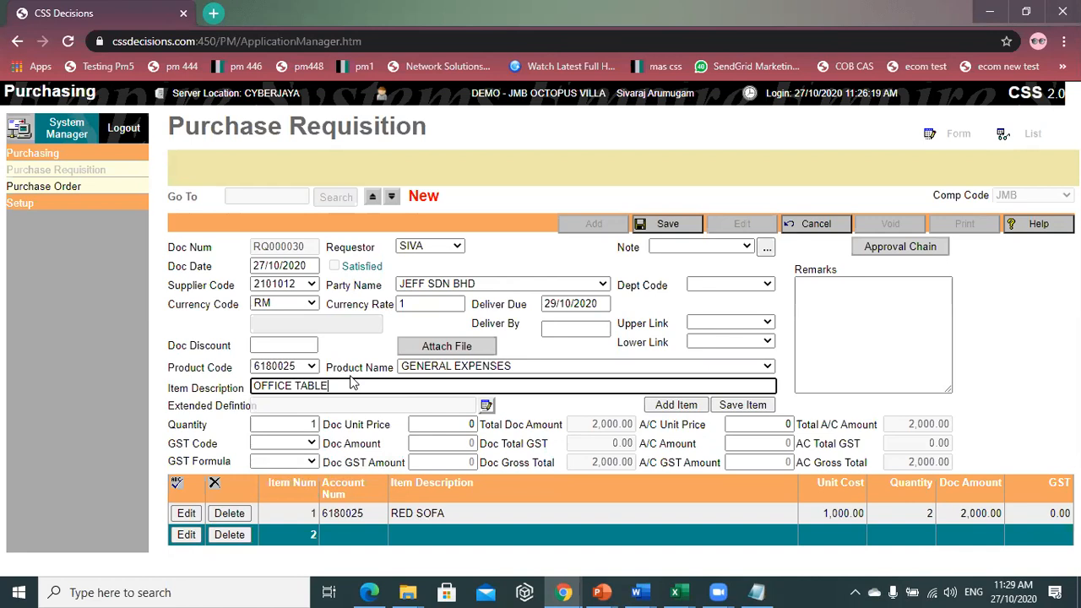
- Give OFFICE TABLE quantity 2 at 500, save the line, then save the requisition at 3,000.00
{"action": "double_click", "coordinate": [308, 424]}
{"action": "type", "text": "2"}
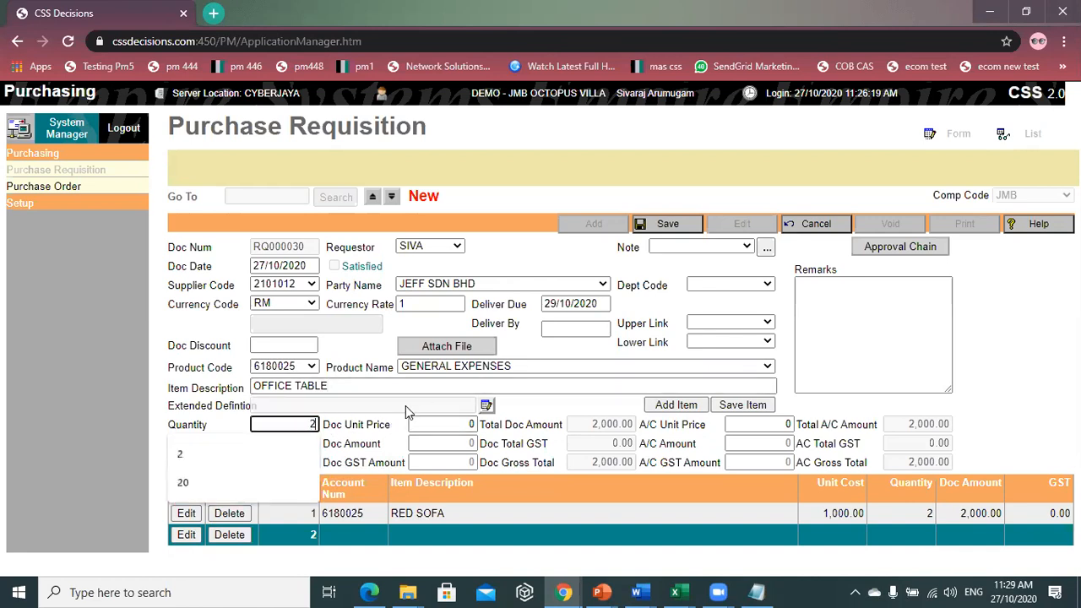
{"action": "left_click", "coordinate": [446, 425]}
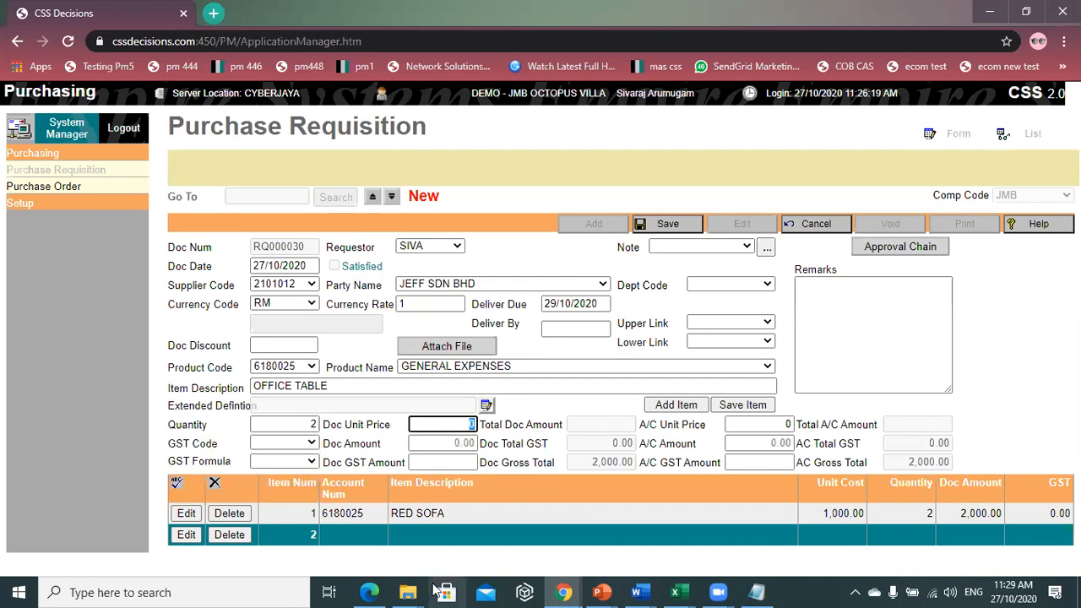
{"action": "type", "text": "10"}
{"action": "key", "text": "BackSpace"}
{"action": "key", "text": "BackSpace"}
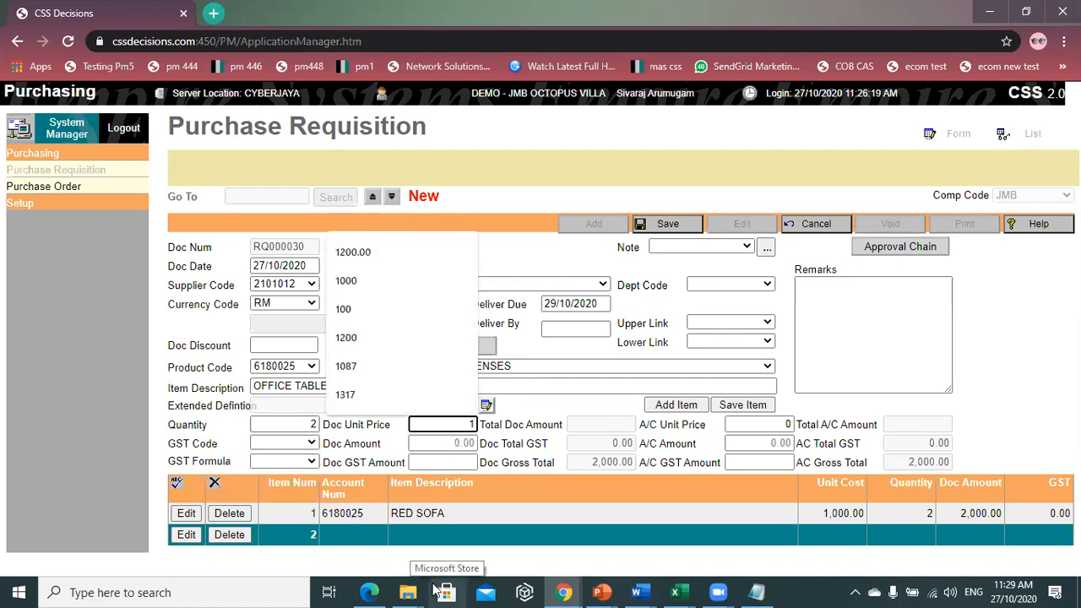
{"action": "type", "text": "5"}
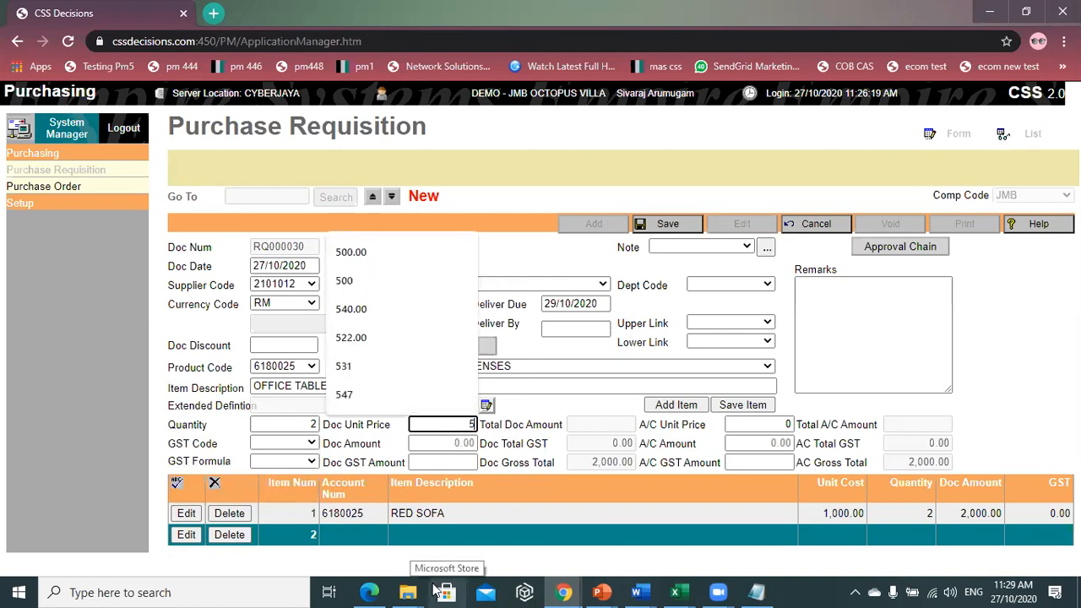
{"action": "type", "text": "00"}
{"action": "mouse_move", "coordinate": [718, 592]}
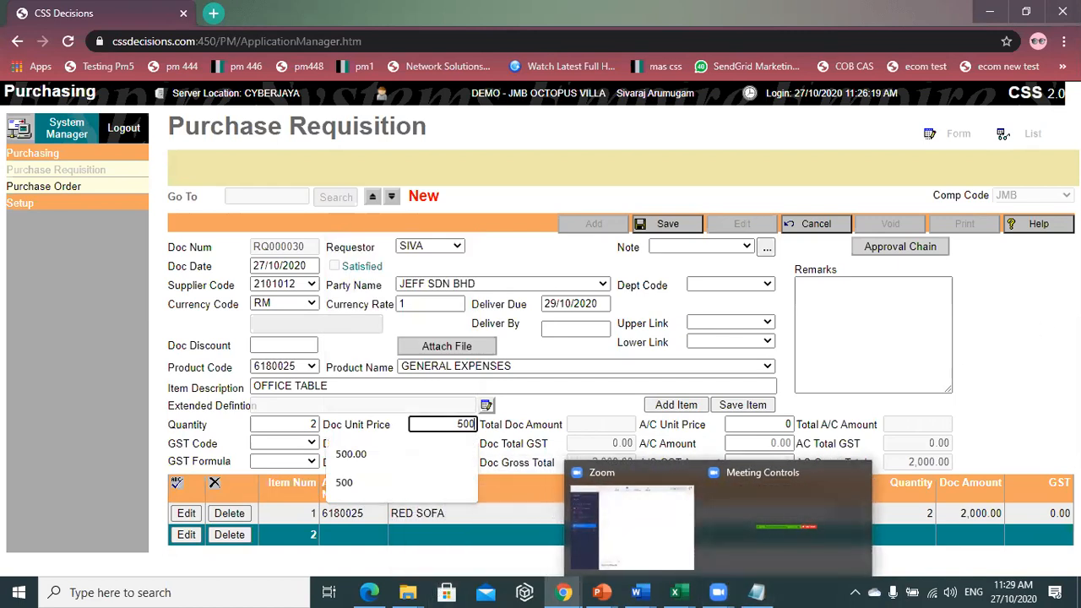
{"action": "left_click", "coordinate": [743, 405]}
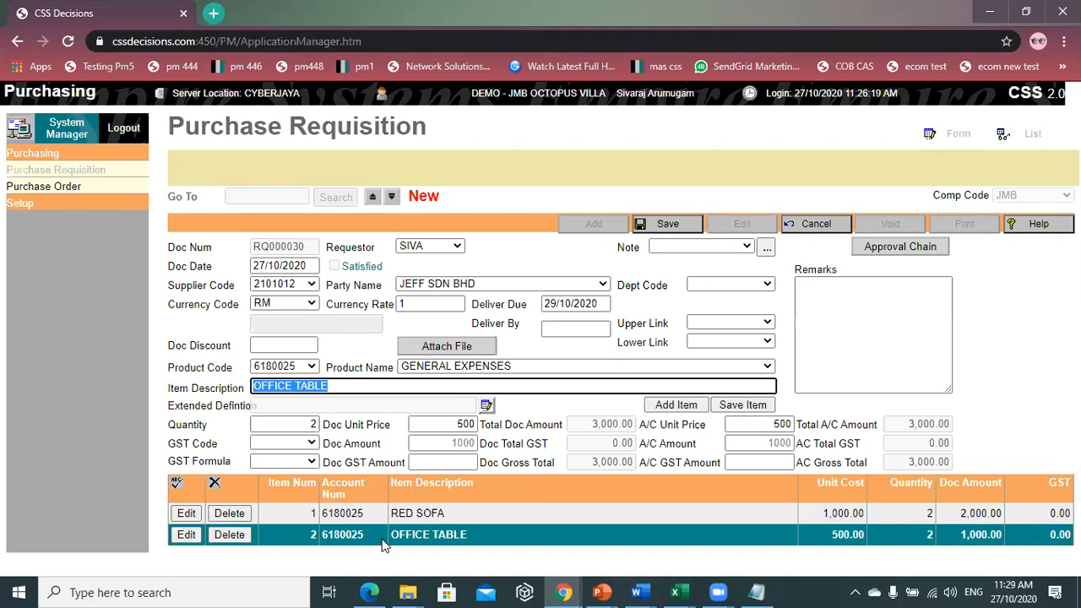
{"action": "left_click", "coordinate": [854, 319]}
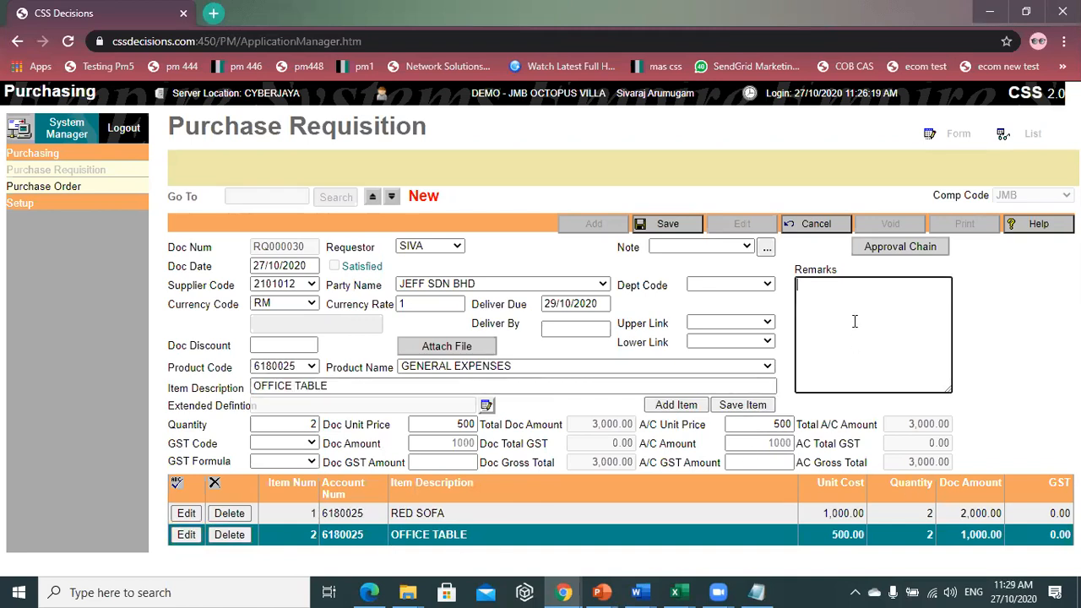
{"action": "left_click", "coordinate": [666, 224]}
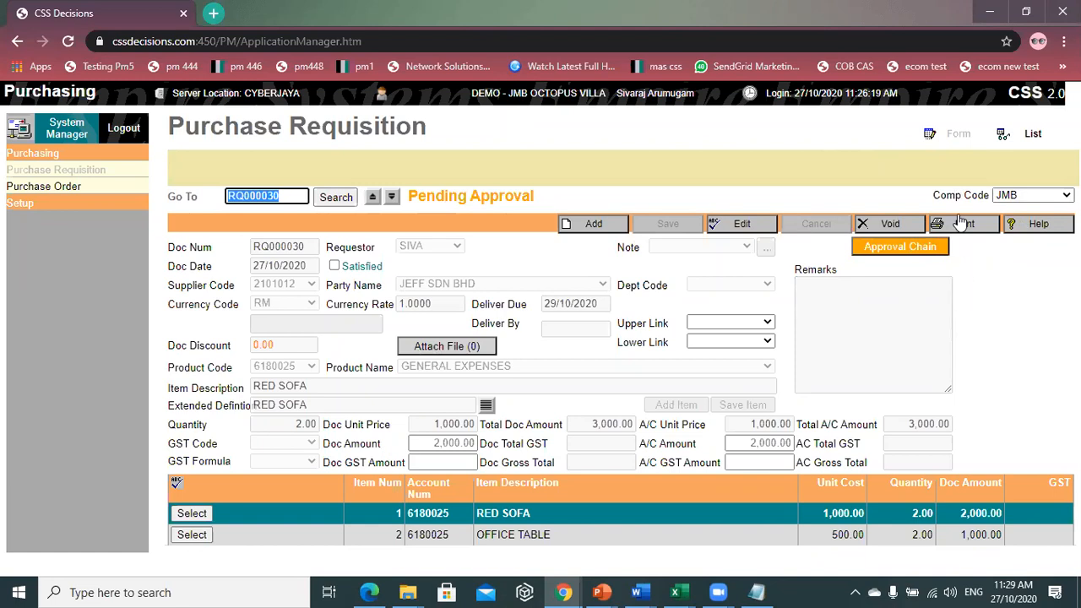
- Submit RQ000030 along its existing approval chain, then log out
{"action": "left_click", "coordinate": [910, 252]}
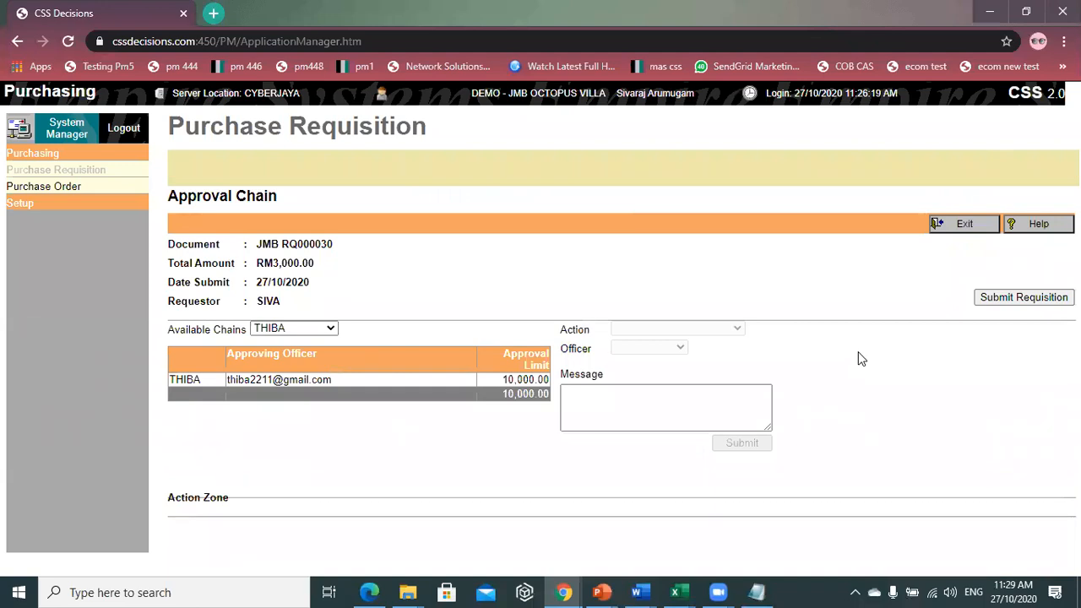
{"action": "left_click", "coordinate": [658, 407]}
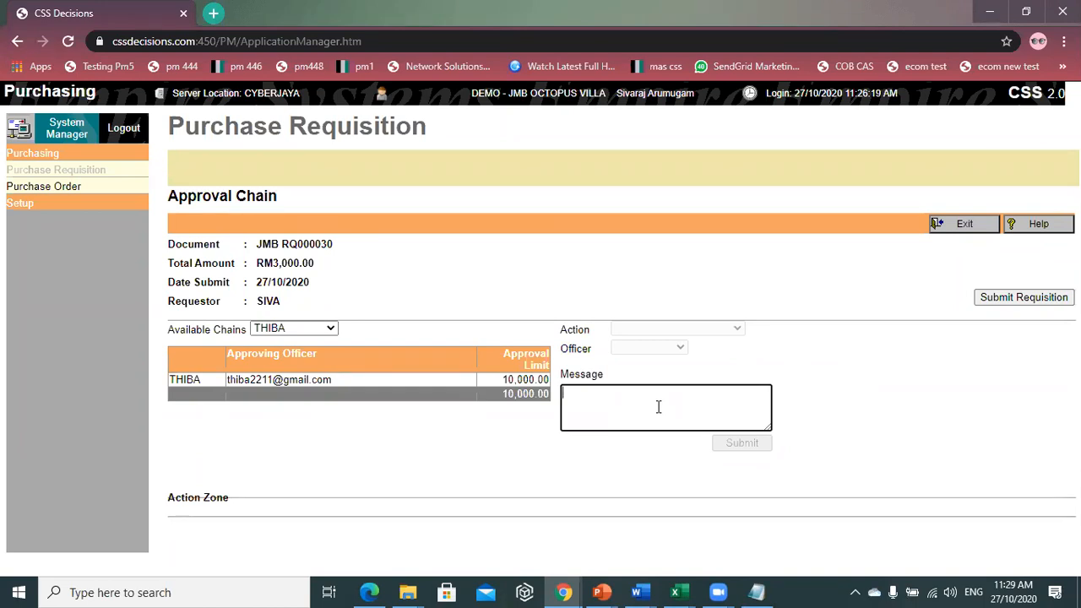
{"action": "left_click", "coordinate": [994, 299]}
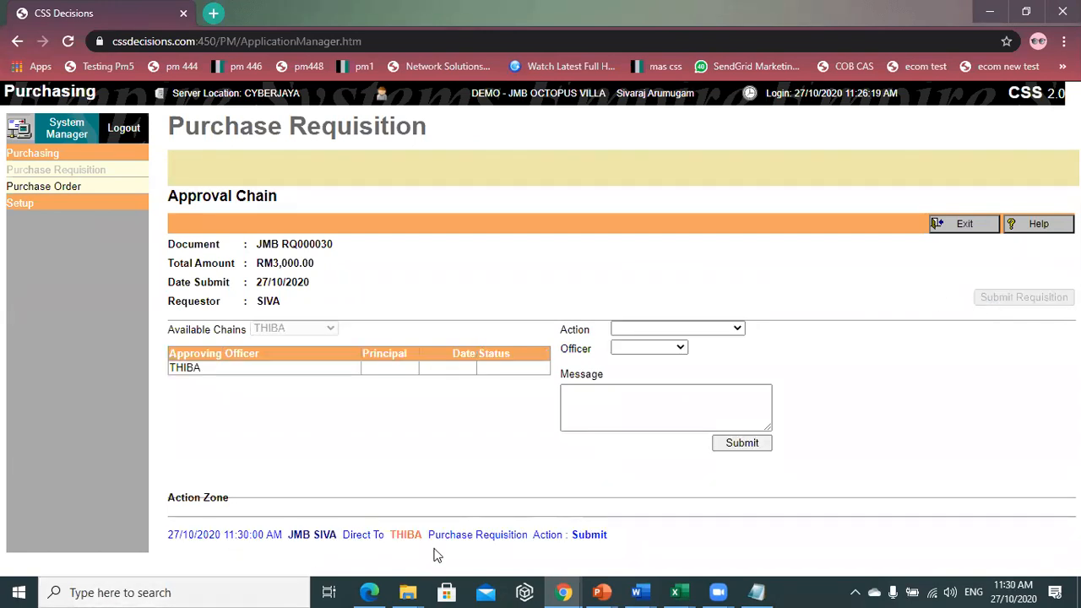
{"action": "left_click", "coordinate": [135, 129]}
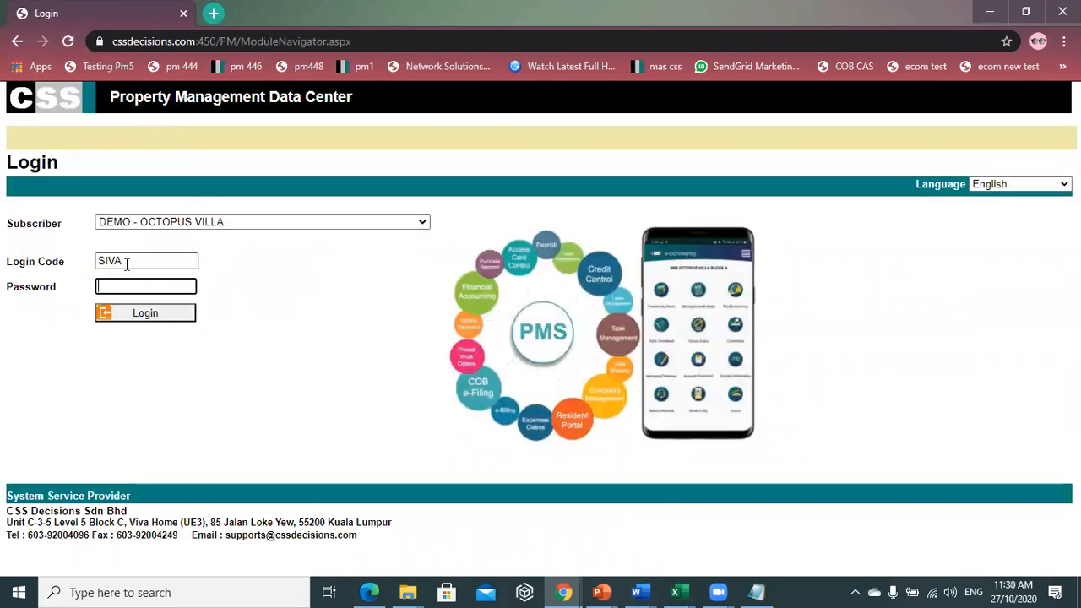
- Sign in with the approver's login code and password, declining to remember the code
{"action": "double_click", "coordinate": [157, 261]}
{"action": "type", "text": "T"}
{"action": "left_click", "coordinate": [175, 291]}
{"action": "left_click", "coordinate": [152, 288]}
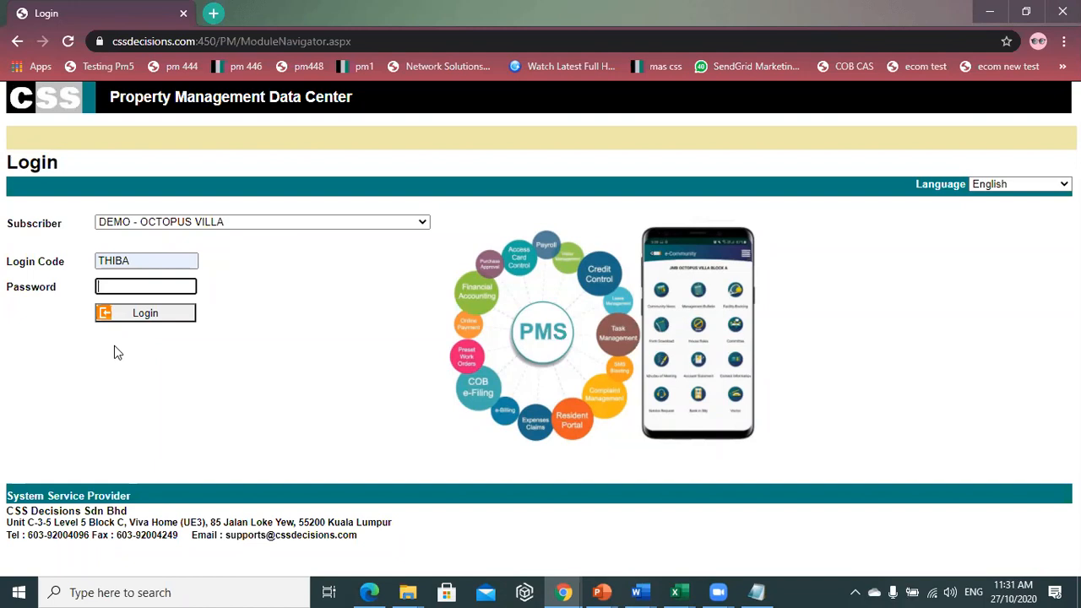
{"action": "type", "text": "****"}
{"action": "key", "text": "Return"}
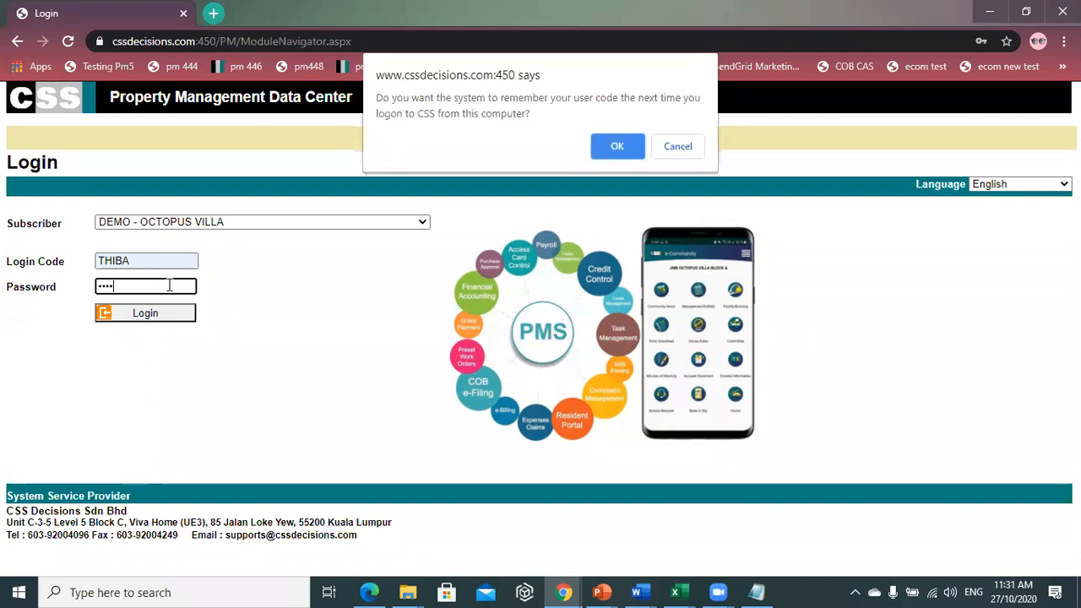
{"action": "key", "text": "Return"}
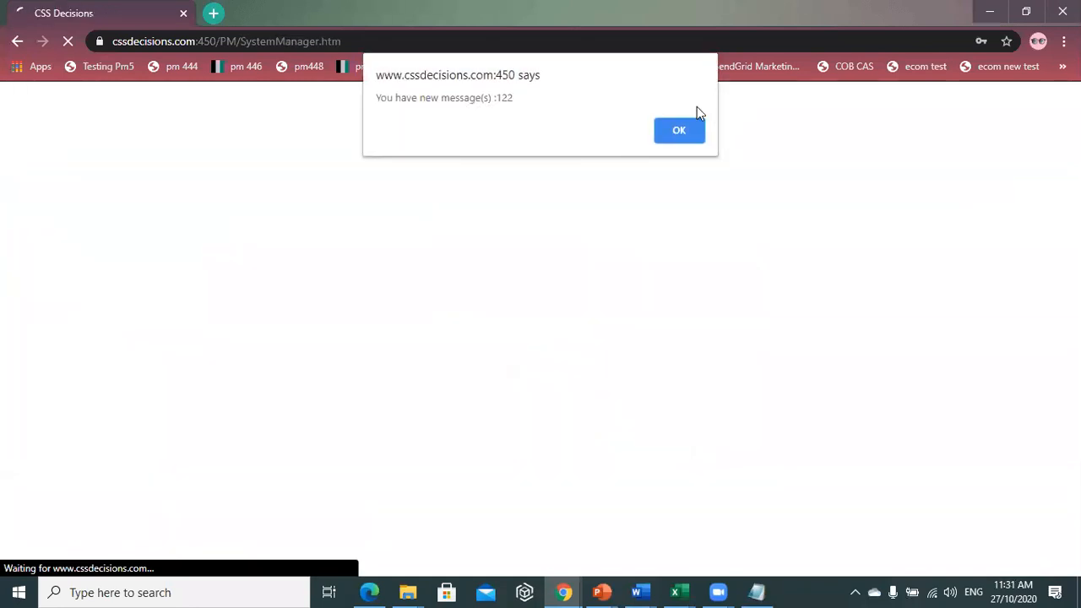
- Open requisition RQ000030 from the In Box and approve it
{"action": "left_click", "coordinate": [690, 128]}
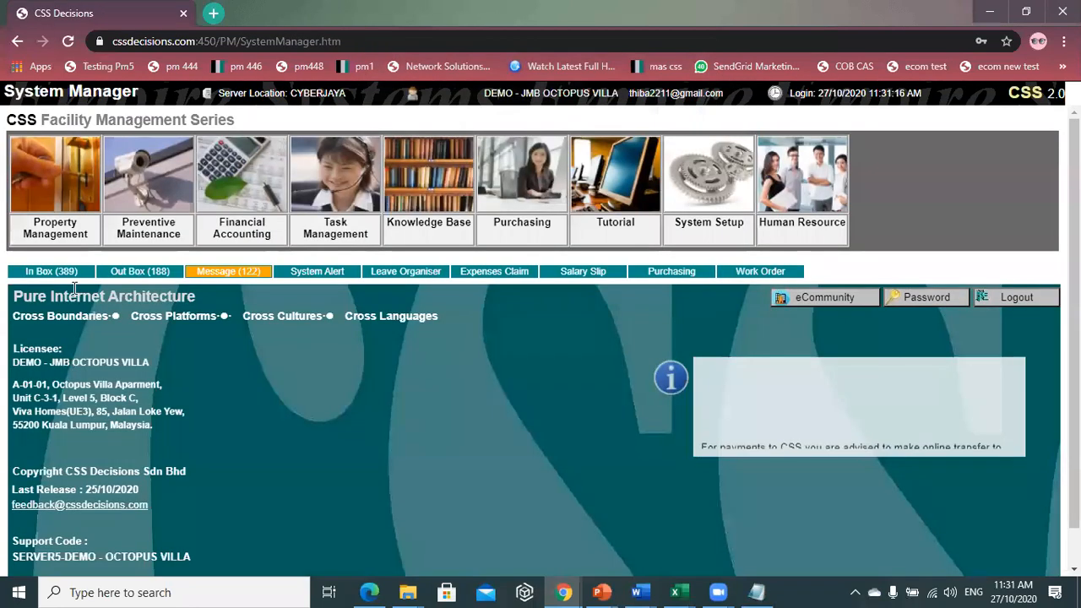
{"action": "left_click", "coordinate": [29, 270]}
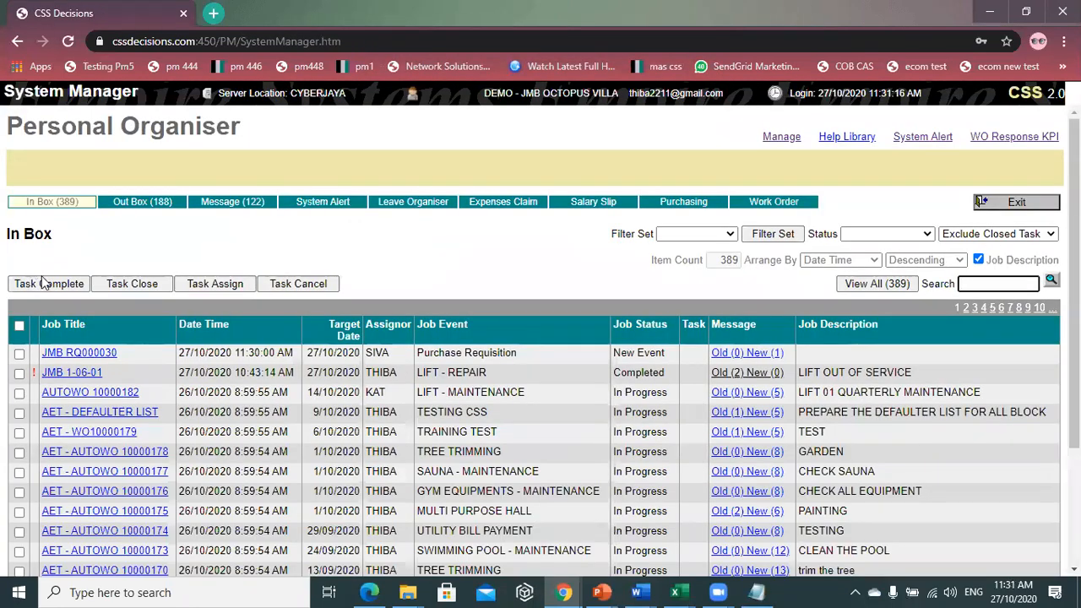
{"action": "left_click", "coordinate": [107, 355]}
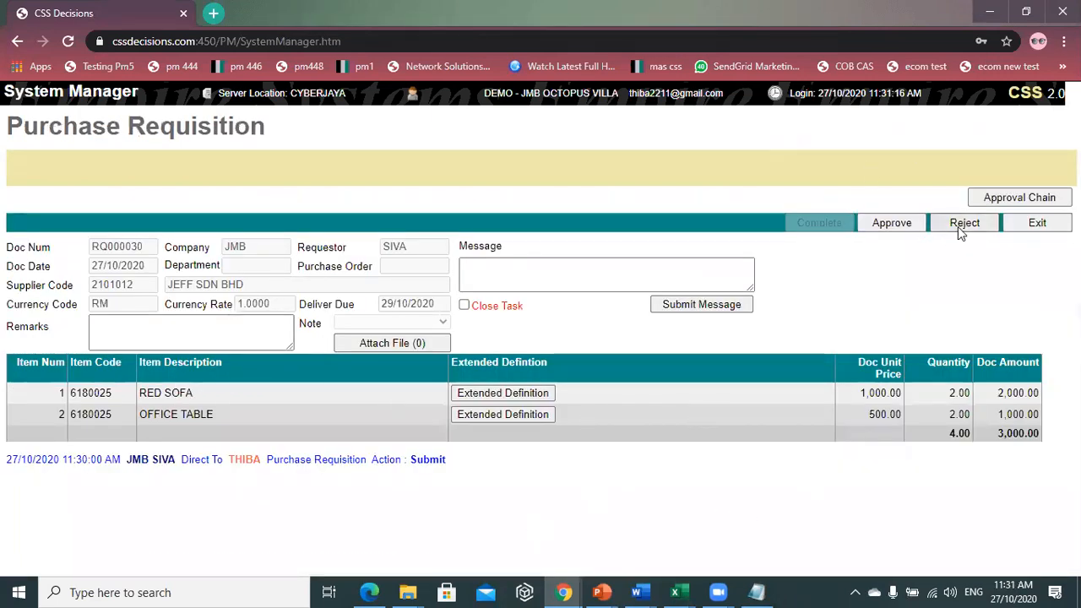
{"action": "left_click", "coordinate": [898, 230]}
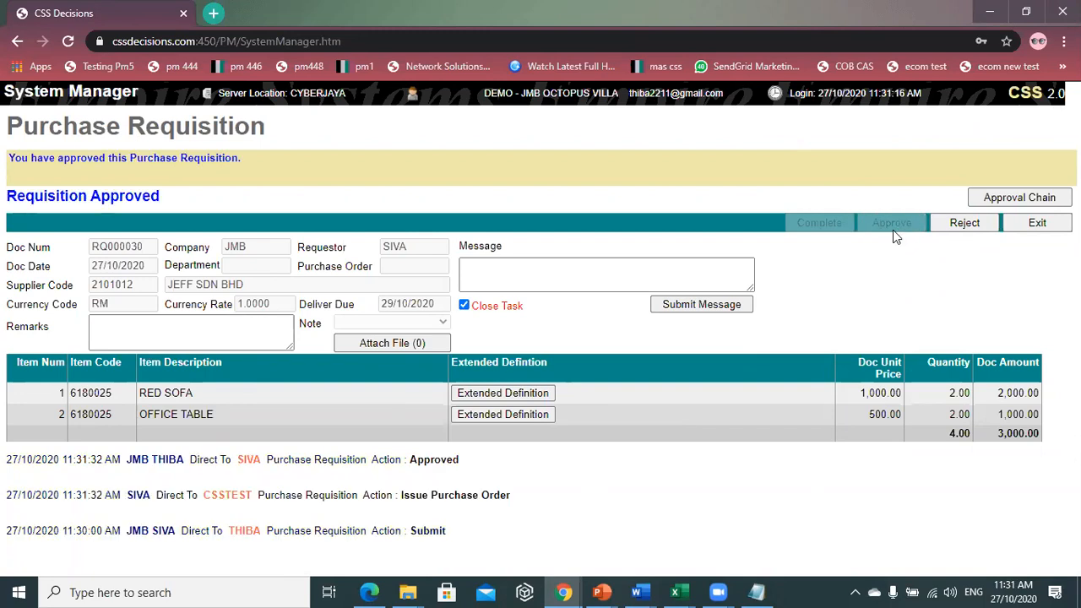
{"action": "left_click_drag", "start_coordinate": [505, 495], "coordinate": [439, 495]}
{"action": "left_click", "coordinate": [543, 495]}
- Close the requisition and task list, returning to the System Manager page
{"action": "left_click", "coordinate": [1036, 225]}
{"action": "left_click", "coordinate": [1001, 206]}
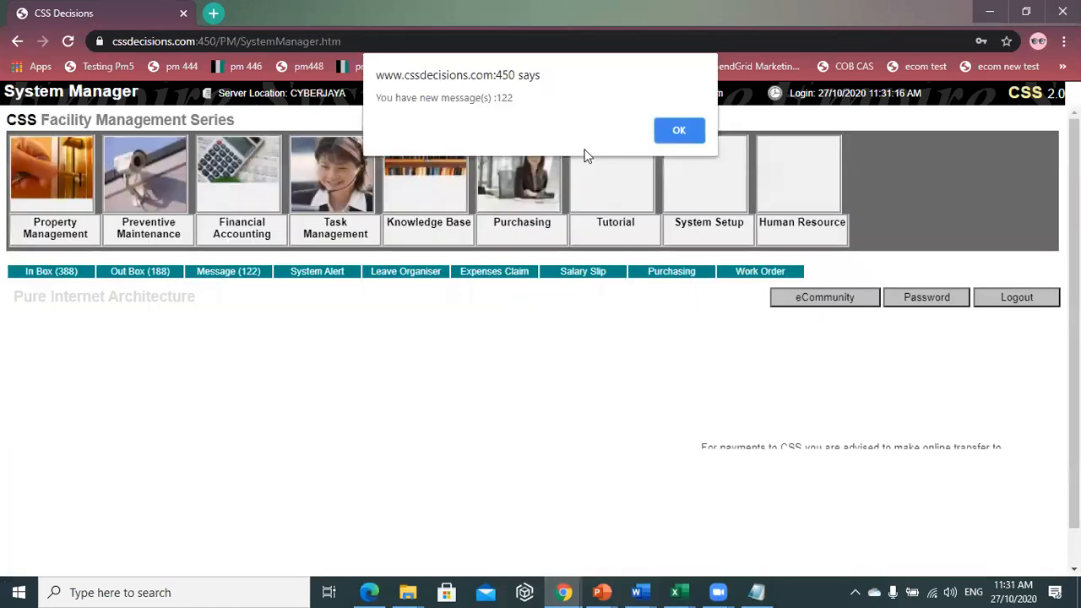
{"action": "left_click", "coordinate": [671, 121]}
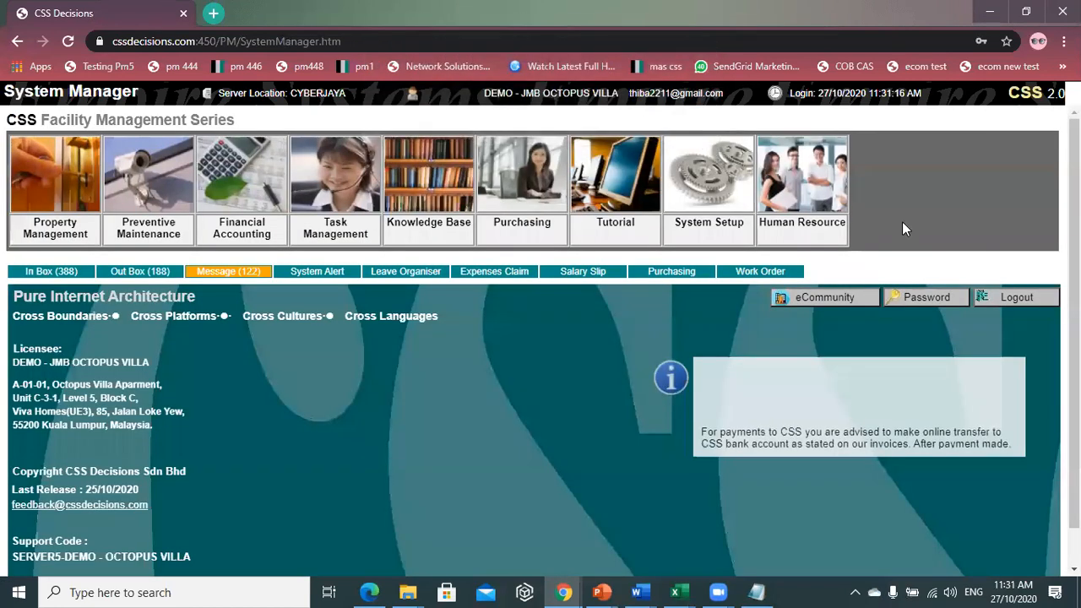
- Log out and sign in again with the requester's login code and password
{"action": "left_click", "coordinate": [1016, 300]}
{"action": "left_click_drag", "start_coordinate": [128, 261], "coordinate": [3, 266]}
{"action": "type", "text": "SI"}
{"action": "left_click", "coordinate": [119, 286]}
{"action": "left_click", "coordinate": [122, 286]}
{"action": "type", "text": "******"}
{"action": "key", "text": "Return"}
{"action": "key", "text": "Return"}
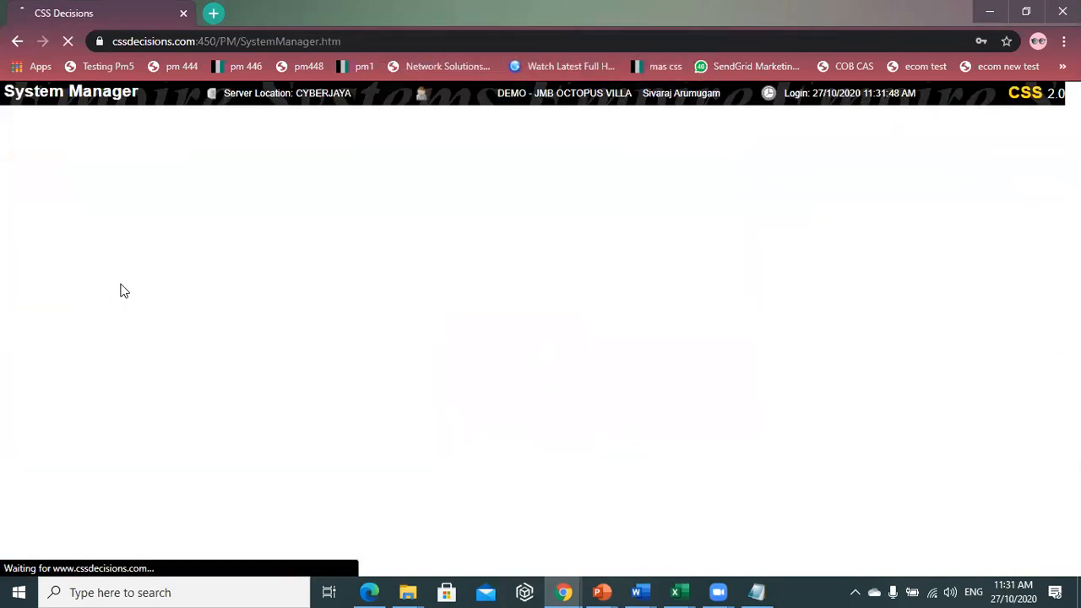
{"action": "key", "text": "Return"}
- Bring up the Purchase Order form in the Purchasing module for company JMB
{"action": "left_click", "coordinate": [522, 185]}
{"action": "left_click", "coordinate": [80, 155]}
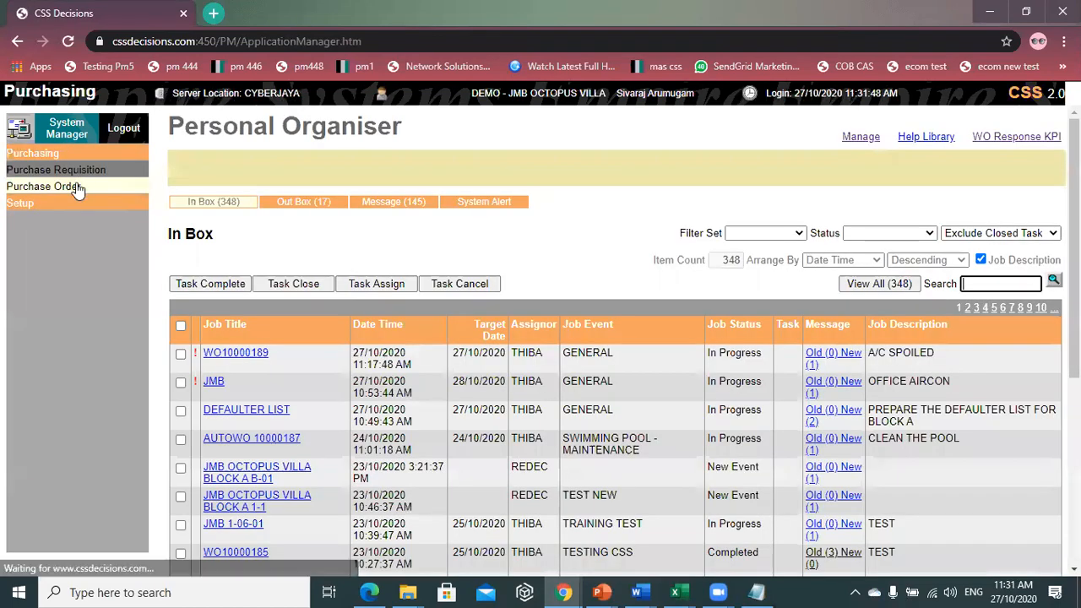
{"action": "left_click", "coordinate": [74, 188]}
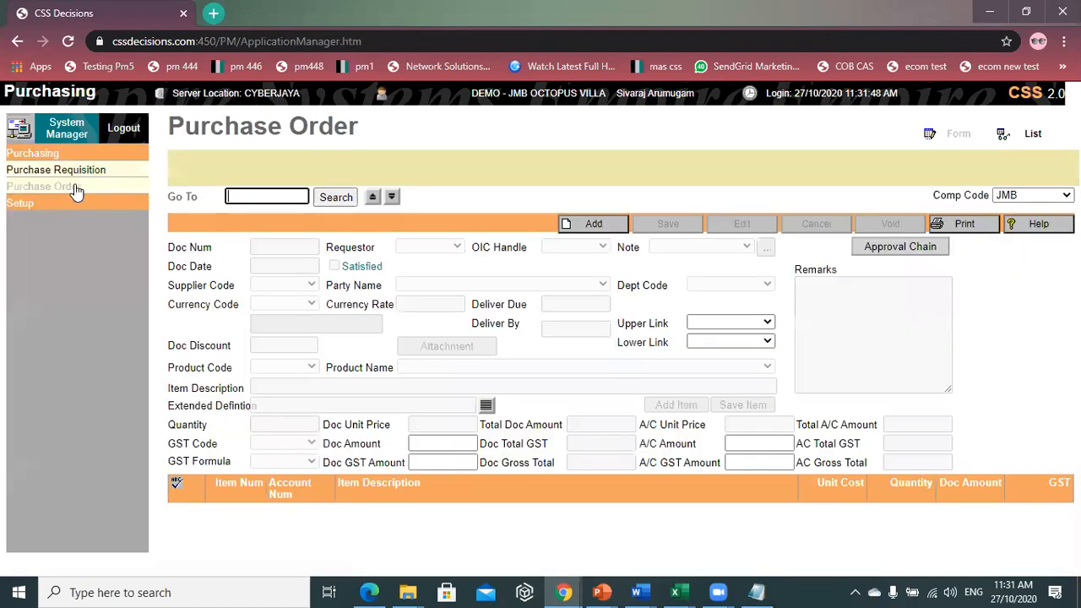
{"action": "left_click", "coordinate": [71, 134]}
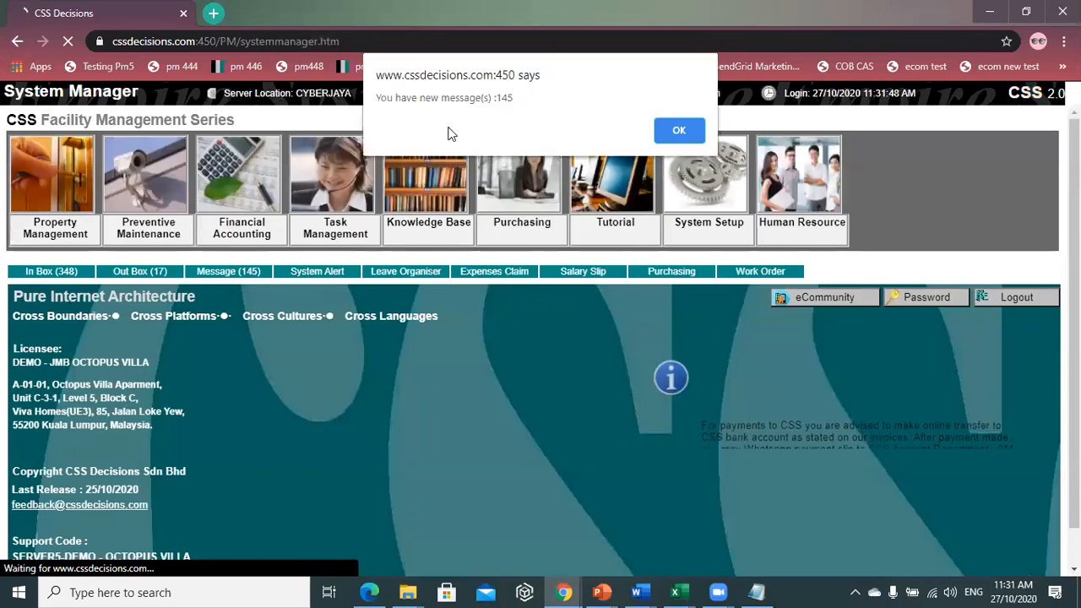
{"action": "left_click", "coordinate": [679, 130]}
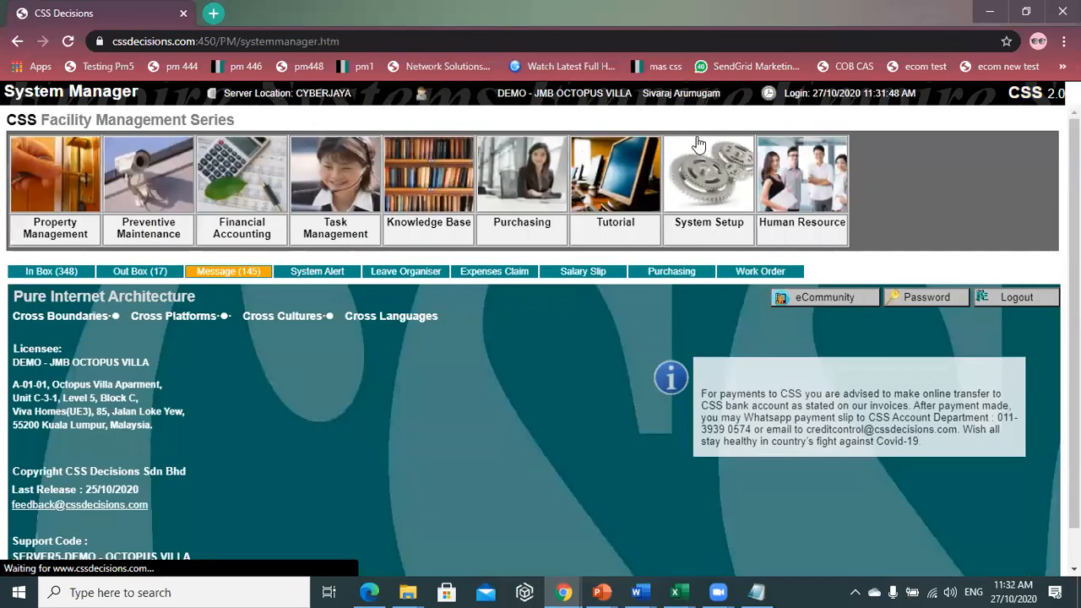
{"action": "left_click", "coordinate": [533, 215]}
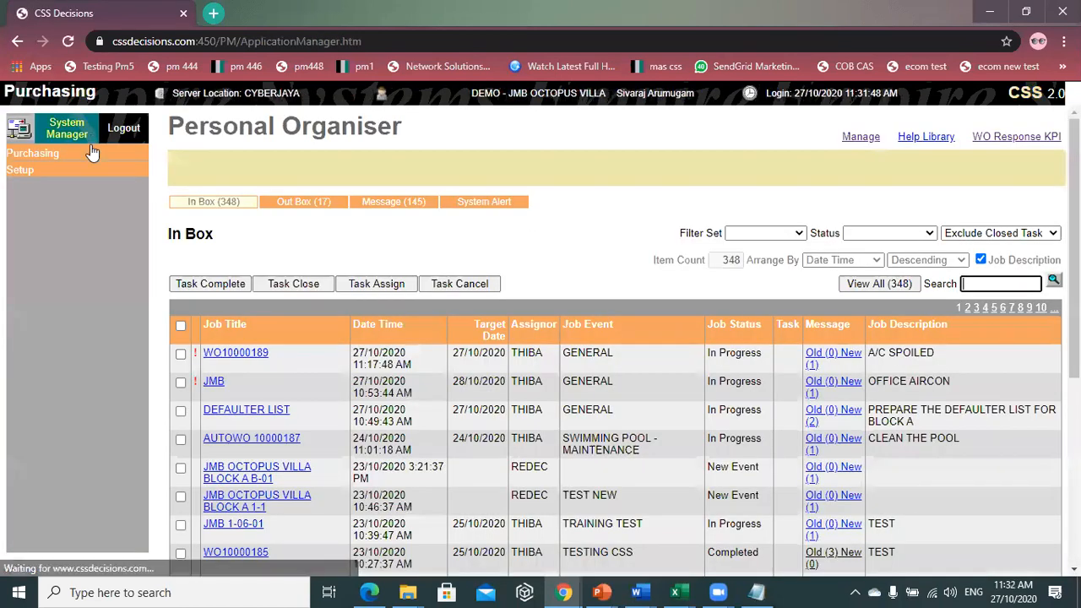
{"action": "left_click", "coordinate": [88, 157]}
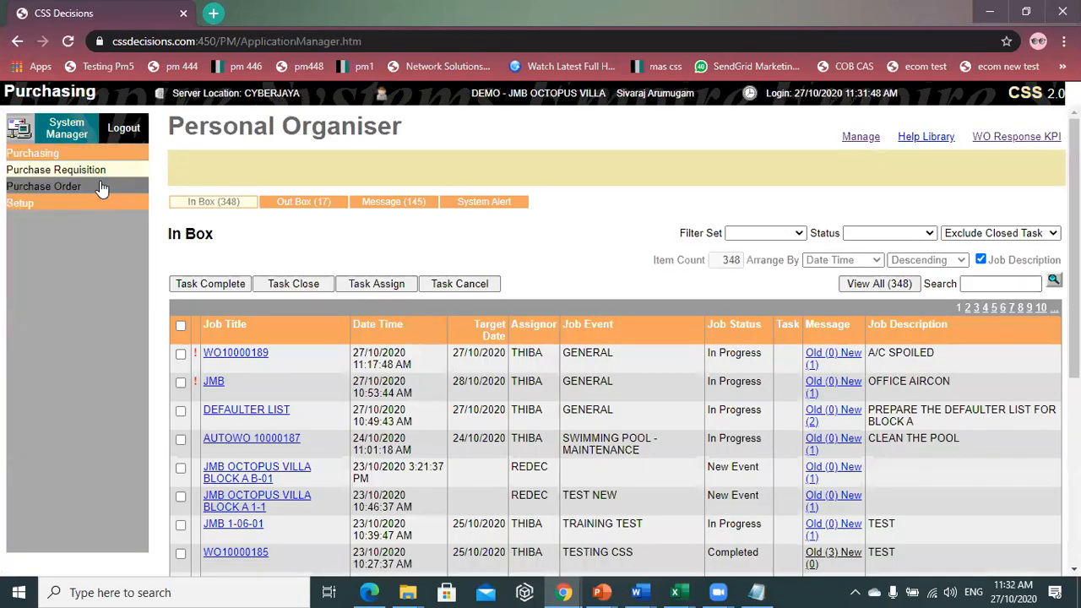
{"action": "left_click", "coordinate": [100, 187]}
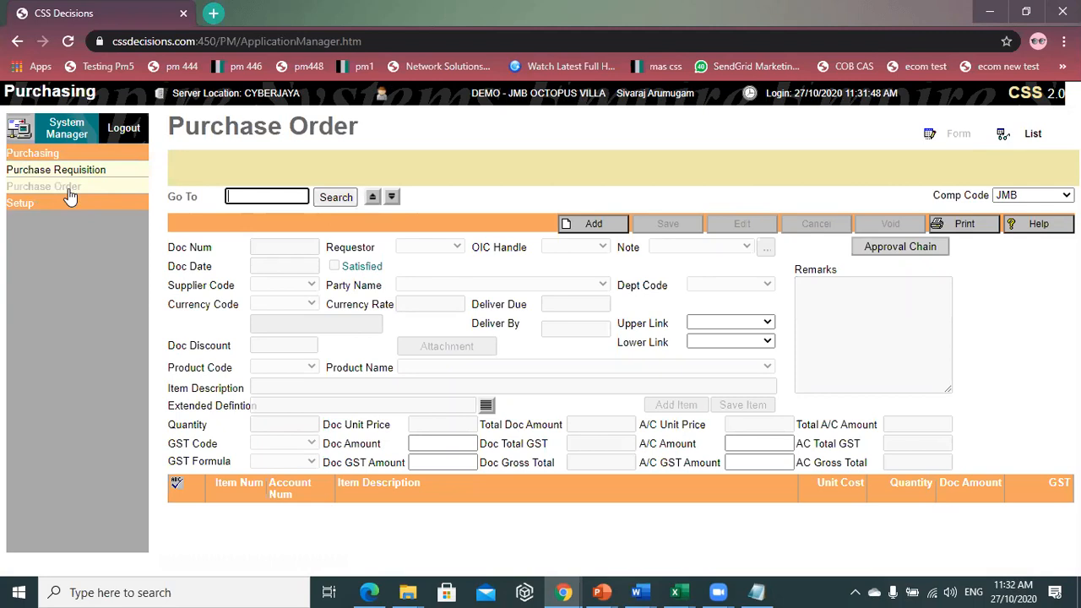
- Add a JEFF SDN BHD order from RQ000030's RED SOFA and OFFICE TABLE, saved as PO000036
{"action": "left_click", "coordinate": [595, 223]}
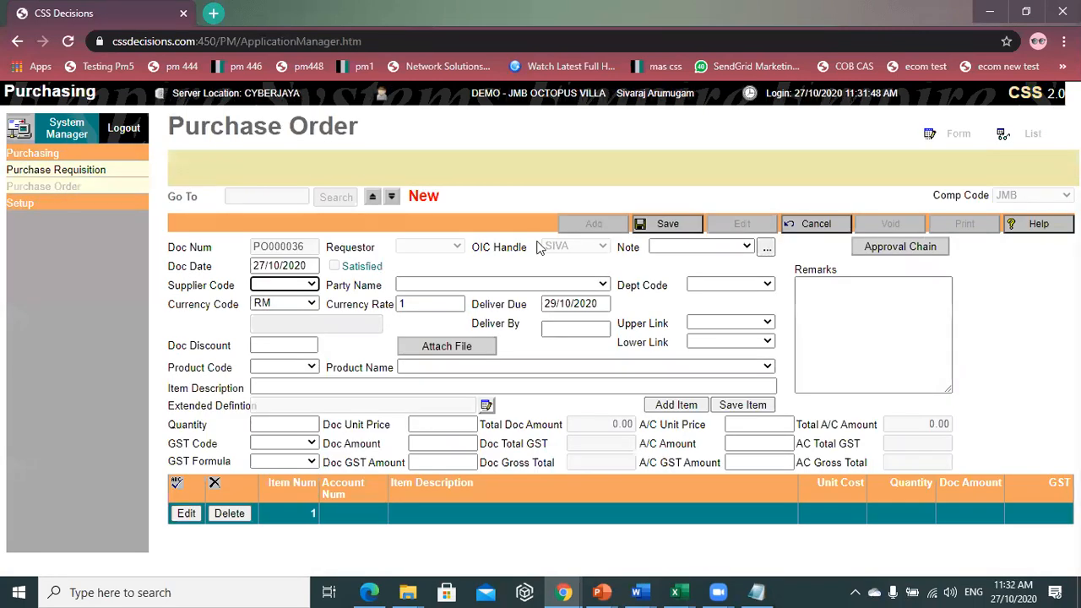
{"action": "left_click", "coordinate": [503, 285]}
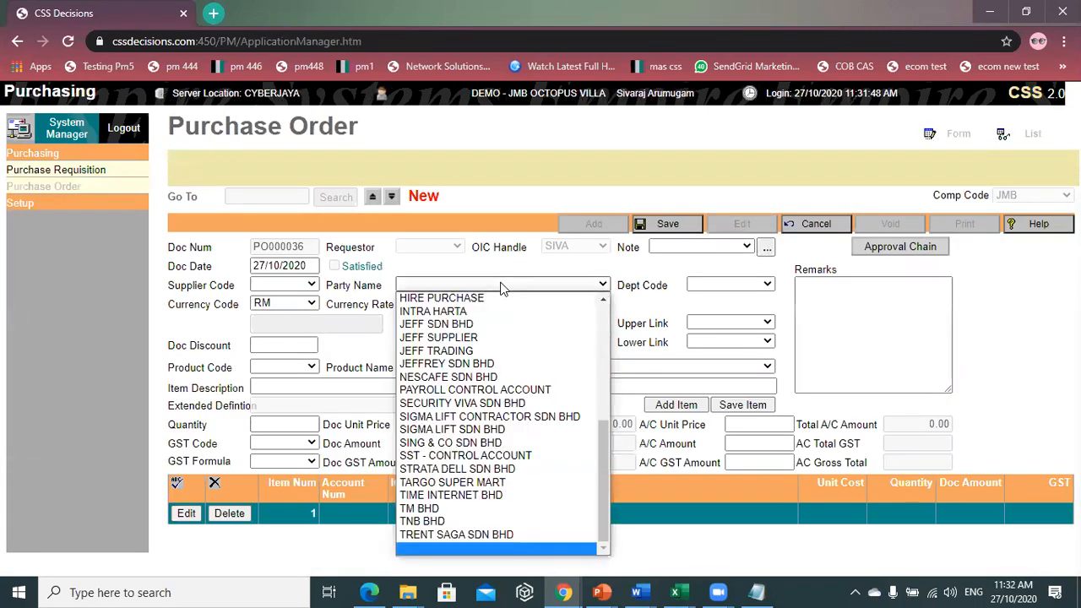
{"action": "left_click", "coordinate": [507, 324]}
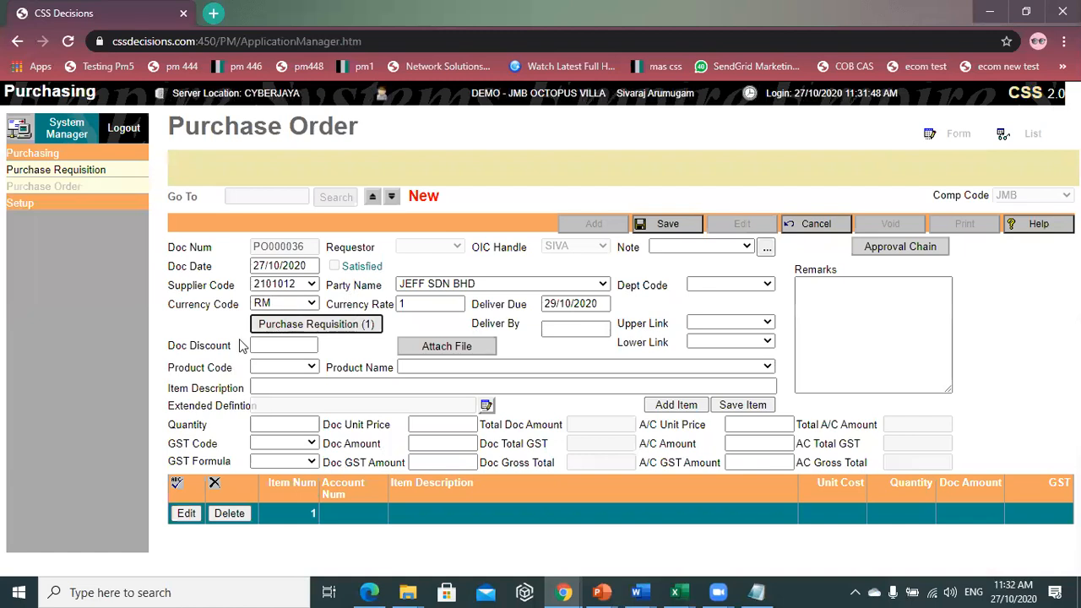
{"action": "left_click", "coordinate": [336, 328]}
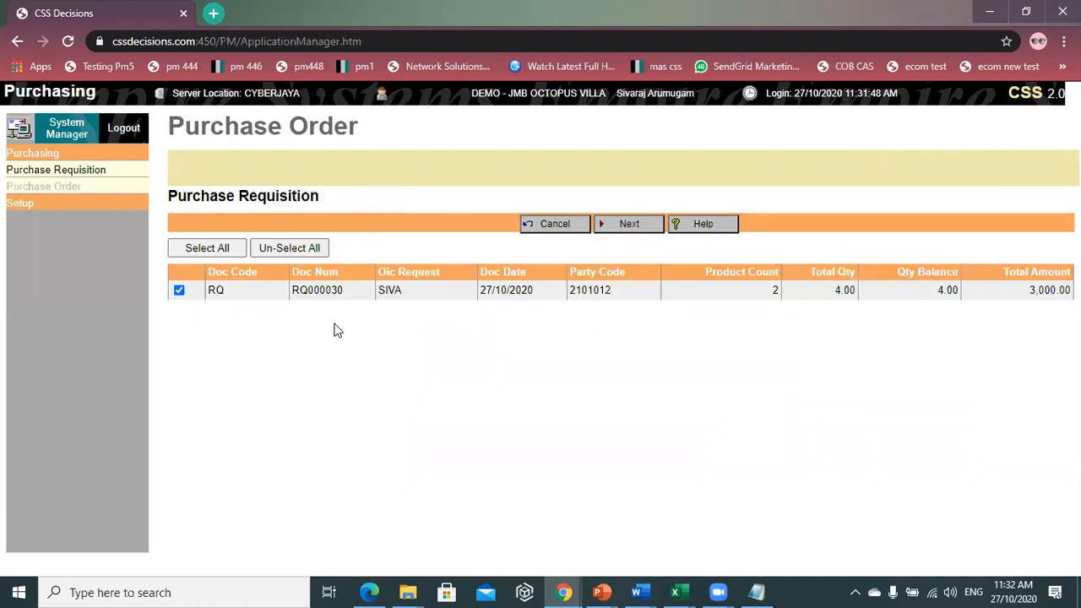
{"action": "left_click", "coordinate": [659, 234]}
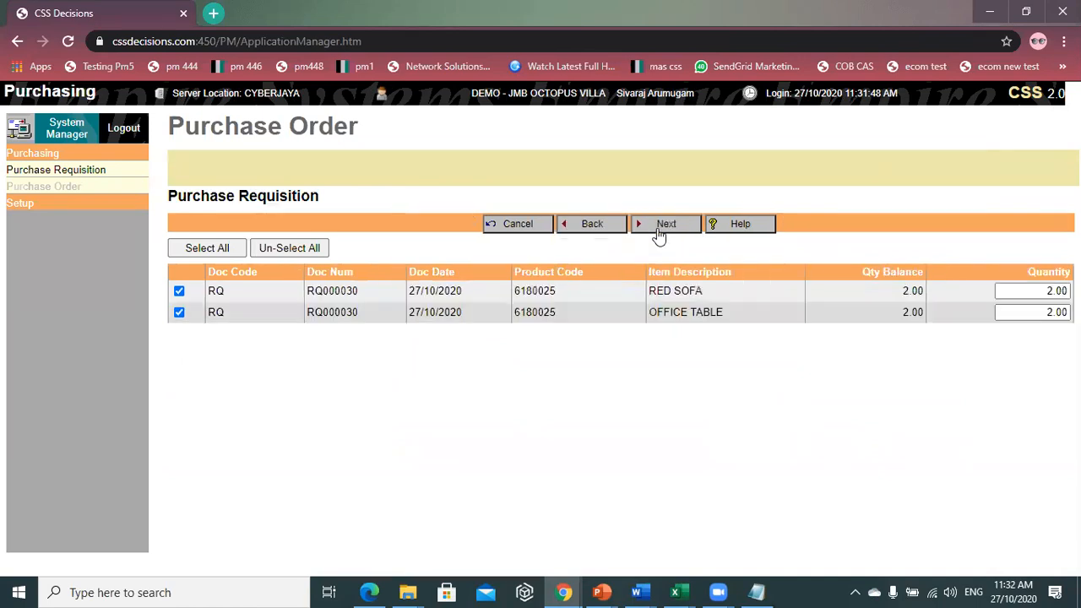
{"action": "left_click", "coordinate": [657, 229]}
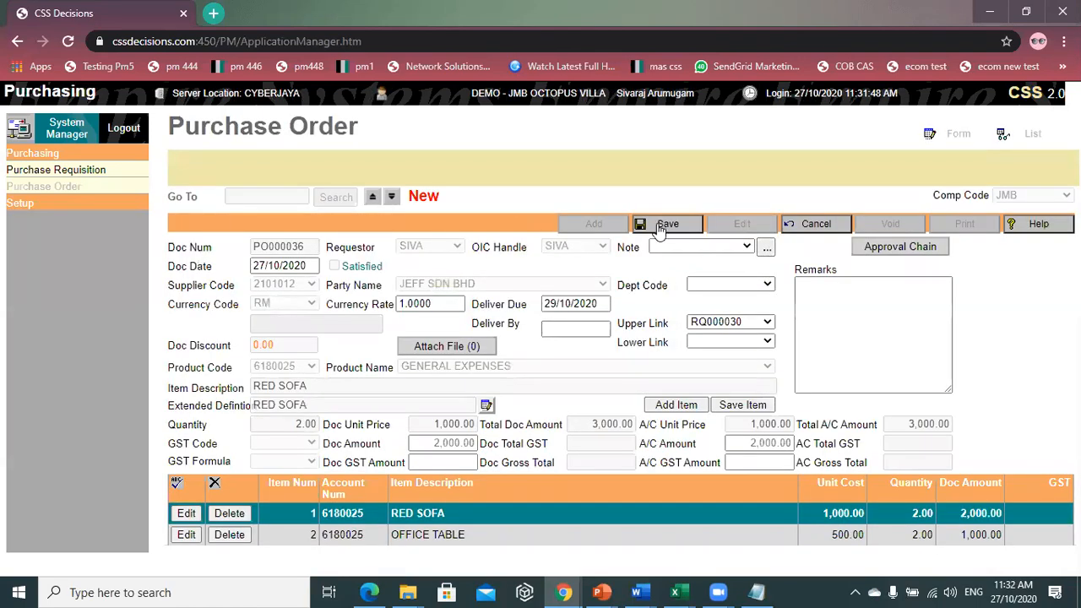
{"action": "left_click", "coordinate": [667, 224]}
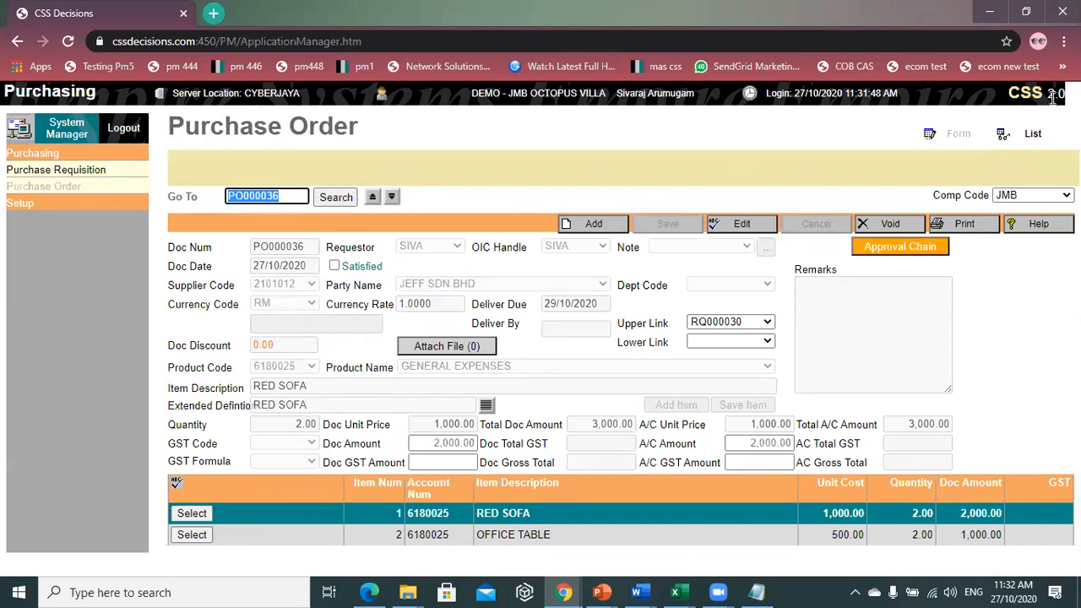
- Print PO000036 to PDF with the company header included
{"action": "left_click", "coordinate": [967, 229]}
{"action": "left_click", "coordinate": [969, 233]}
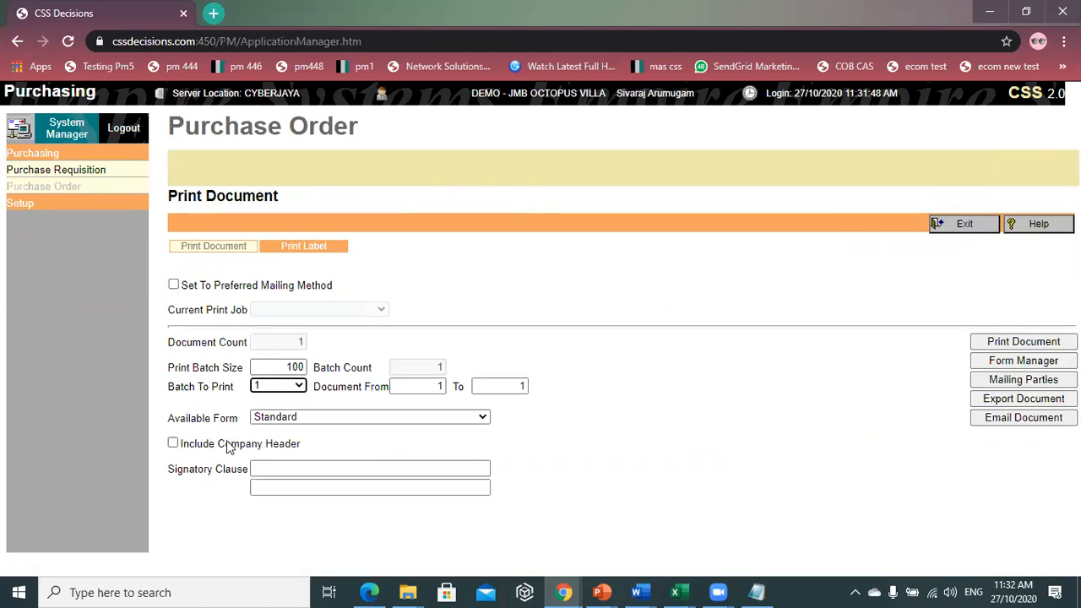
{"action": "left_click", "coordinate": [246, 447]}
{"action": "left_click", "coordinate": [1003, 348]}
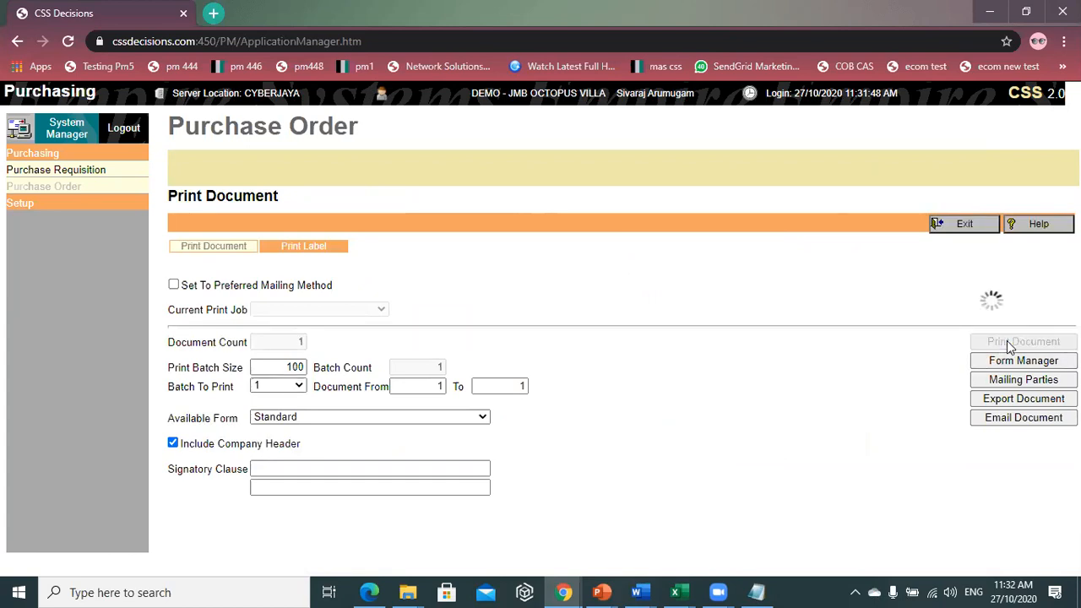
- Scroll through the generated purchase order PDF to review its 3,000.00 total
{"action": "scroll", "coordinate": [645, 308], "scroll_direction": "down", "scroll_amount": 5}
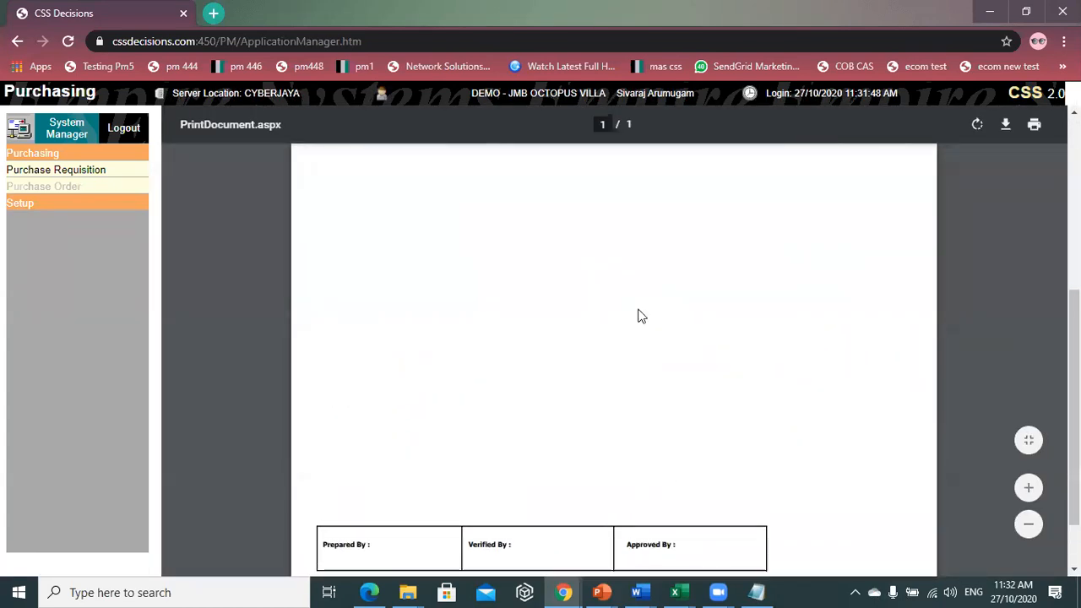
{"action": "scroll", "coordinate": [639, 313], "scroll_direction": "up", "scroll_amount": 5}
{"action": "scroll", "coordinate": [591, 388], "scroll_direction": "down", "scroll_amount": 4}
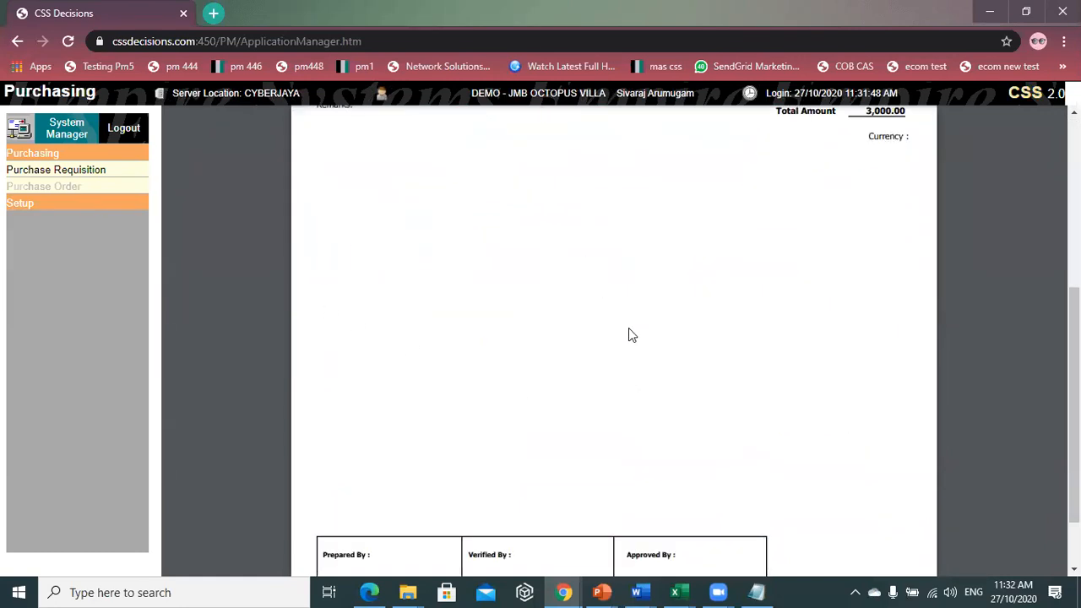
{"action": "scroll", "coordinate": [629, 329], "scroll_direction": "up", "scroll_amount": 4}
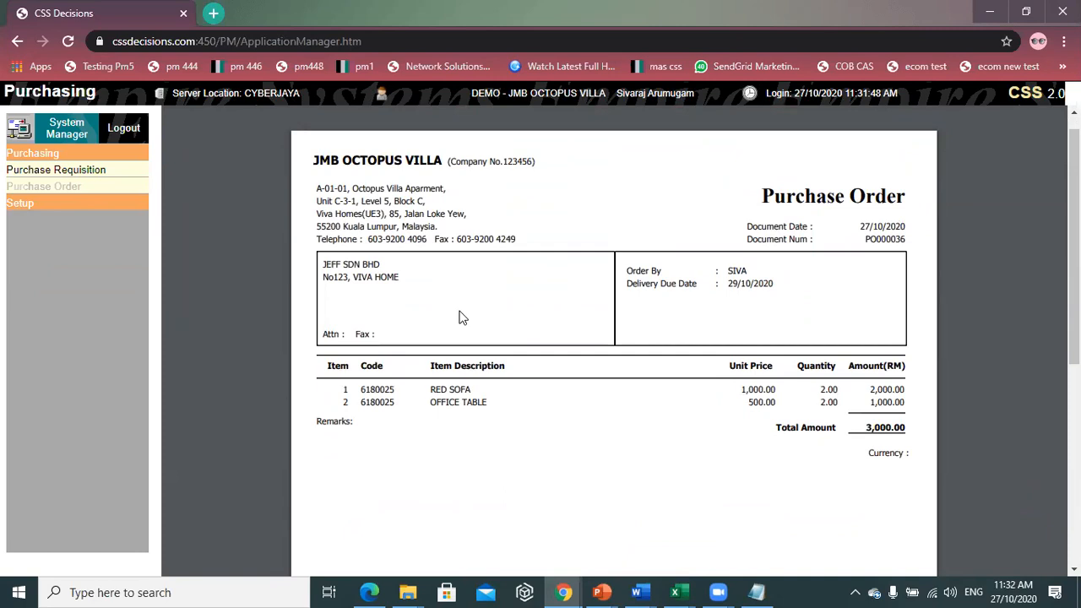
{"action": "mouse_move", "coordinate": [380, 136]}
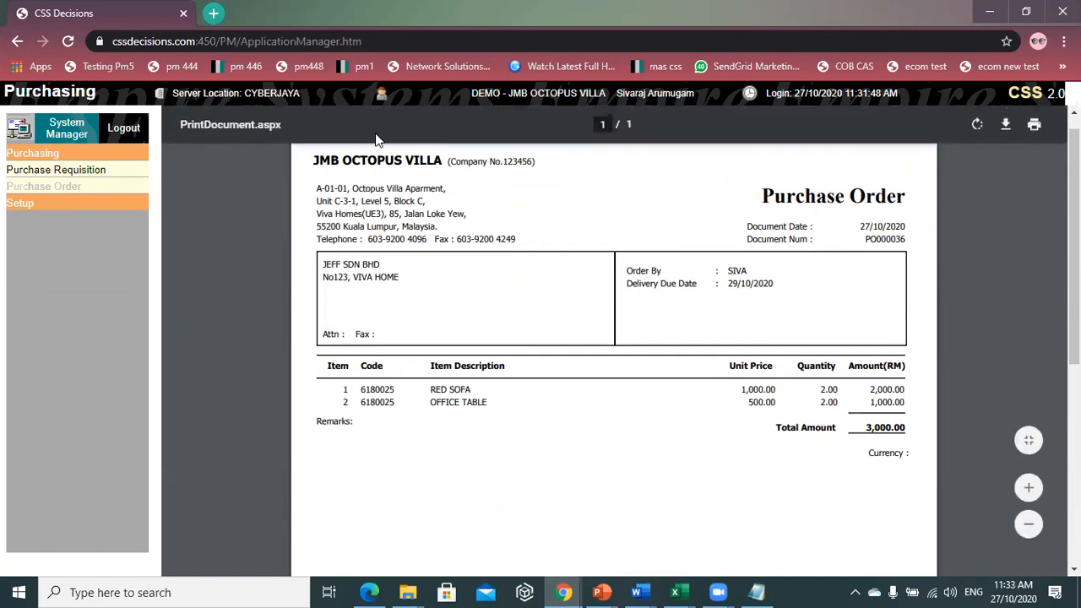